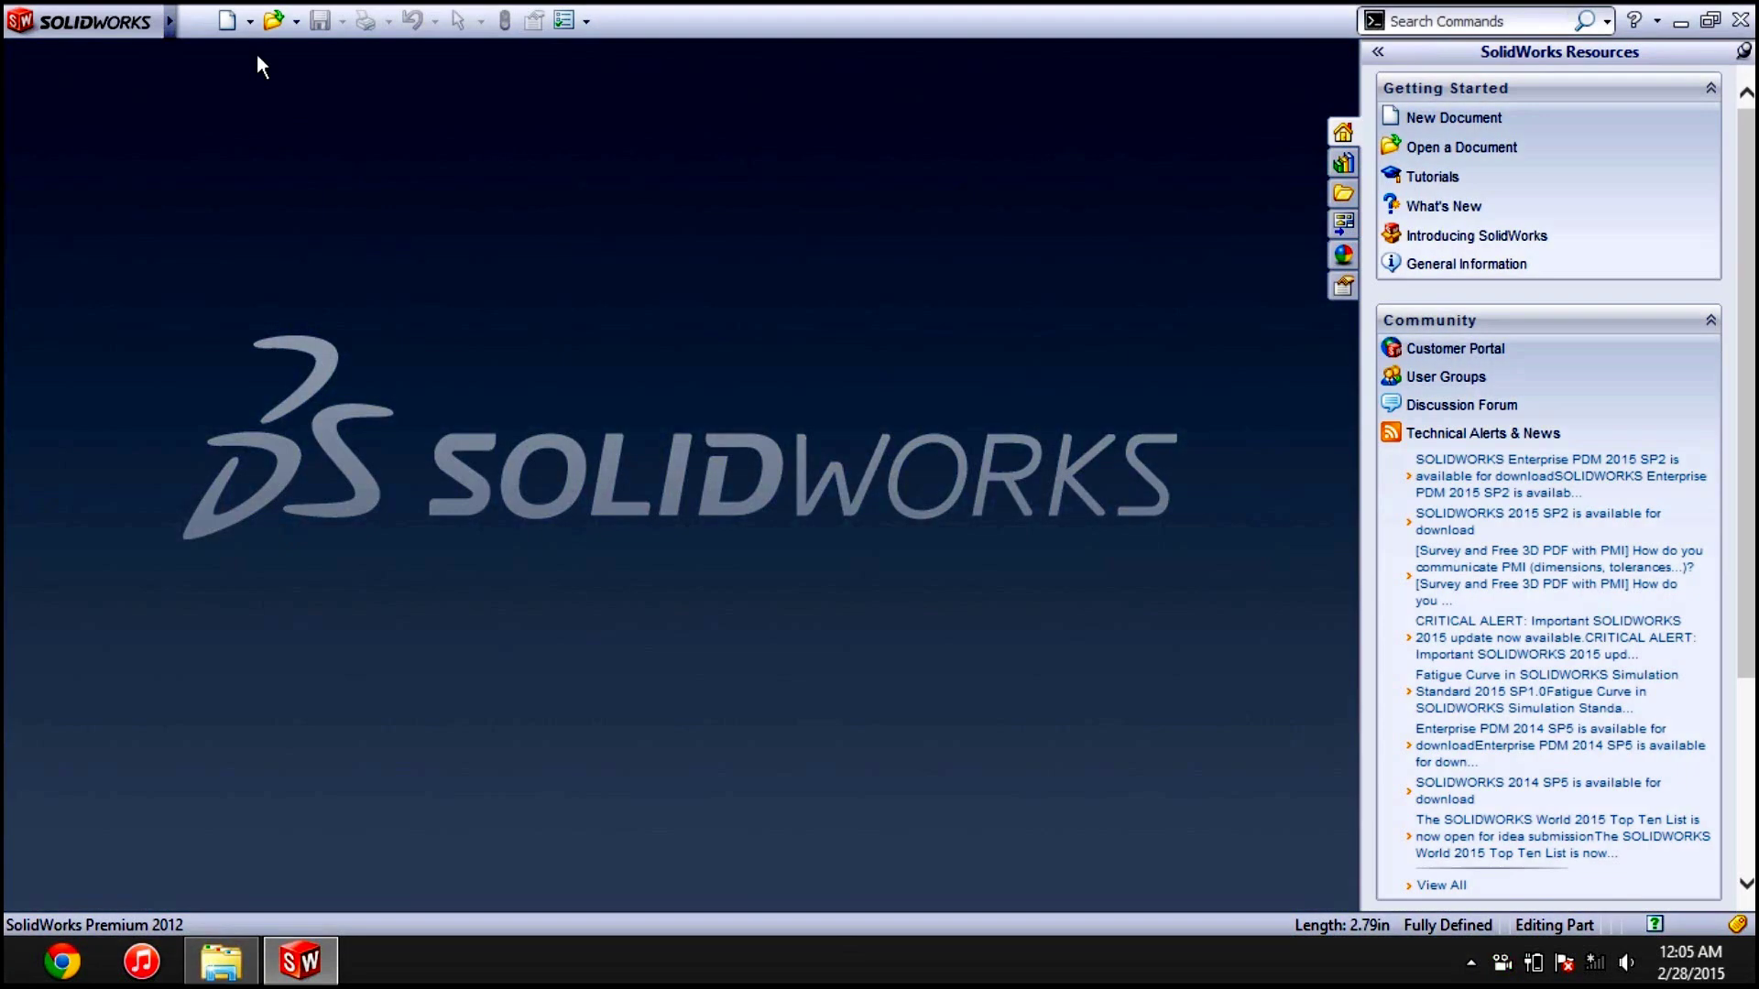
Create a new part document
{"action": "left_click", "coordinate": [250, 22]}
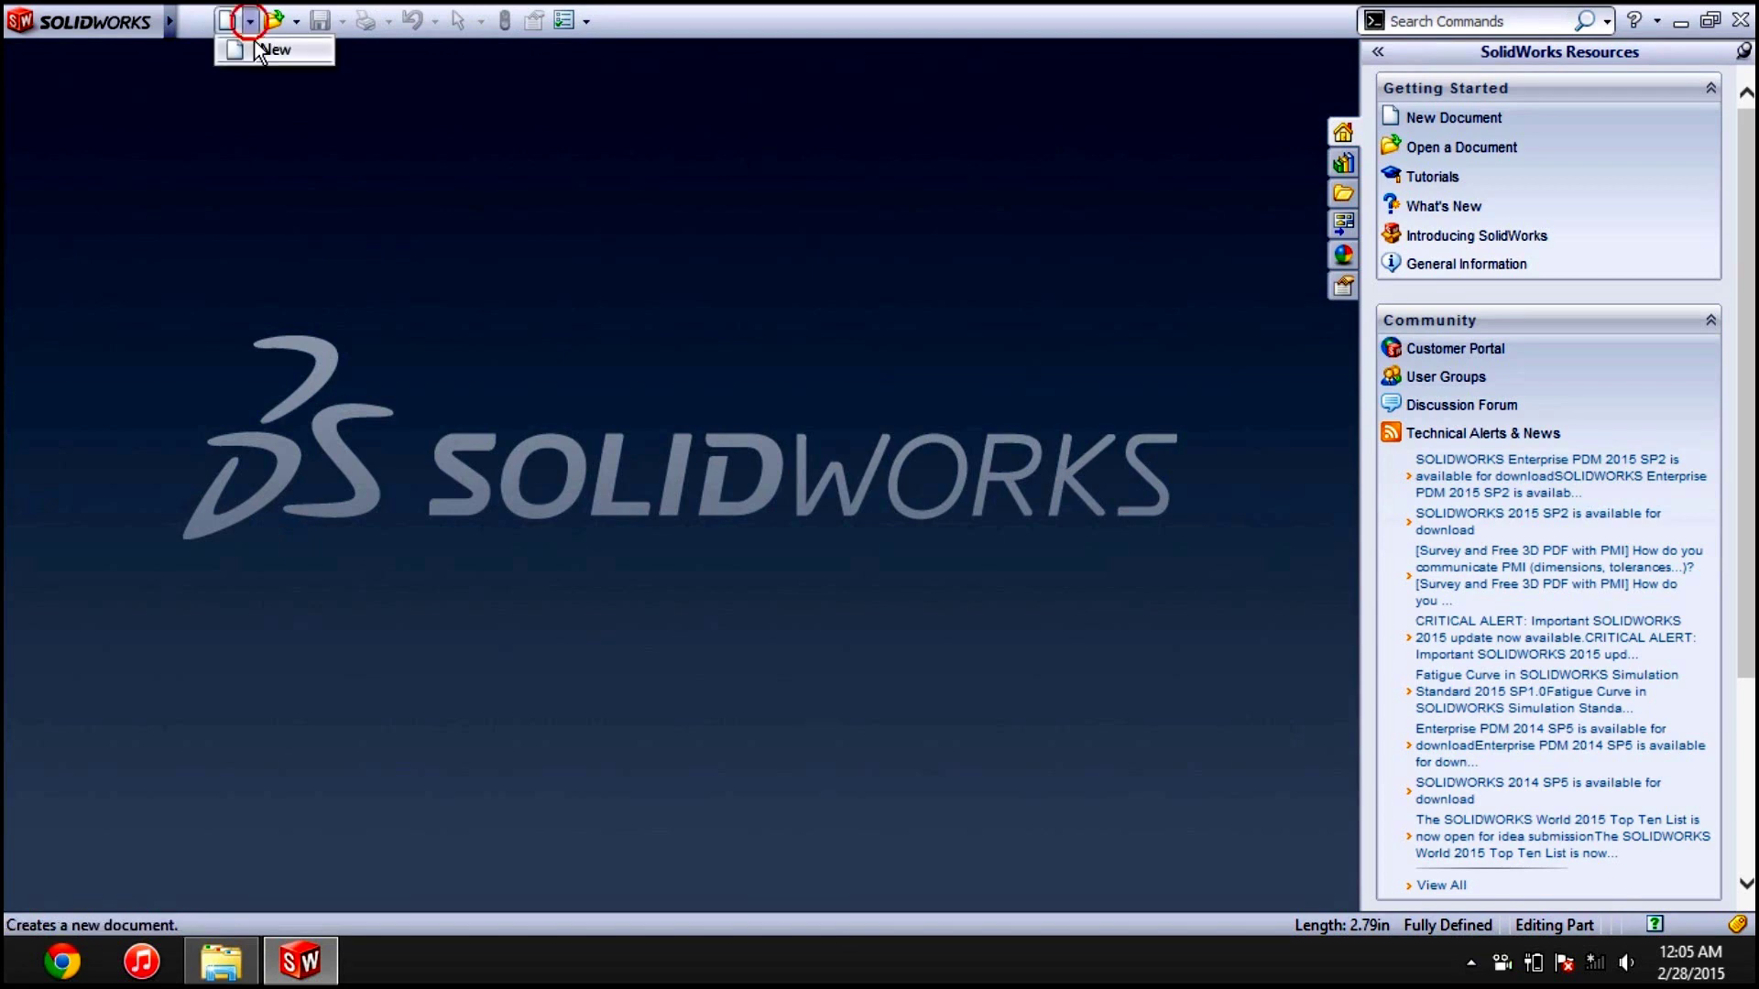
{"action": "left_click", "coordinate": [266, 50]}
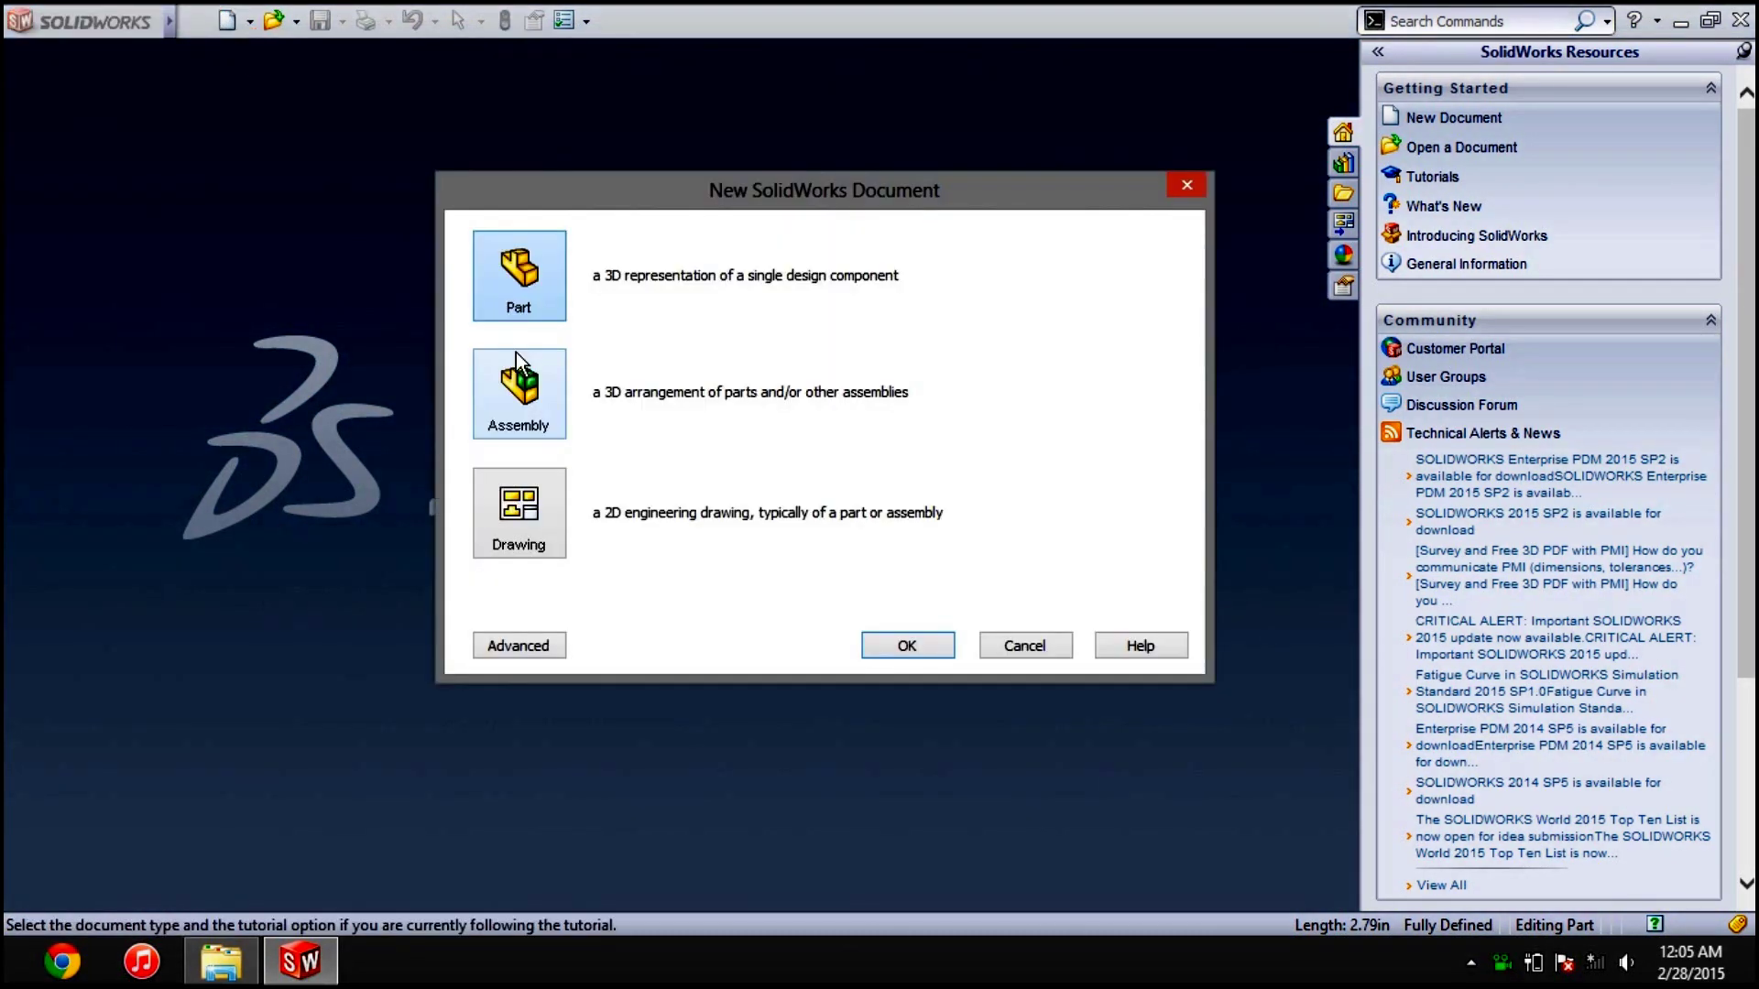
{"action": "left_click", "coordinate": [902, 649]}
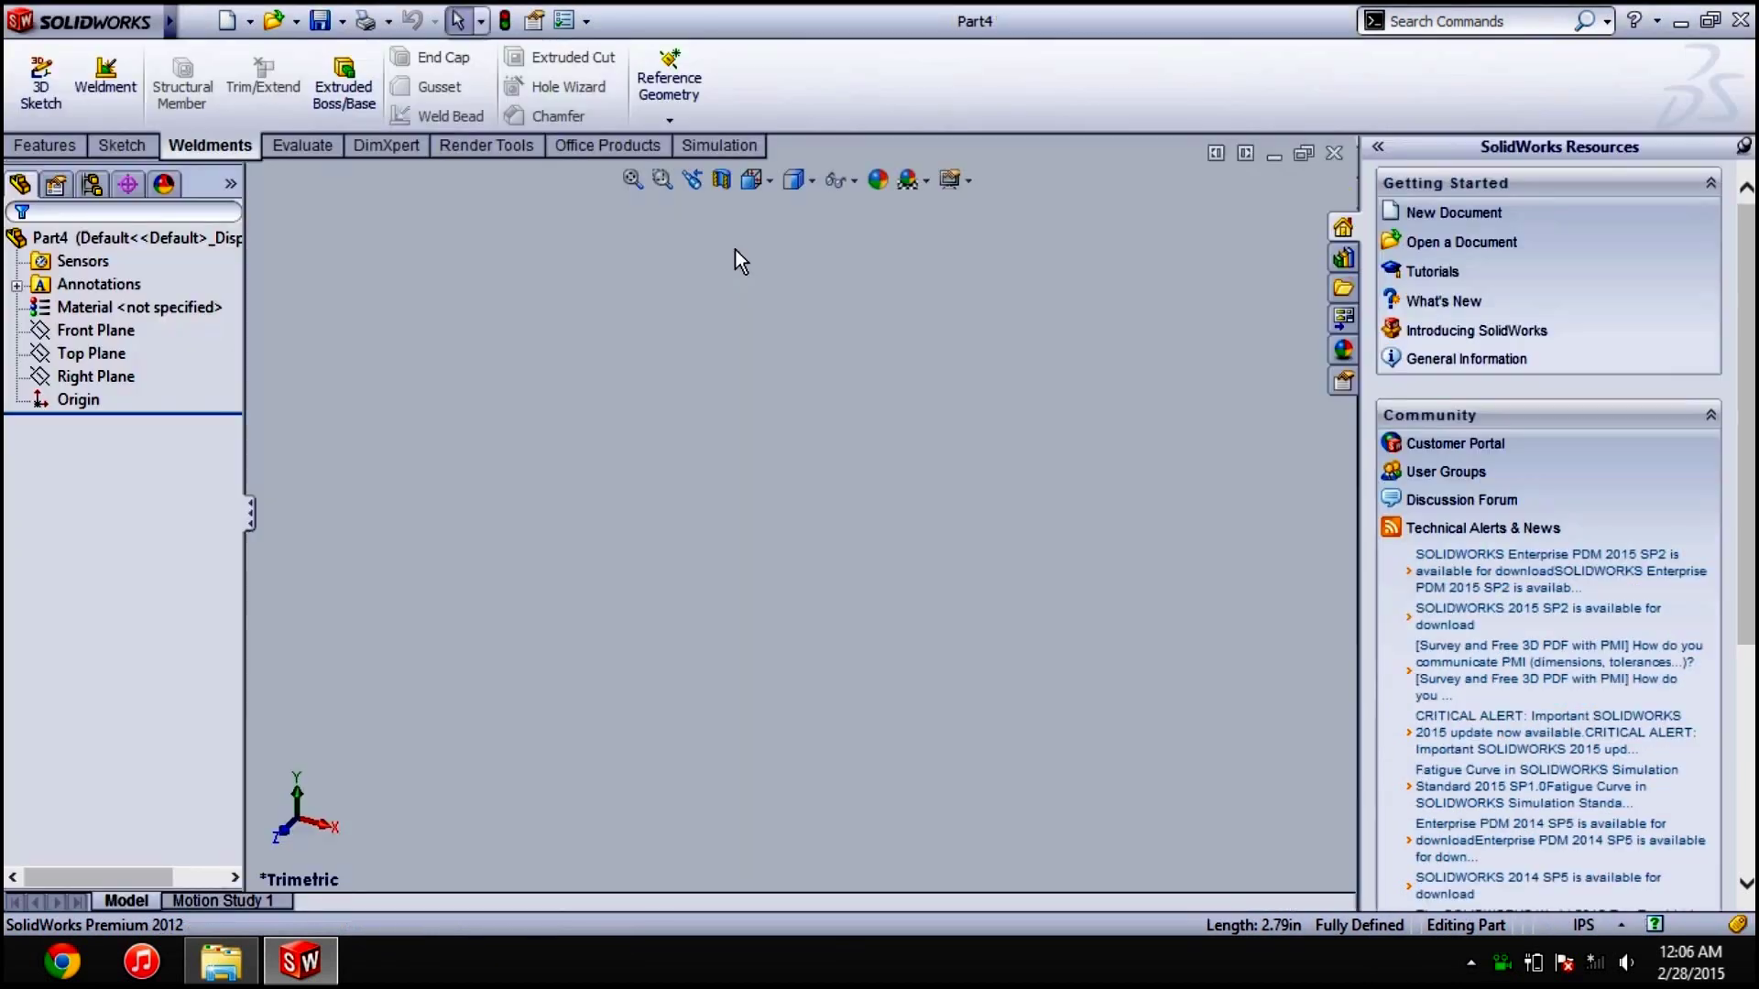
Sketch two concentric circles centred on the origin of the Front Plane, with radii about 1.89 in and 2.66 in, and exit the sketch
{"action": "left_click", "coordinate": [138, 307]}
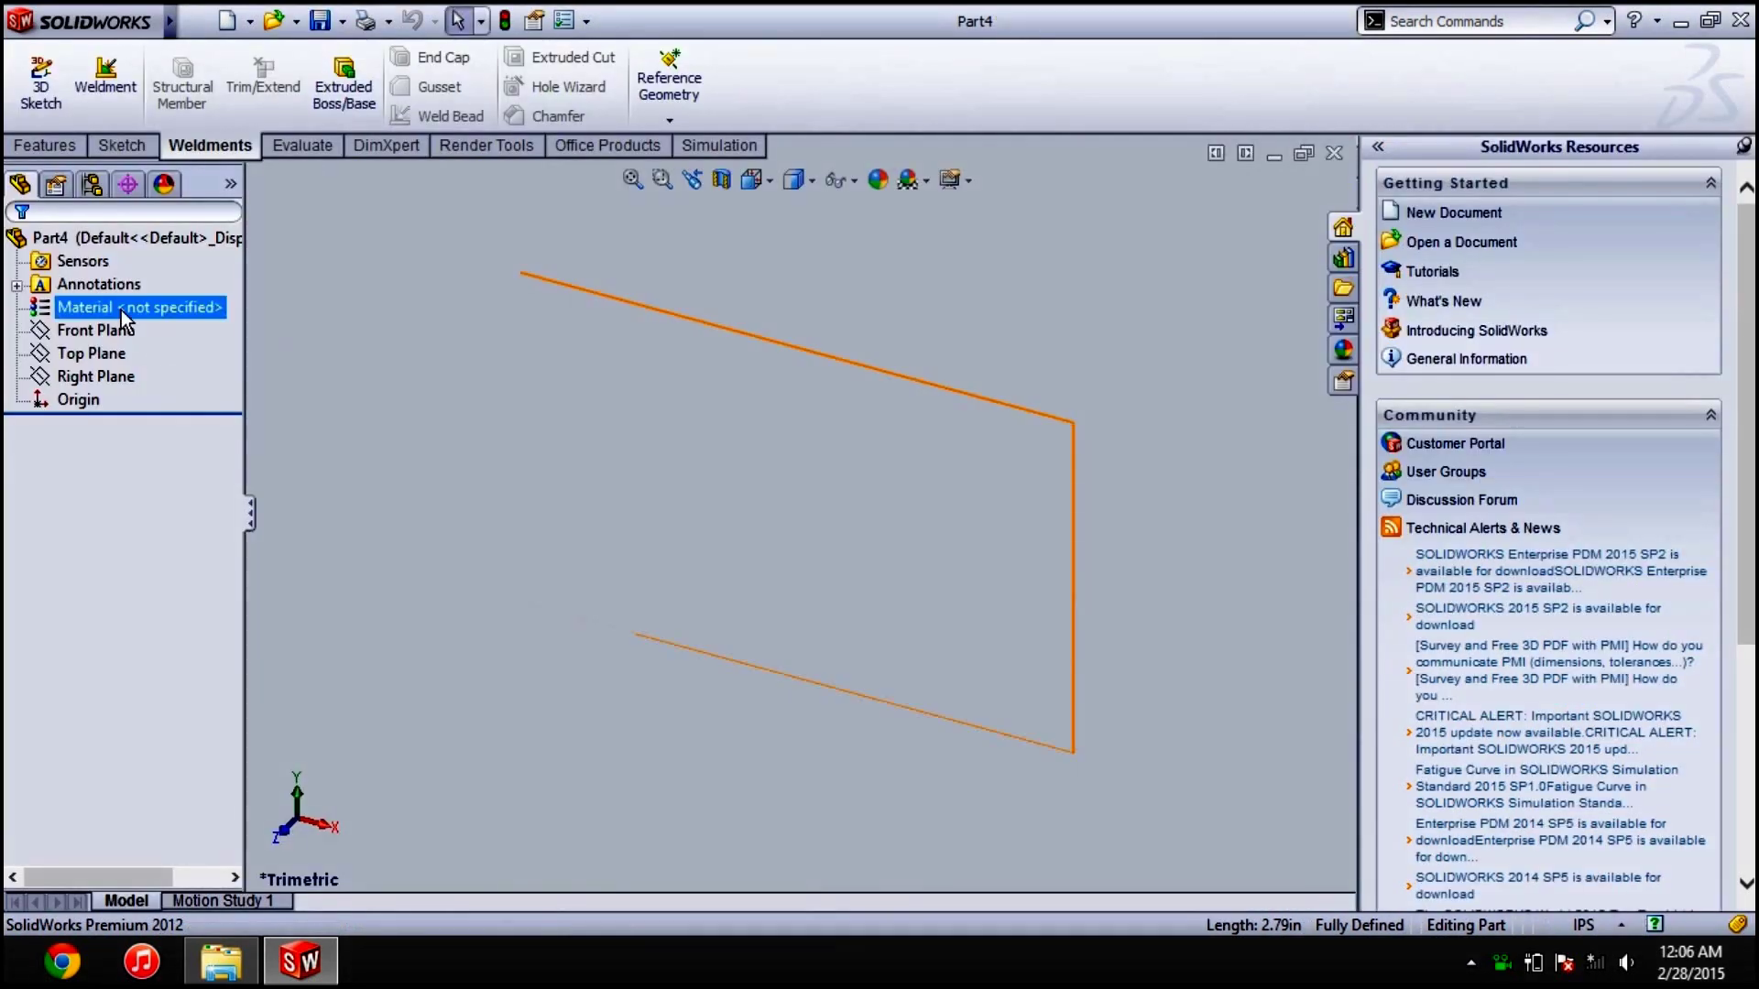
{"action": "left_click", "coordinate": [96, 329]}
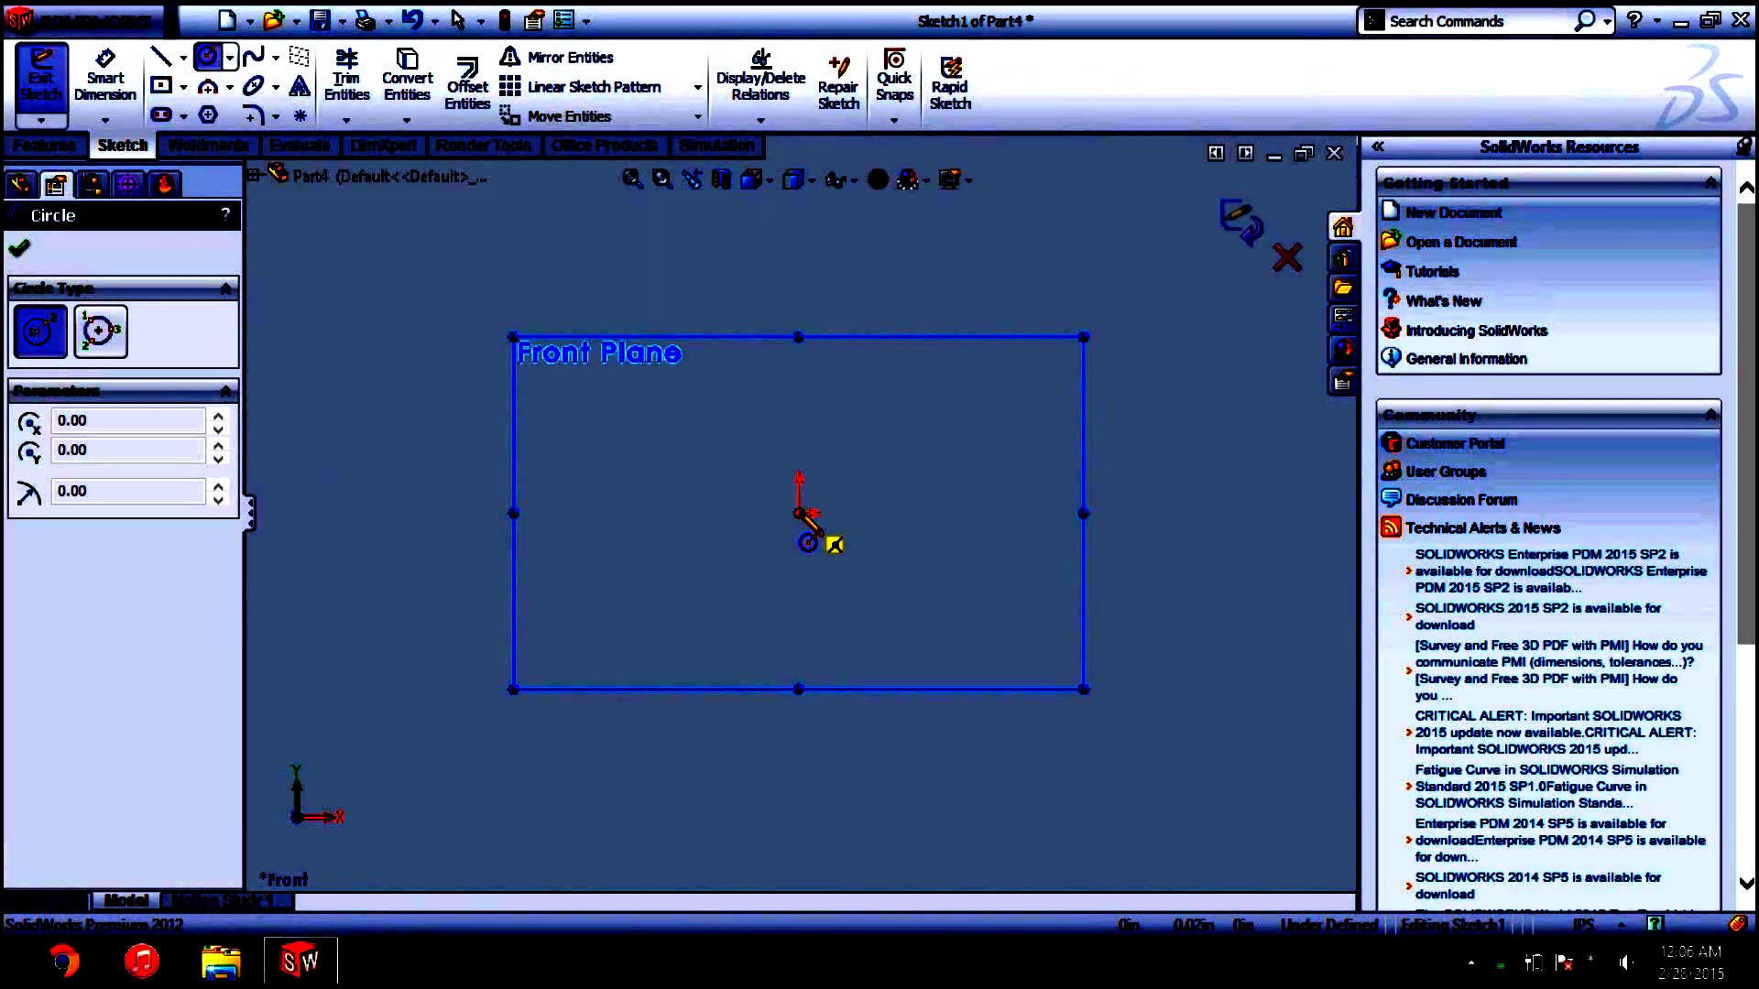
{"action": "mouse_move", "coordinate": [799, 513]}
{"action": "left_mouse_down"}
{"action": "mouse_move", "coordinate": [856, 510]}
{"action": "mouse_move", "coordinate": [953, 461]}
{"action": "mouse_move", "coordinate": [948, 475]}
{"action": "left_mouse_up"}
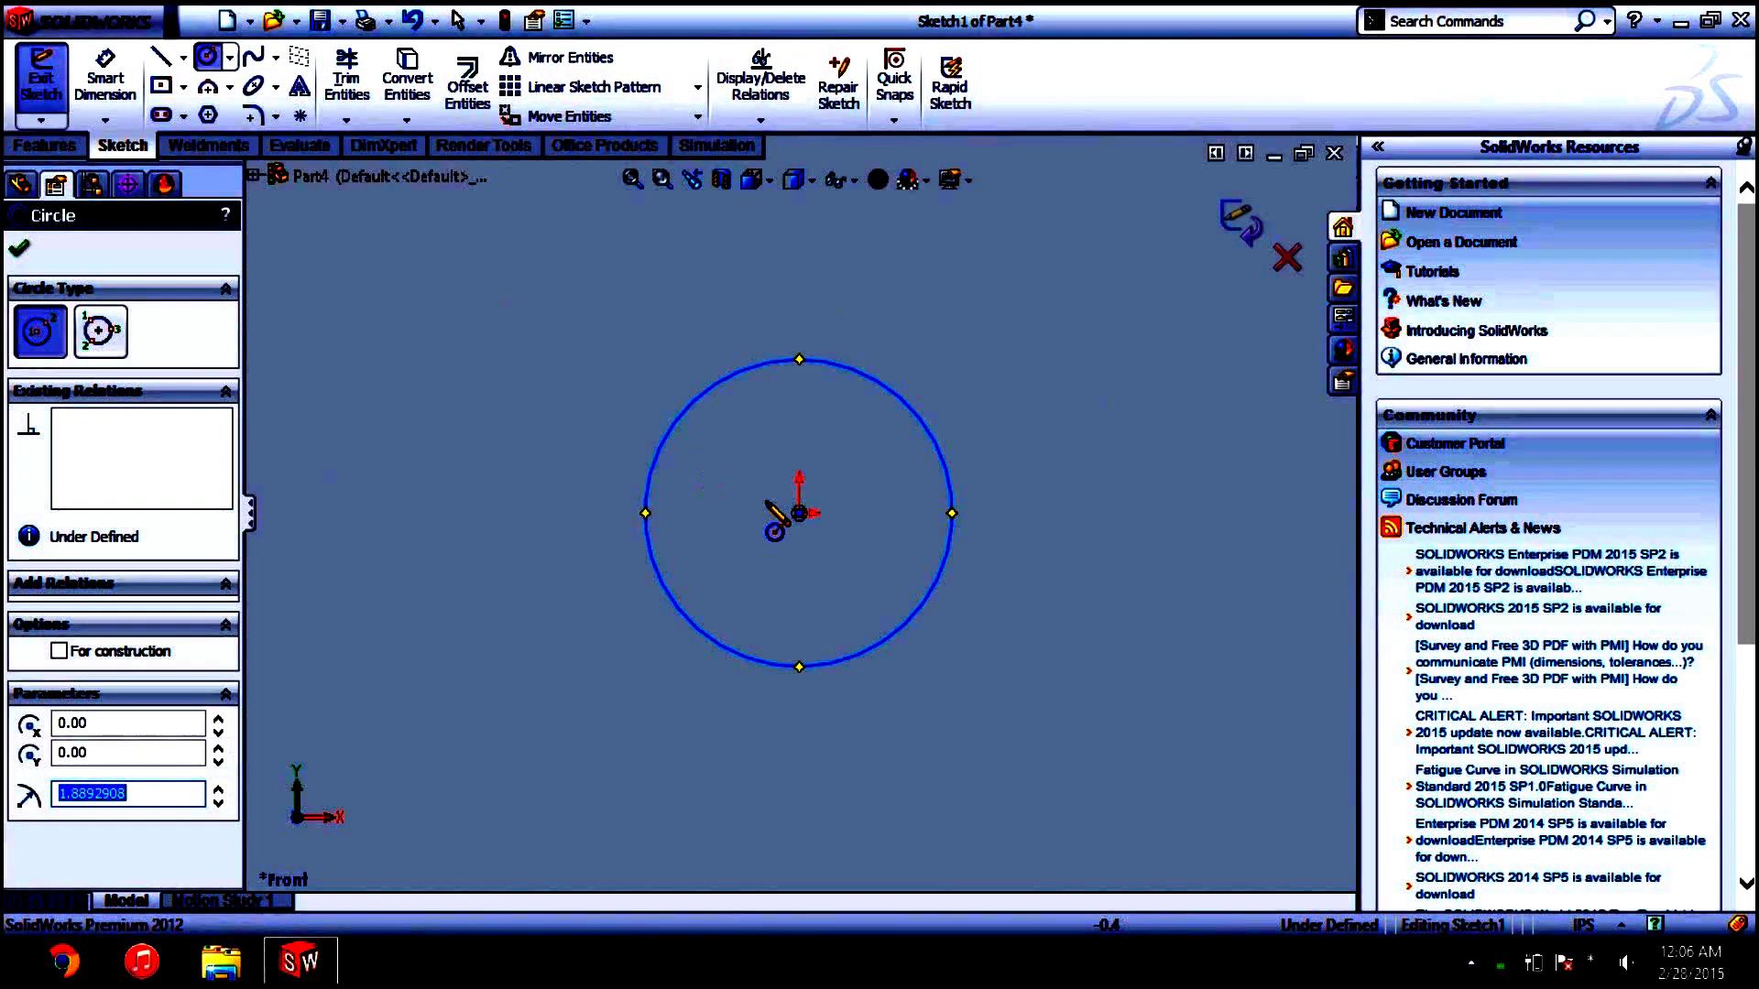
{"action": "left_click_drag", "start_coordinate": [799, 512], "coordinate": [1006, 574]}
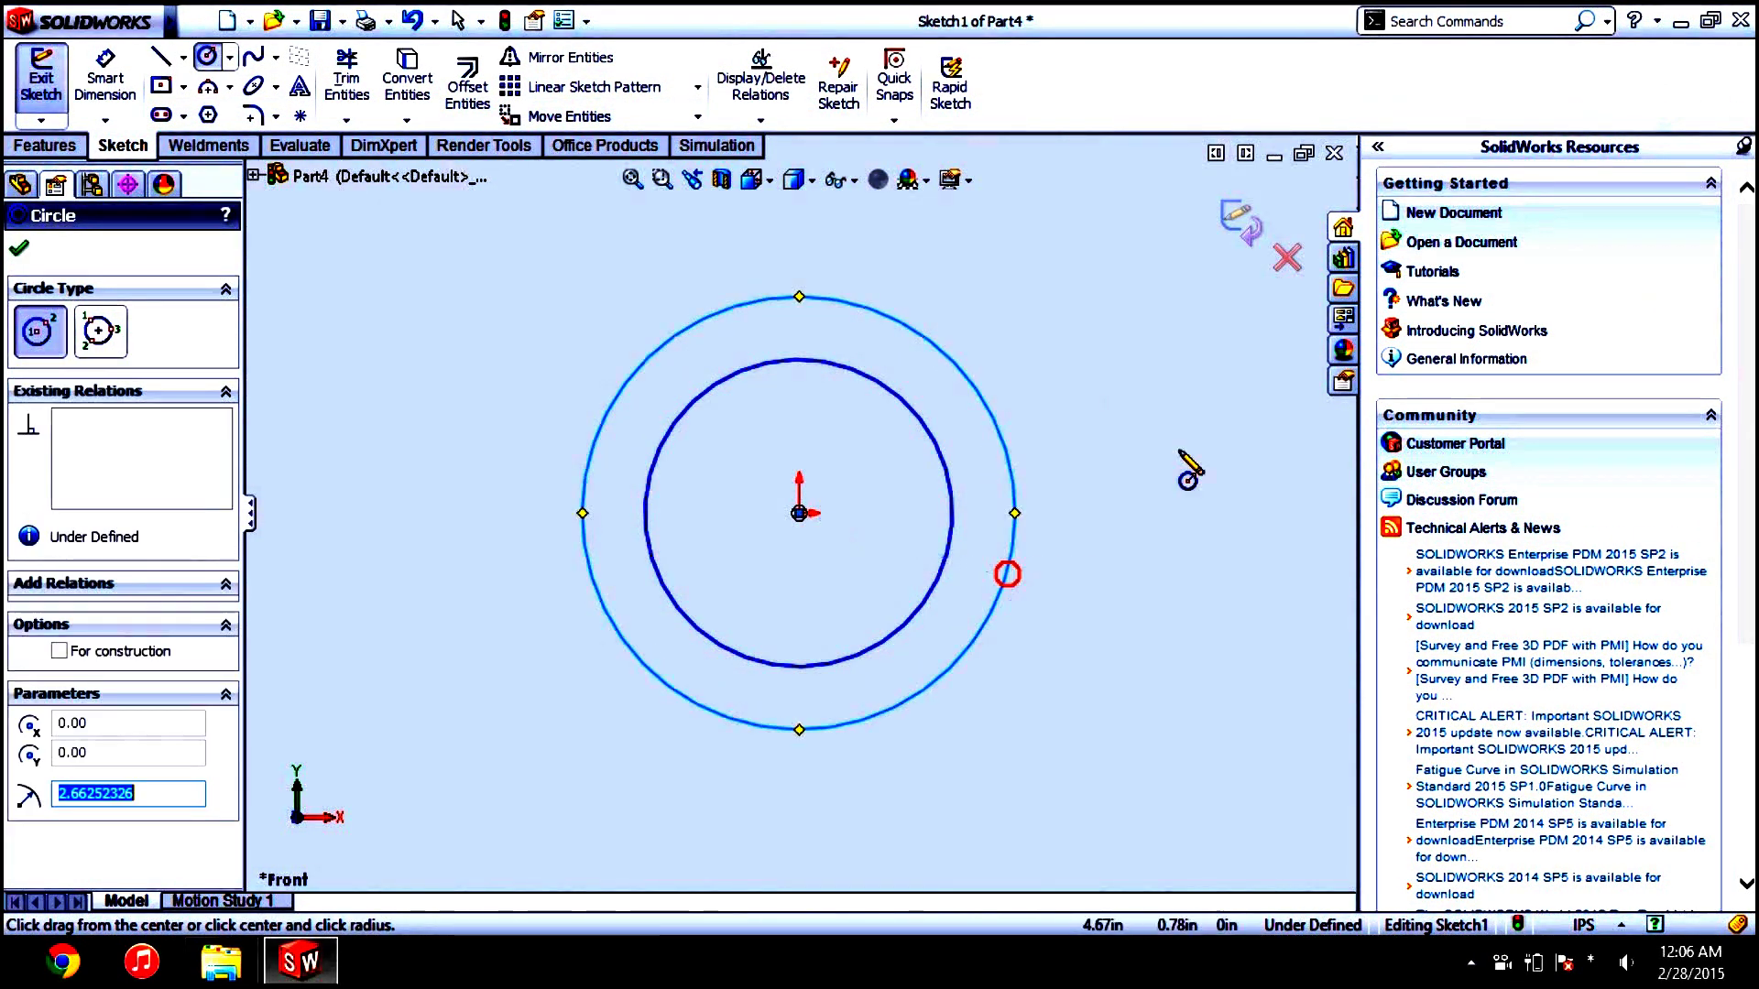
{"action": "left_click", "coordinate": [1238, 219]}
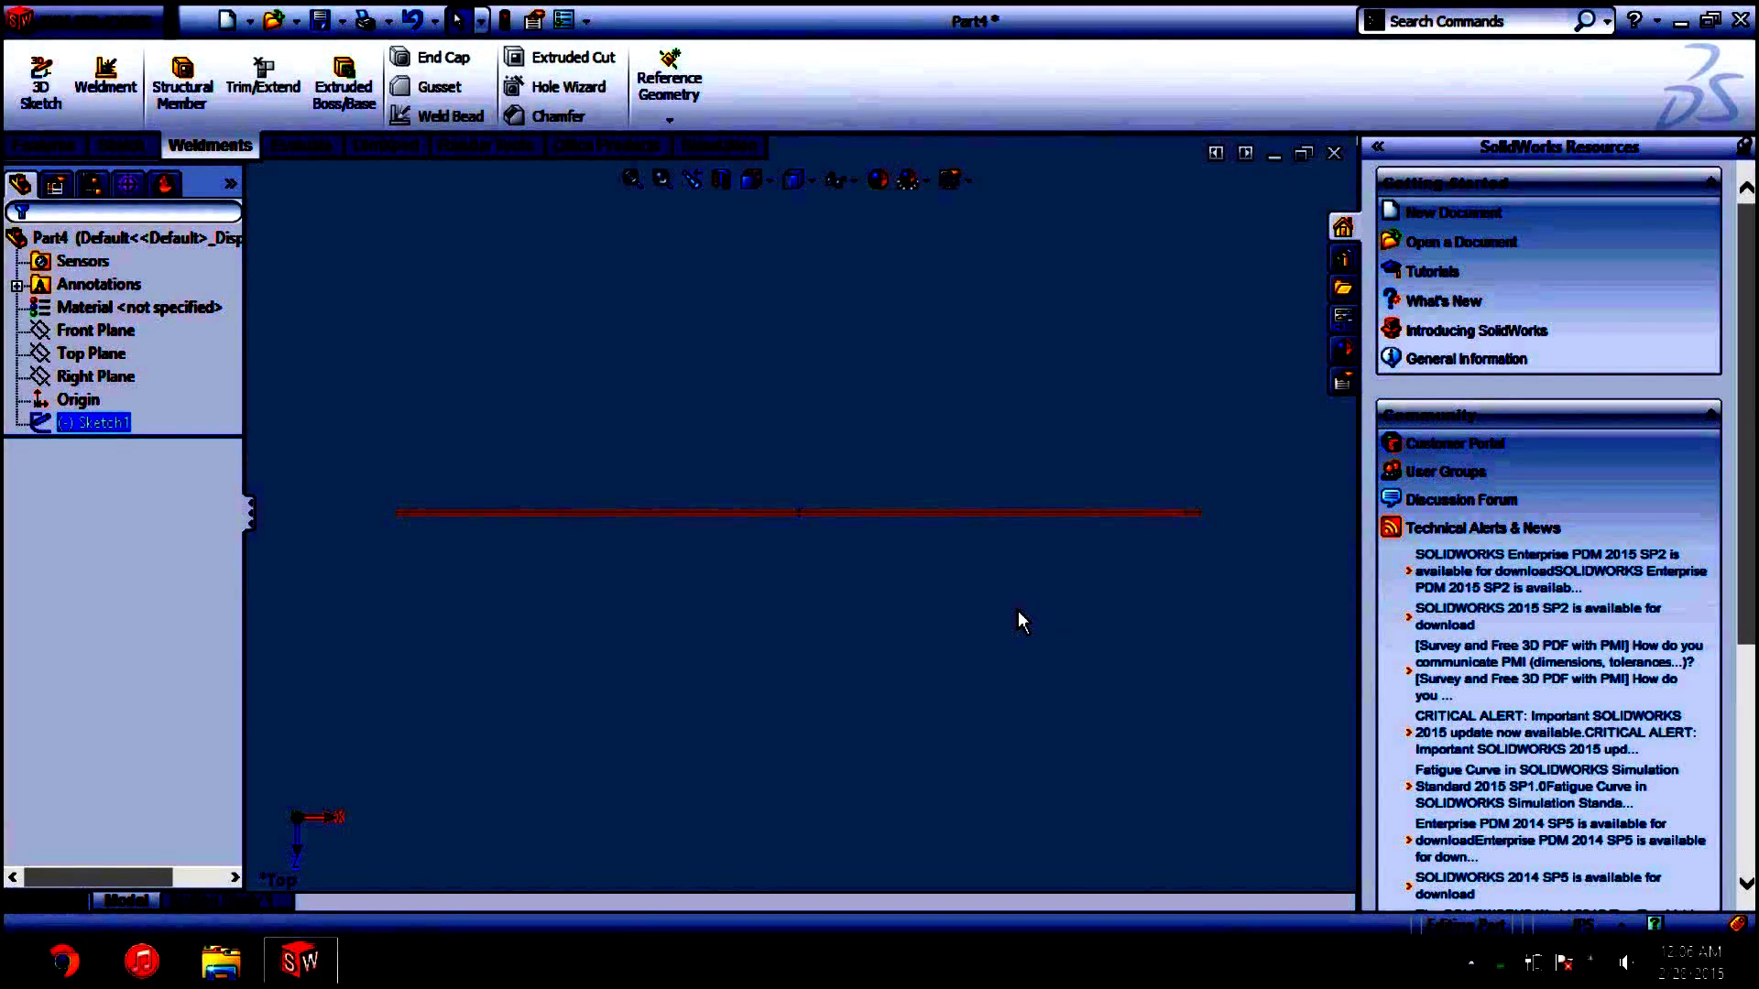
Reopen the two-circle sketch for editing in Front view and dimension the inner circle's diameter as 1 in
{"action": "middle_click_drag", "start_coordinate": [1031, 385], "coordinate": [1008, 632]}
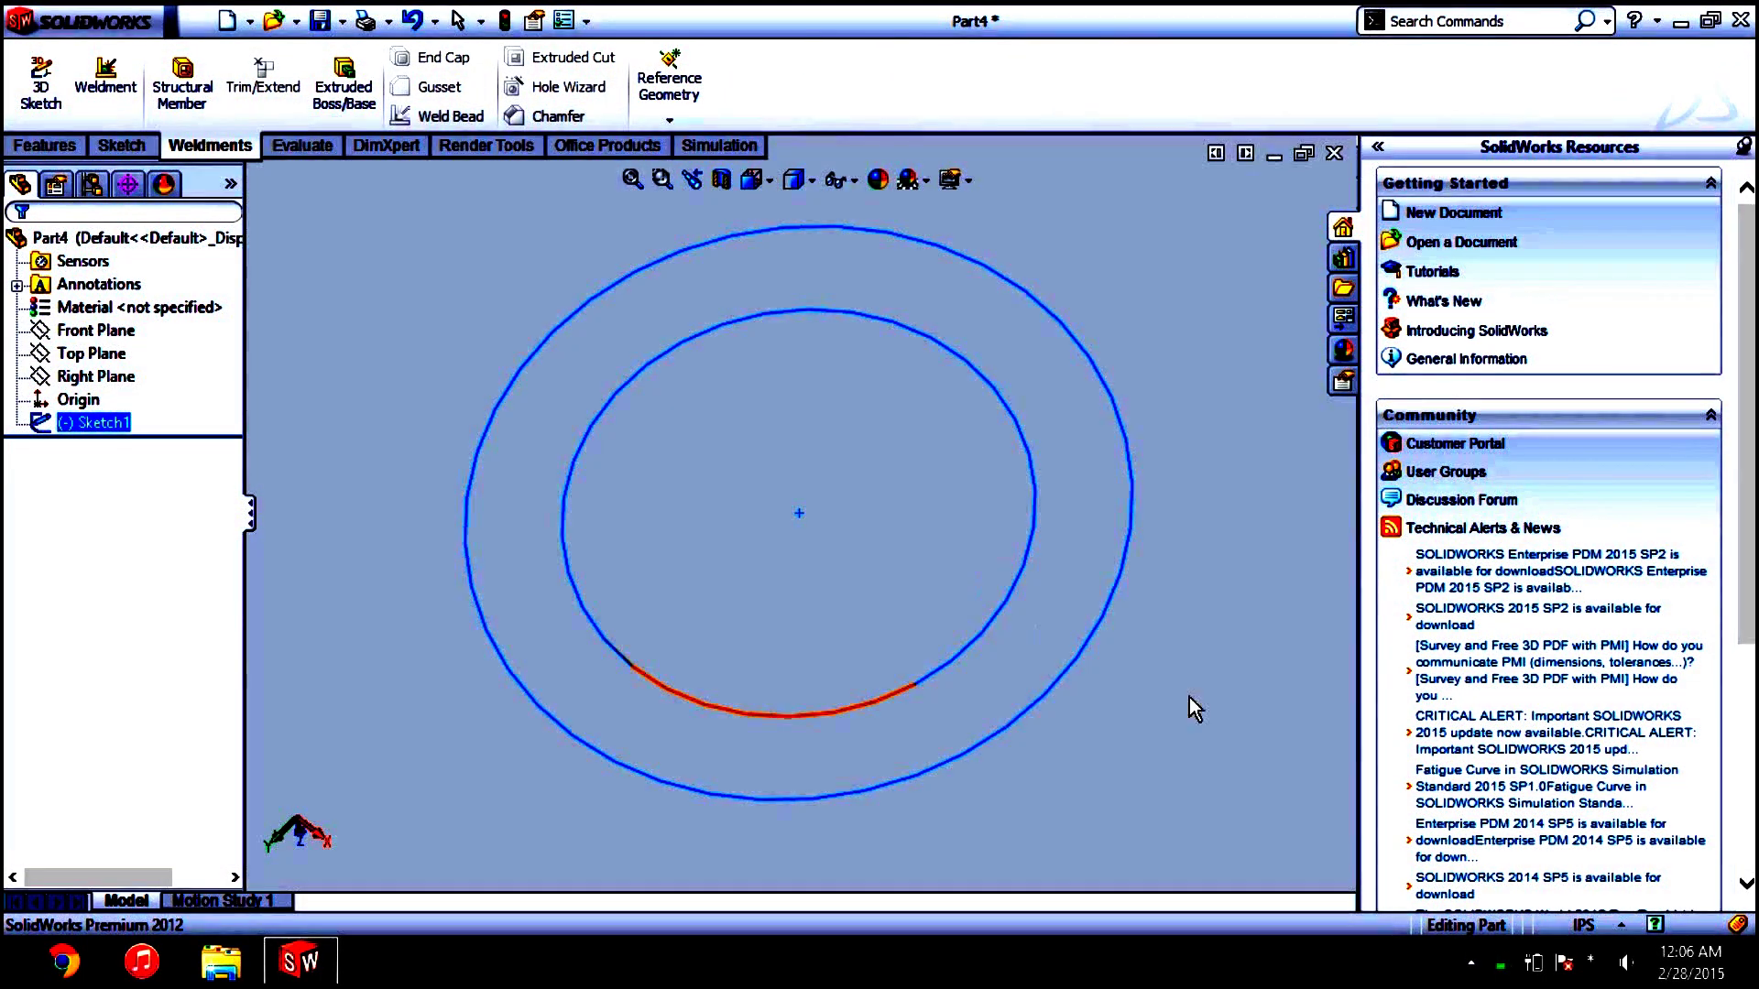
{"action": "left_click", "coordinate": [1135, 784]}
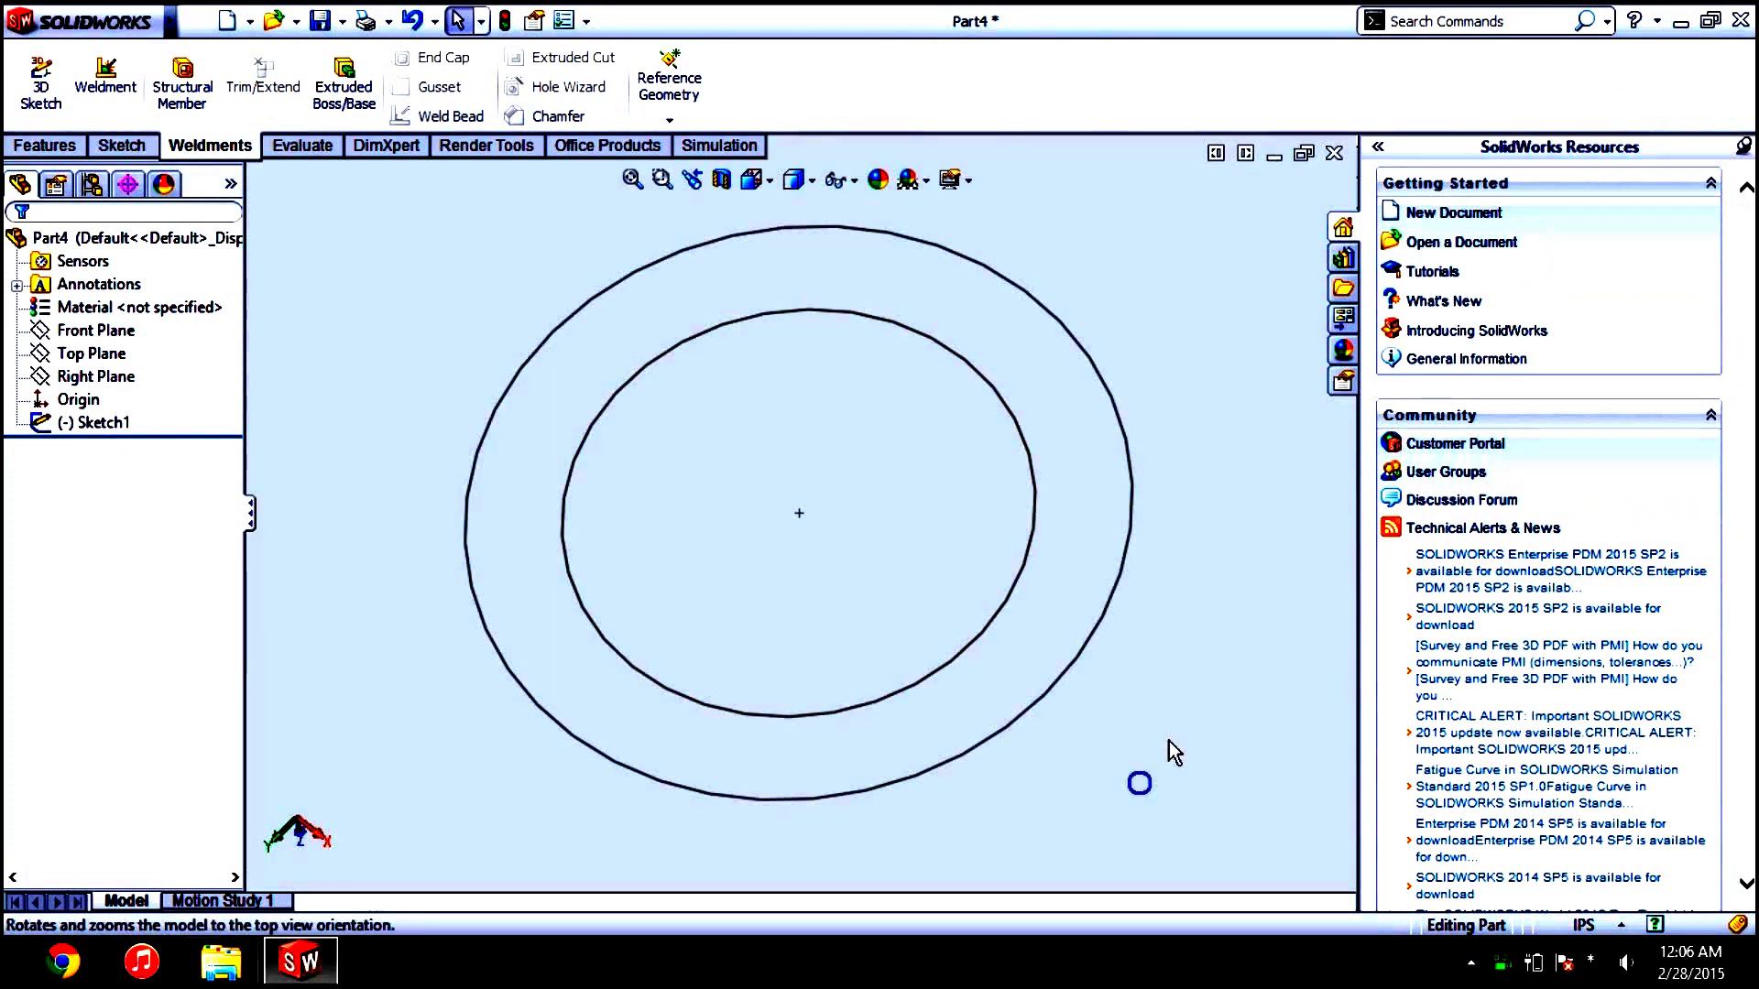
{"action": "key", "text": "ctrl+5"}
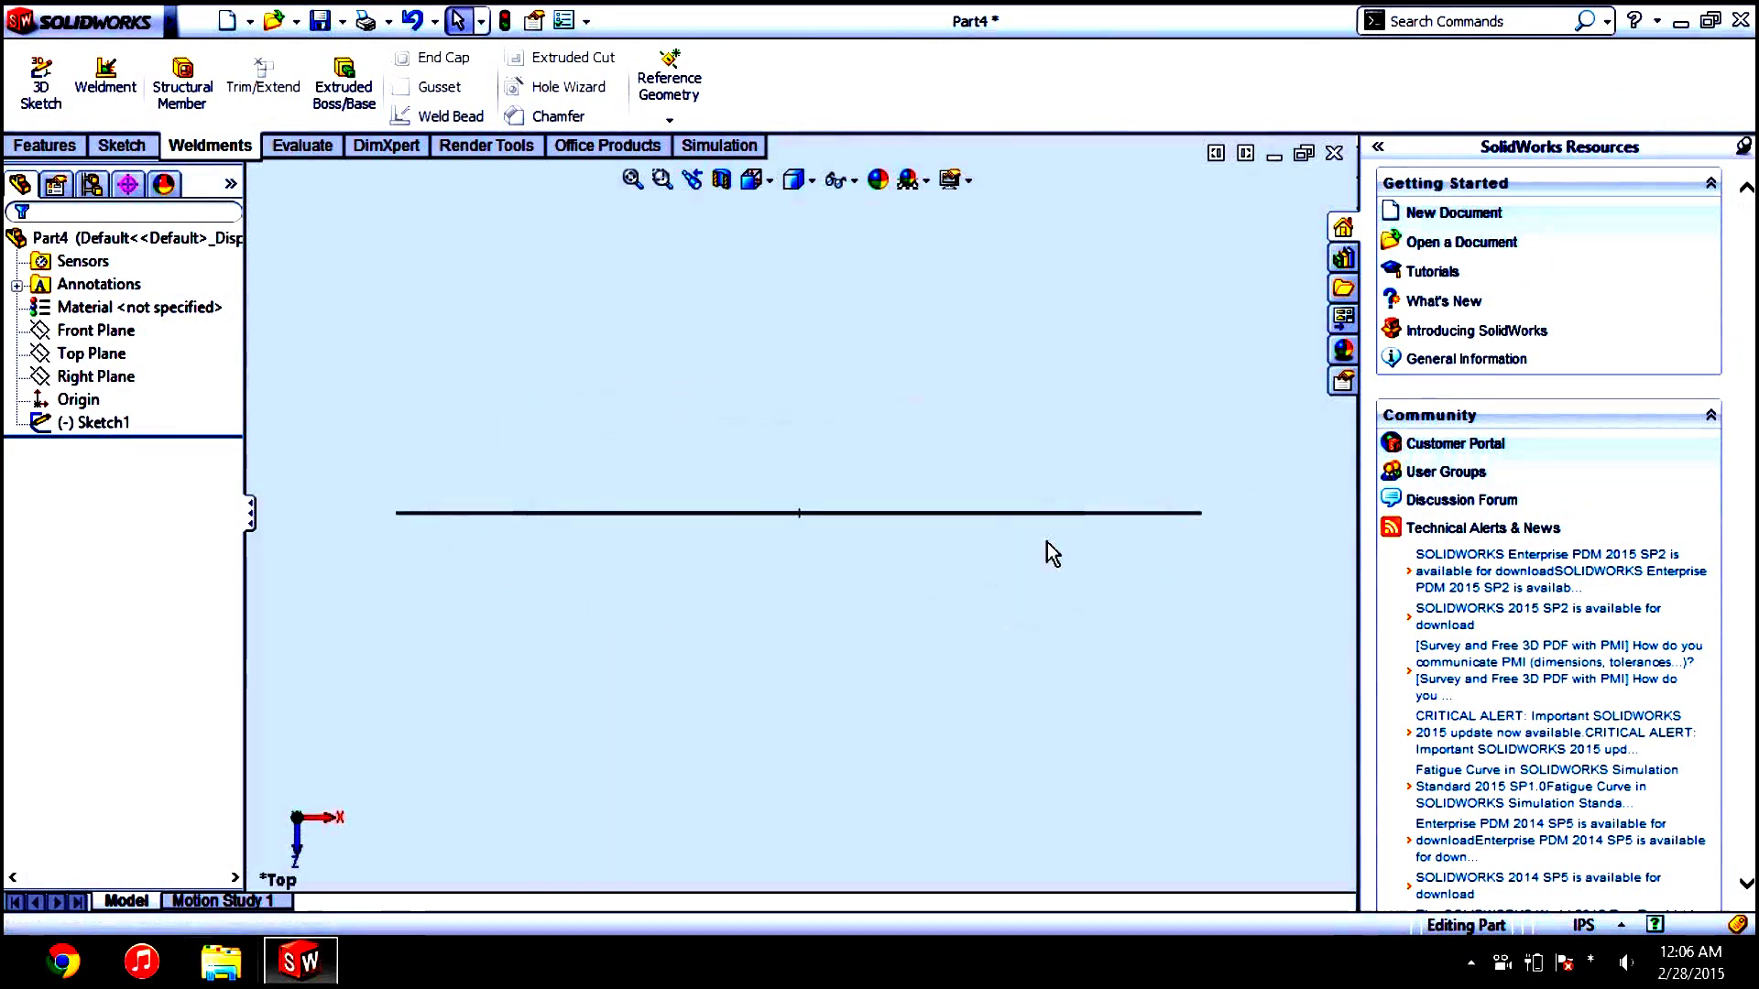
{"action": "left_click", "coordinate": [119, 148]}
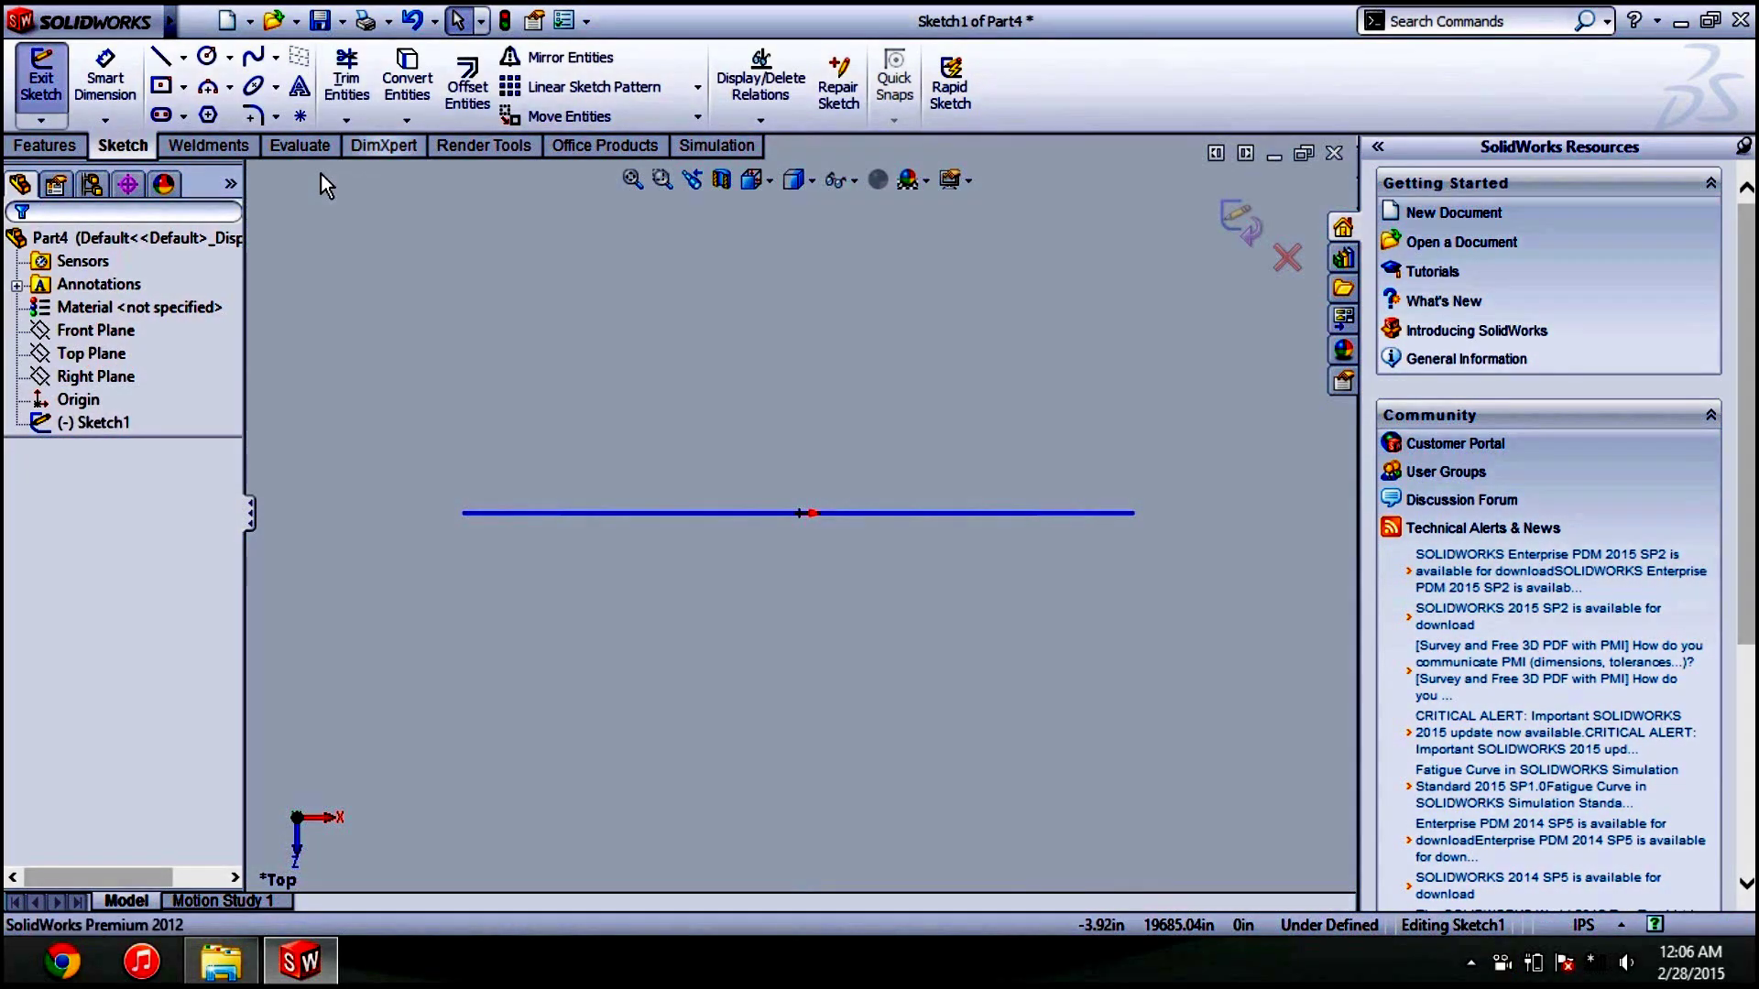
{"action": "key", "text": "space"}
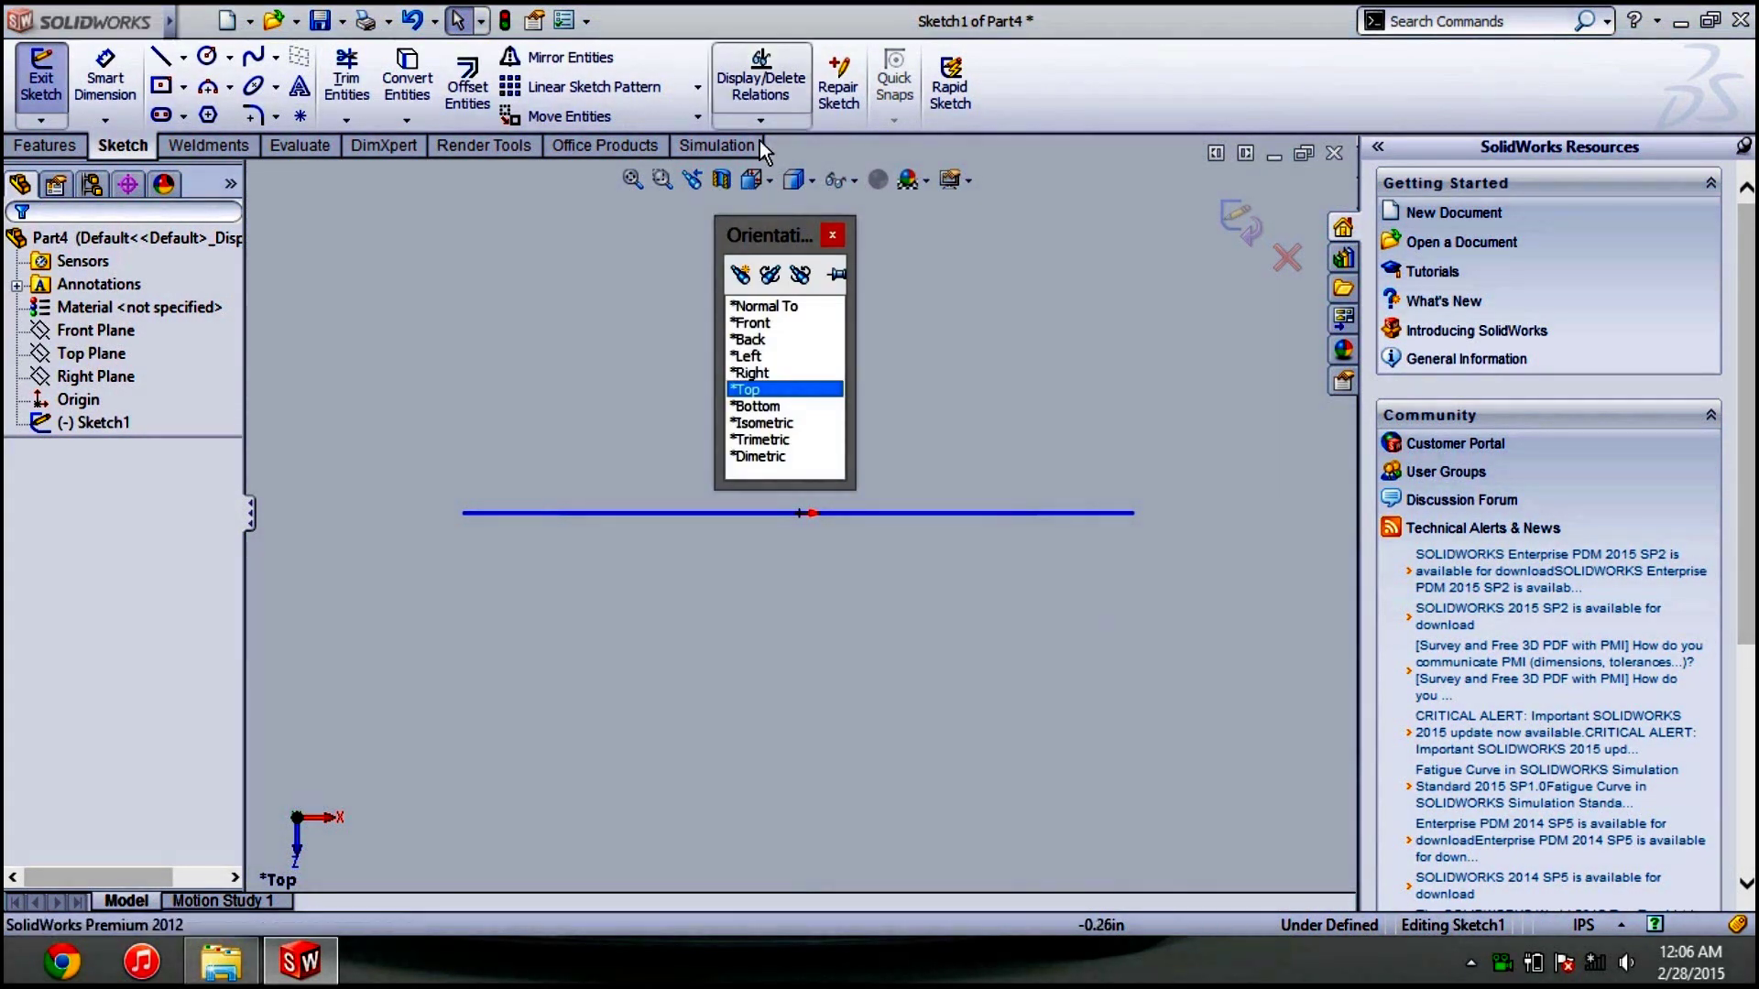
{"action": "left_click", "coordinate": [753, 321]}
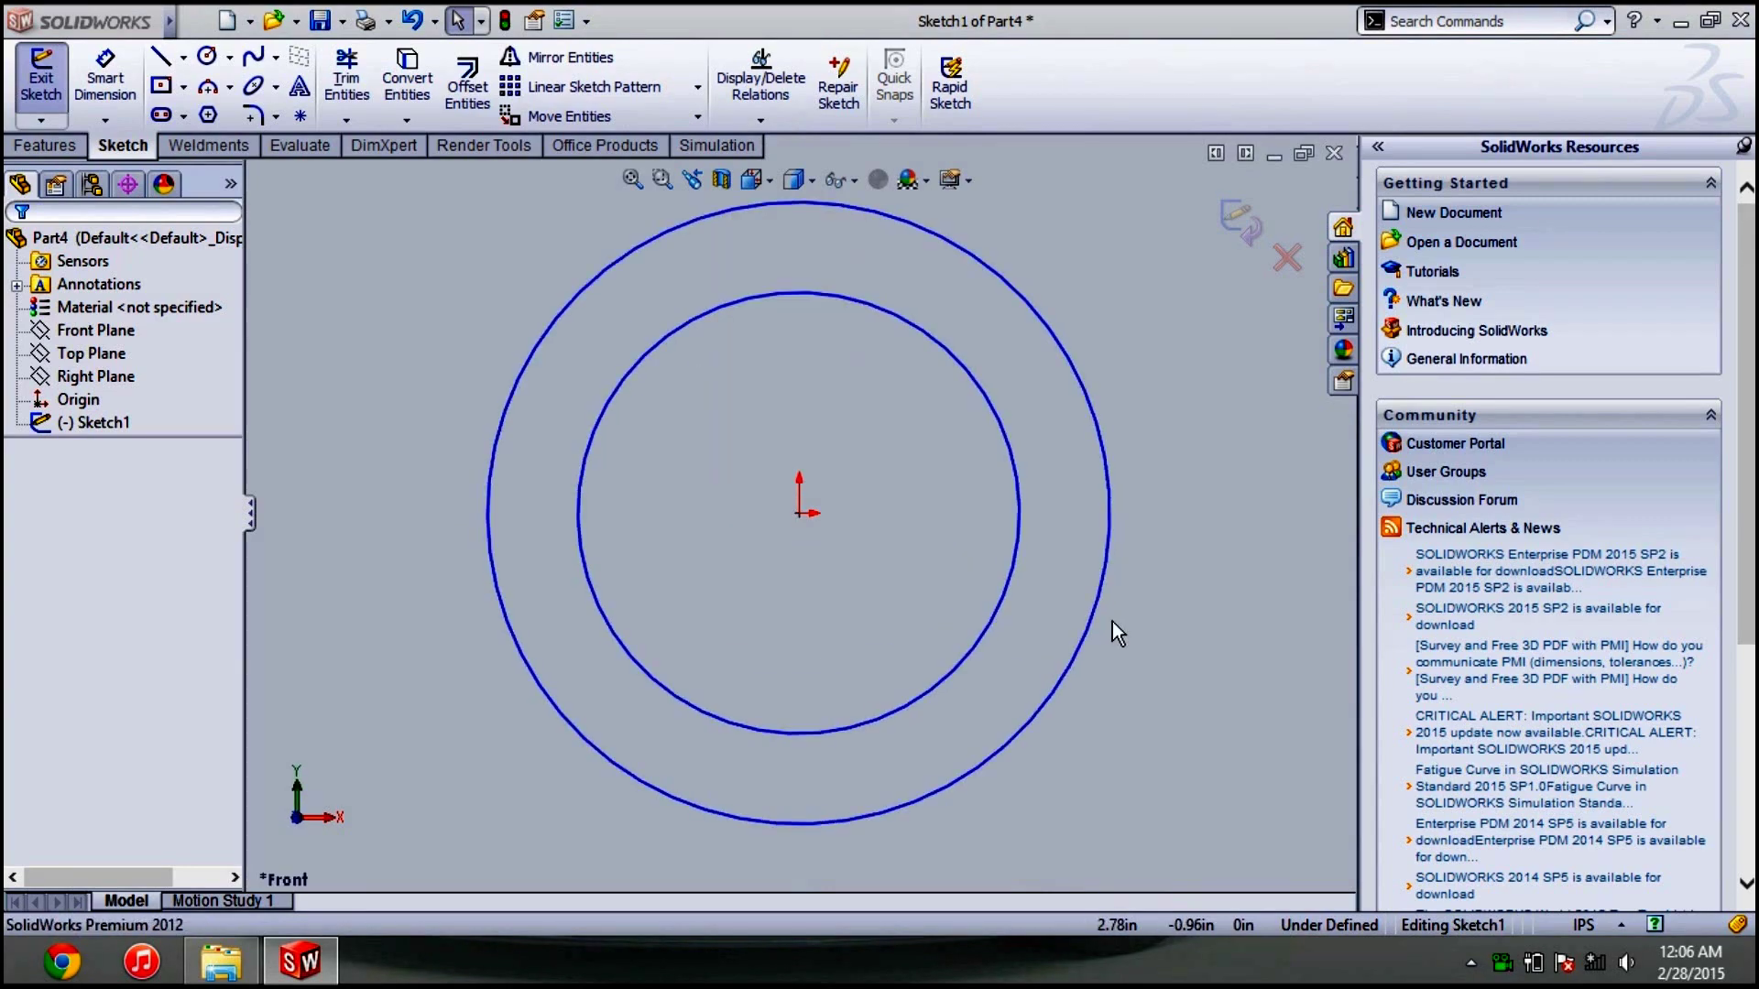
{"action": "right_click_drag", "start_coordinate": [1203, 713], "coordinate": [1227, 426]}
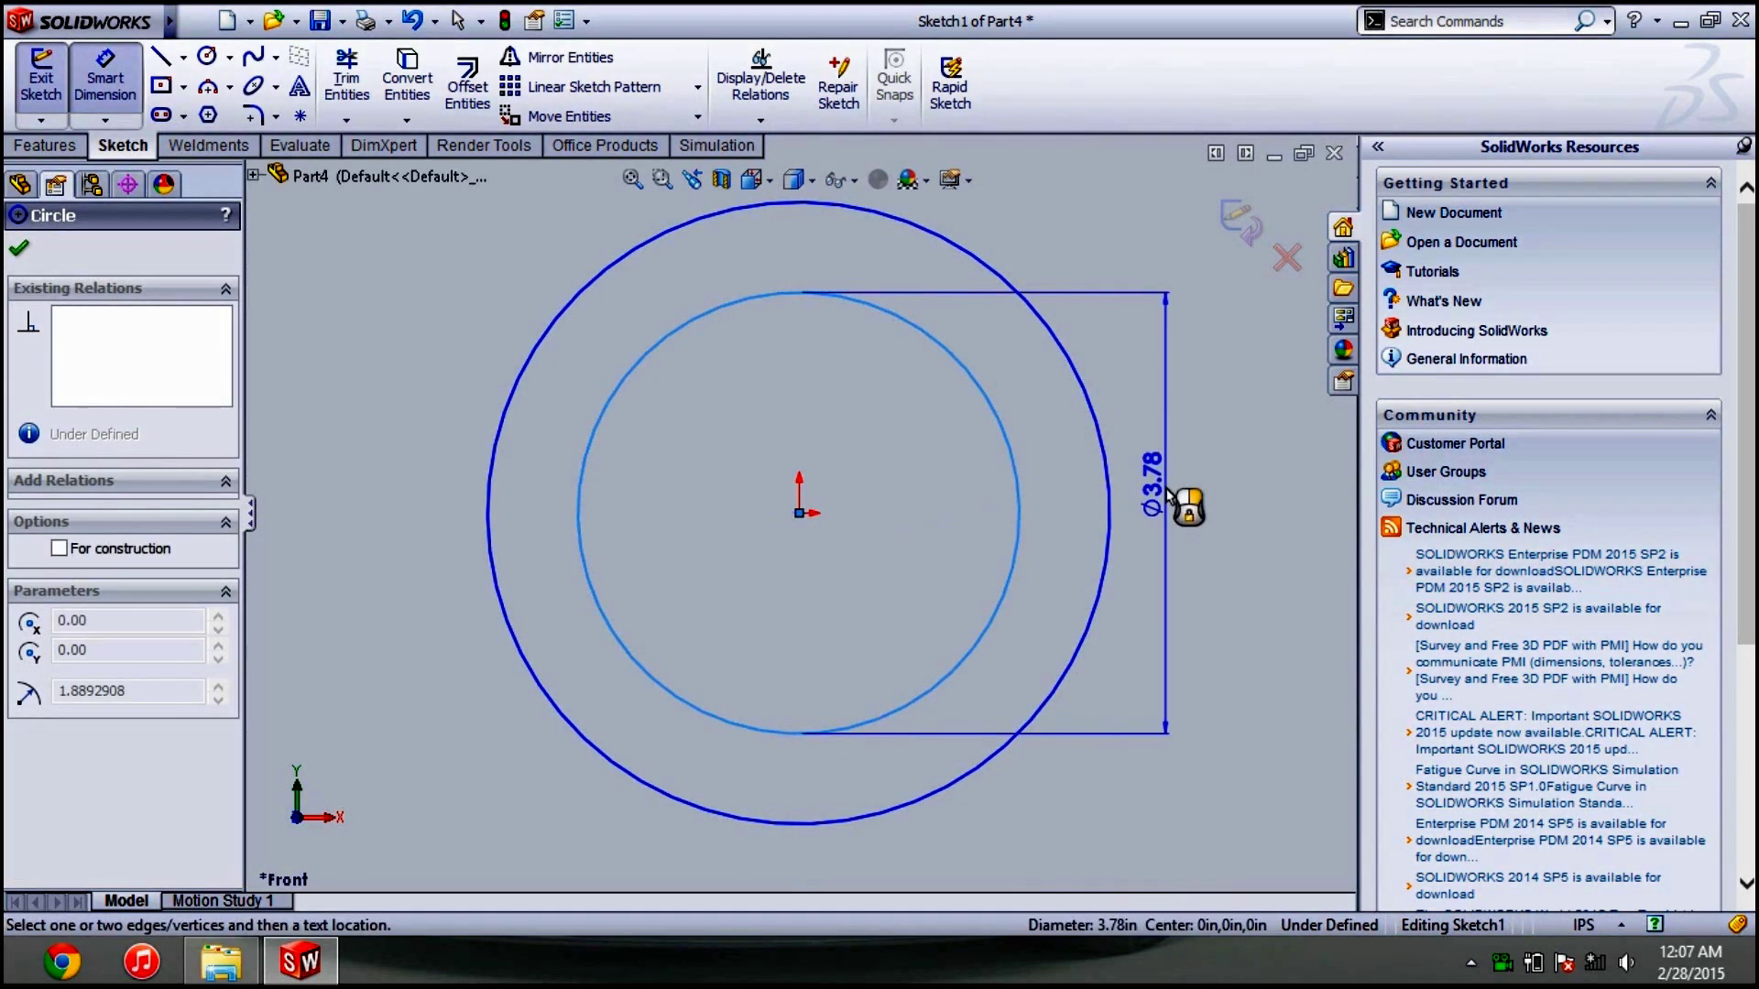
{"action": "left_click", "coordinate": [1167, 490]}
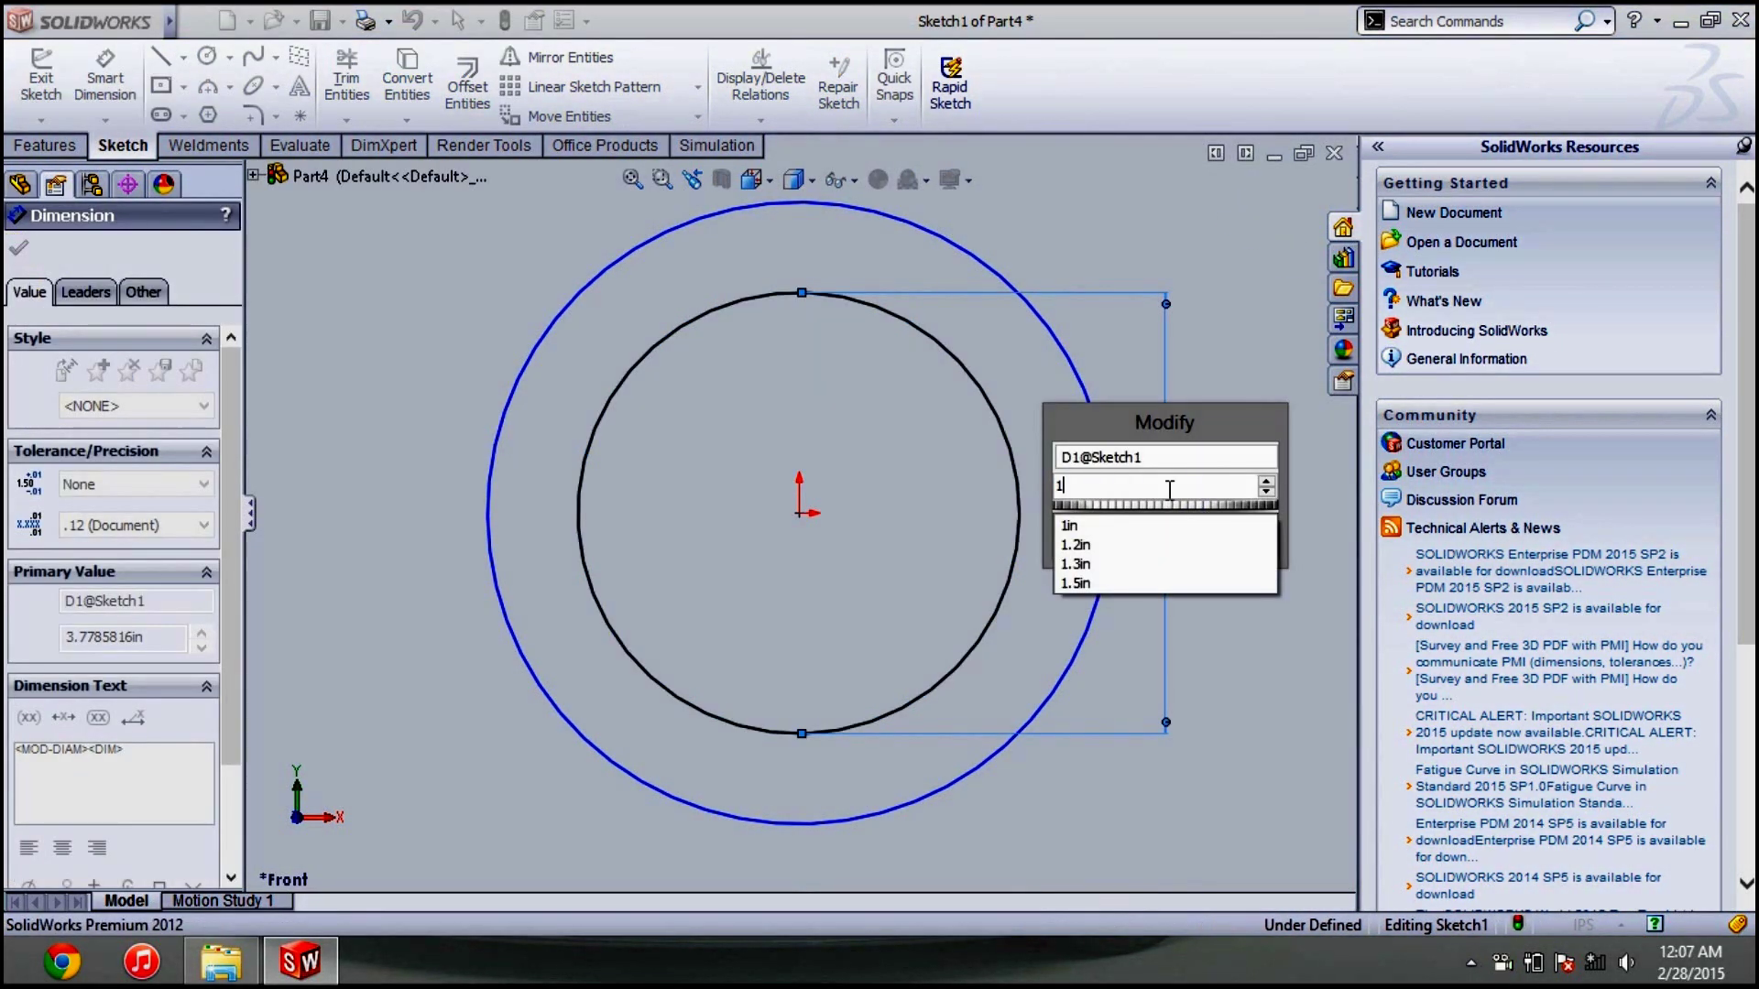
{"action": "key", "text": "Return"}
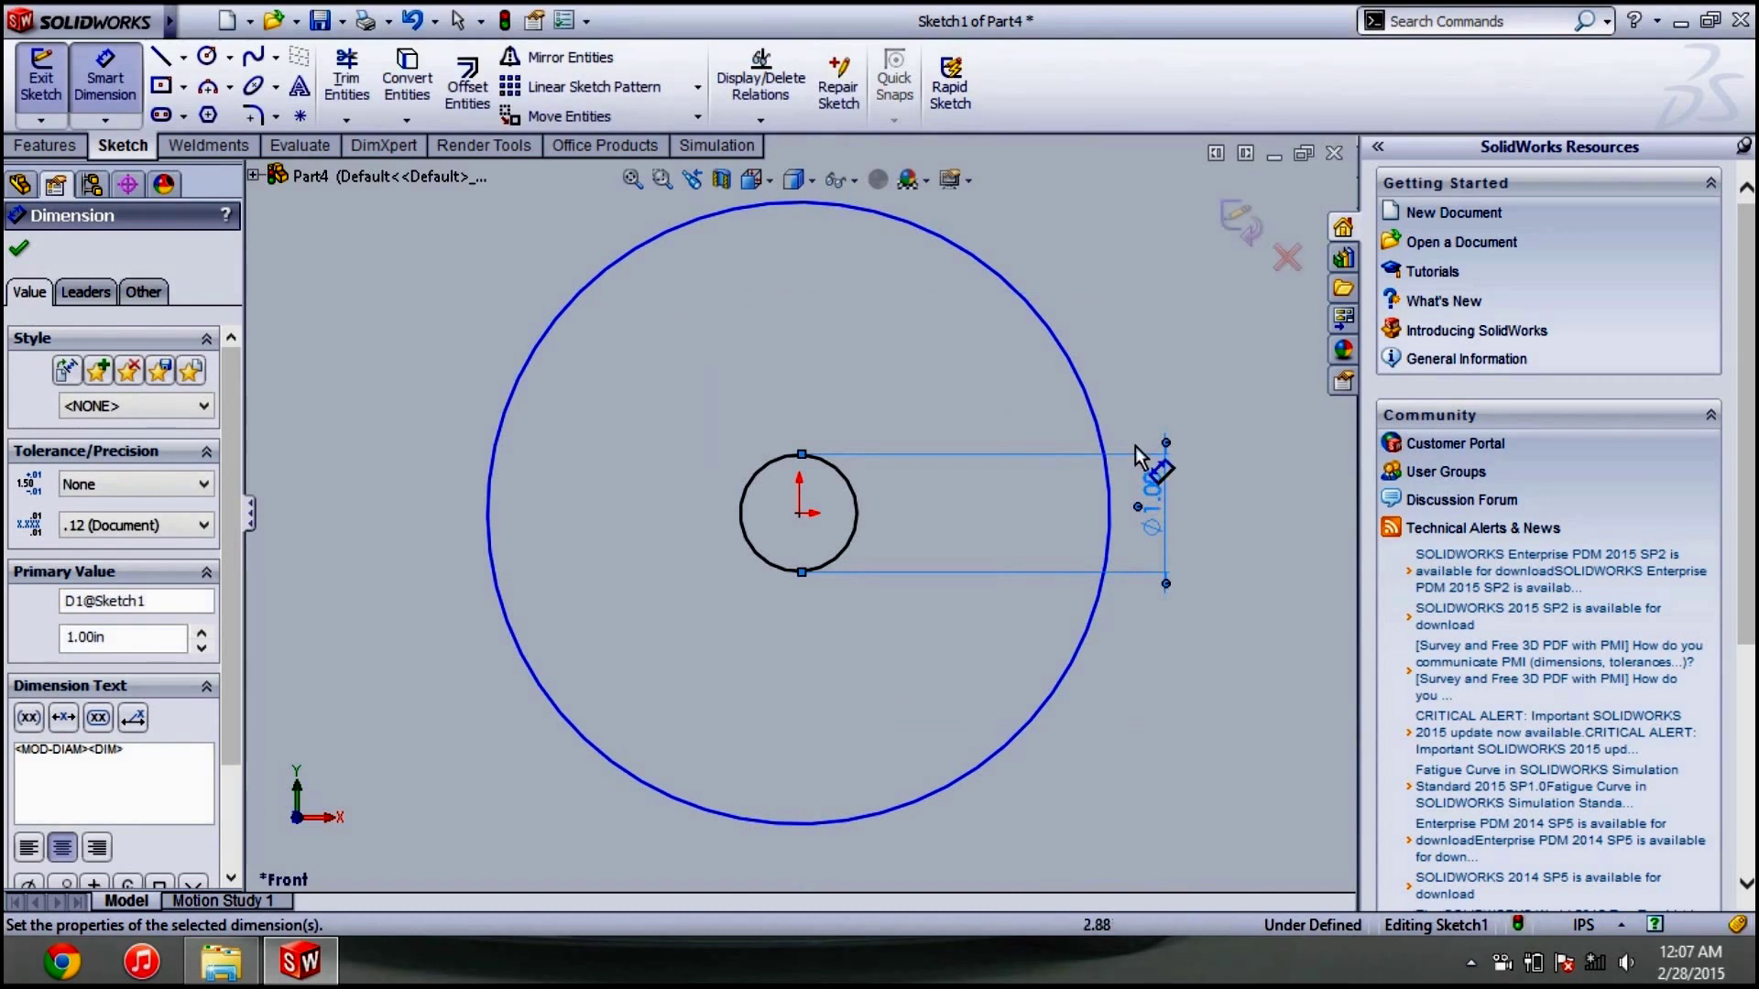
Dimension the outer circle's diameter as 1.2 in and exit the sketch
{"action": "left_click", "coordinate": [1137, 330]}
{"action": "left_click", "coordinate": [1138, 330]}
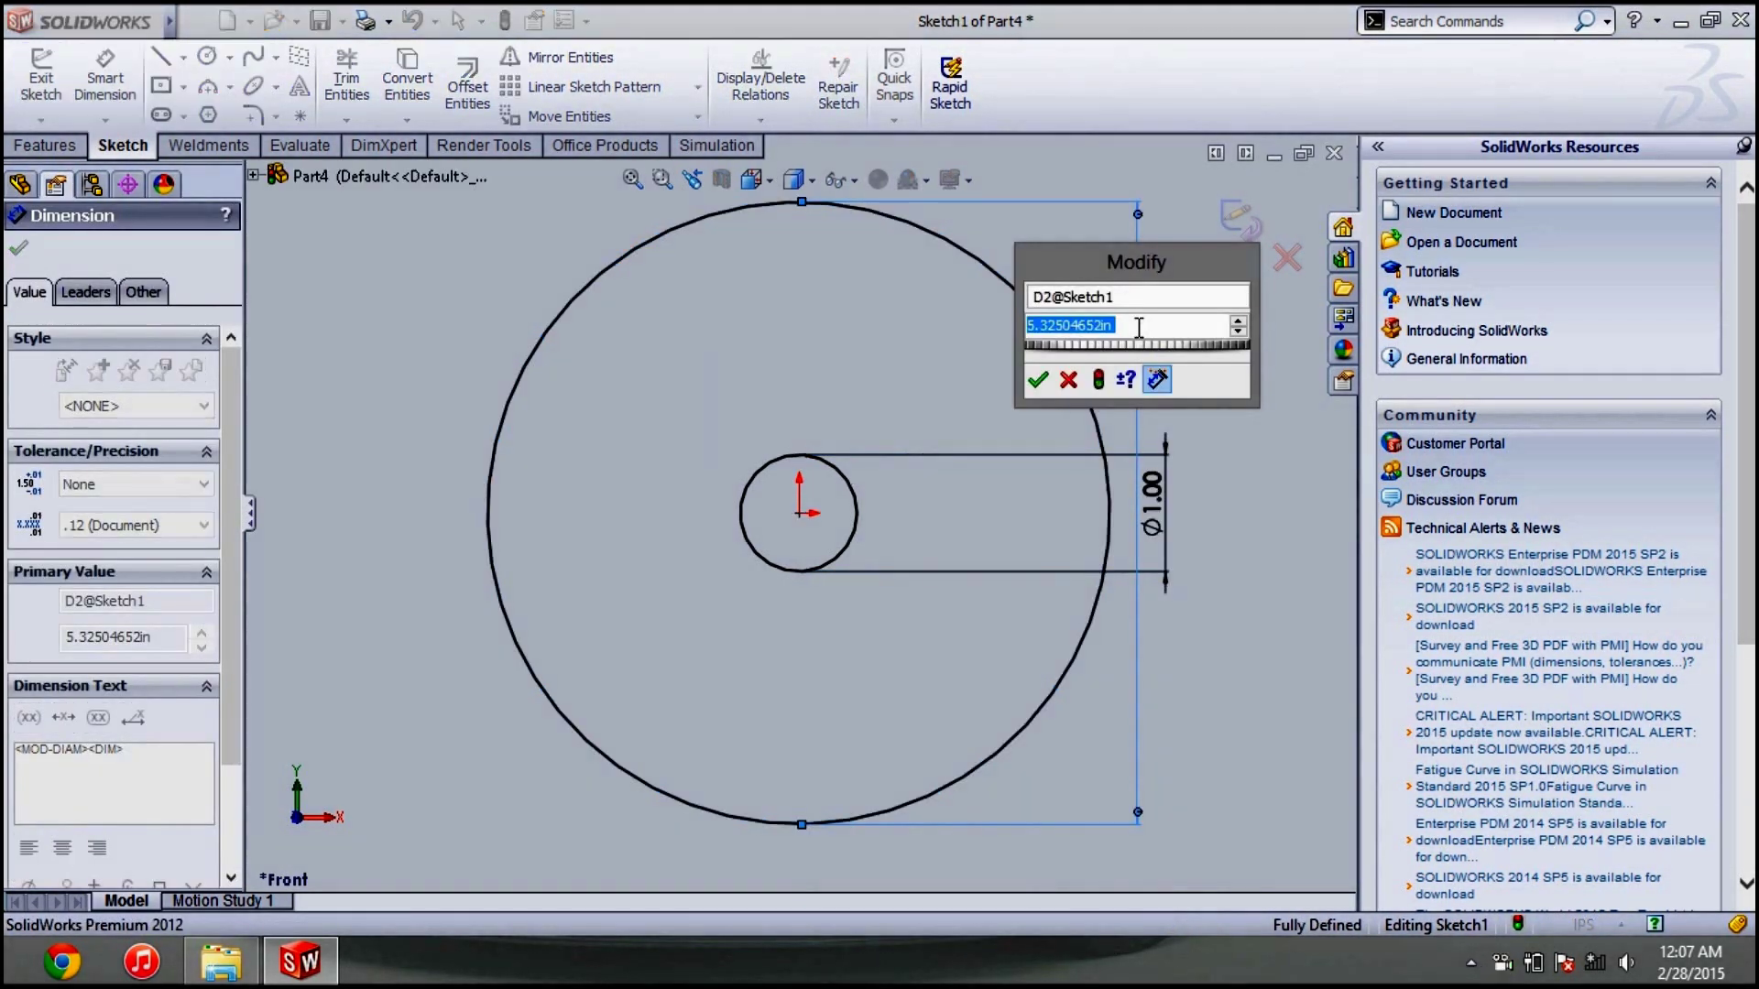
{"action": "type", "text": "1.2"}
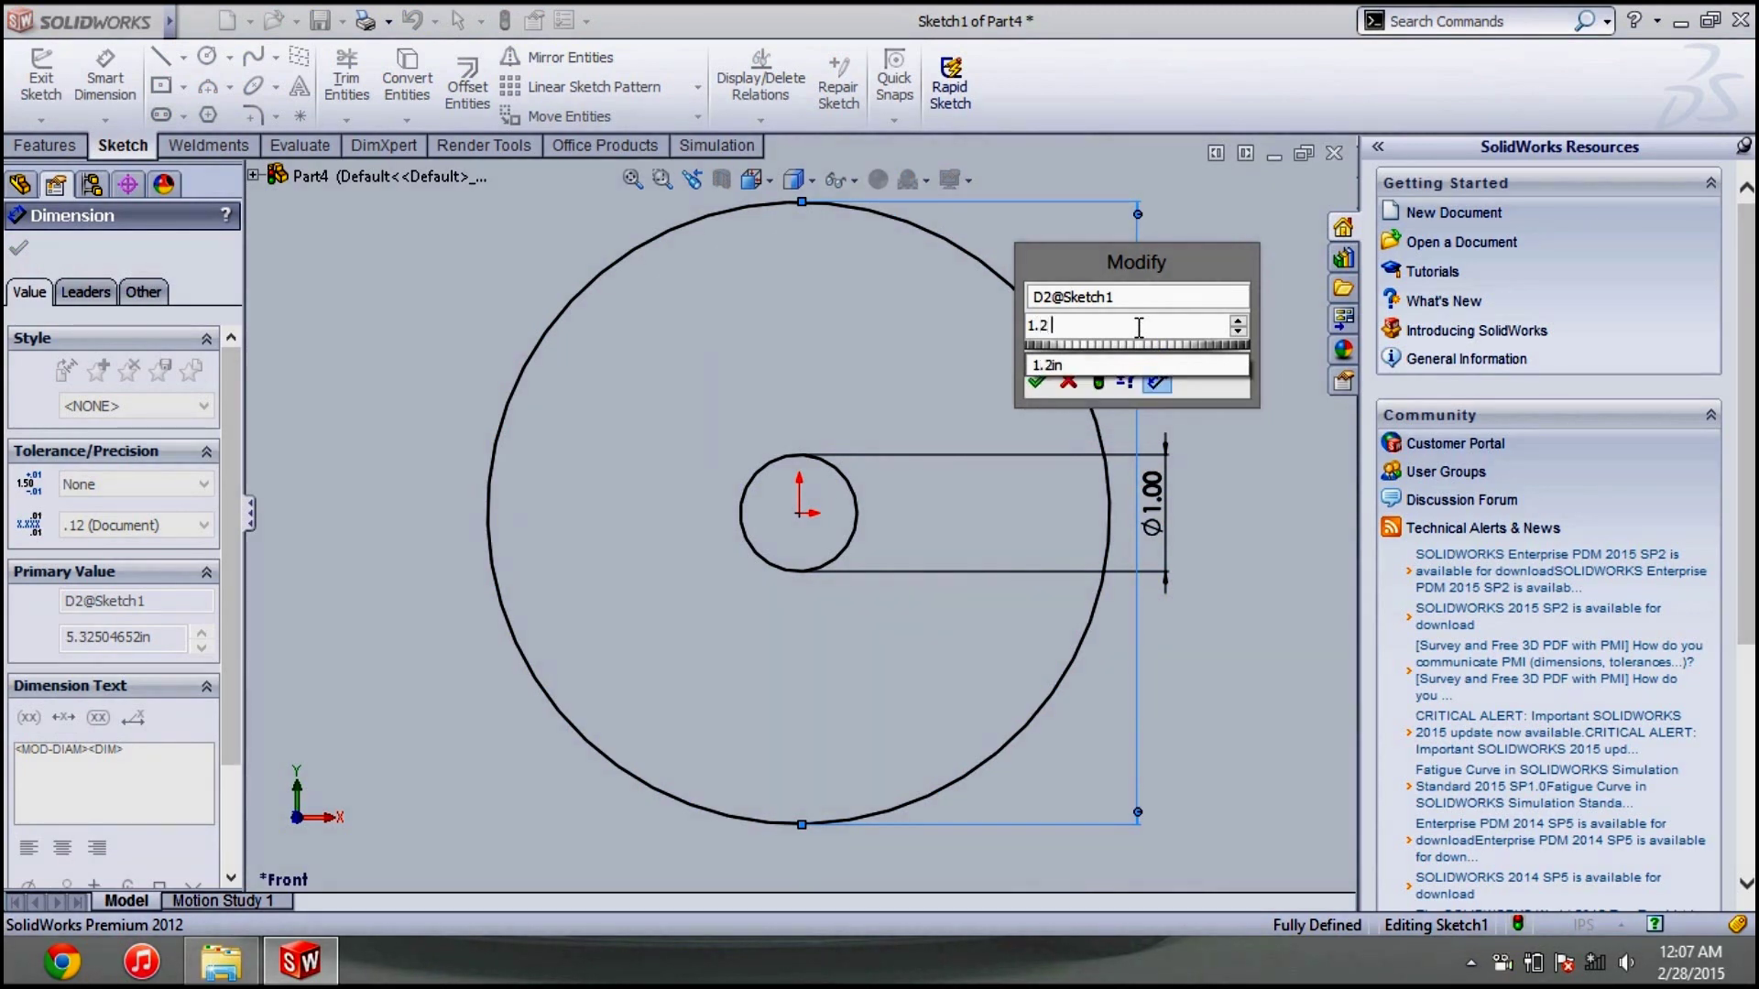
{"action": "key", "text": "Return"}
{"action": "key", "text": "Return"}
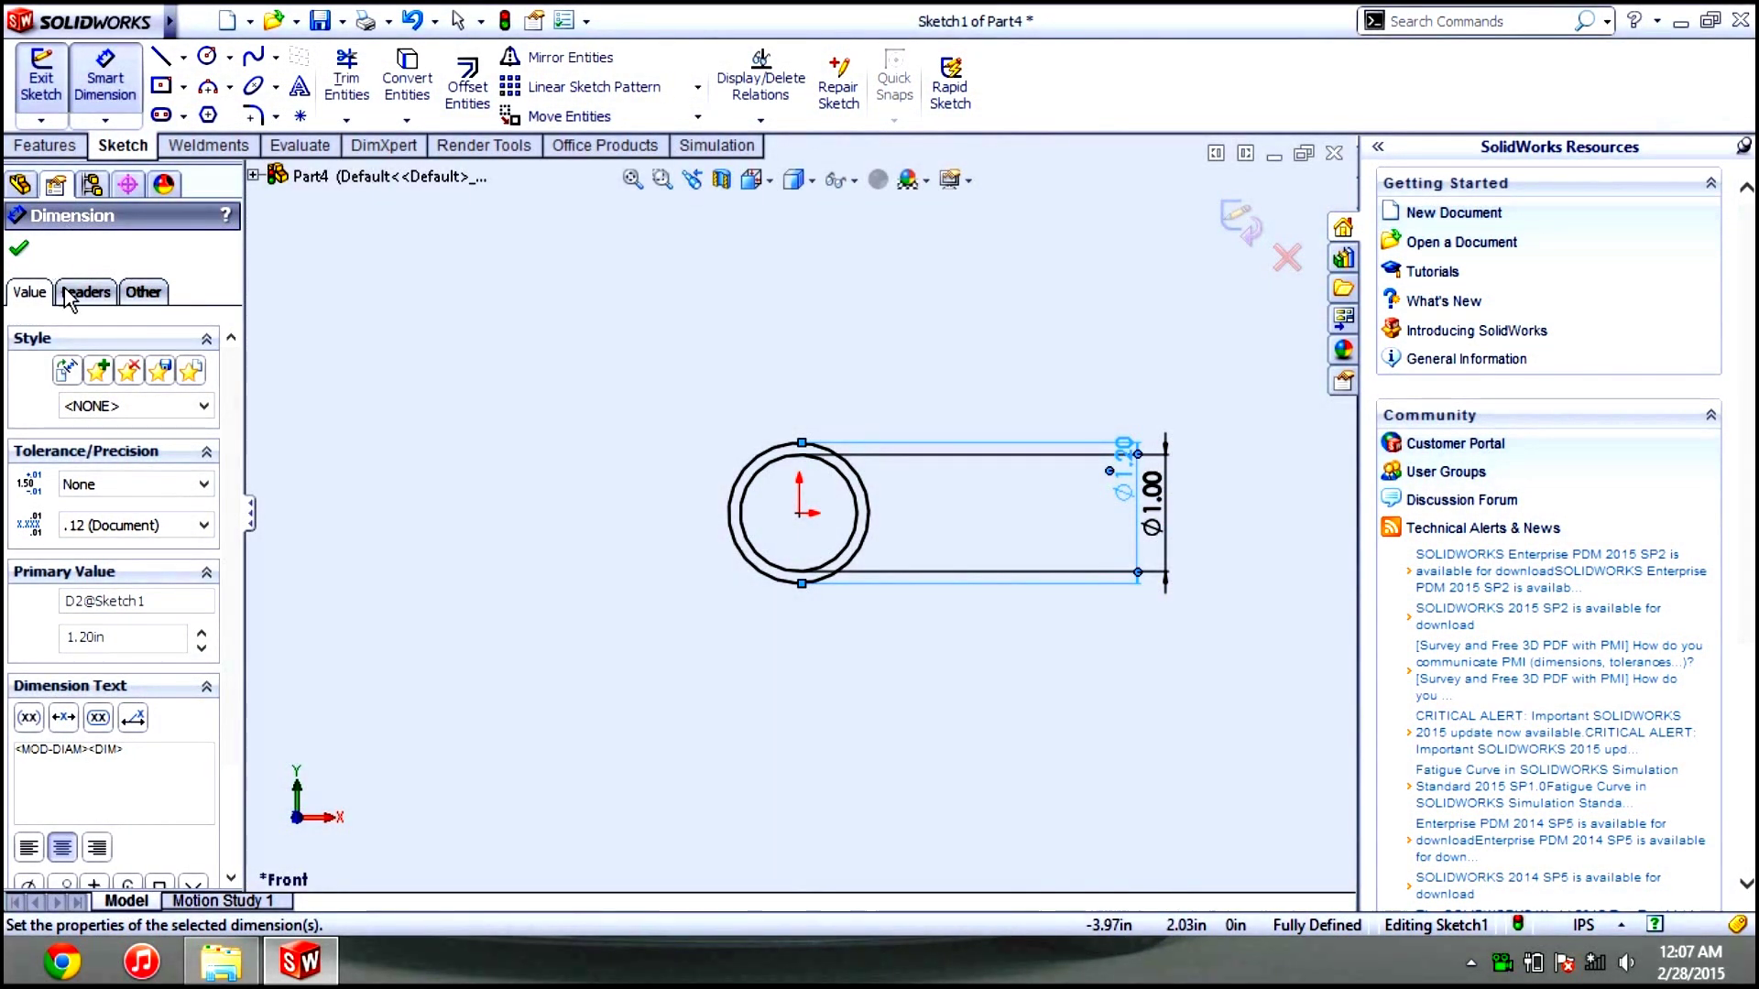
{"action": "left_click", "coordinate": [18, 247]}
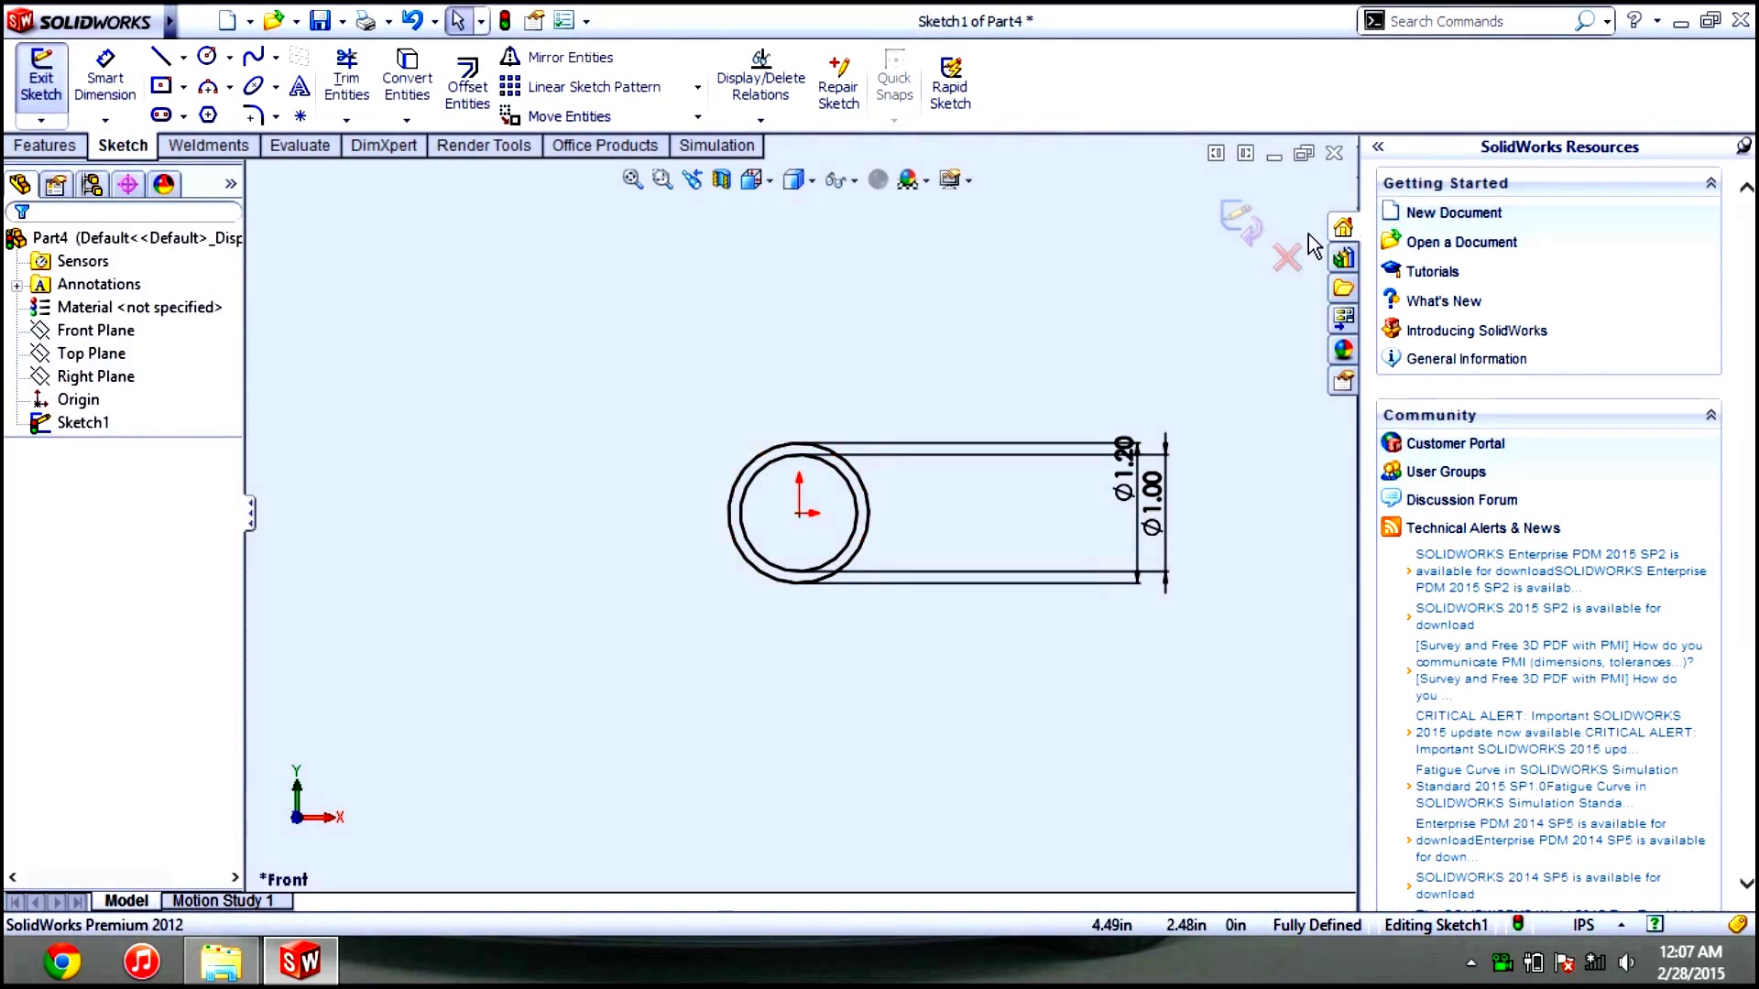
{"action": "left_click", "coordinate": [1240, 222]}
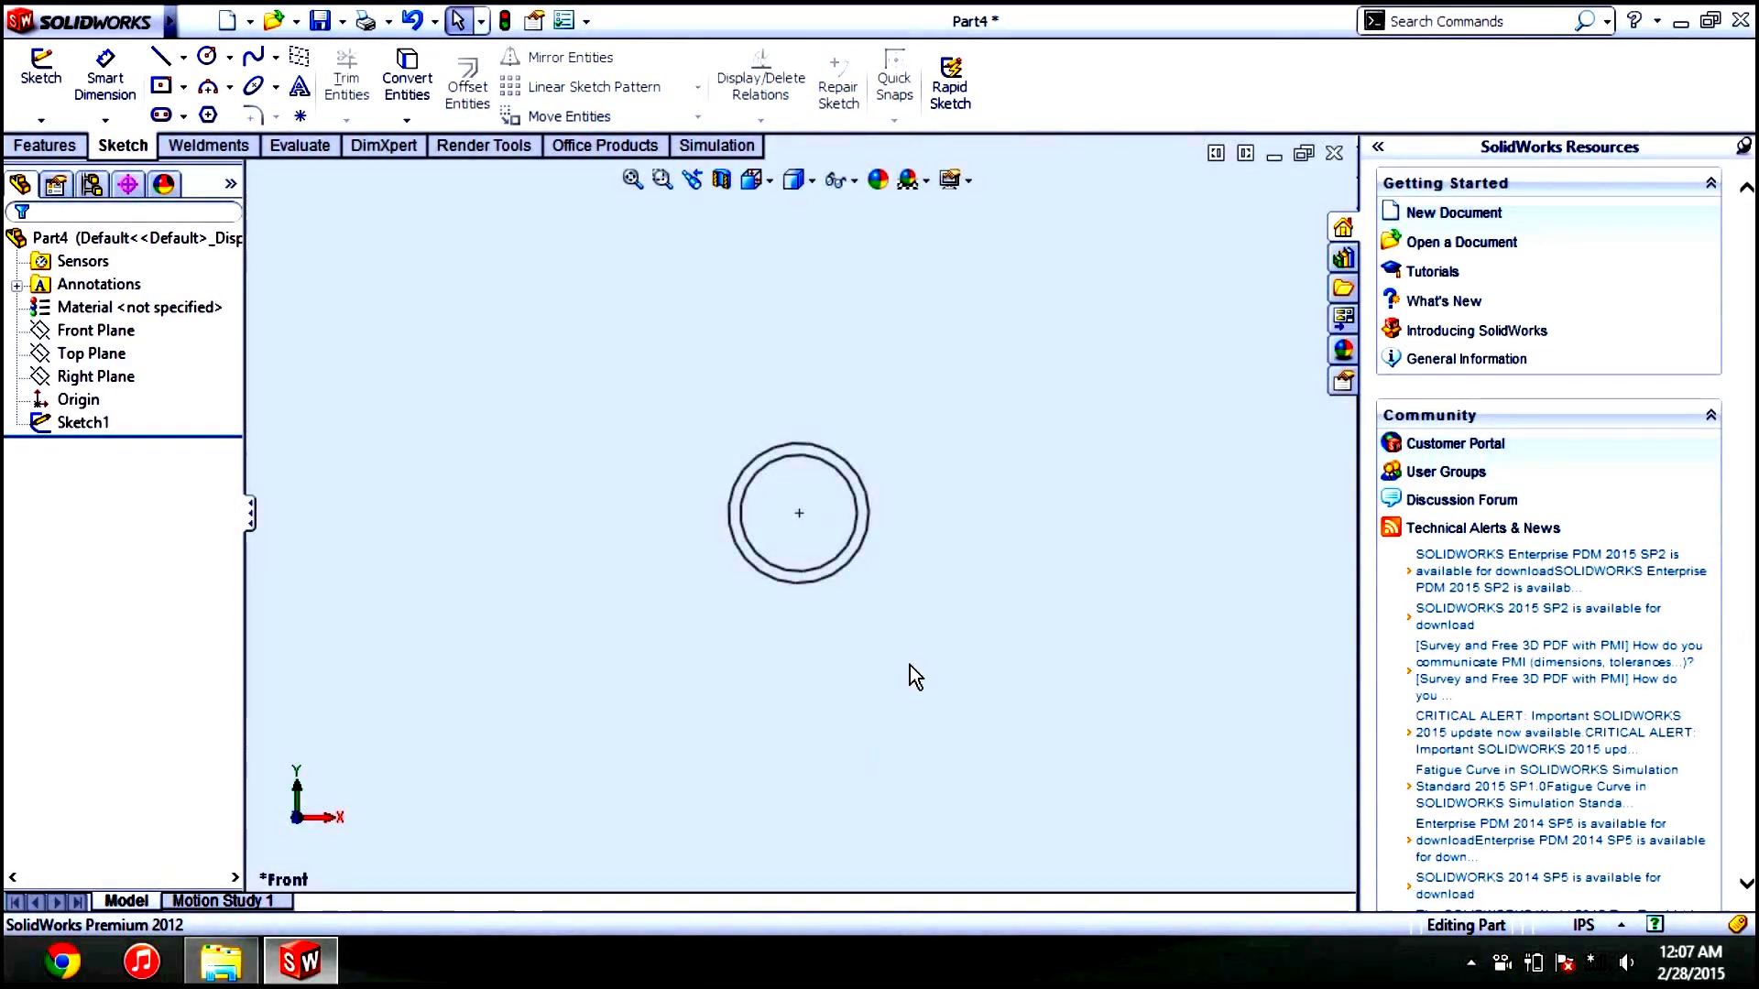
Select the ring sketch and save the part to the Desktop as a Lib Feat Part file named Part4.SLDLFP
{"action": "left_click", "coordinate": [865, 559]}
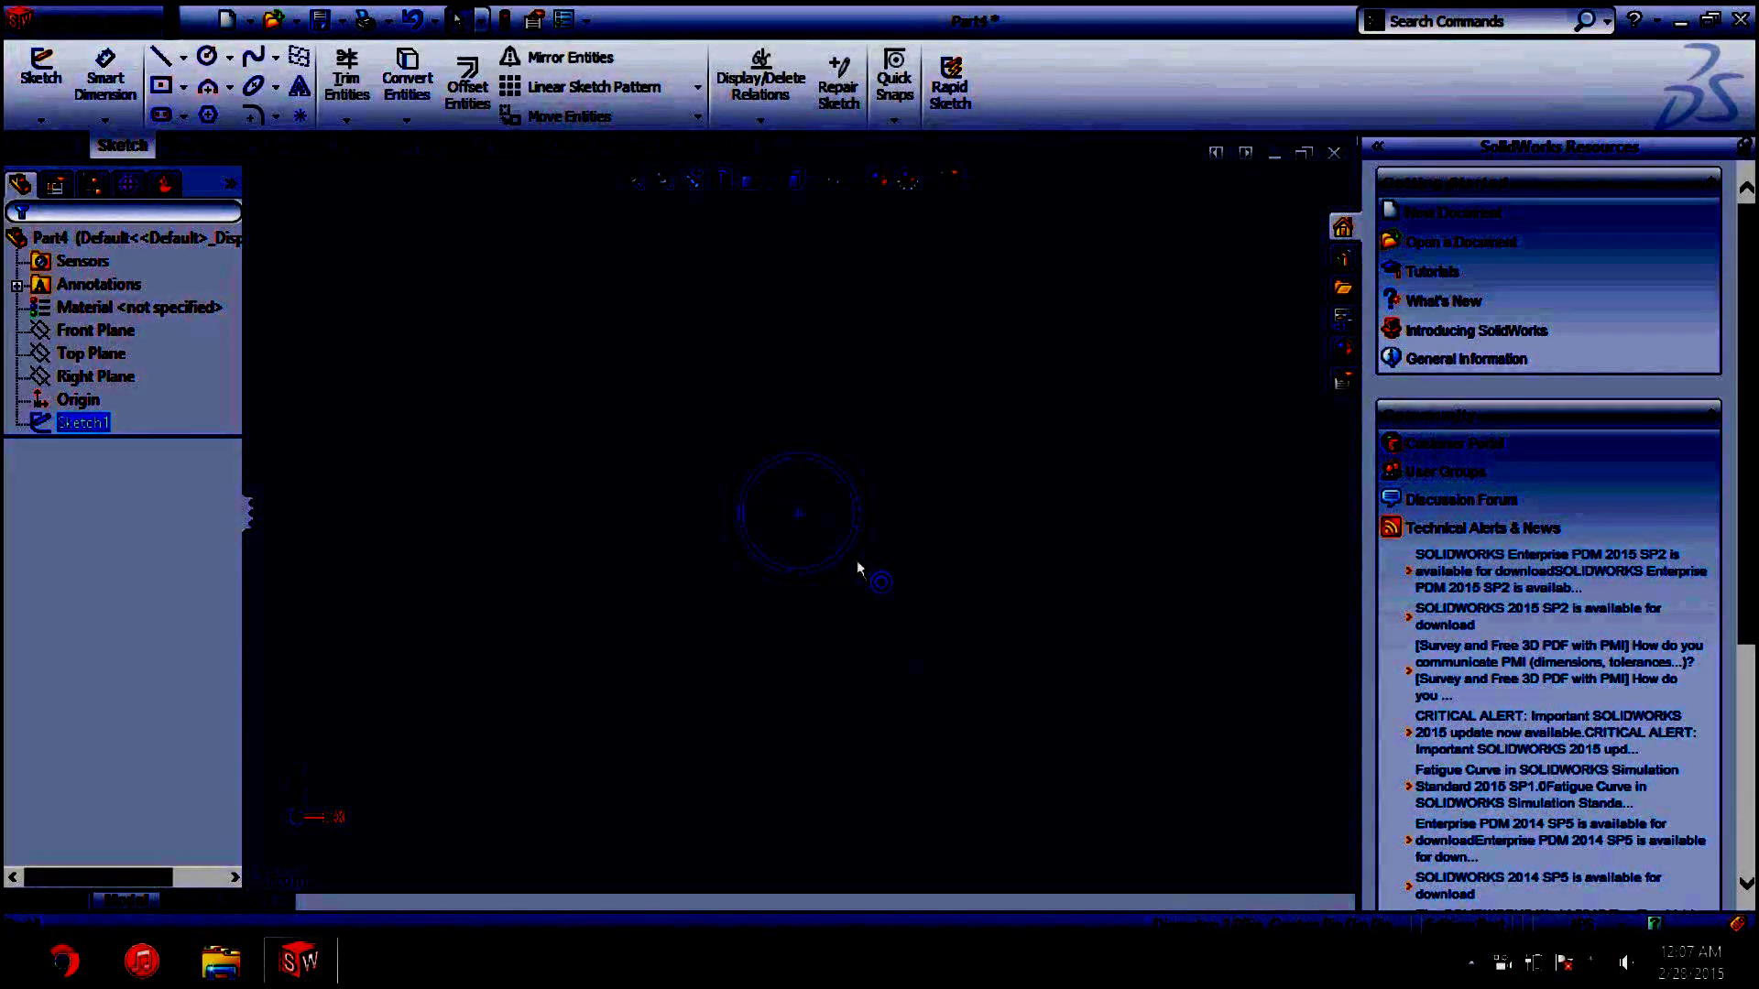
{"action": "left_click", "coordinate": [856, 557], "text": "ctrl"}
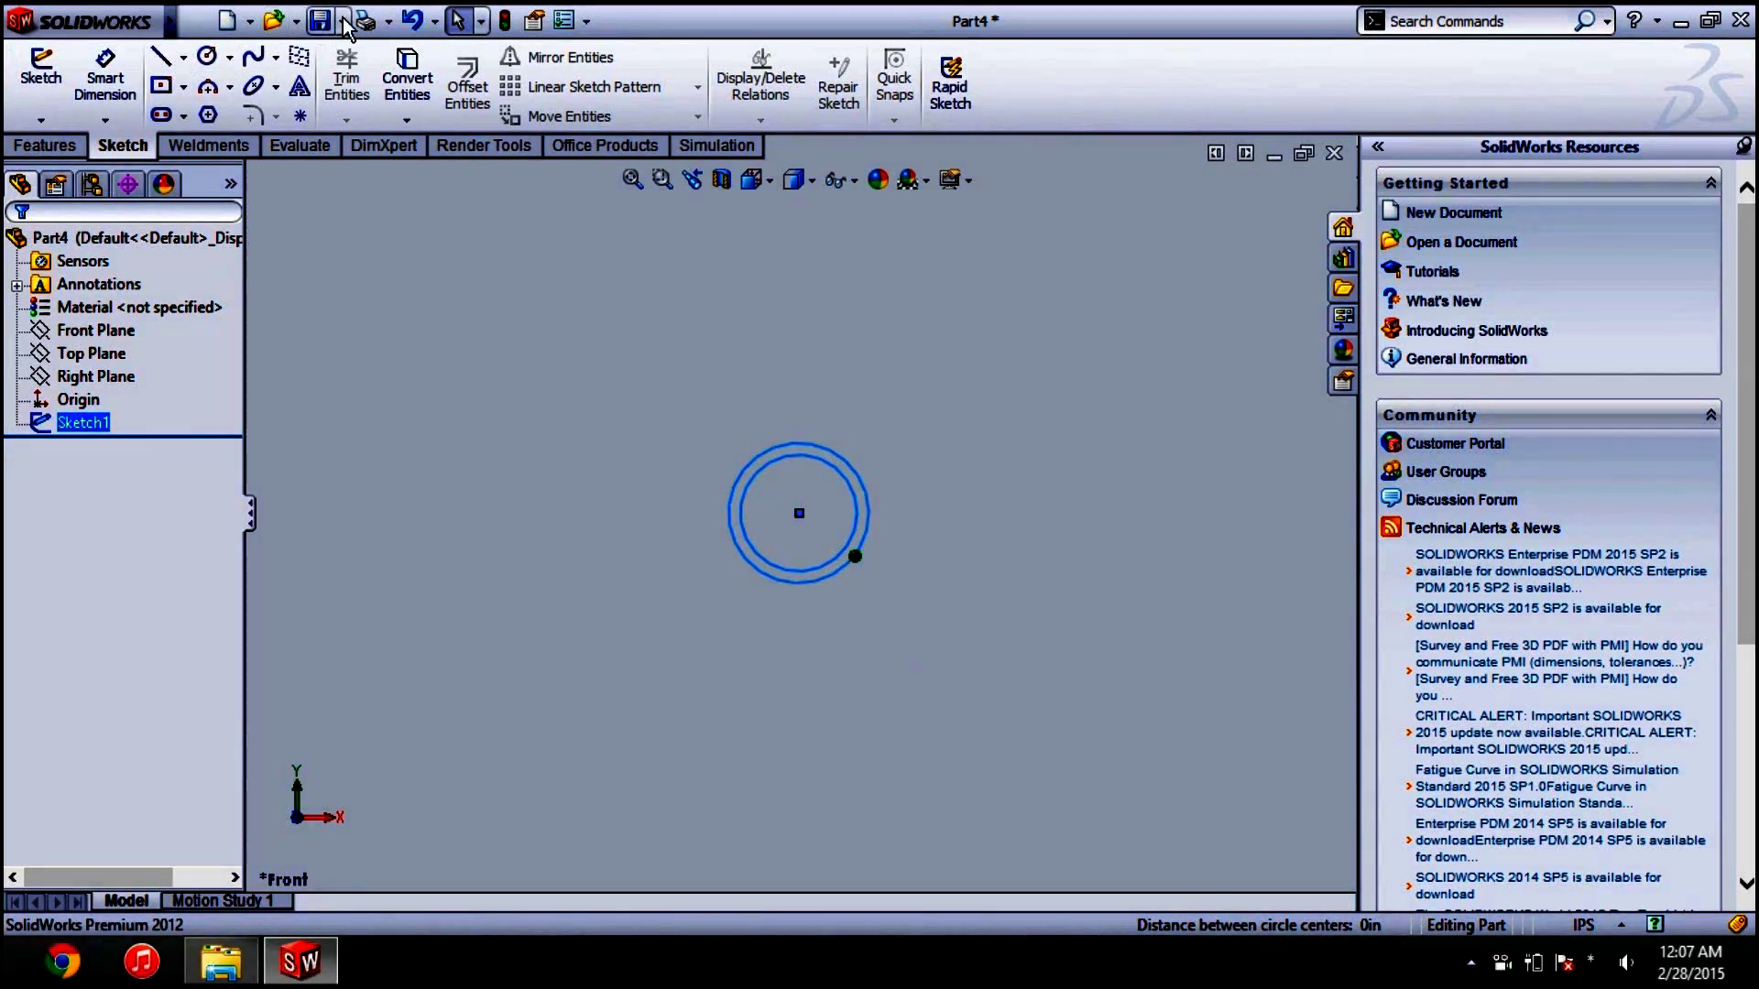
{"action": "left_click", "coordinate": [343, 20]}
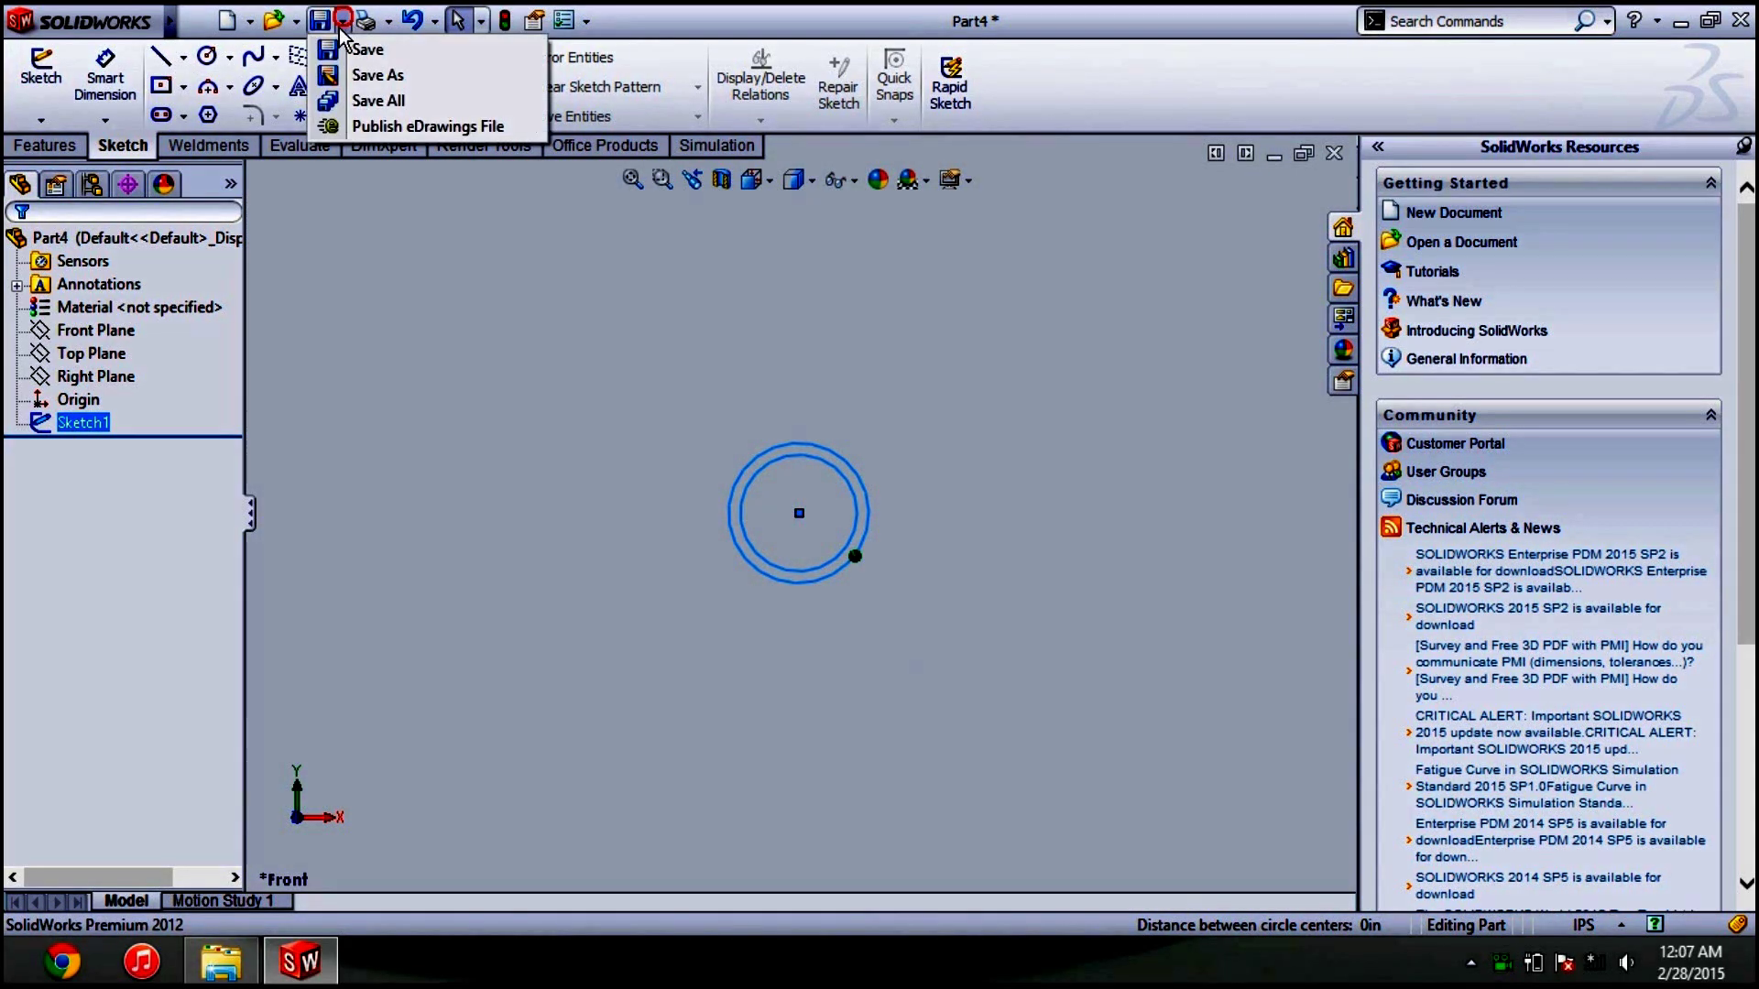
{"action": "left_click", "coordinate": [377, 75]}
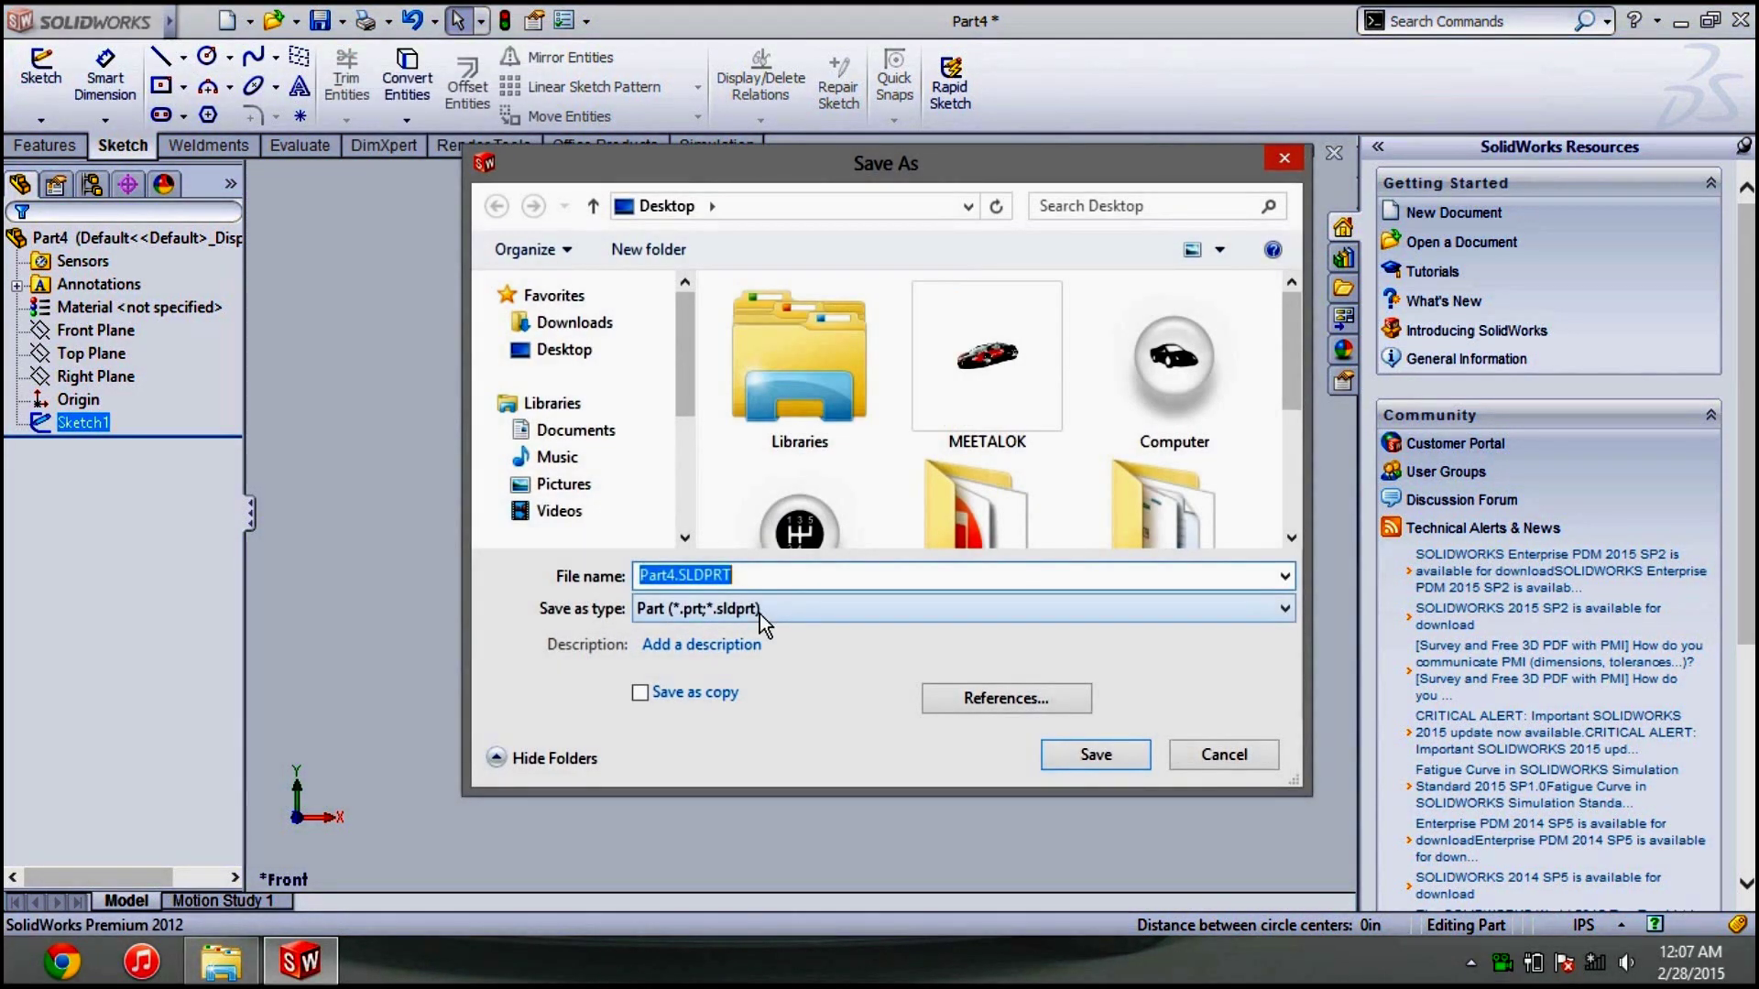
{"action": "left_click", "coordinate": [761, 614]}
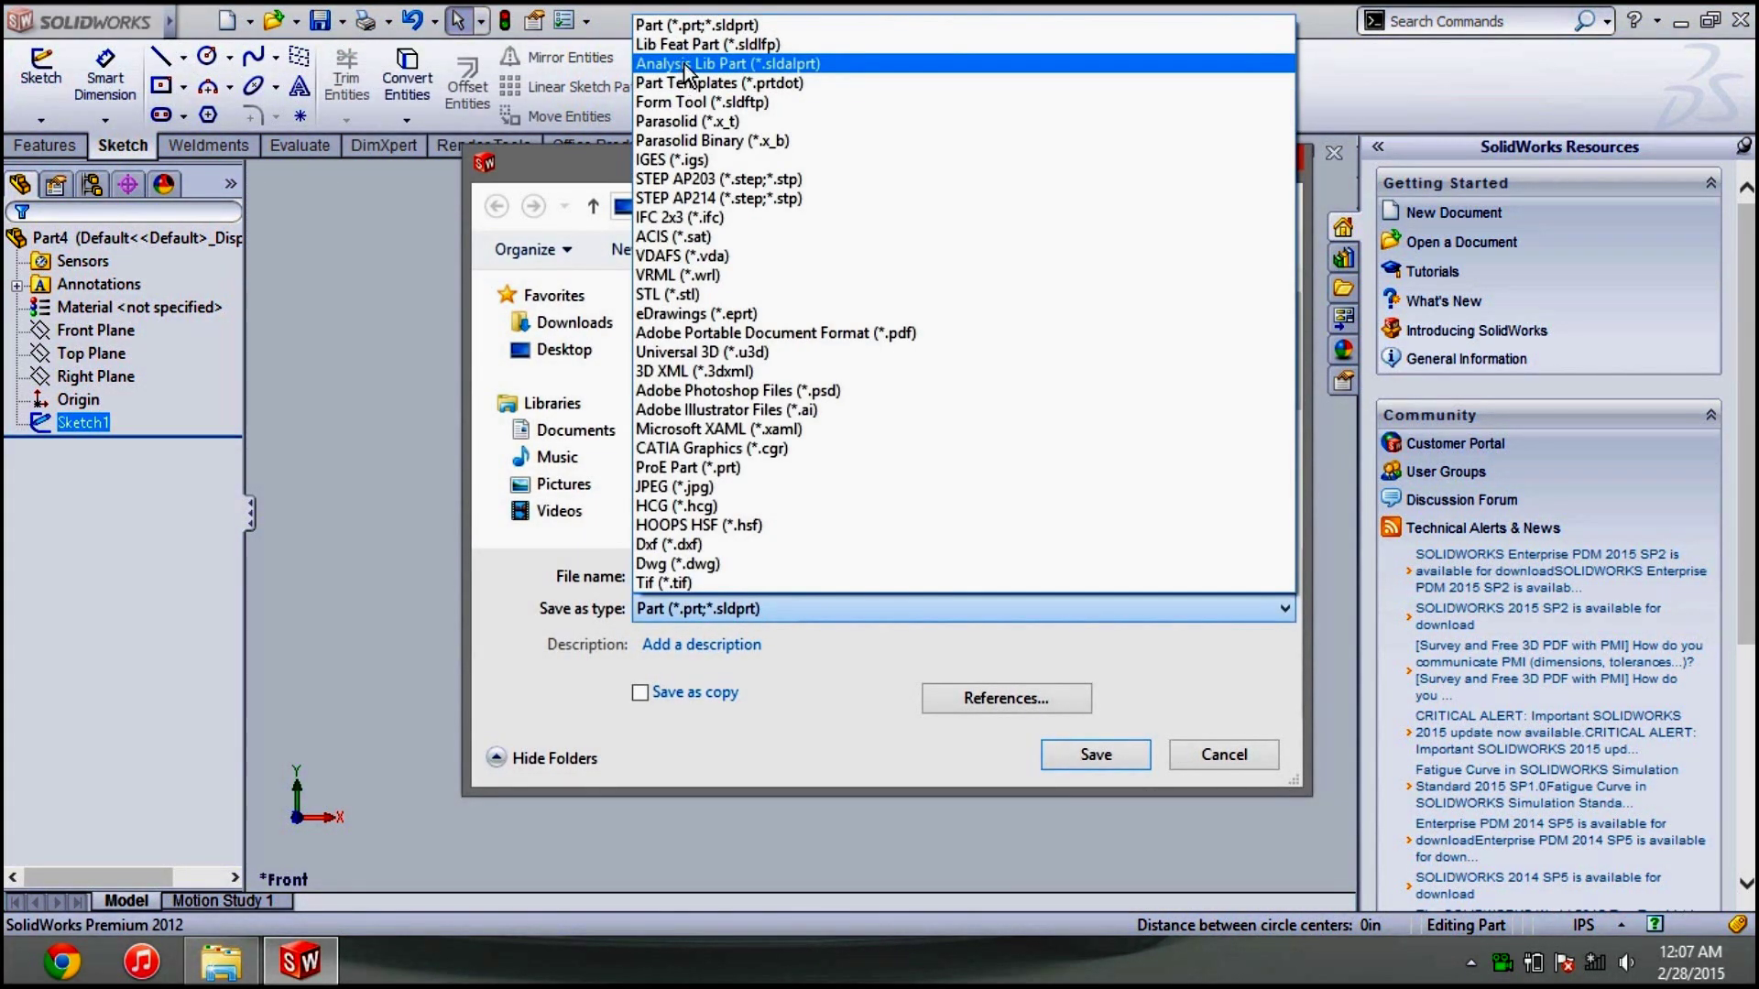
{"action": "left_click", "coordinate": [702, 45]}
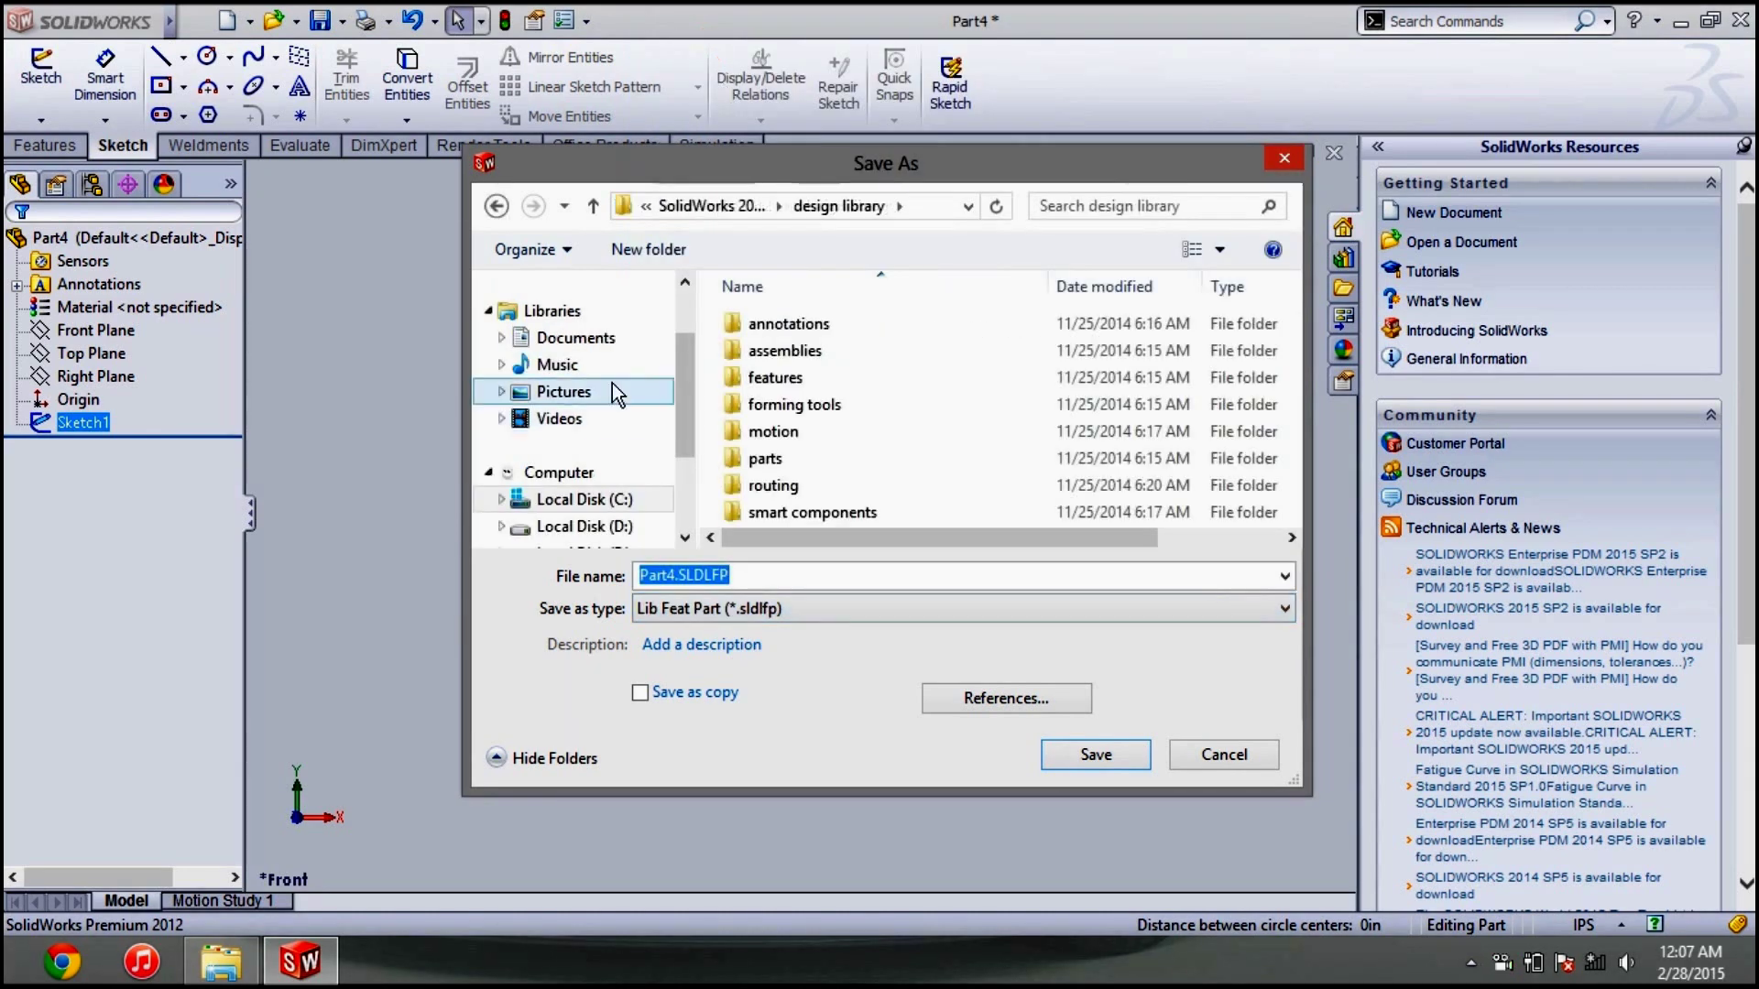
{"action": "left_click", "coordinate": [593, 350]}
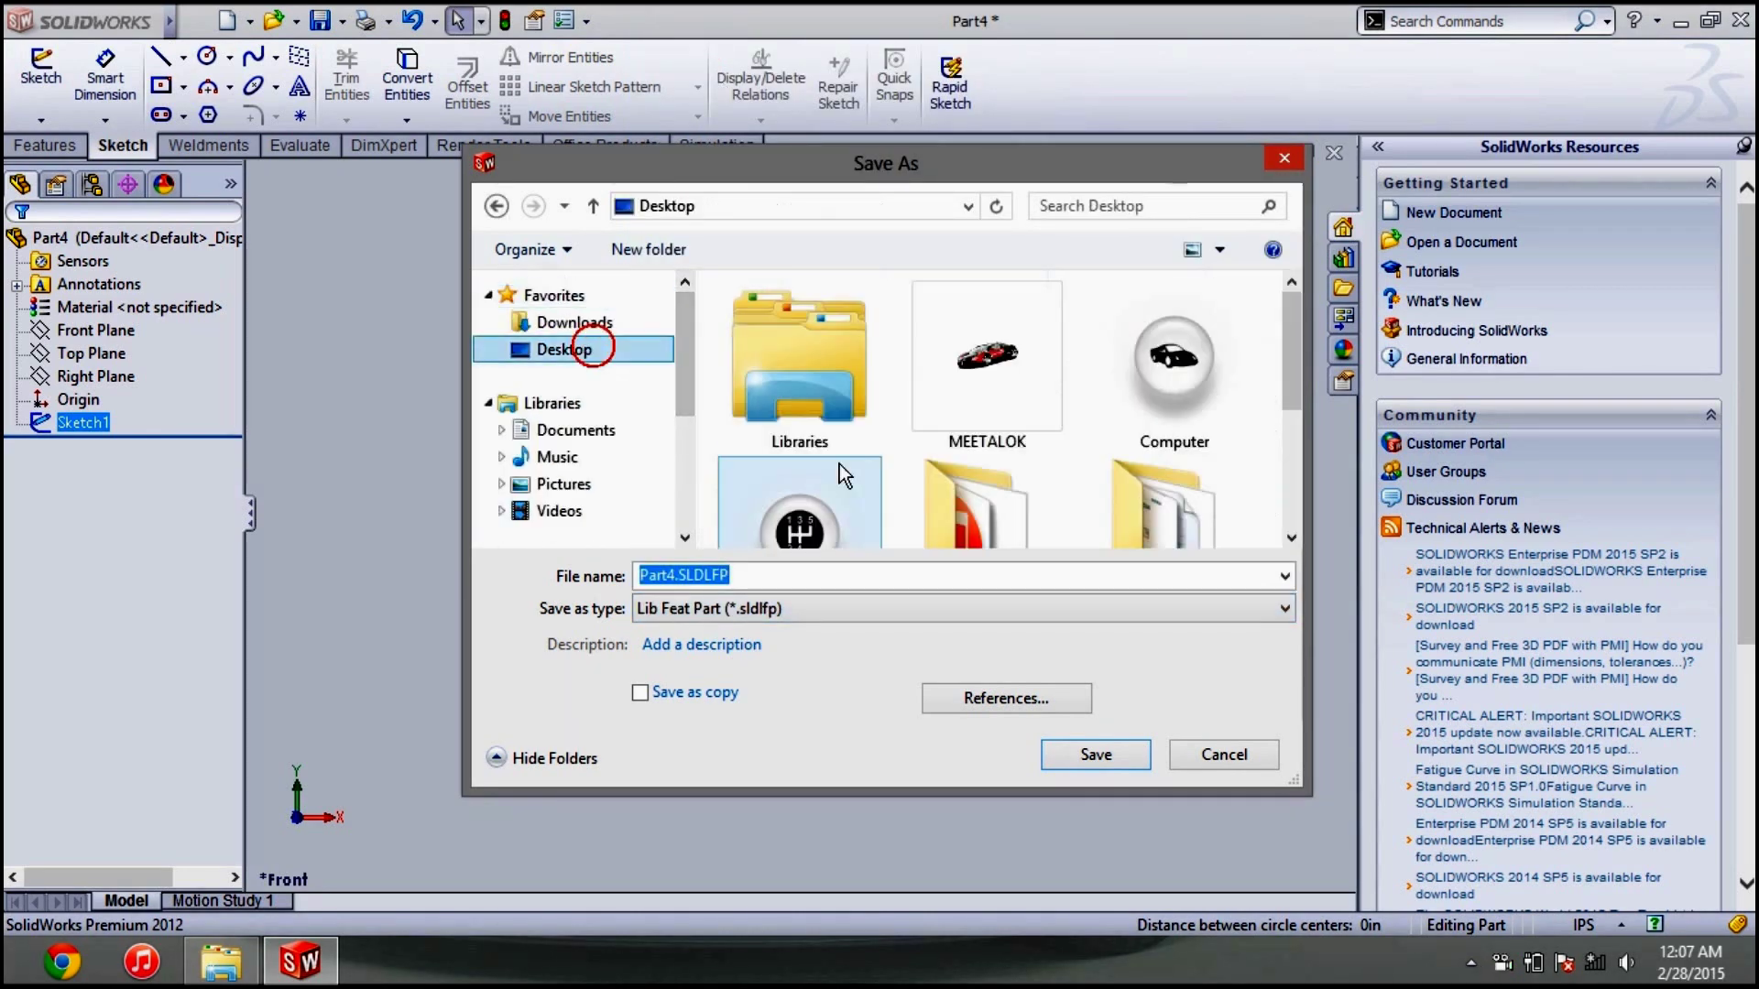
{"action": "left_click", "coordinate": [1096, 756]}
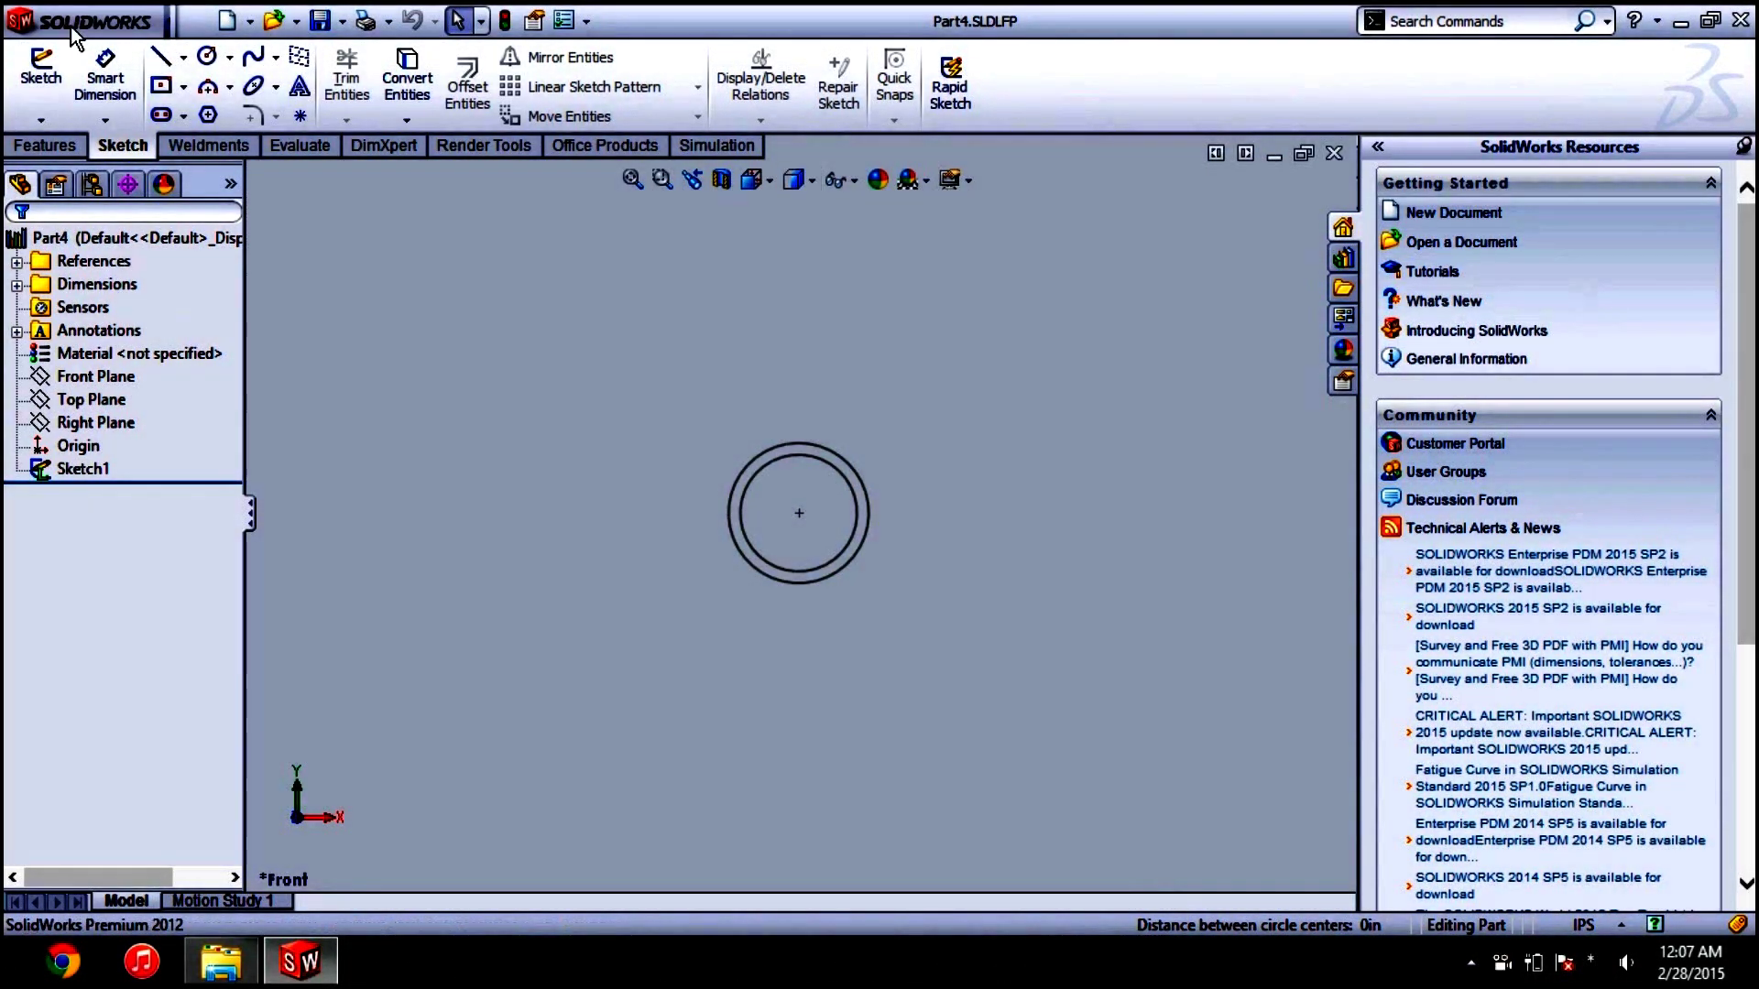
{"action": "mouse_move", "coordinate": [92, 21]}
{"action": "left_click", "coordinate": [197, 20]}
{"action": "key", "text": "Escape"}
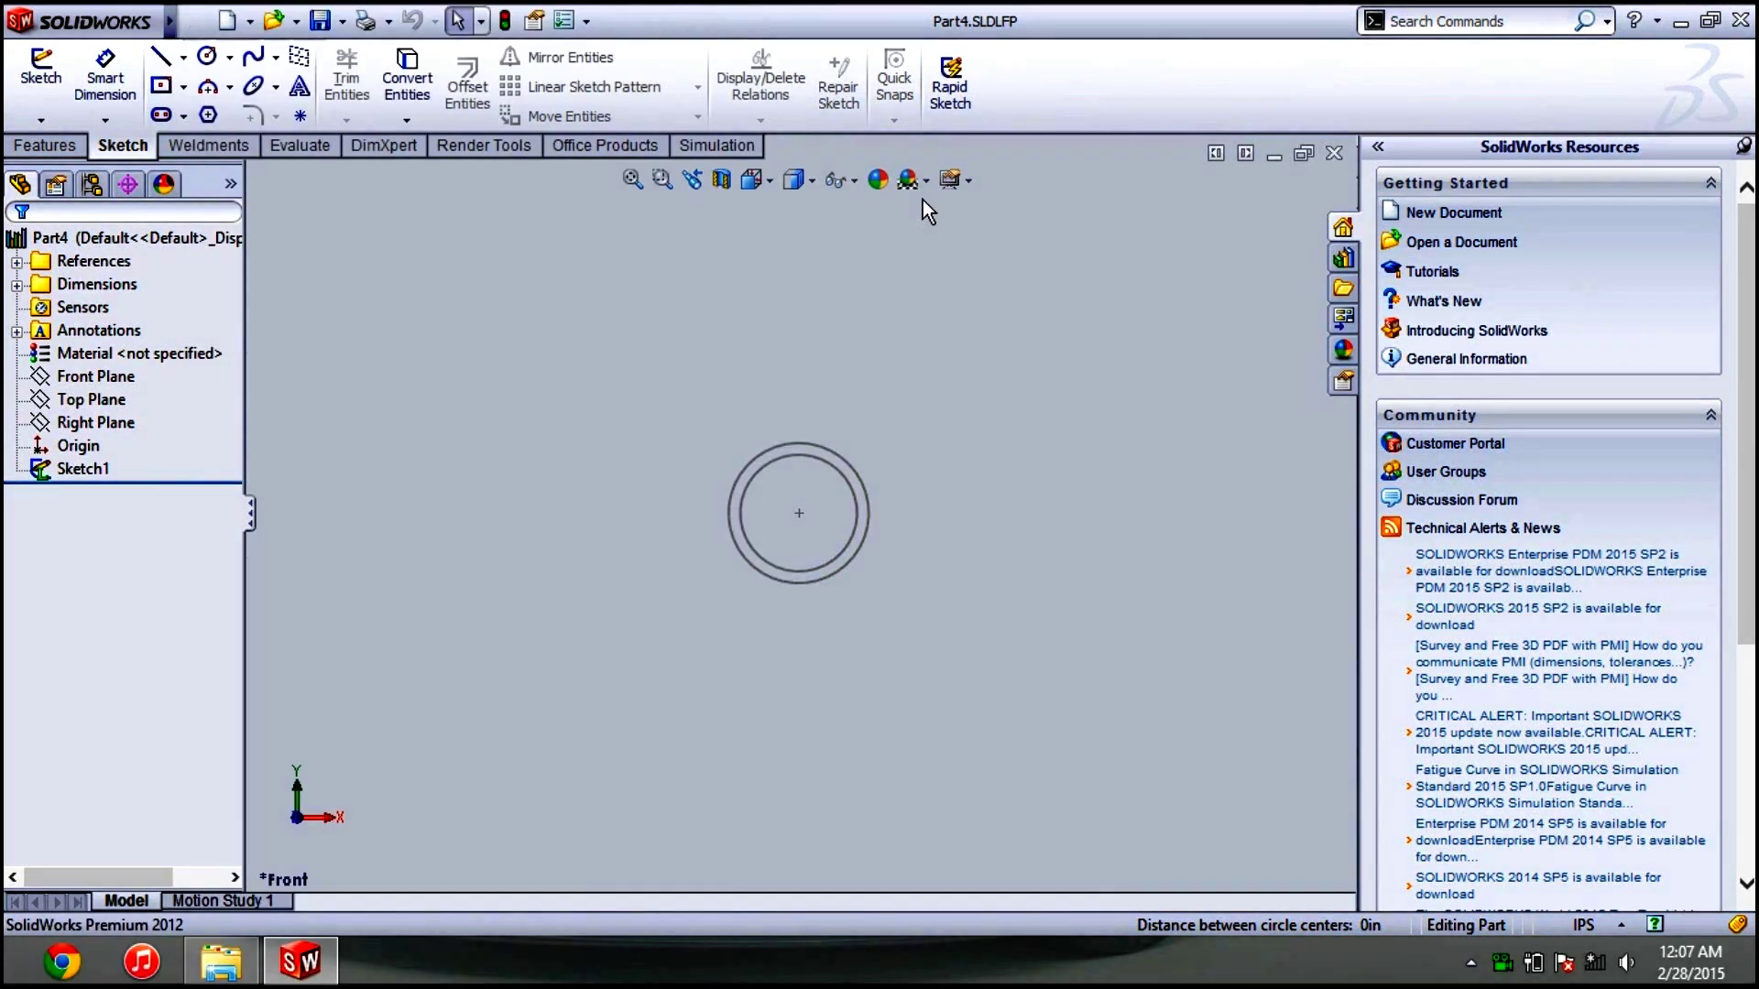
Try to rename Part4.SLDLFP on the desktop as "1 in OD and .1 in Thickness", keeping the SLDLFP extension
{"action": "left_click", "coordinate": [1680, 21]}
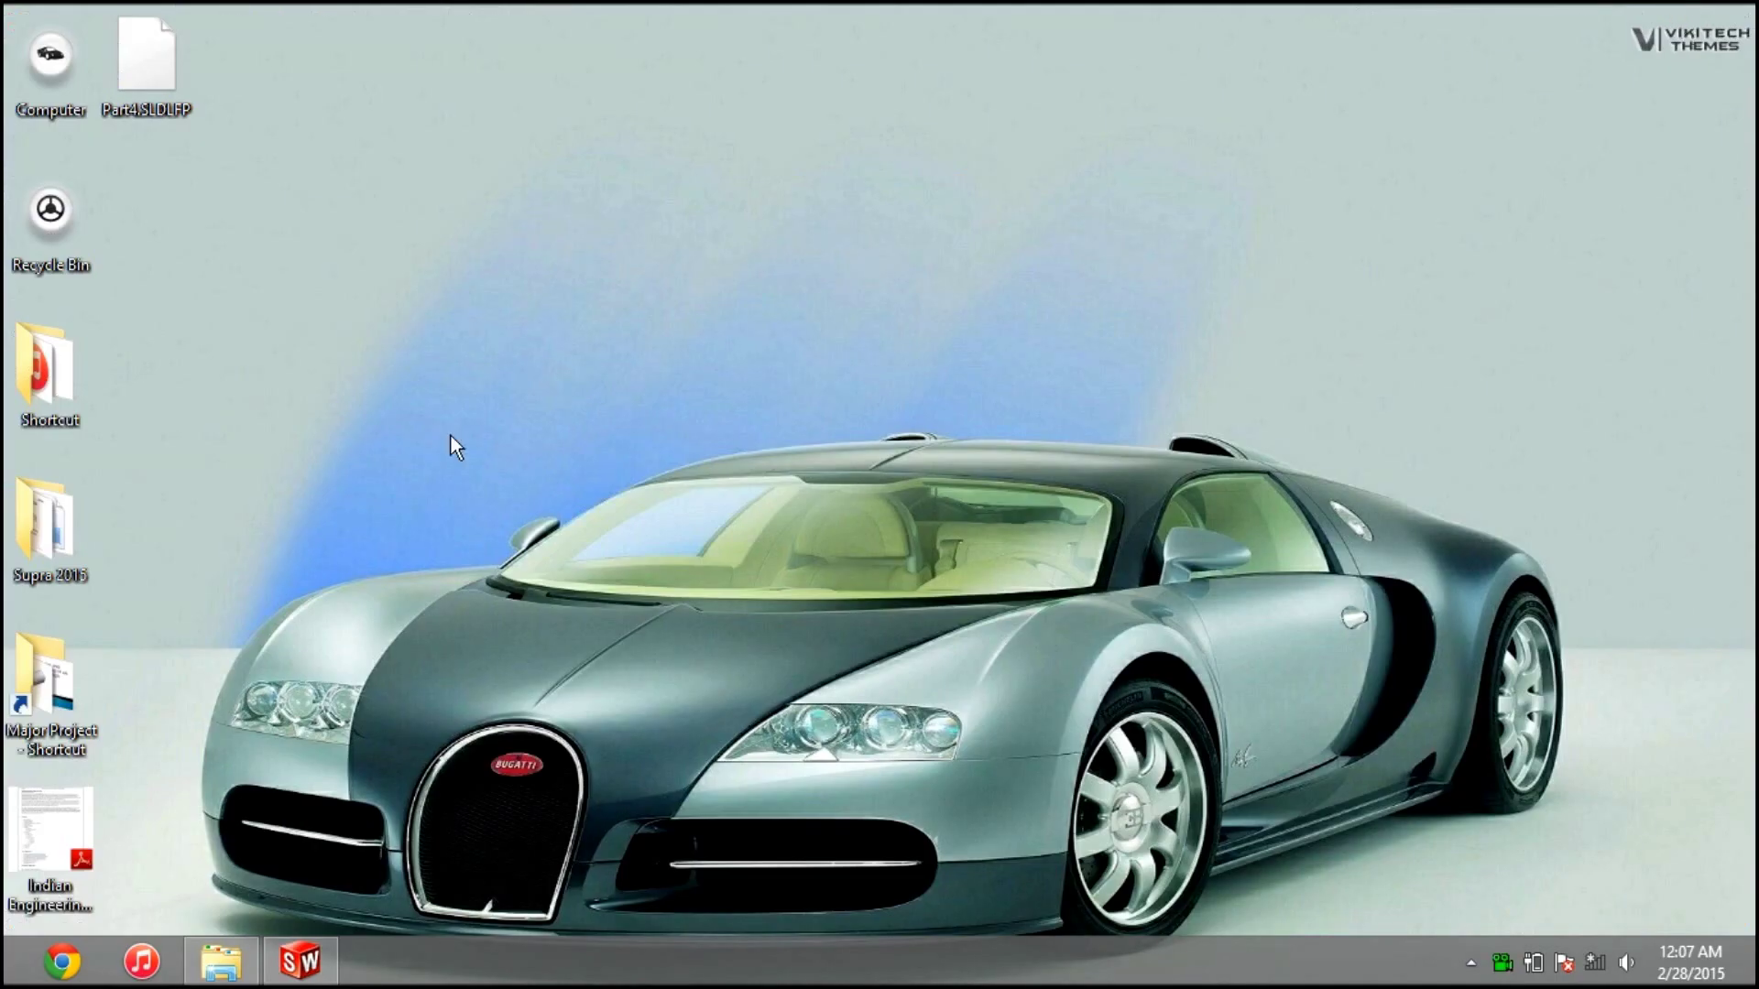
{"action": "right_click", "coordinate": [156, 105]}
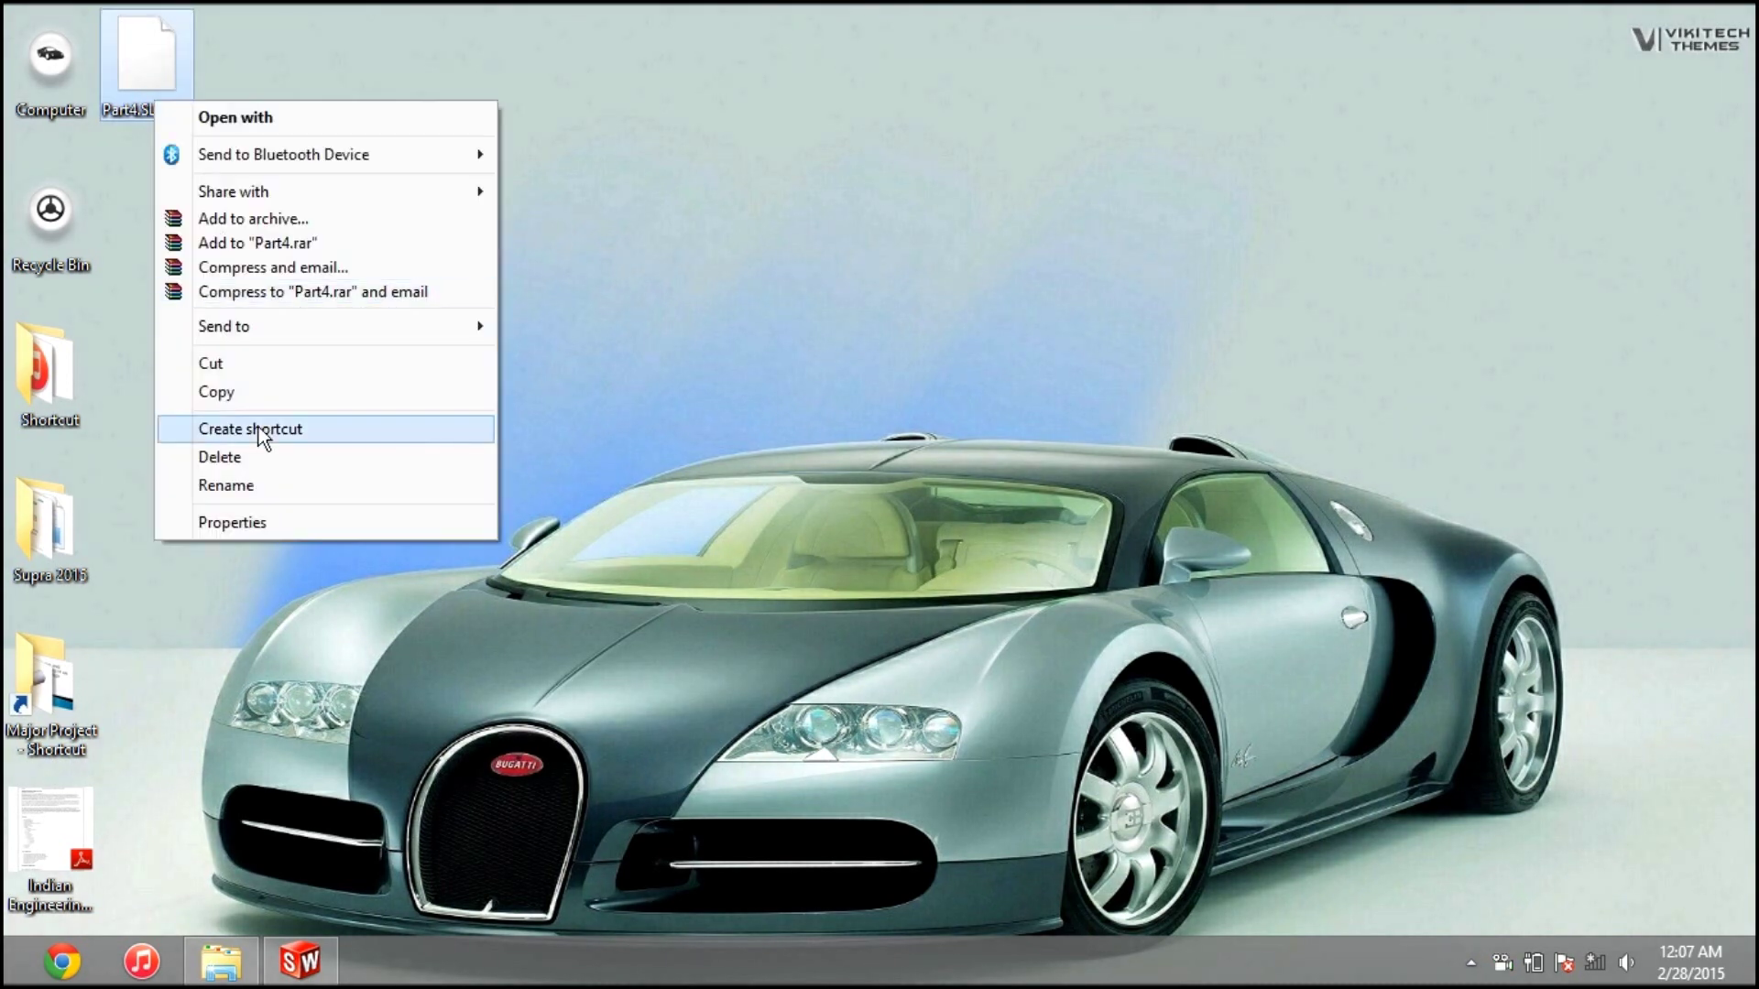
{"action": "left_click", "coordinate": [229, 485]}
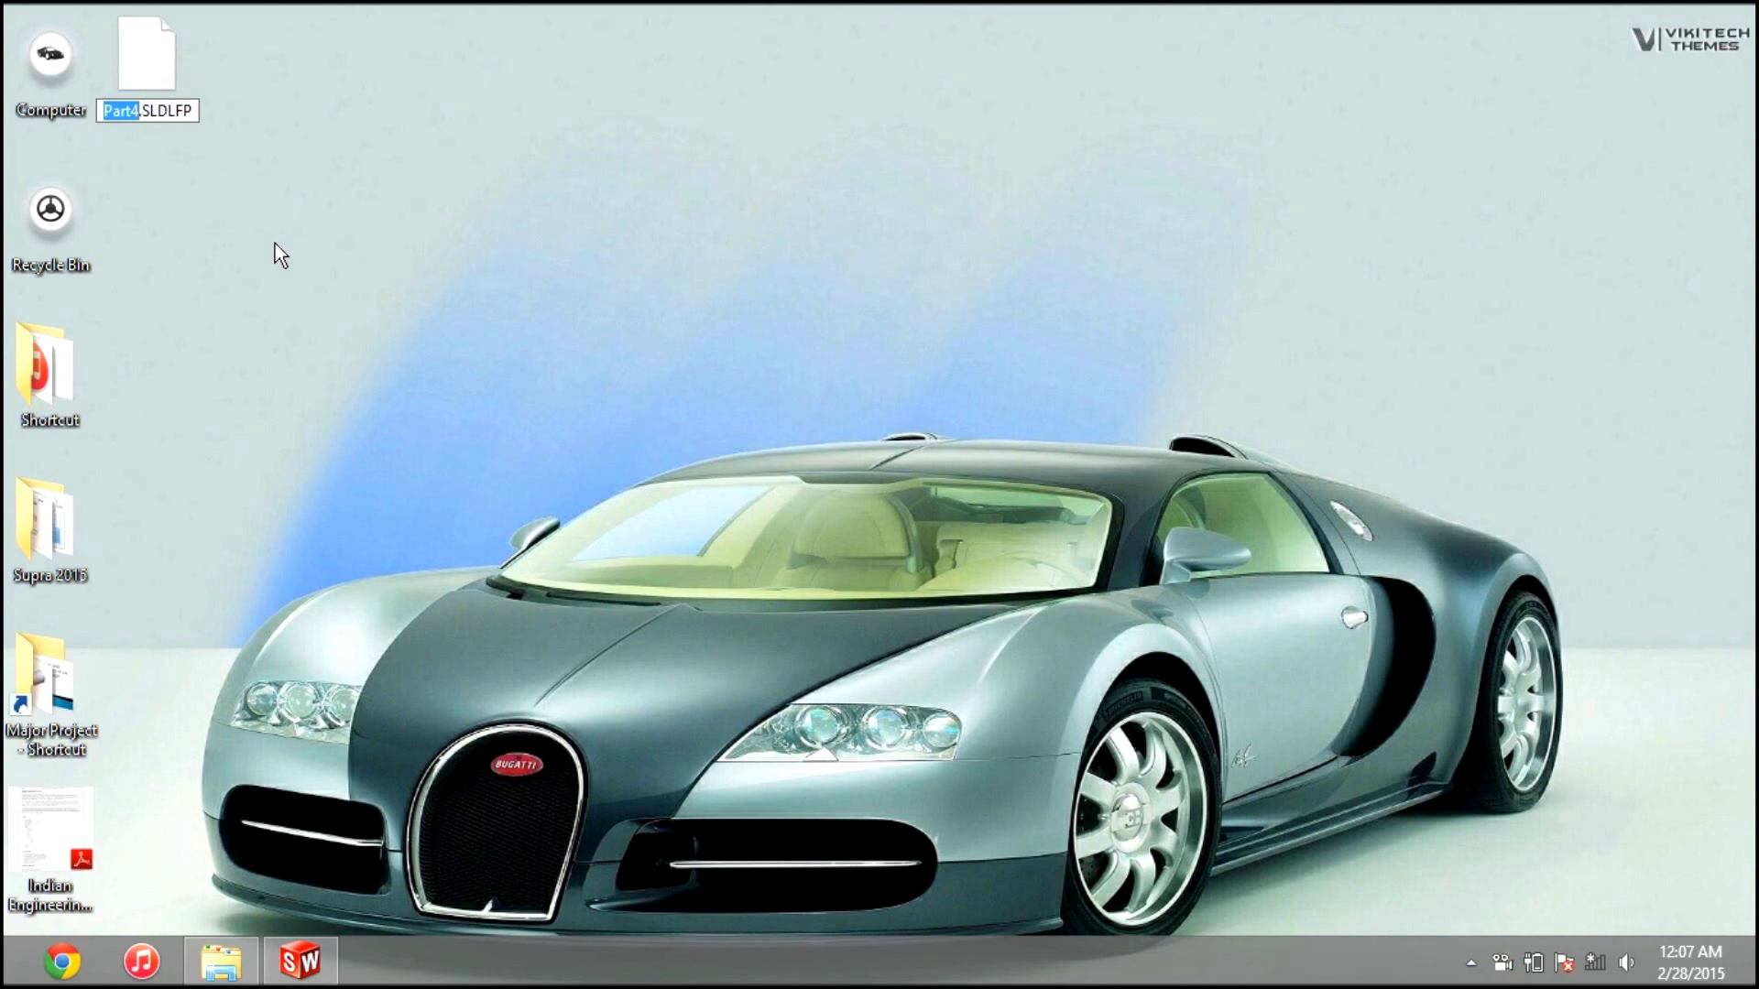
{"action": "type", "text": "1 in"}
{"action": "type", "text": " OD"}
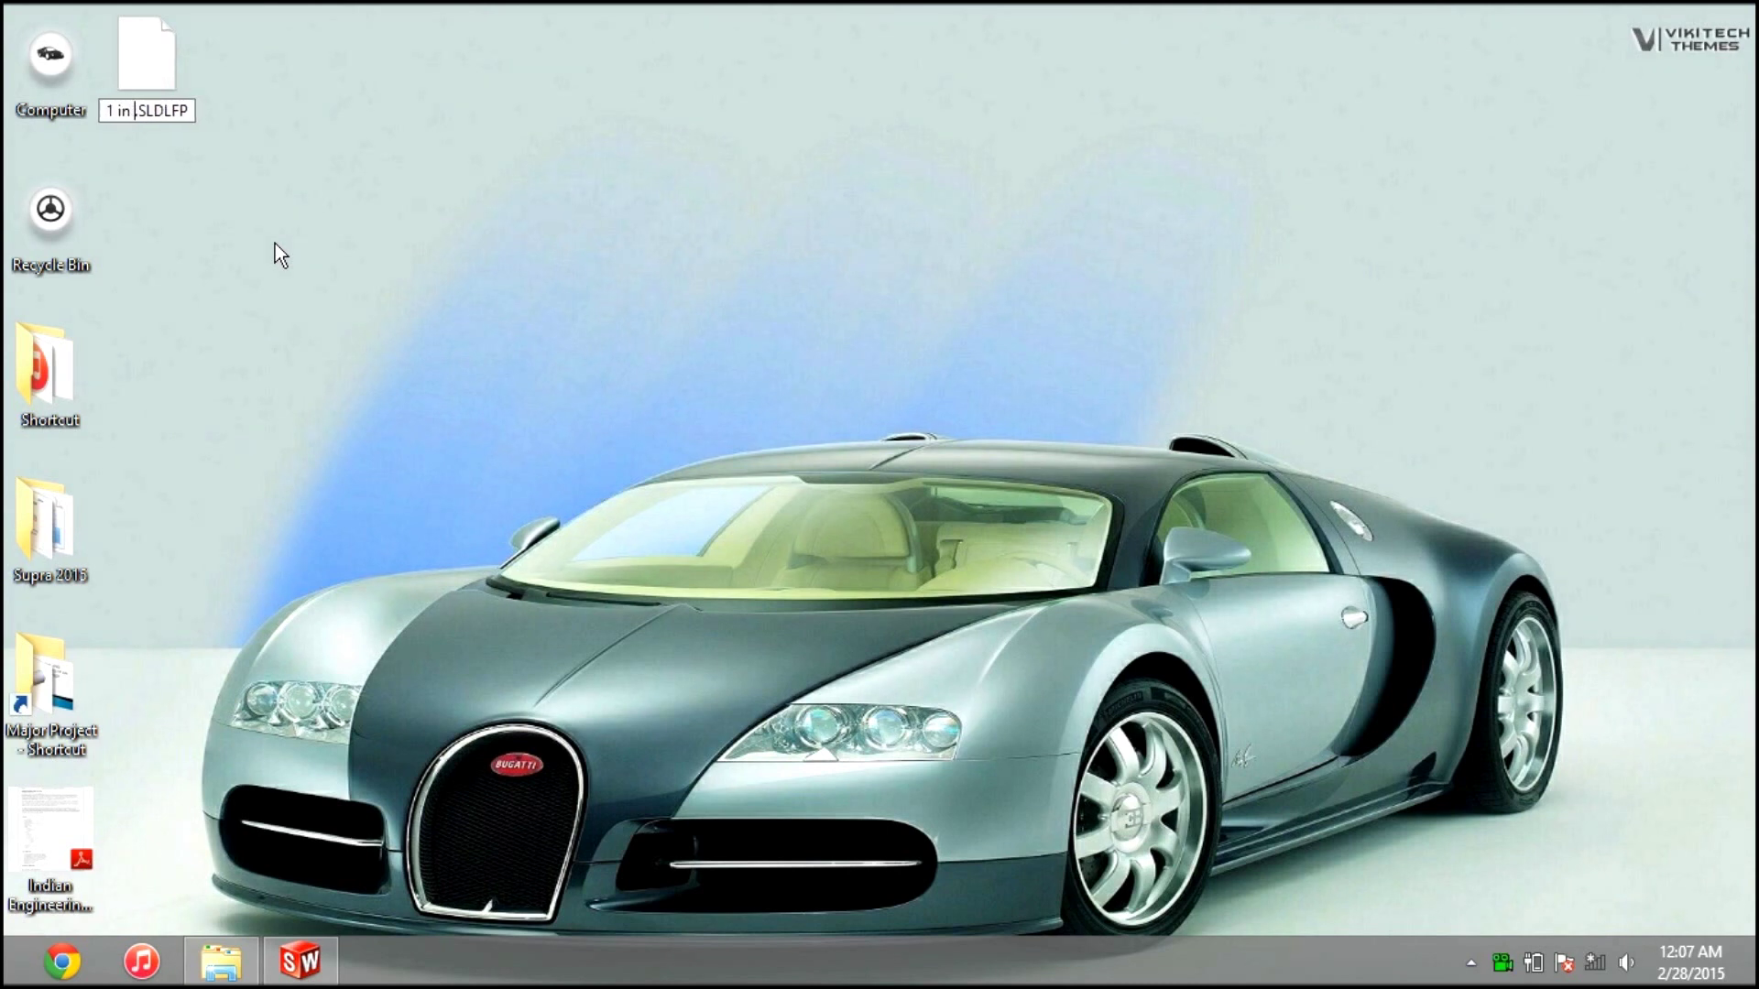
{"action": "type", "text": " and .1 "}
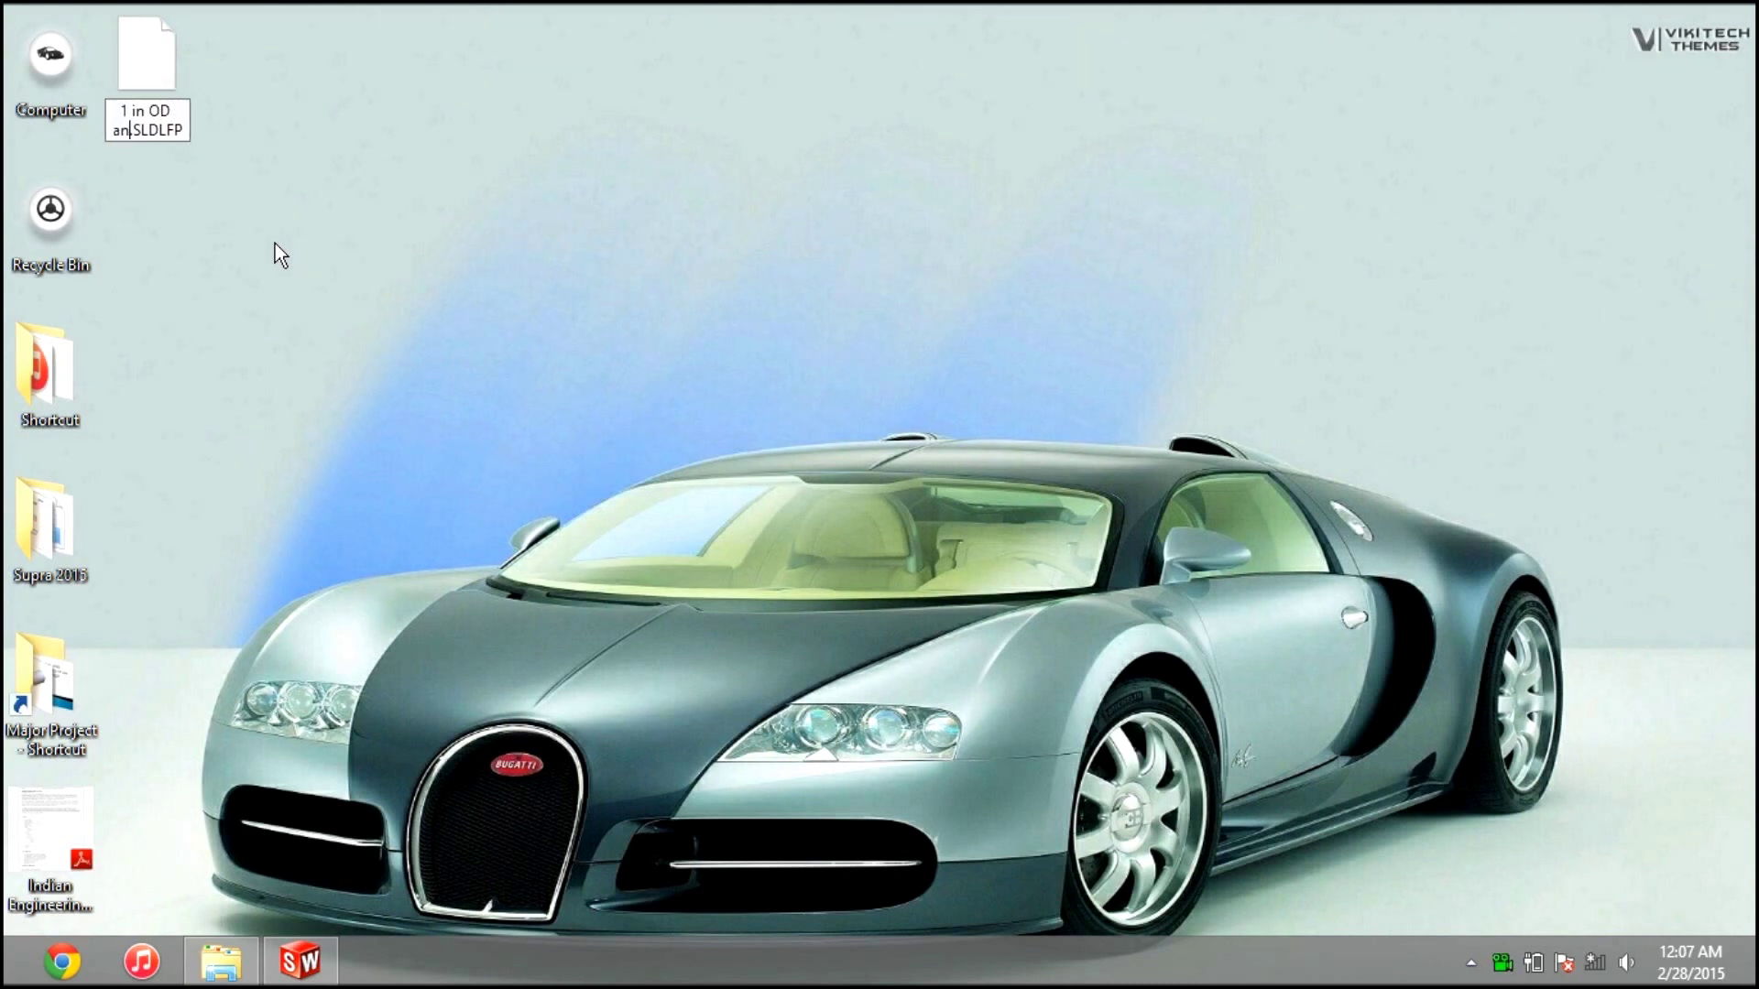
{"action": "type", "text": "in Thic"}
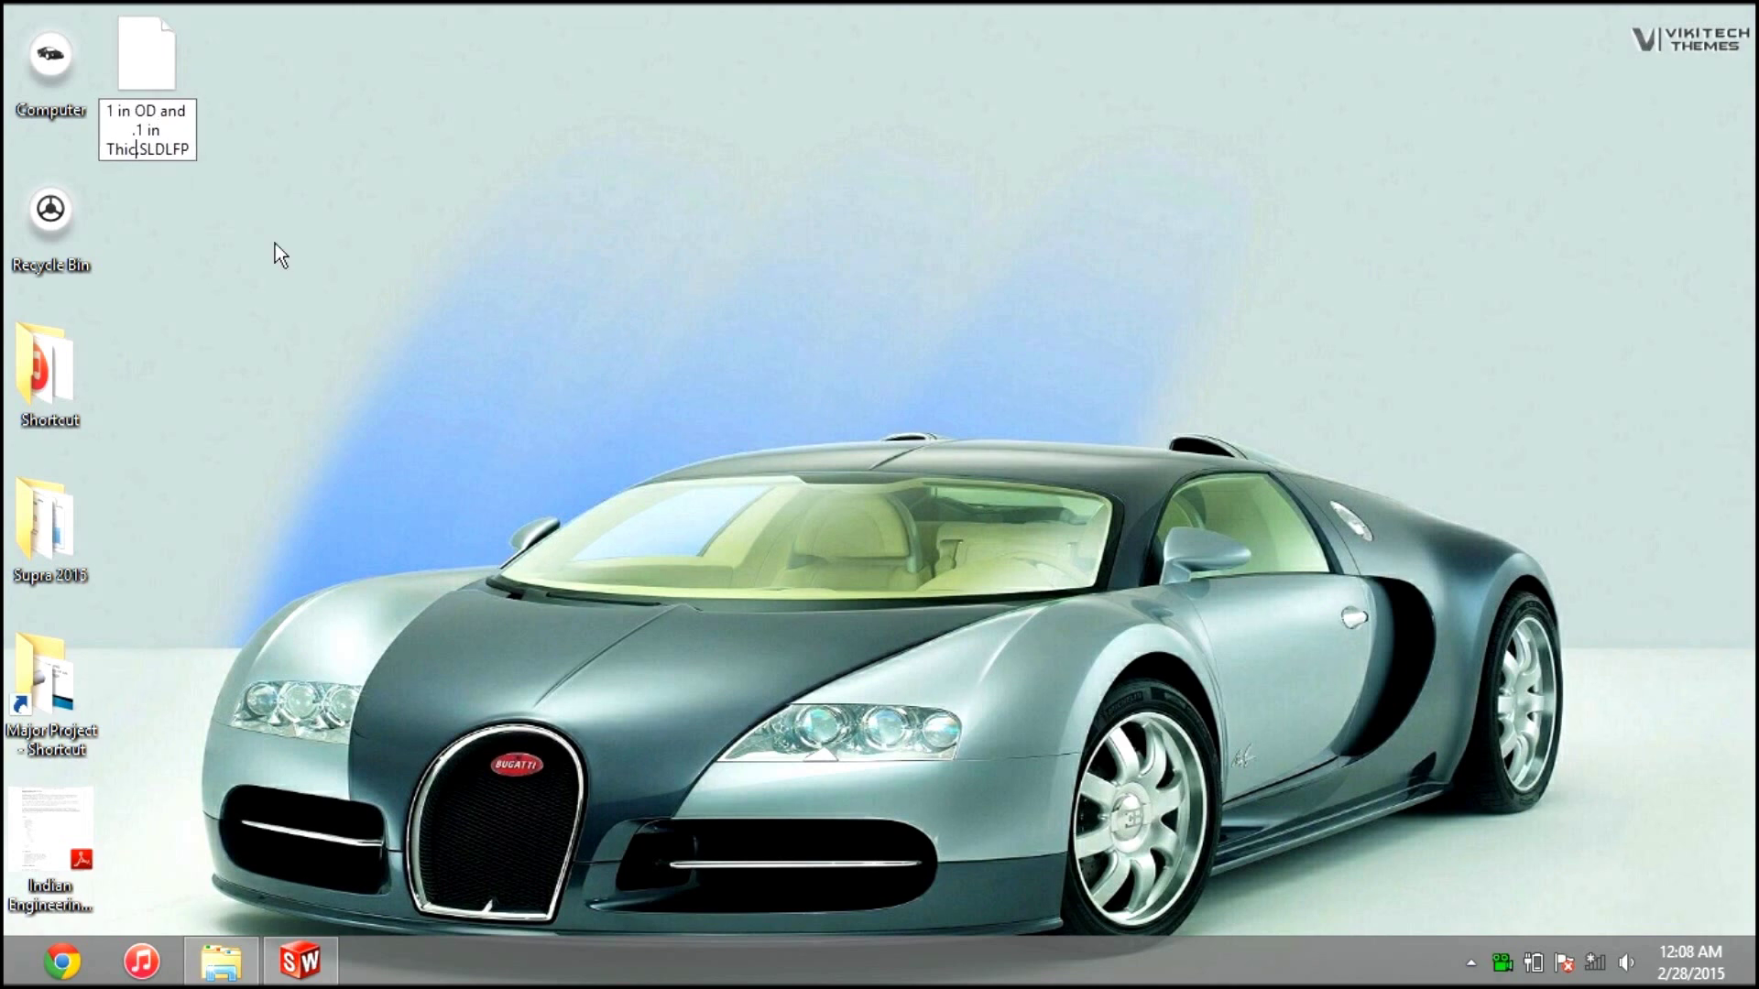
{"action": "type", "text": "kness"}
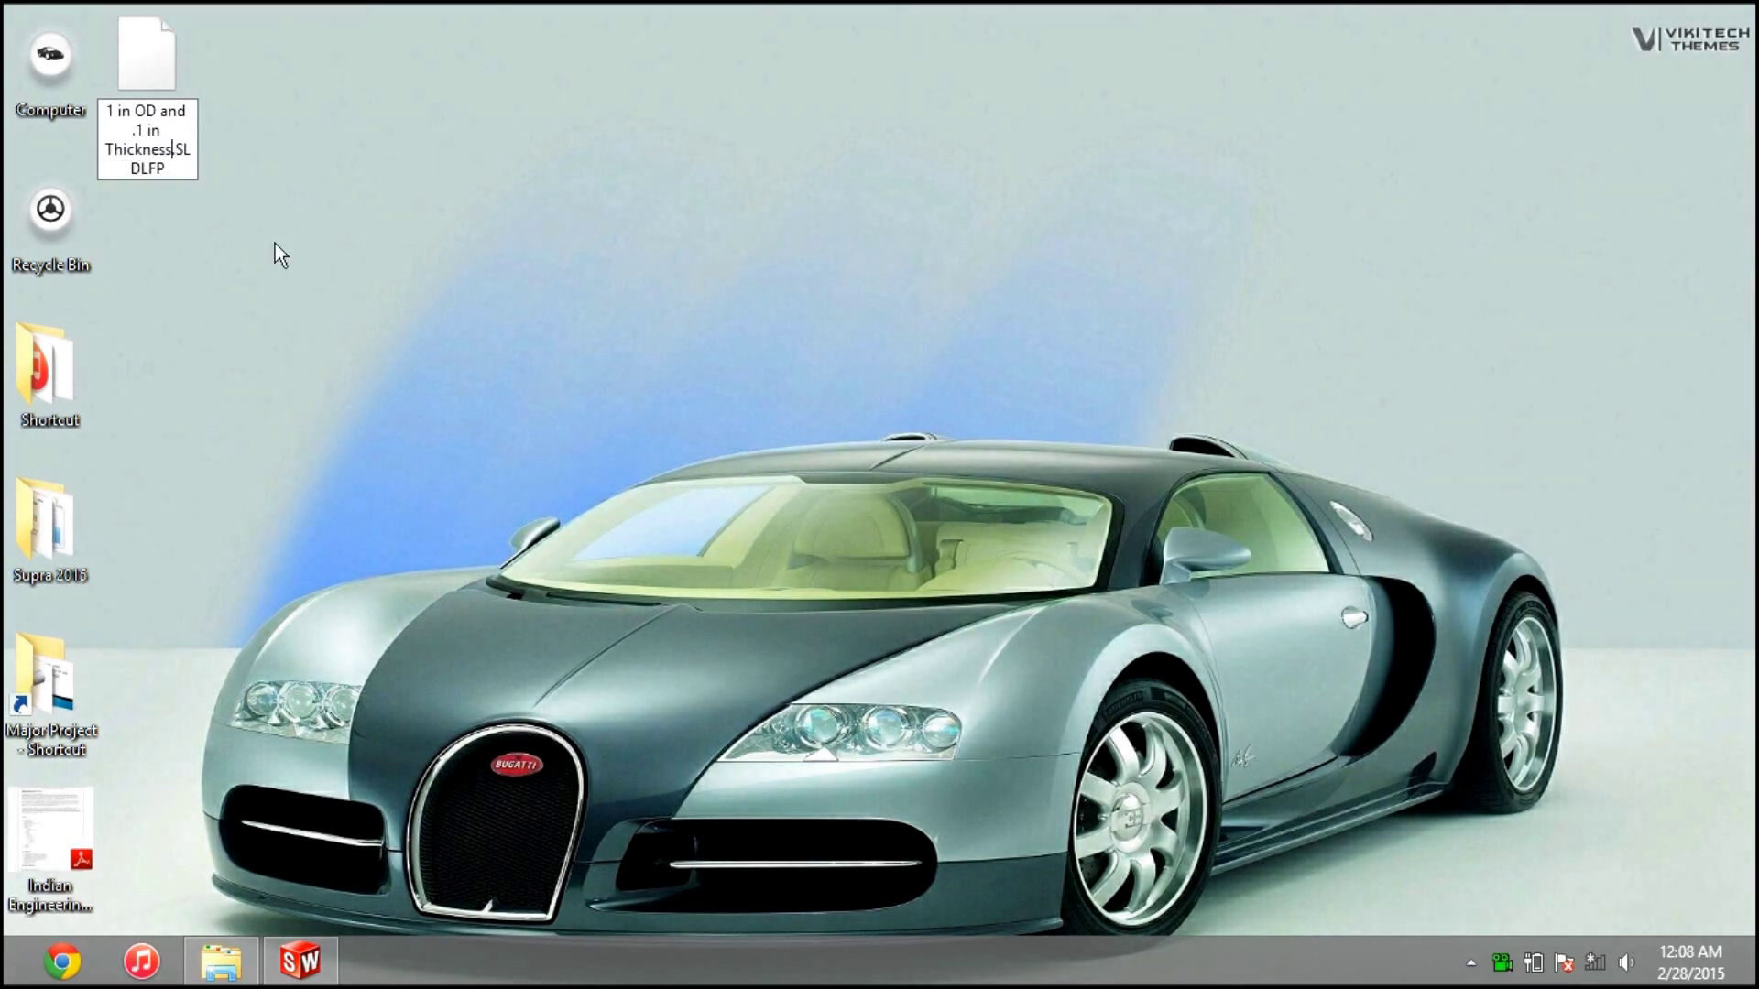
{"action": "left_click", "coordinate": [335, 198]}
{"action": "left_click", "coordinate": [1030, 603]}
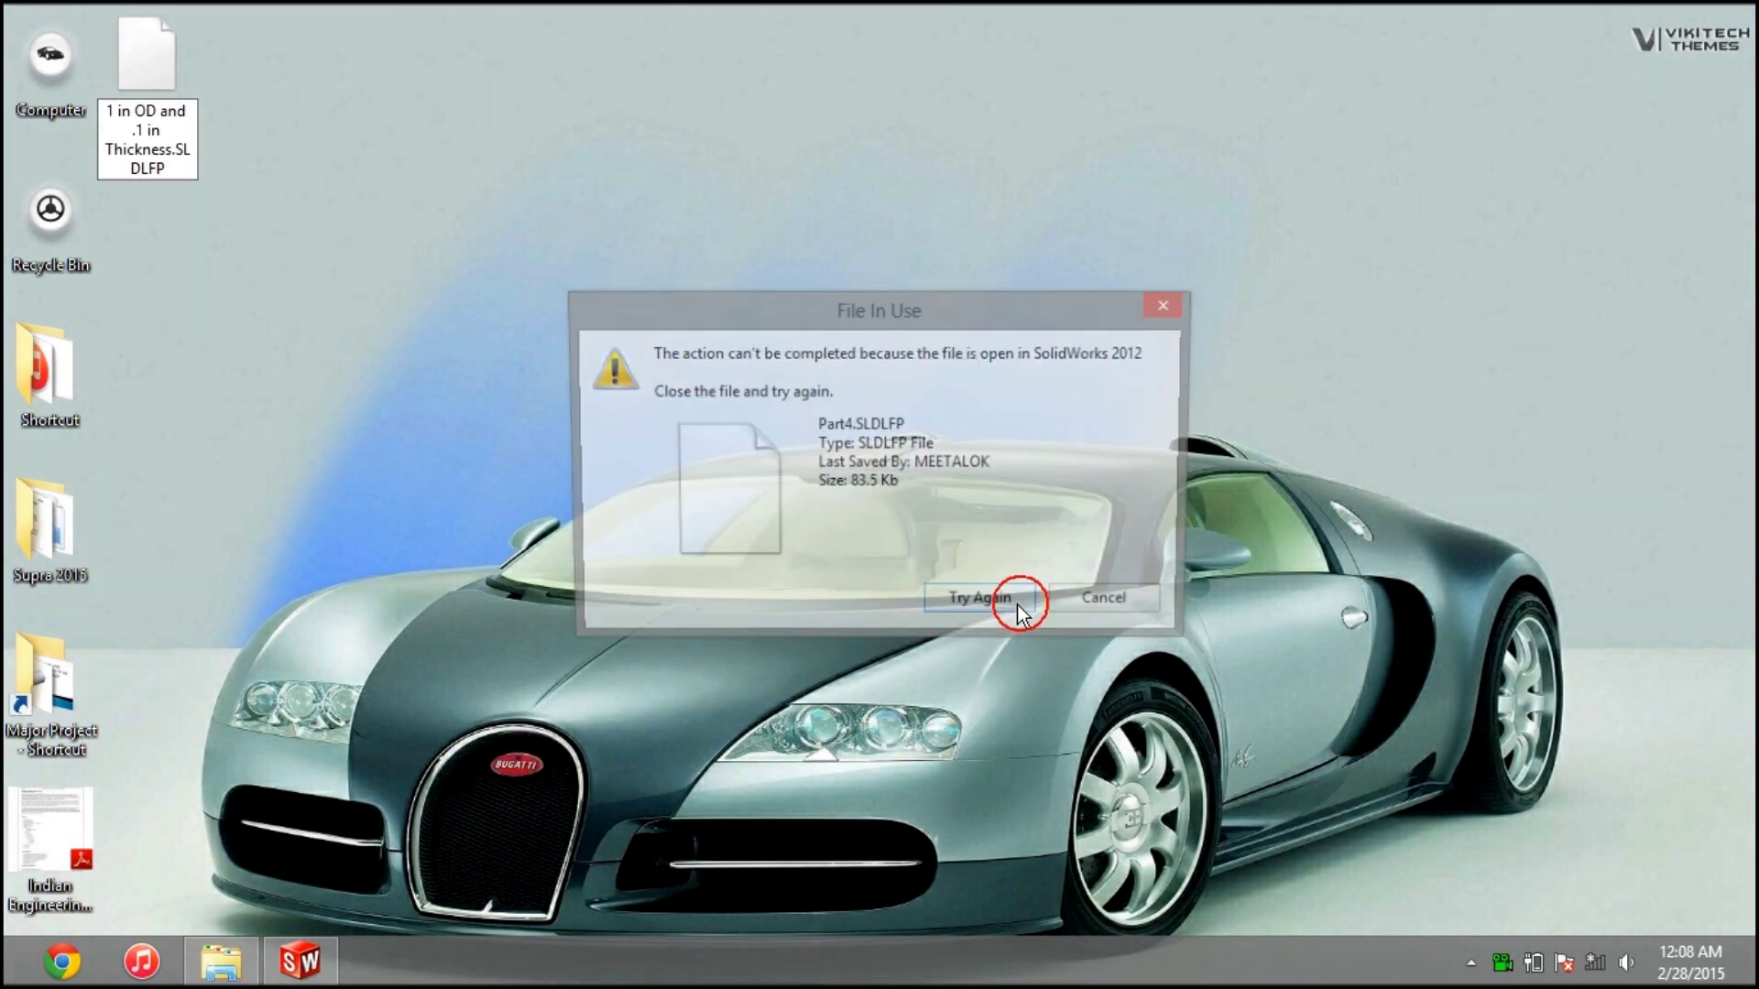
Close the Part4 document in SolidWorks and retry the pending file rename on the desktop
{"action": "left_click", "coordinate": [300, 962]}
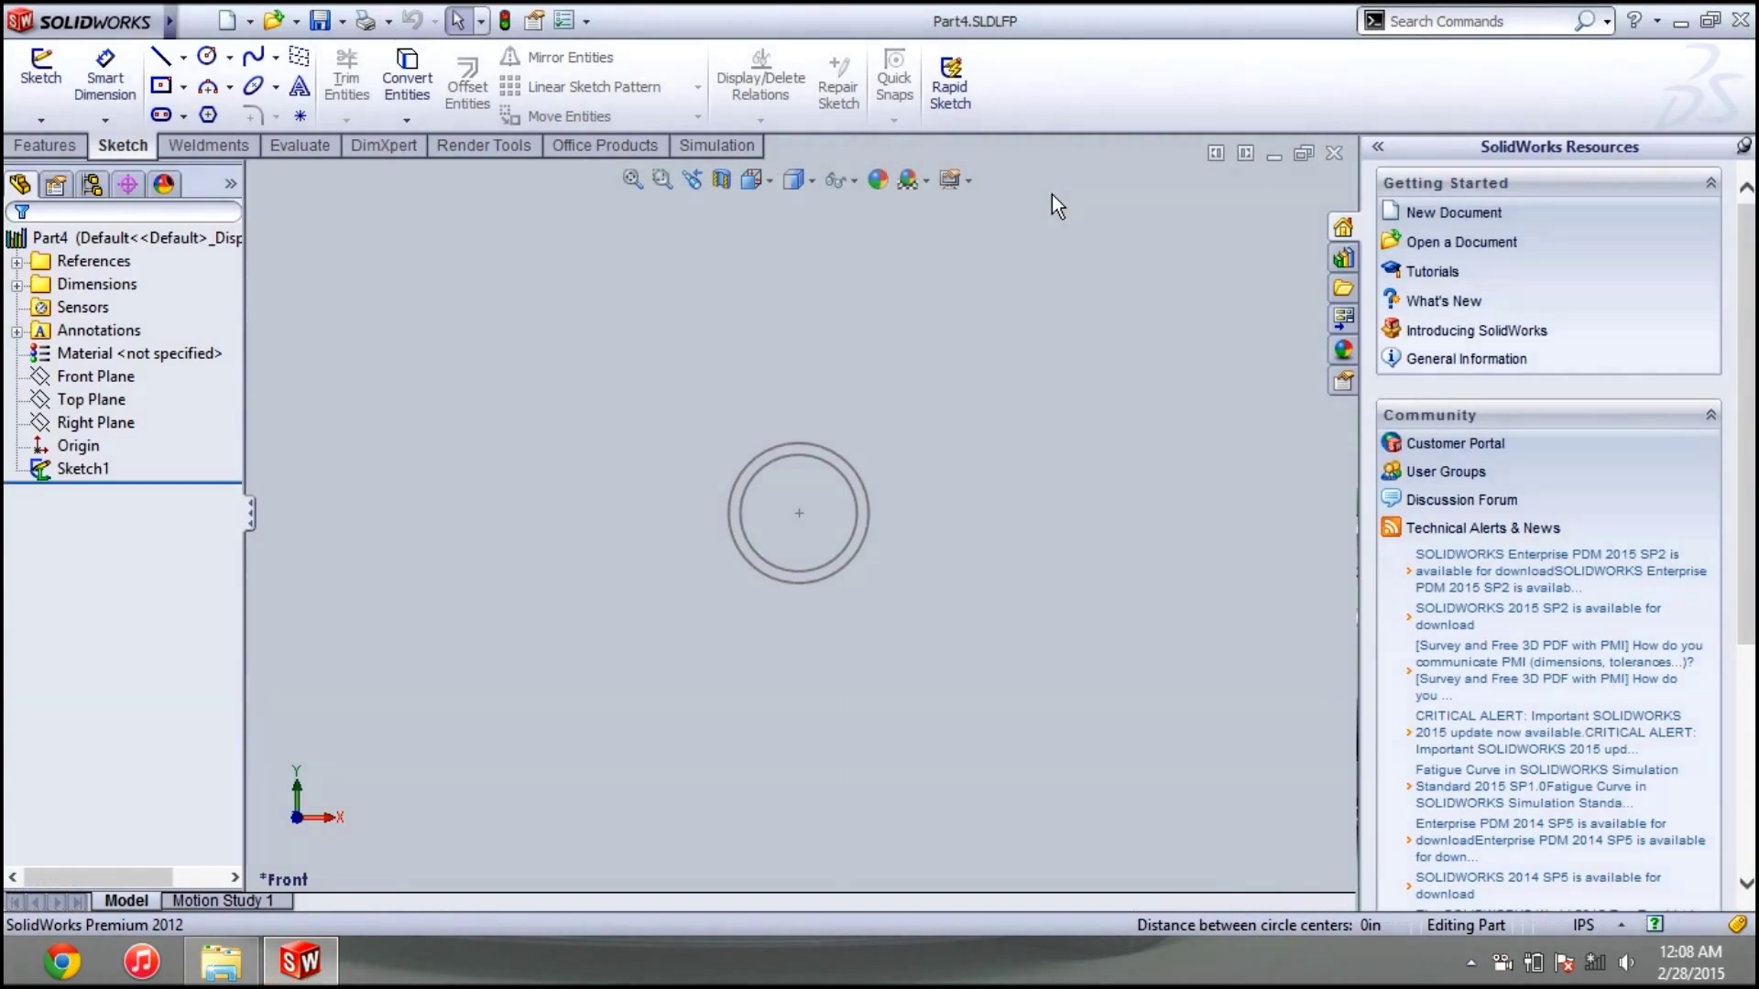
{"action": "left_click", "coordinate": [1333, 153]}
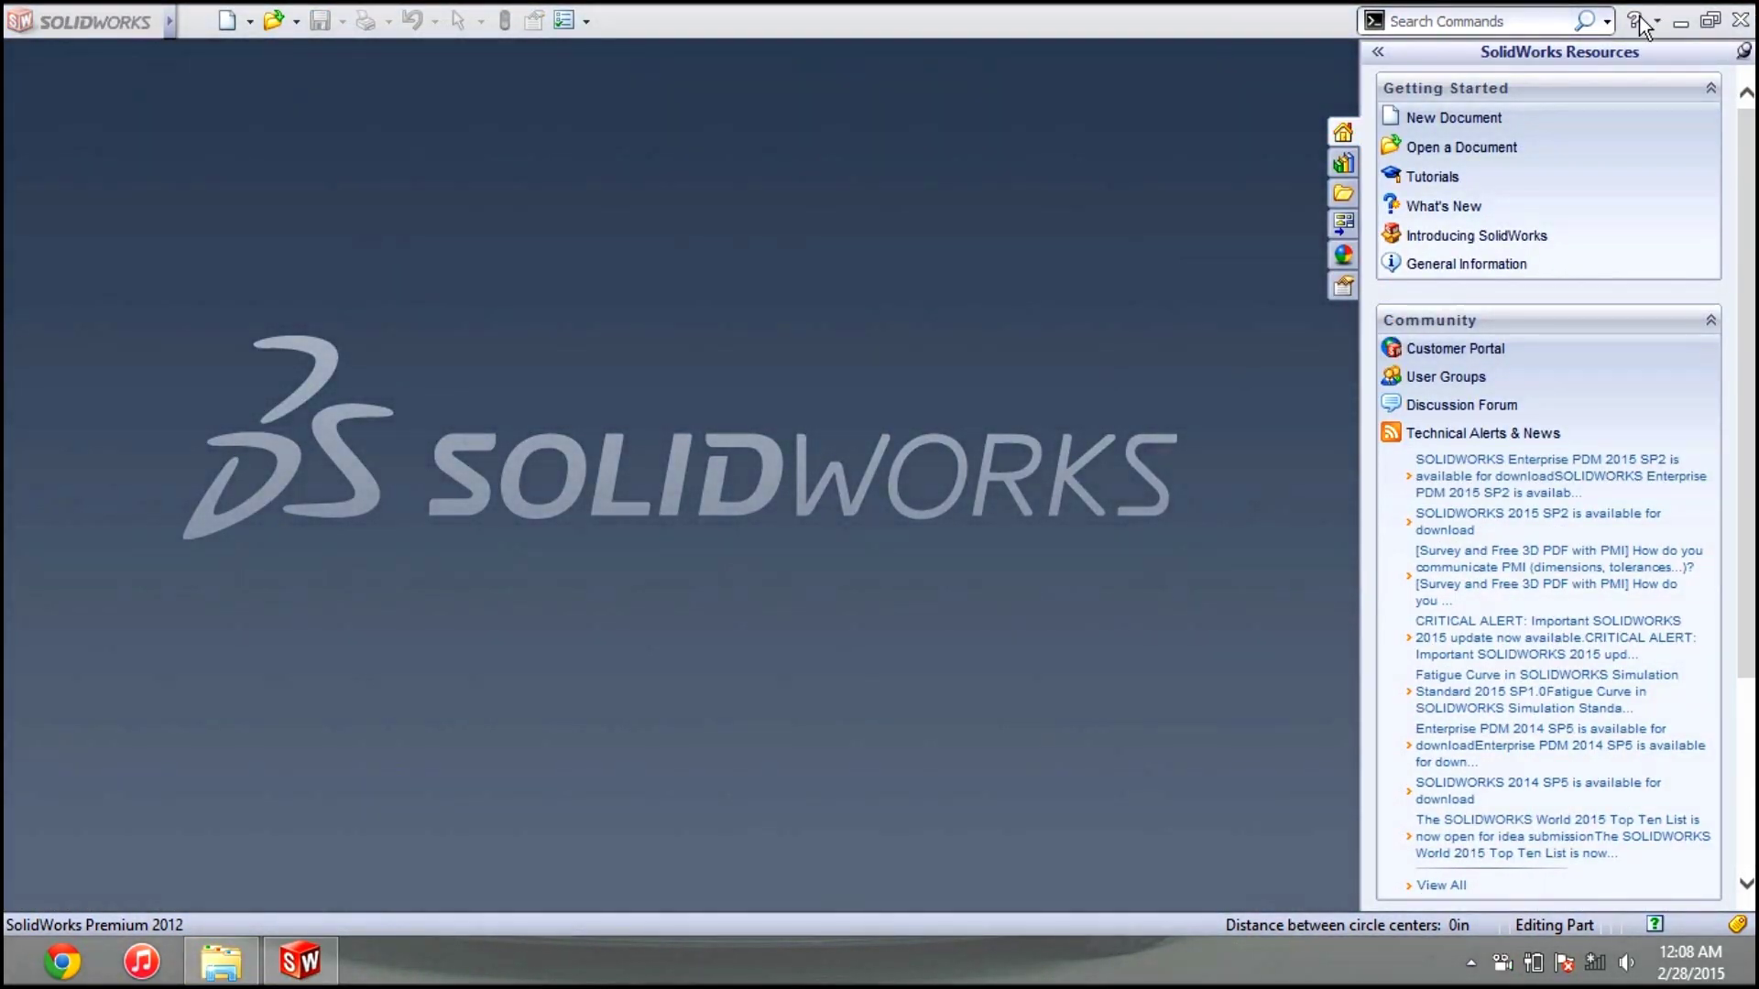
{"action": "left_click", "coordinate": [1680, 21]}
{"action": "left_click", "coordinate": [993, 601]}
{"action": "left_click_drag", "start_coordinate": [335, 195], "coordinate": [559, 103]}
{"action": "right_click", "coordinate": [756, 232]}
{"action": "left_click", "coordinate": [605, 120]}
{"action": "right_click", "coordinate": [605, 117]}
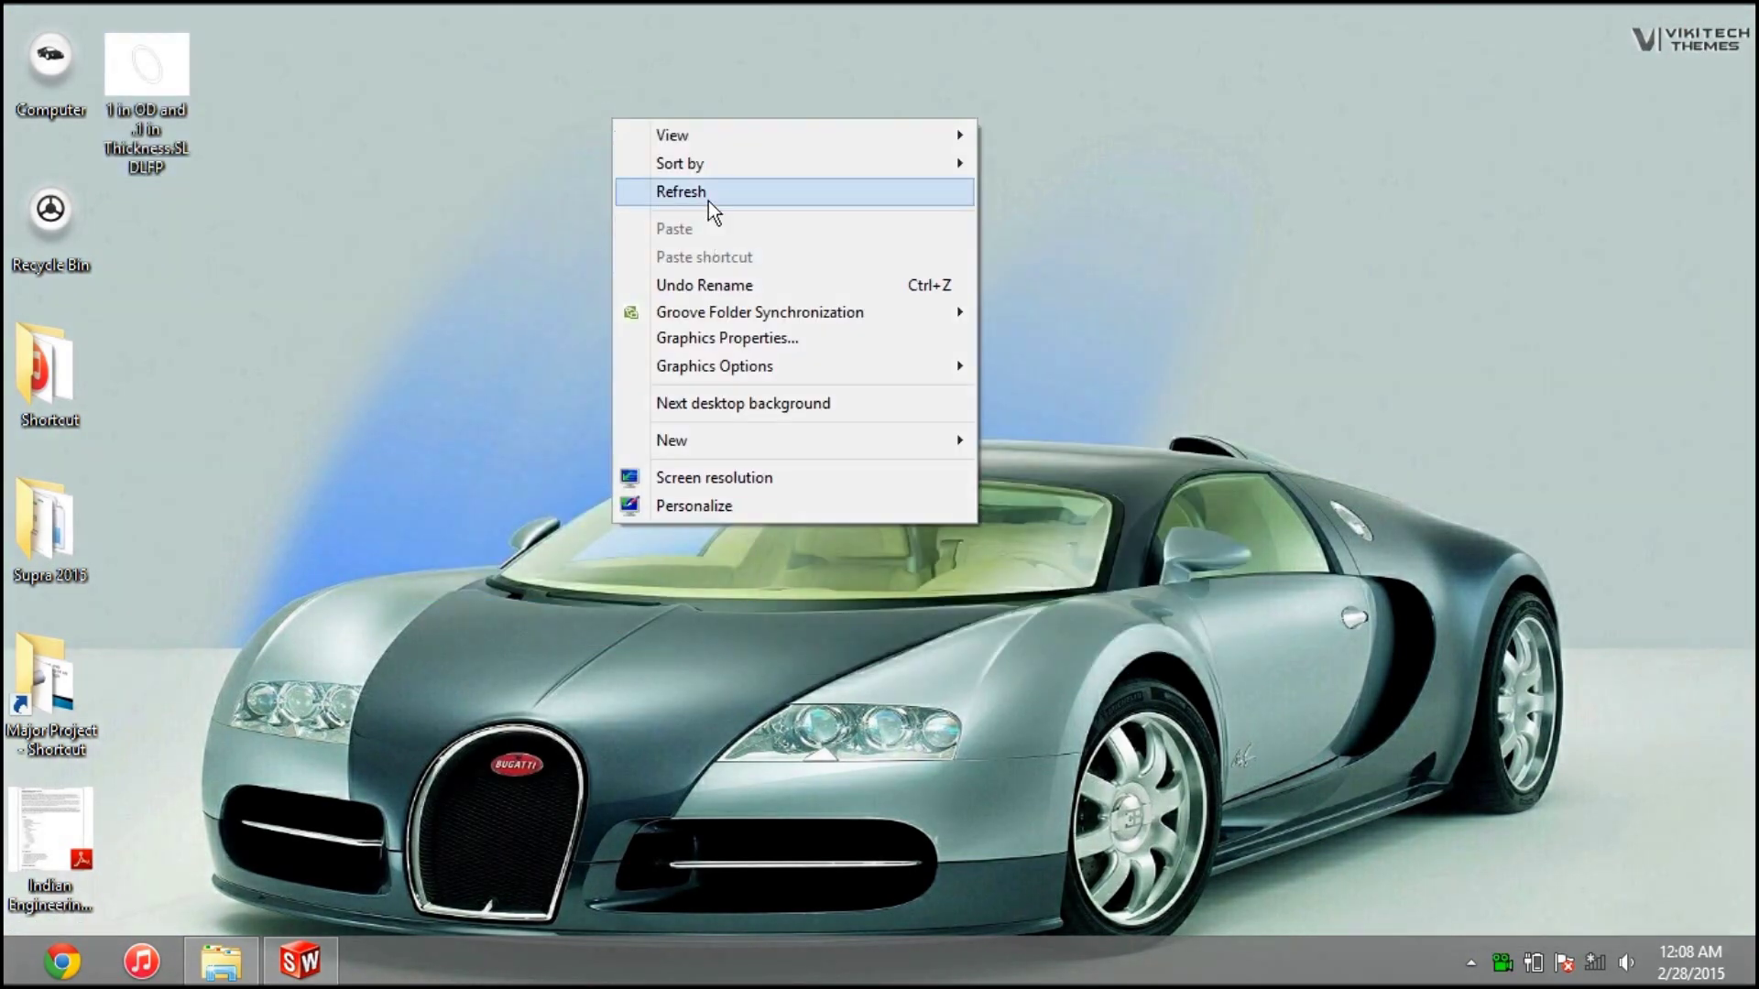
{"action": "left_click", "coordinate": [708, 195]}
Switch to SolidWorks, create a new part document and start a sketch on the Front Plane
{"action": "left_click", "coordinate": [300, 960]}
{"action": "left_click", "coordinate": [241, 21]}
{"action": "mouse_move", "coordinate": [196, 21]}
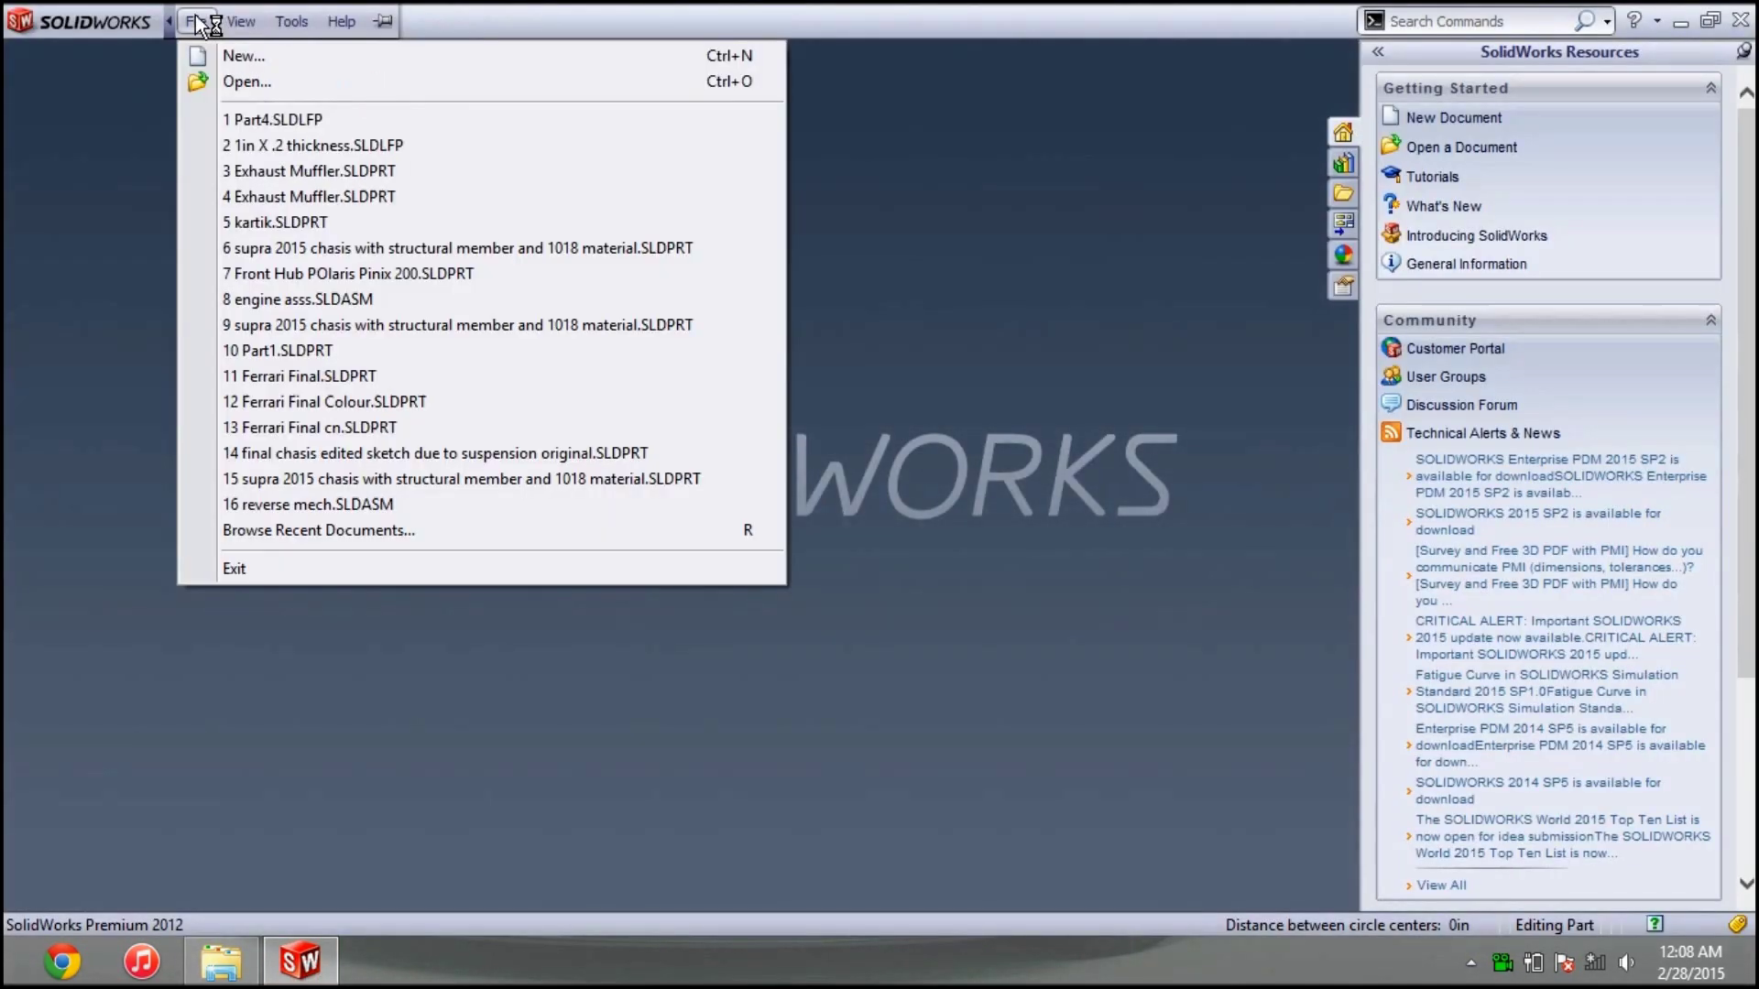
{"action": "left_click", "coordinate": [237, 56]}
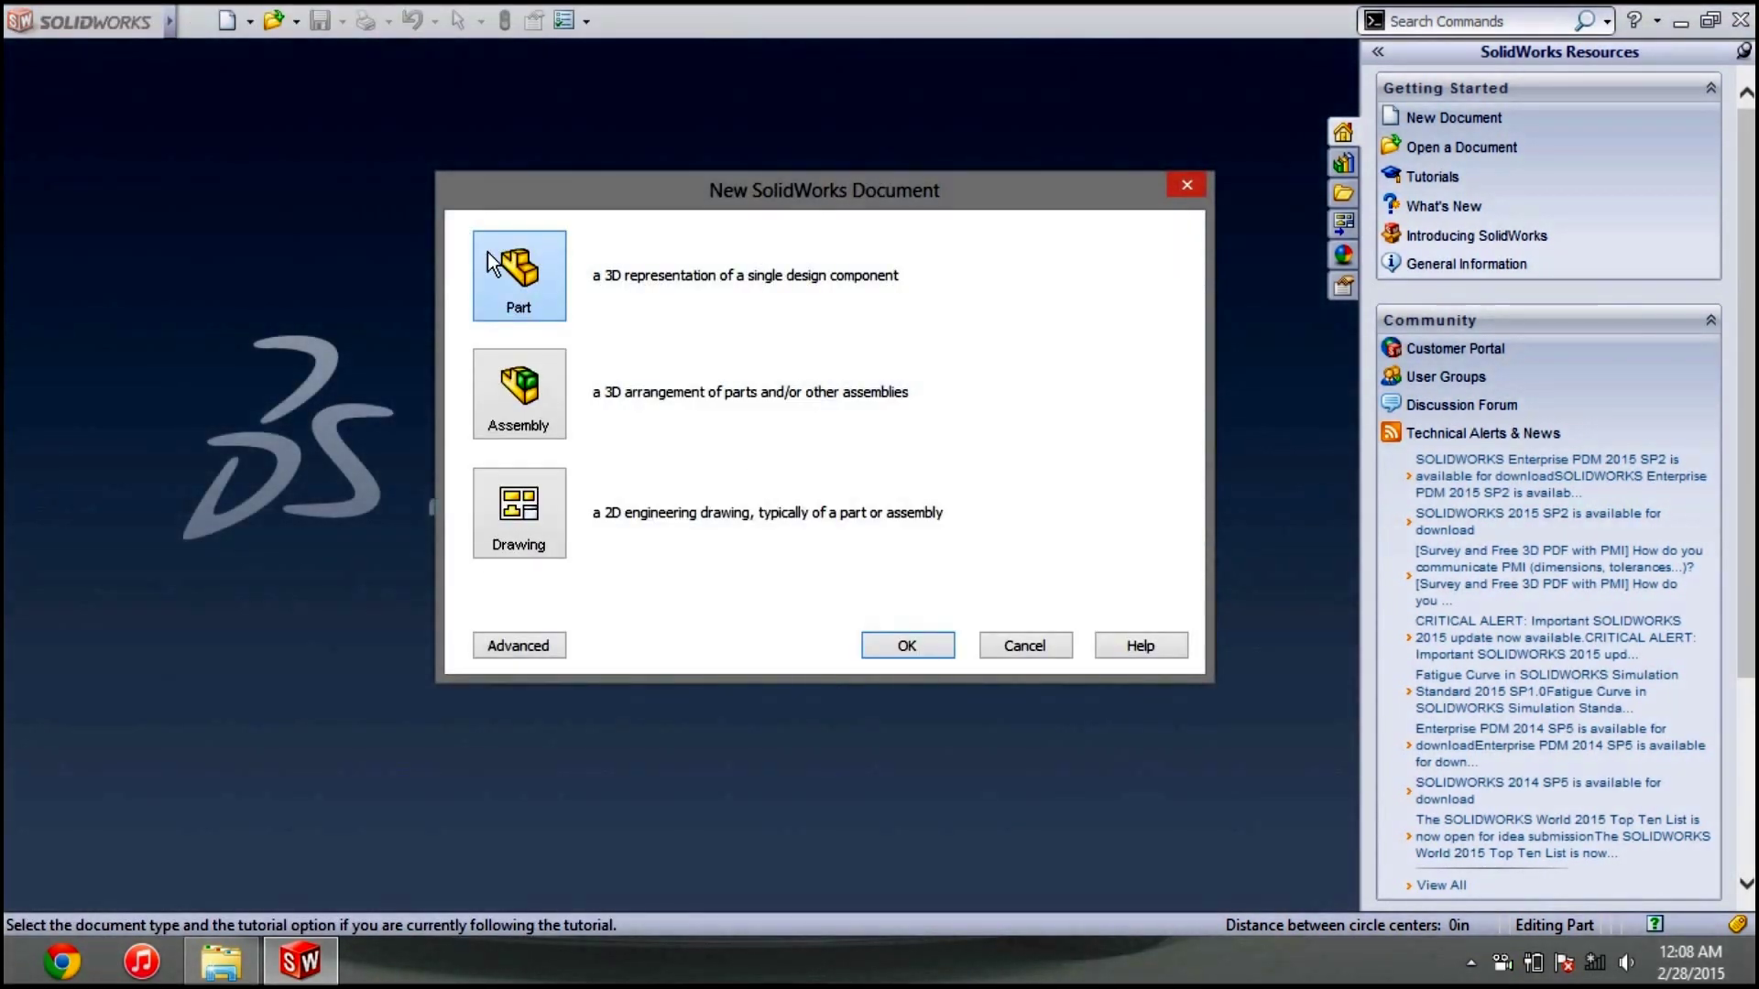
{"action": "left_click", "coordinate": [905, 645]}
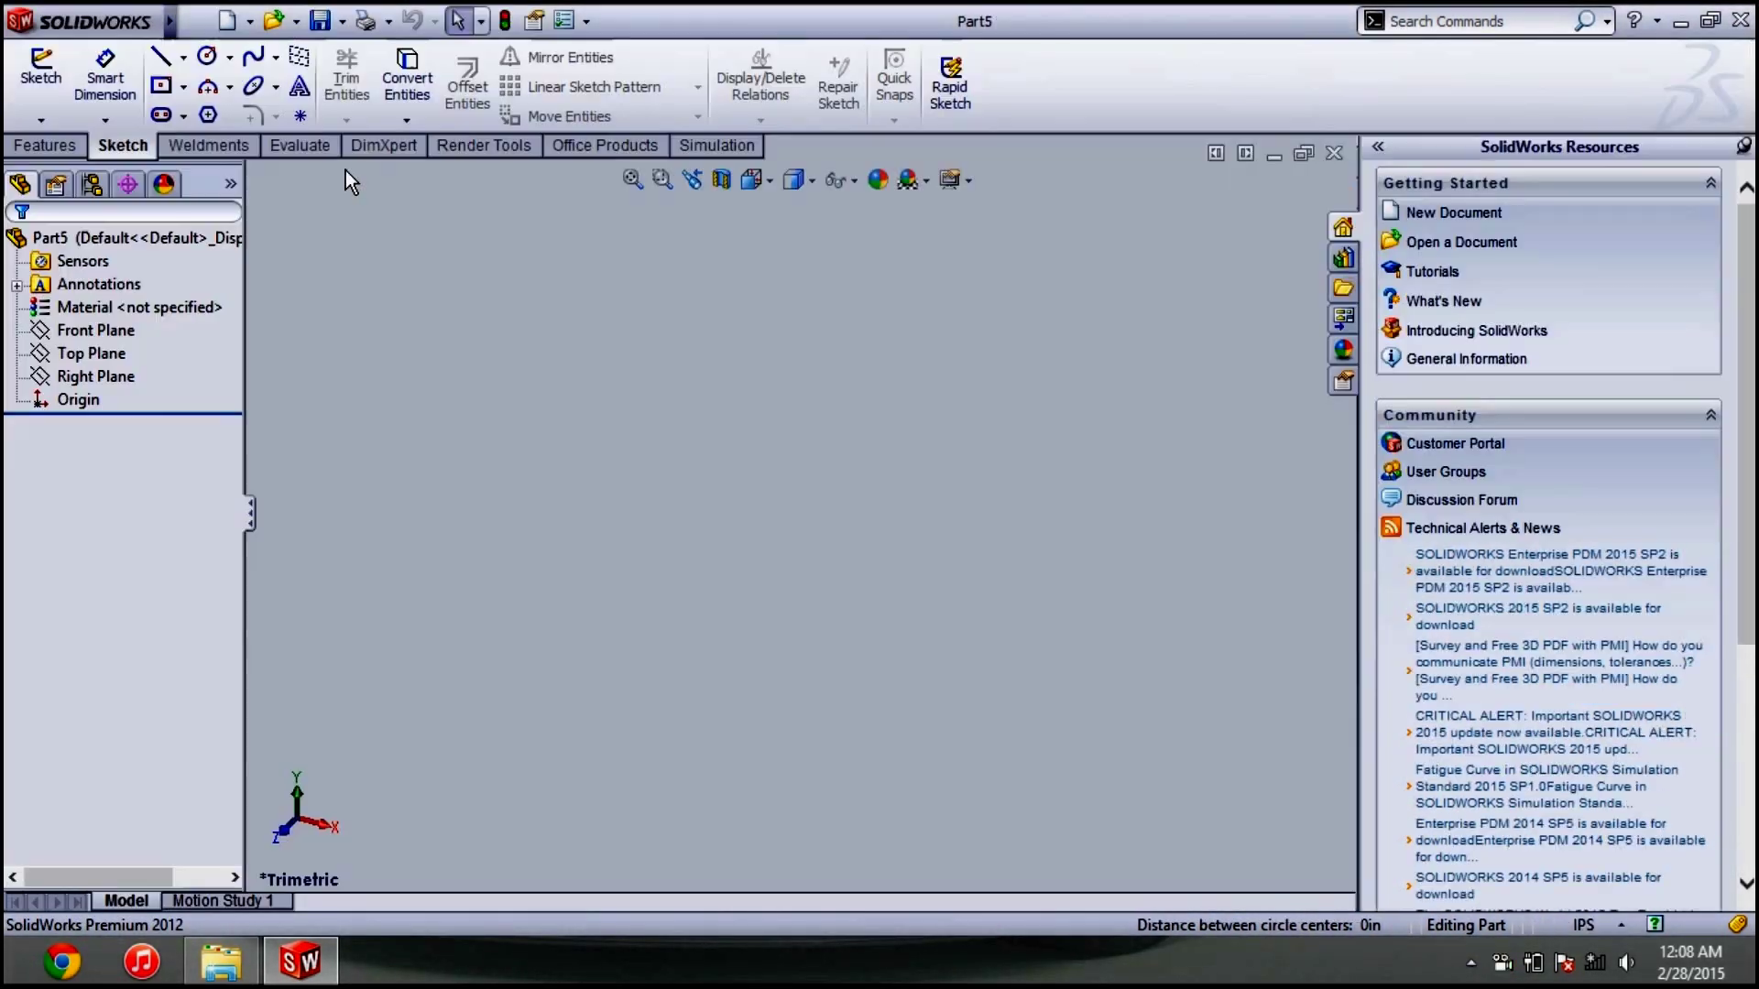
{"action": "left_click", "coordinate": [85, 332]}
{"action": "left_click", "coordinate": [102, 296]}
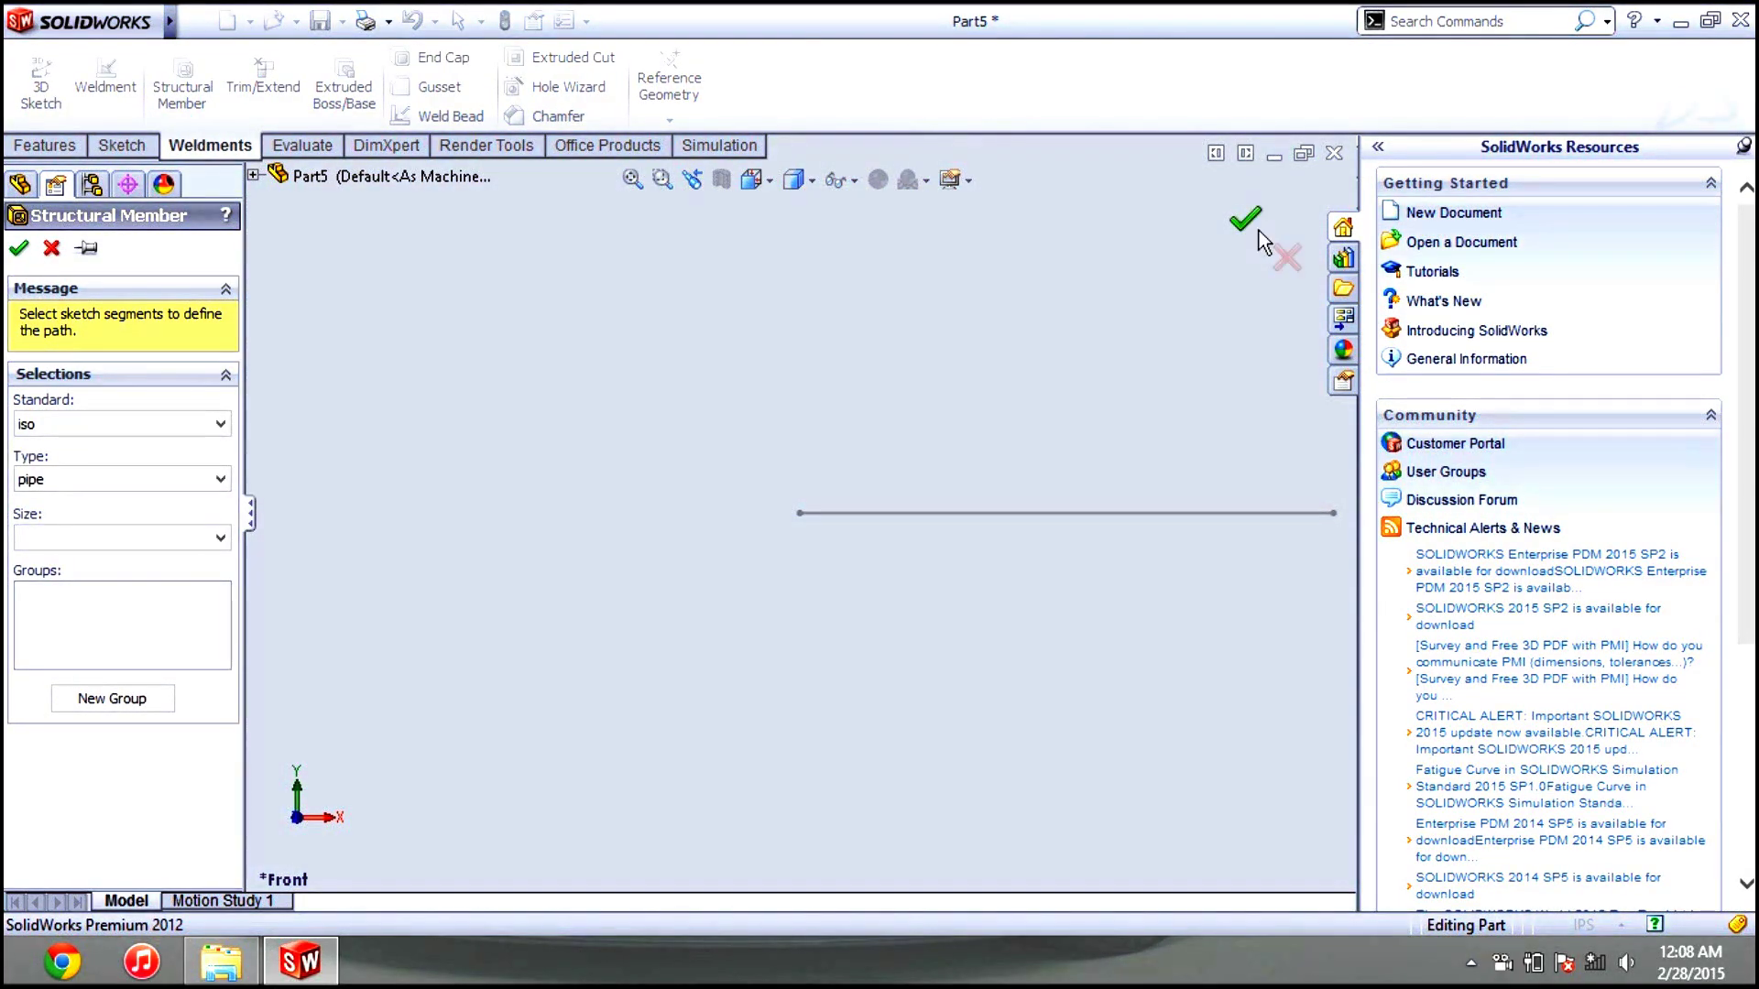
Cancel the Structural Member command, copy the renamed profile file on the desktop and open C:\Program Files\SolidWorks Corp in File Explorer
{"action": "left_click", "coordinate": [1283, 257]}
{"action": "left_click", "coordinate": [1680, 22]}
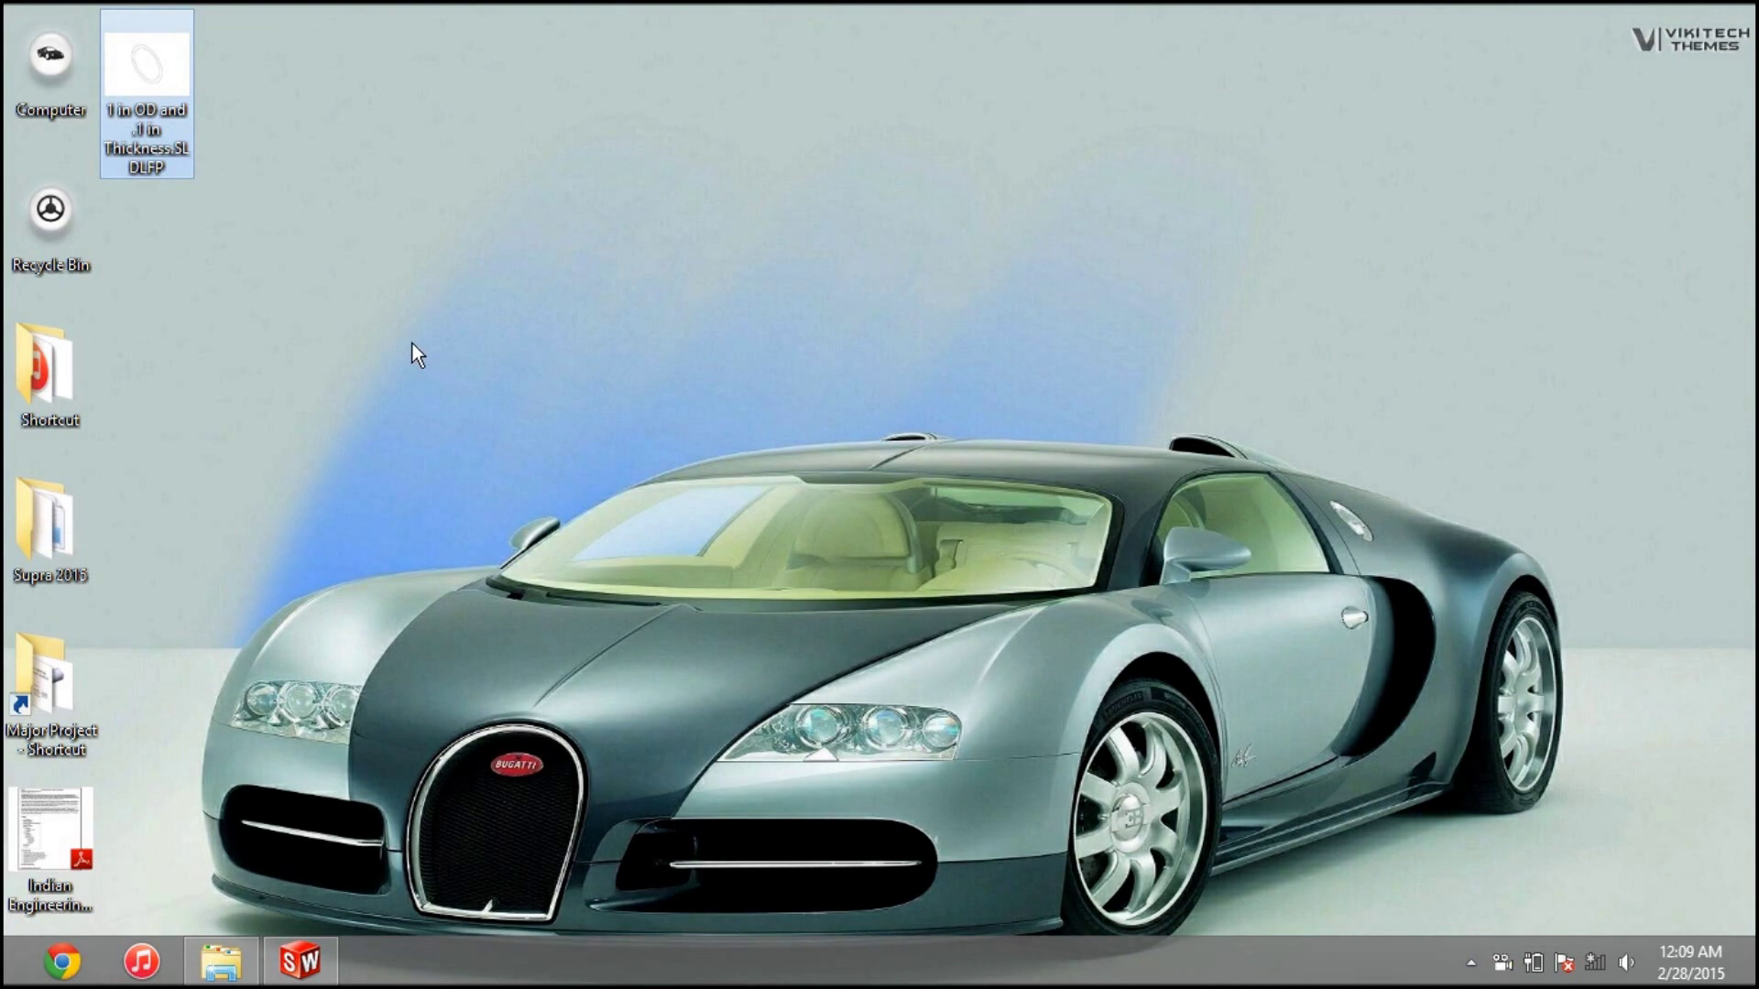
{"action": "left_click", "coordinate": [53, 83]}
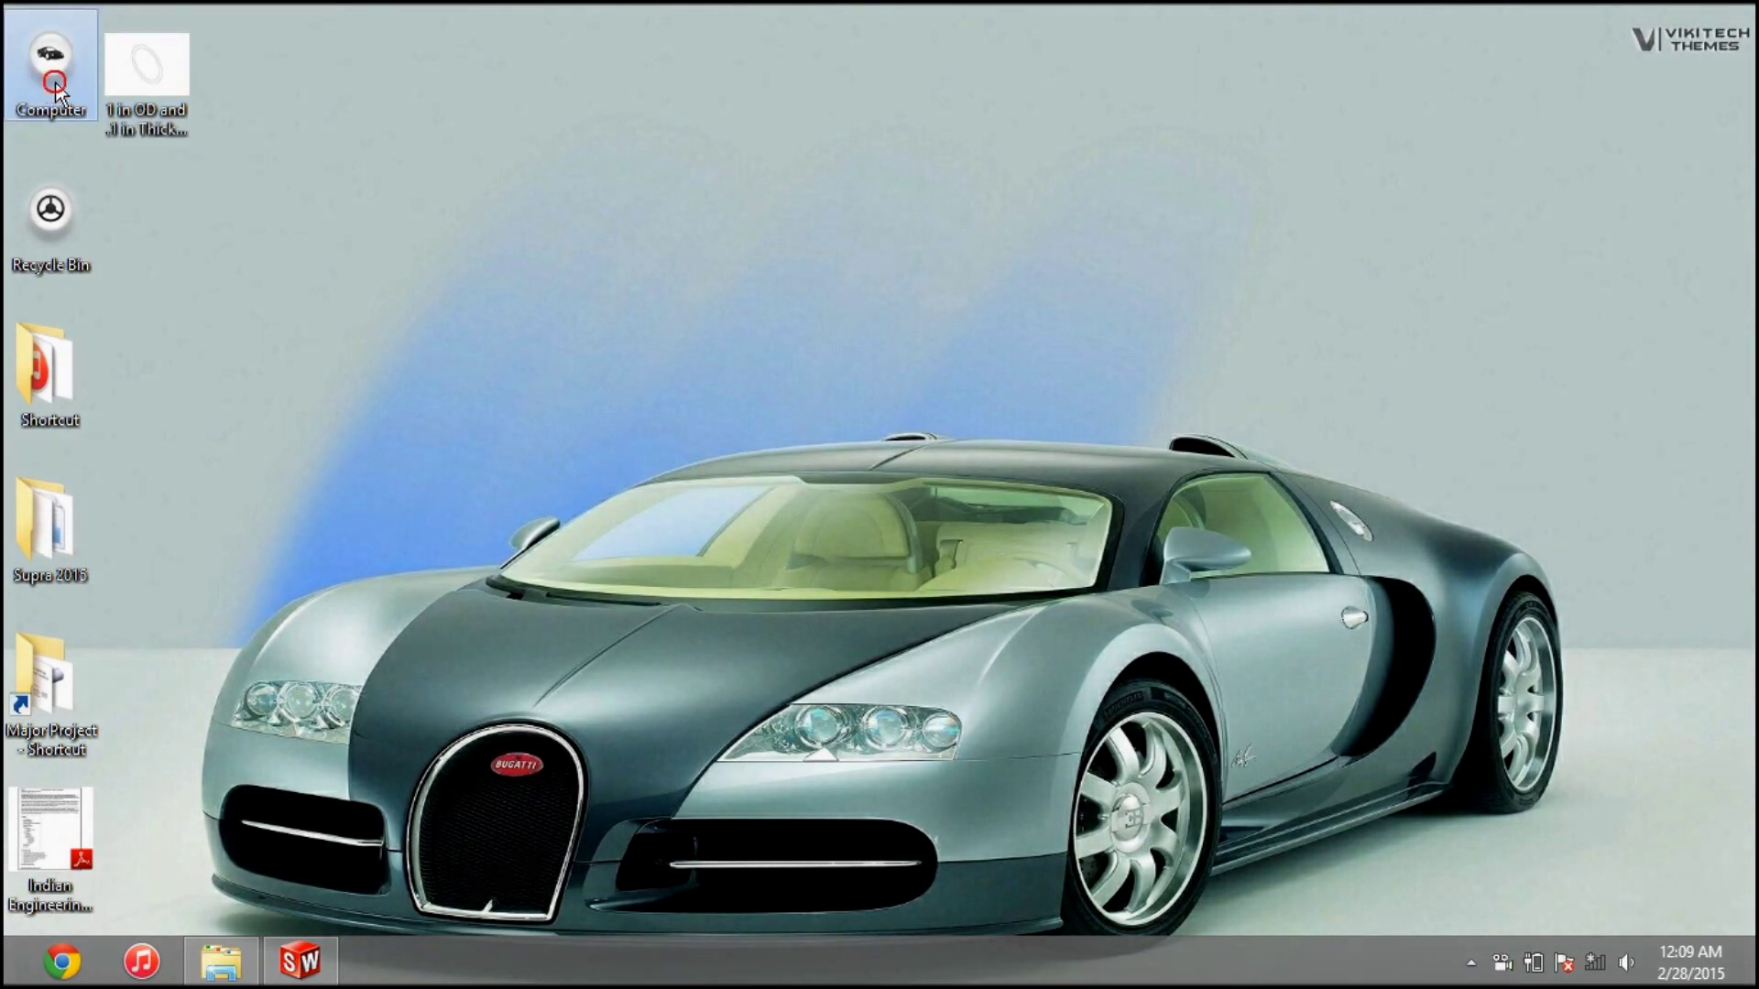
{"action": "double_click", "coordinate": [53, 82]}
{"action": "double_click", "coordinate": [383, 443]}
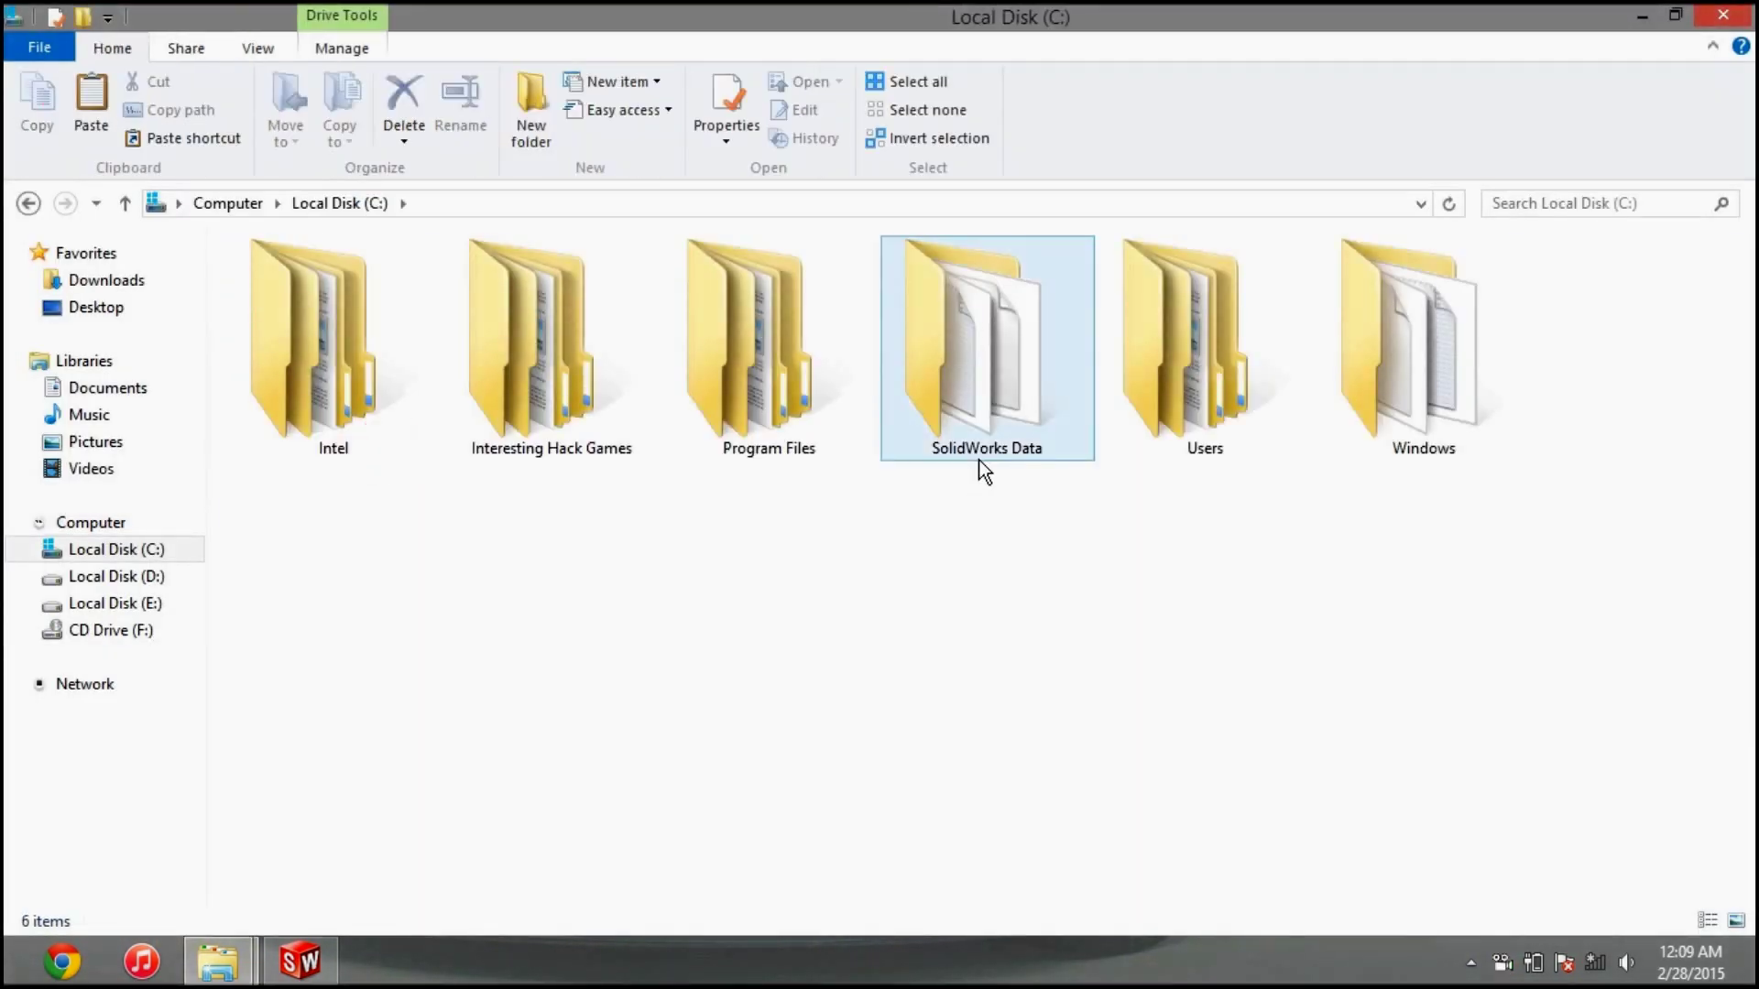
{"action": "double_click", "coordinate": [769, 421]}
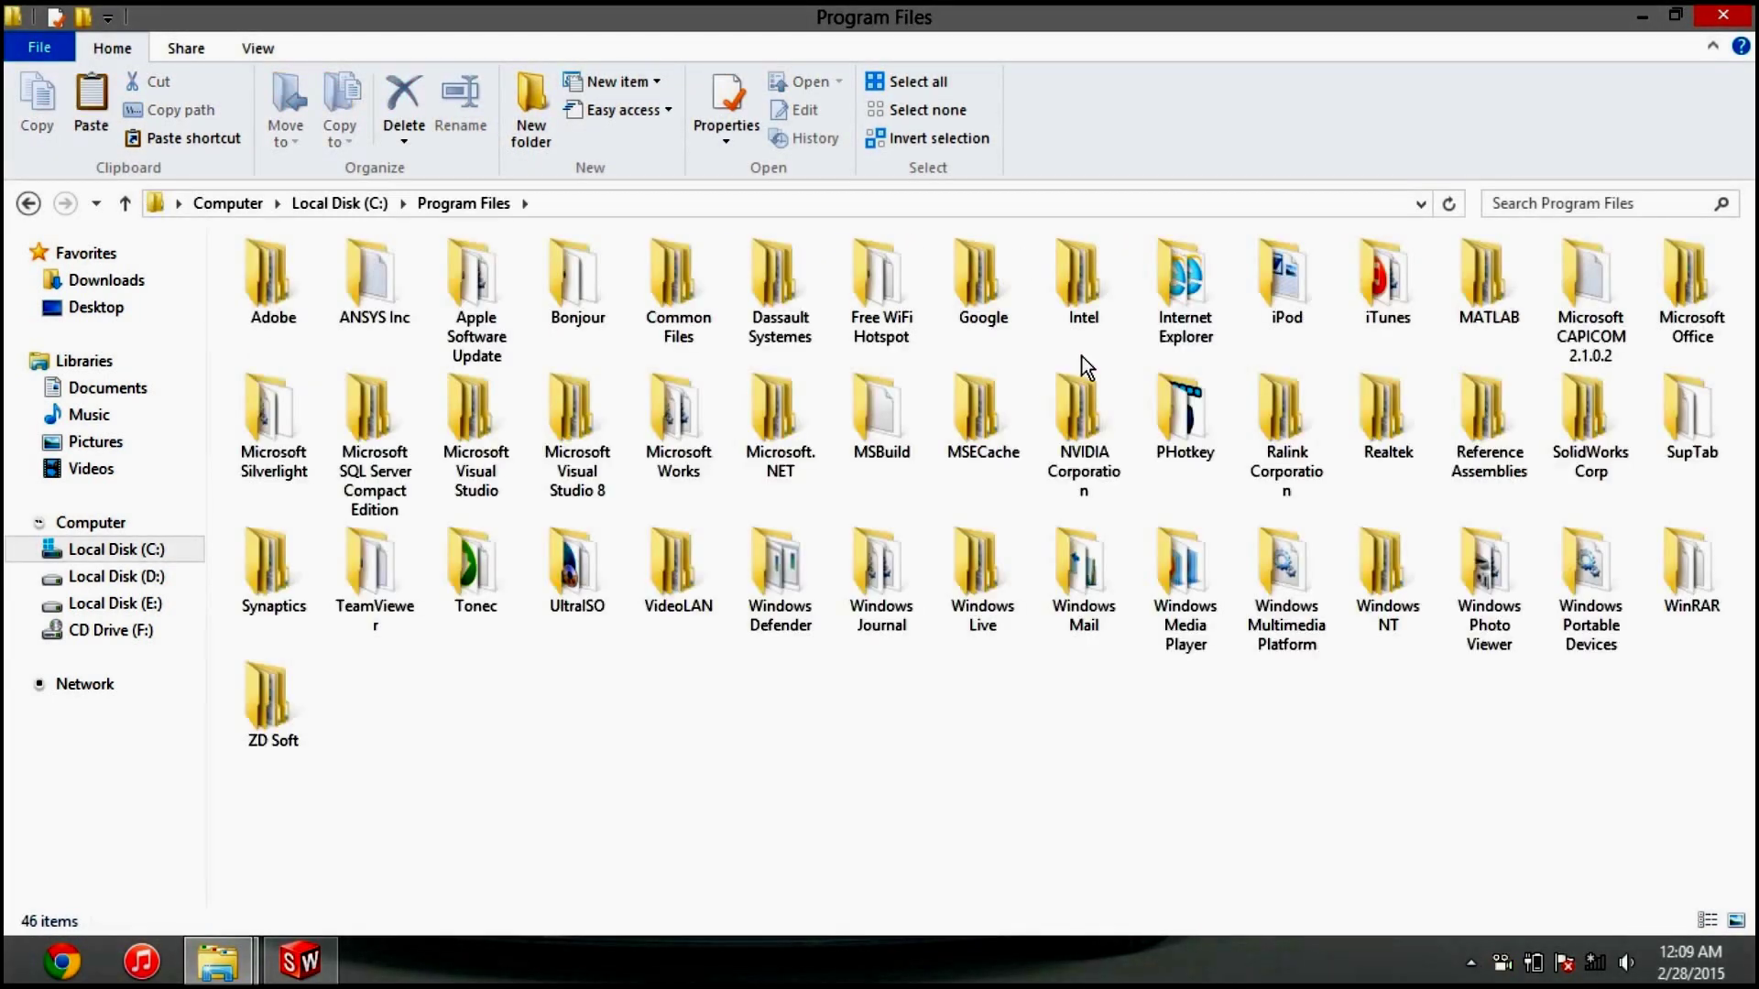
{"action": "double_click", "coordinate": [1588, 406]}
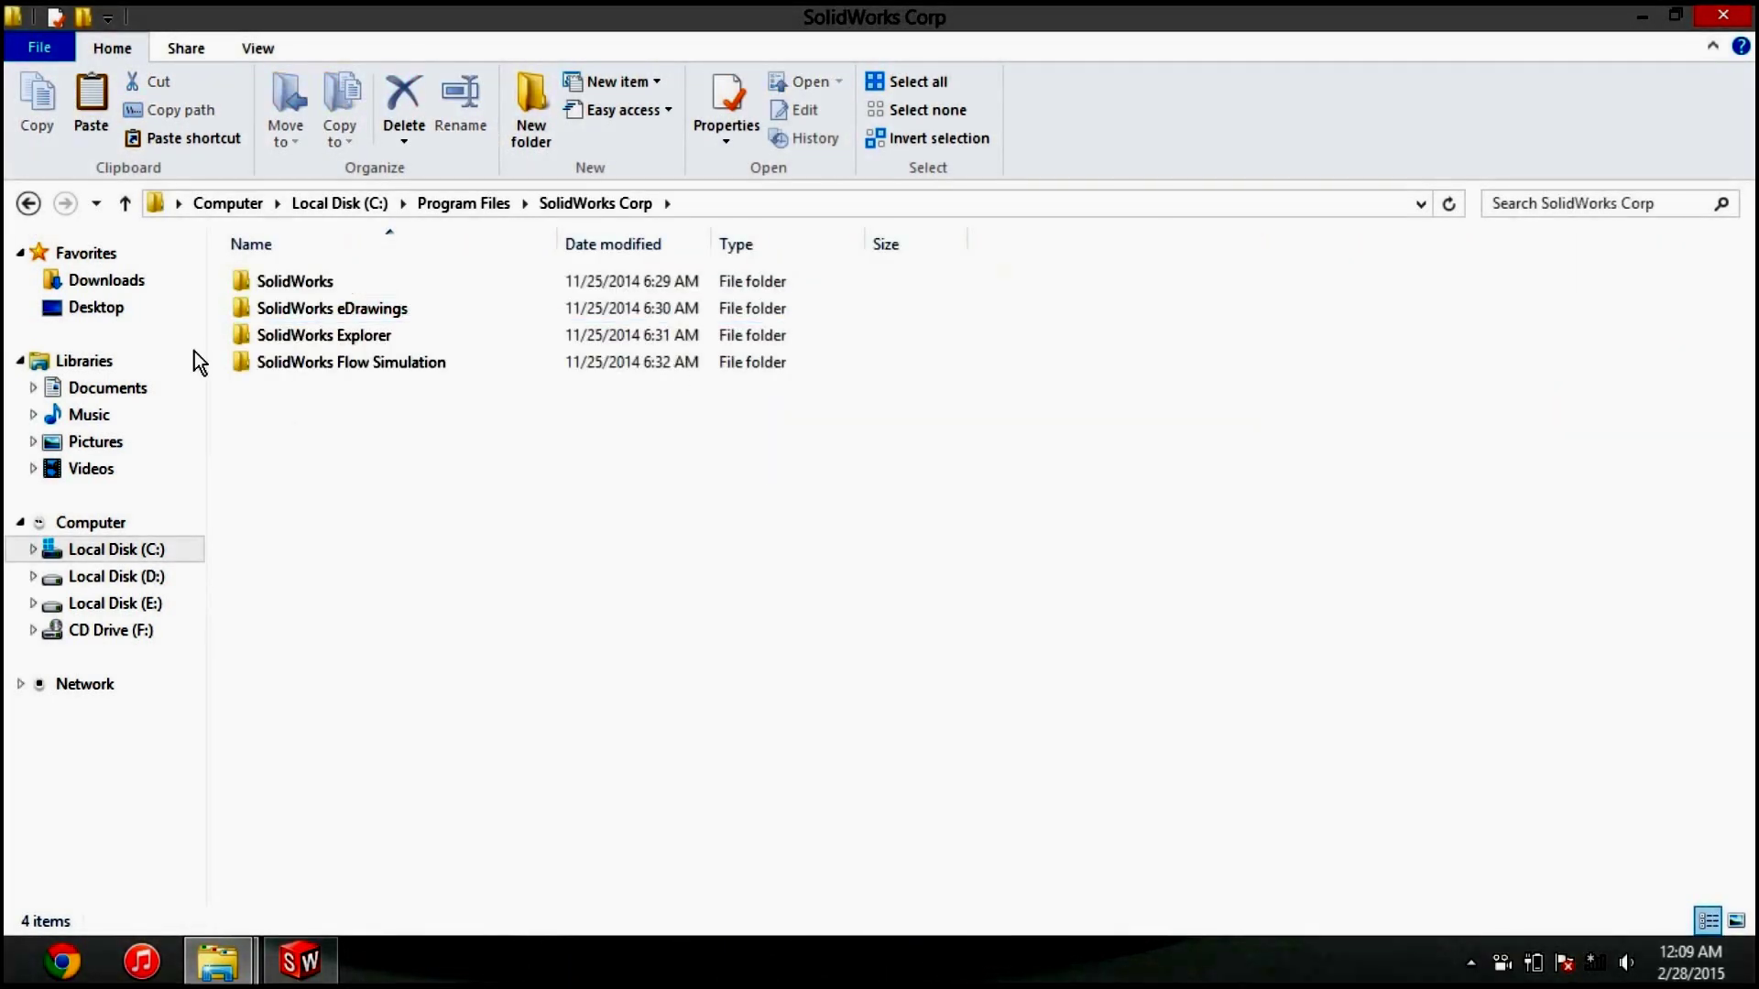
Open the subfolder SolidWorks\lang\english\weldment profiles\iso\pipe
{"action": "double_click", "coordinate": [295, 282]}
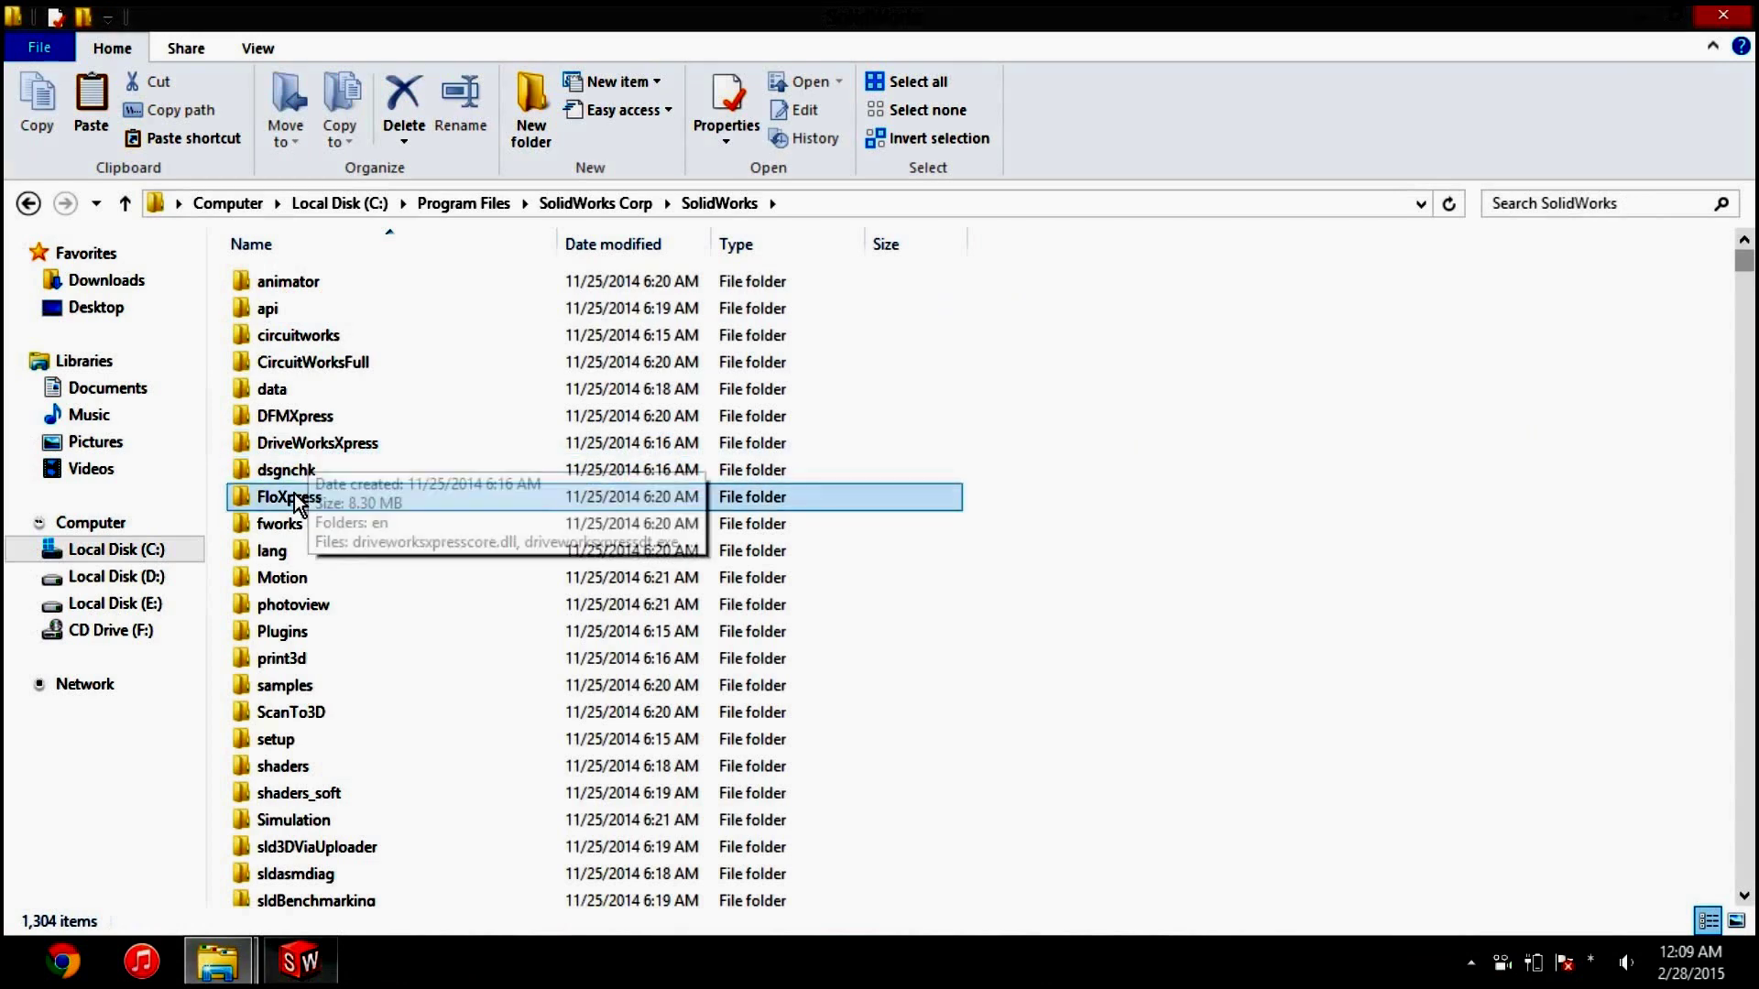
{"action": "double_click", "coordinate": [282, 549]}
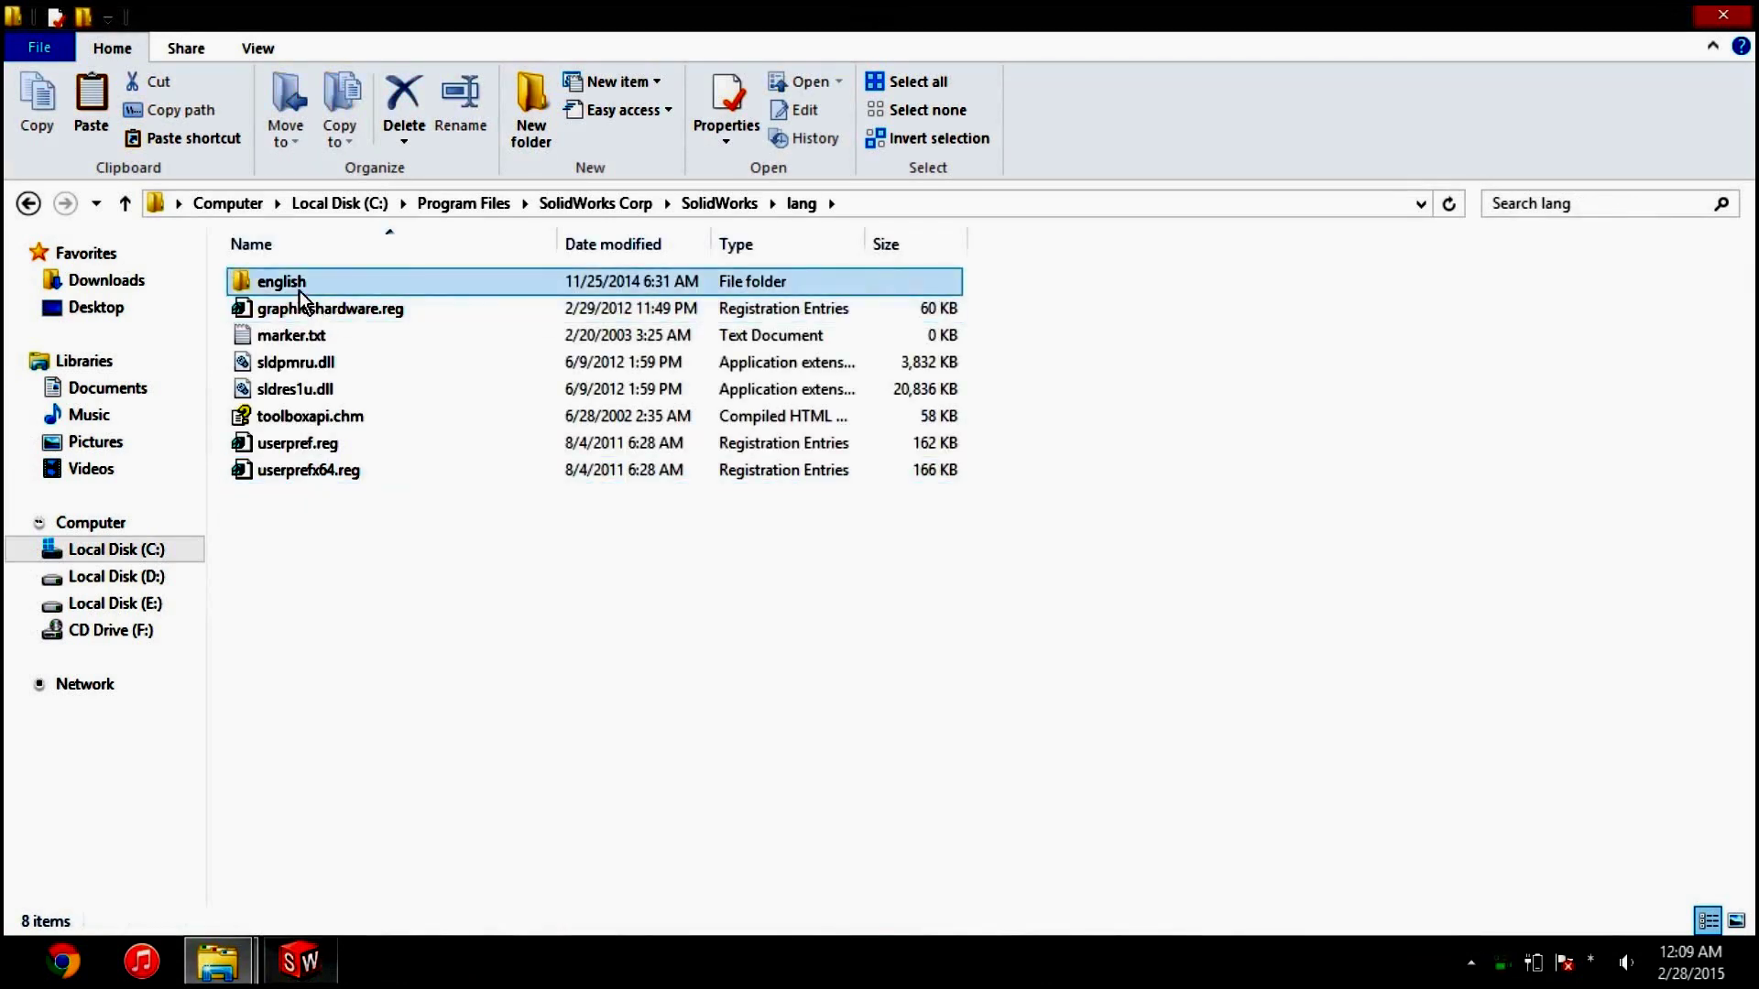
{"action": "double_click", "coordinate": [299, 290]}
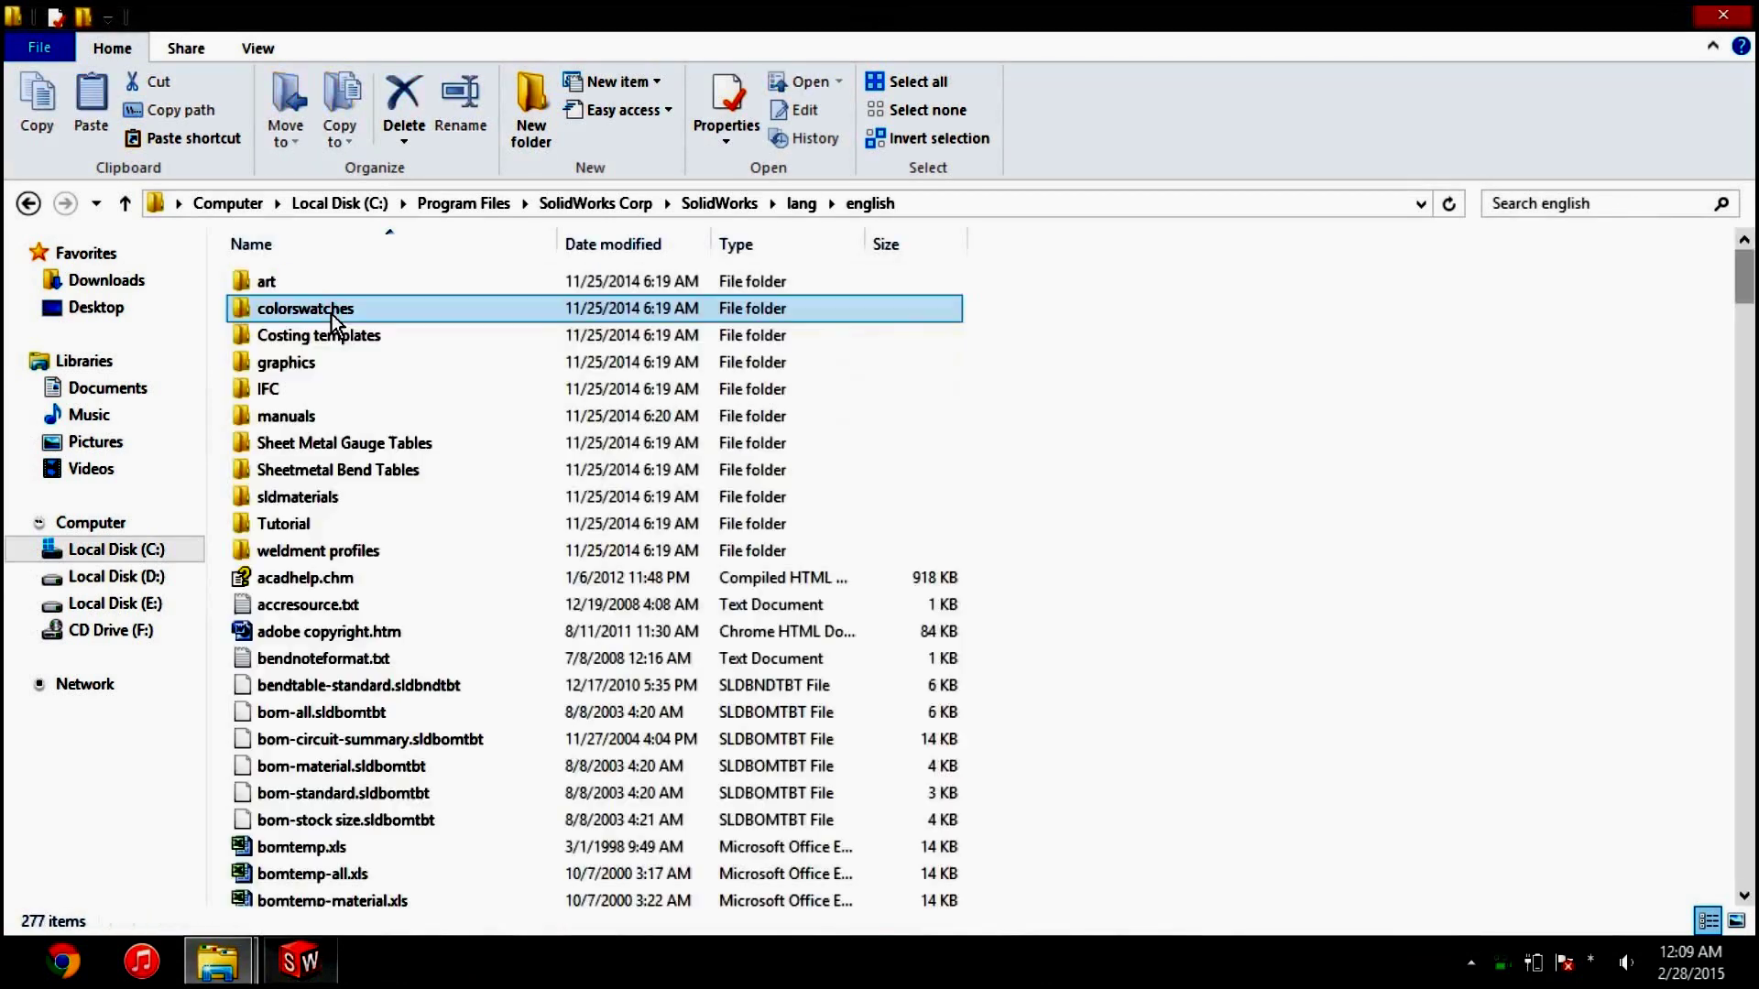
{"action": "double_click", "coordinate": [318, 549]}
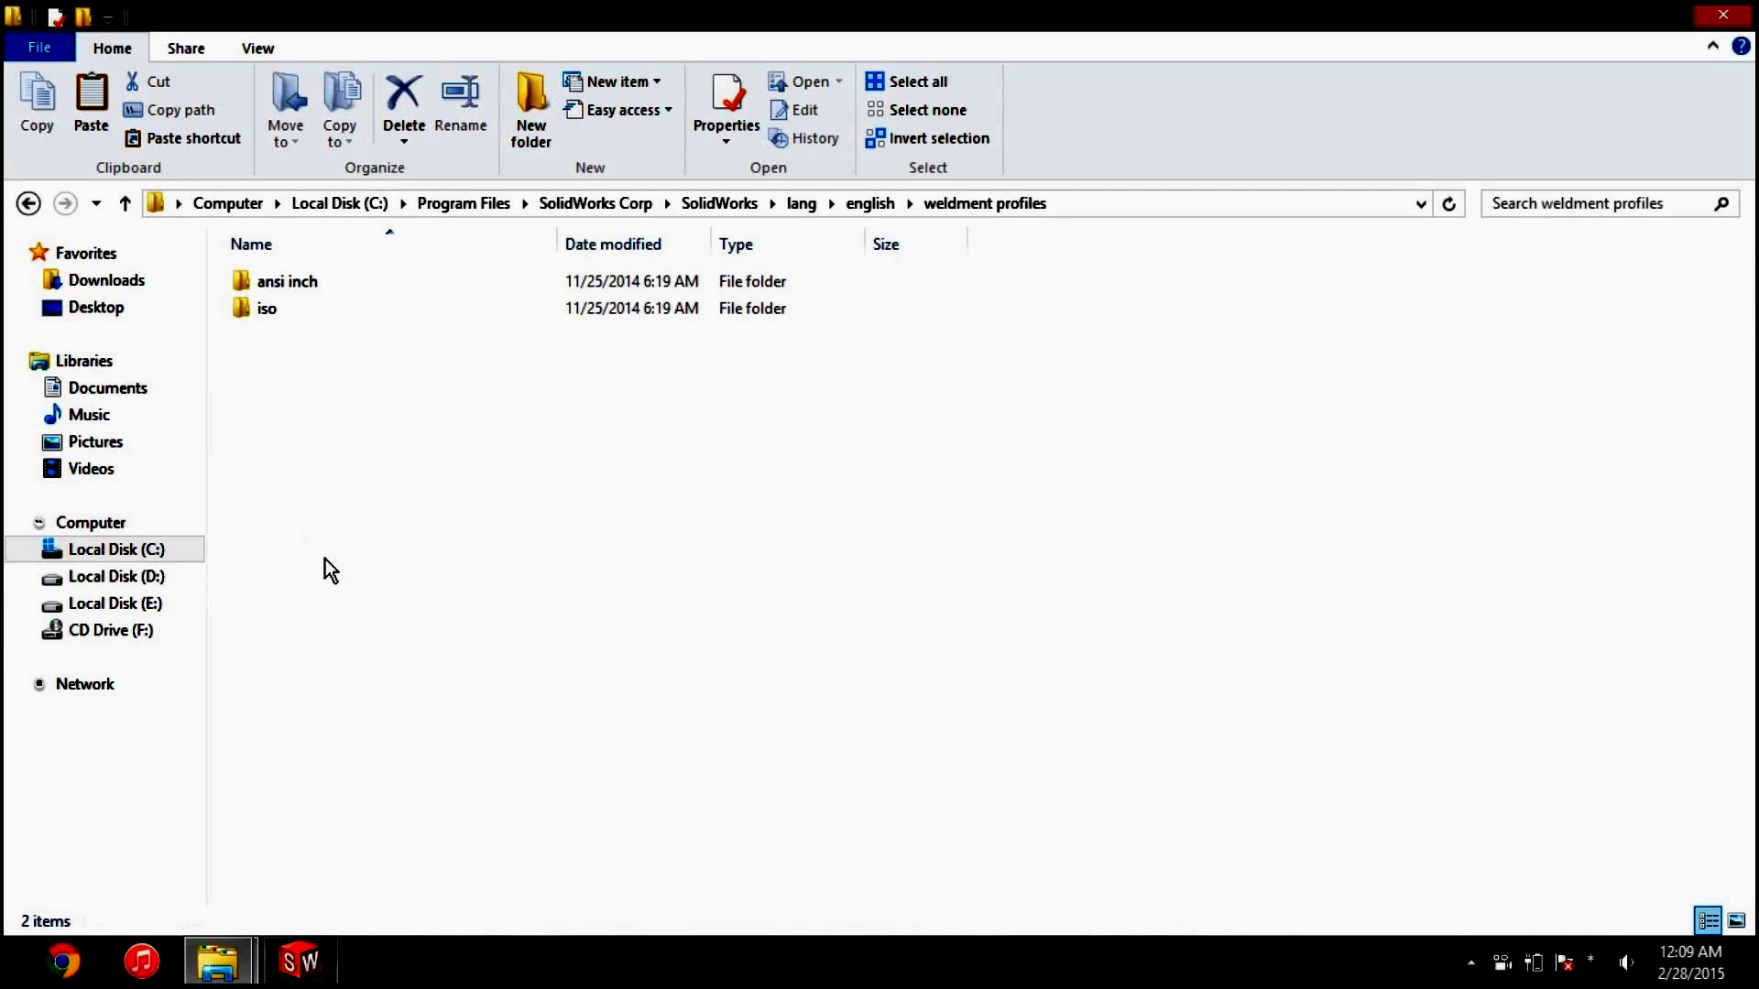
{"action": "double_click", "coordinate": [332, 317]}
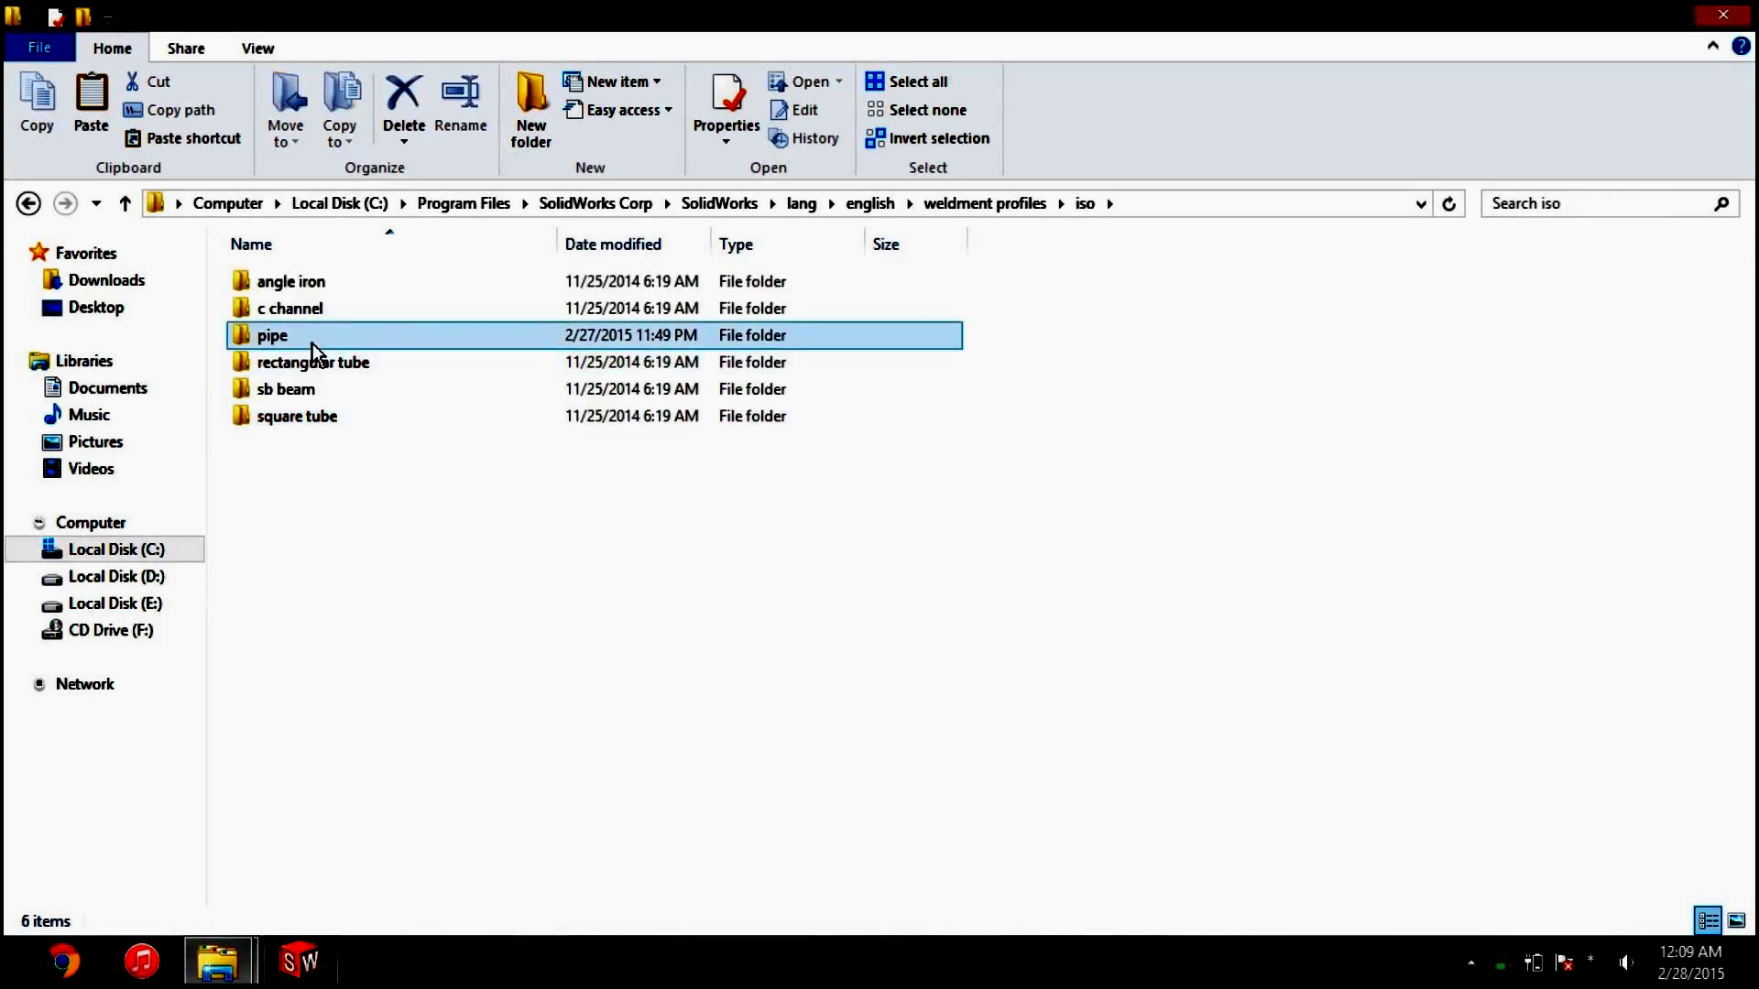
{"action": "double_click", "coordinate": [275, 335]}
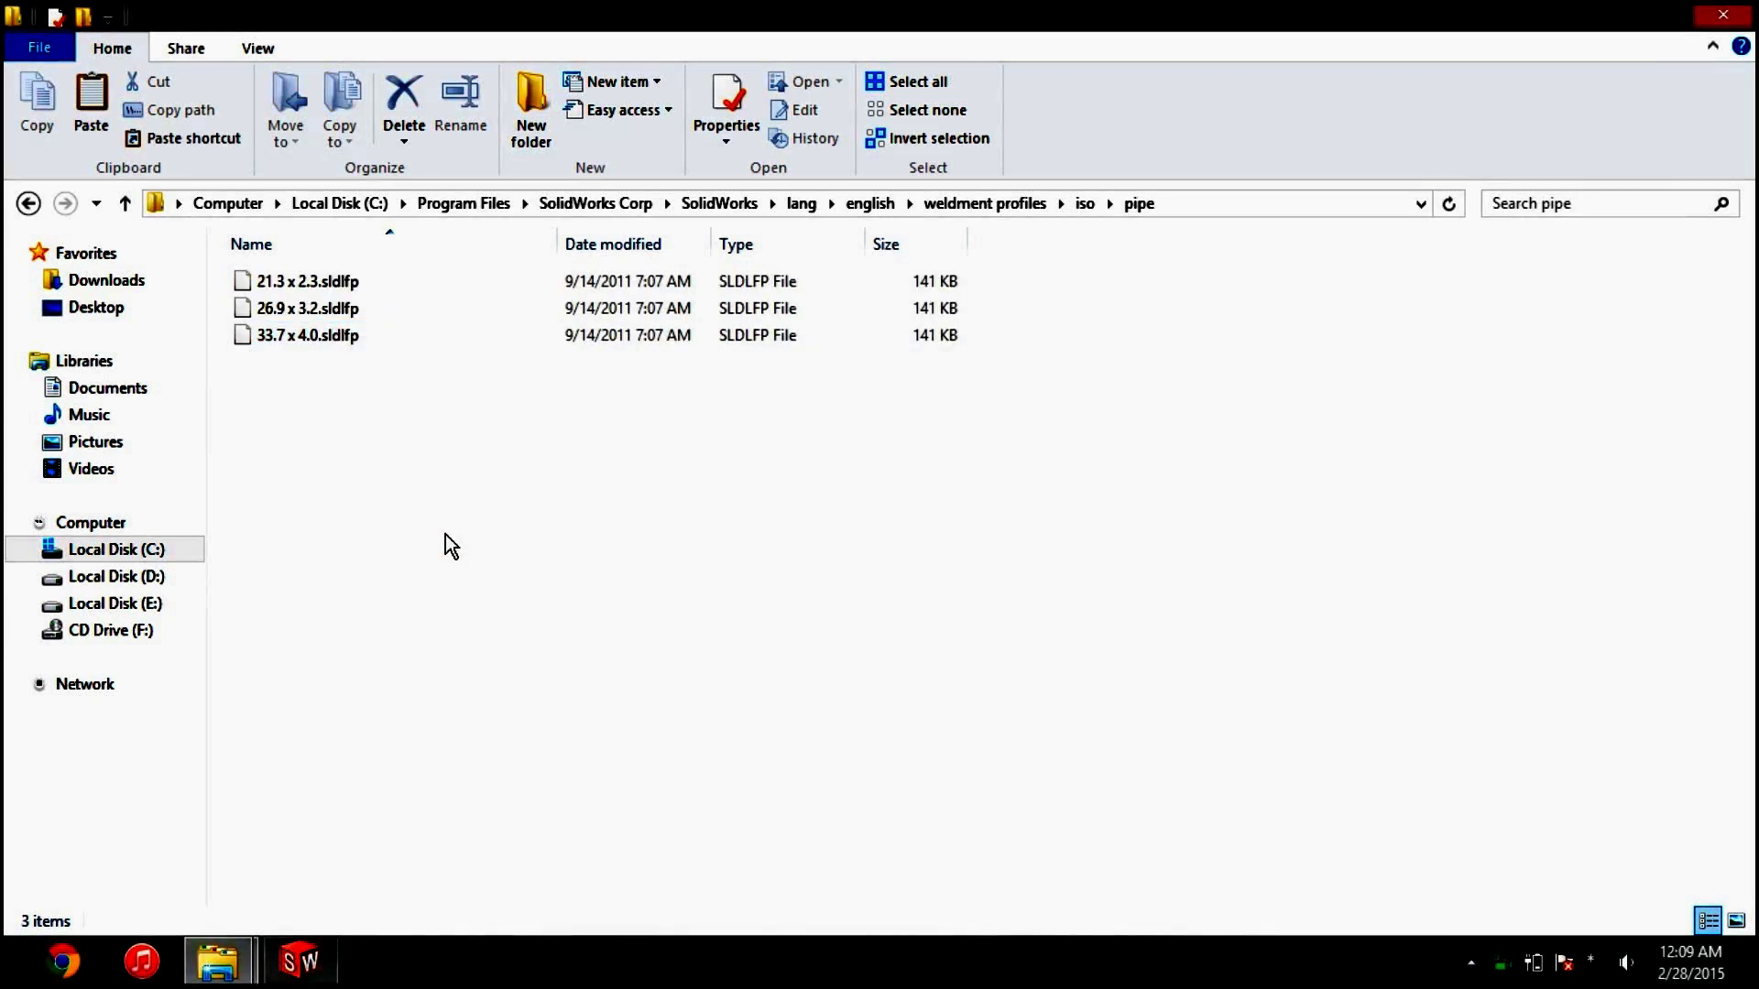
Paste the "1 in OD and .1 in Thickness" profile into the pipe folder with administrator permission and minimize the folder window
{"action": "key", "text": "ctrl+v"}
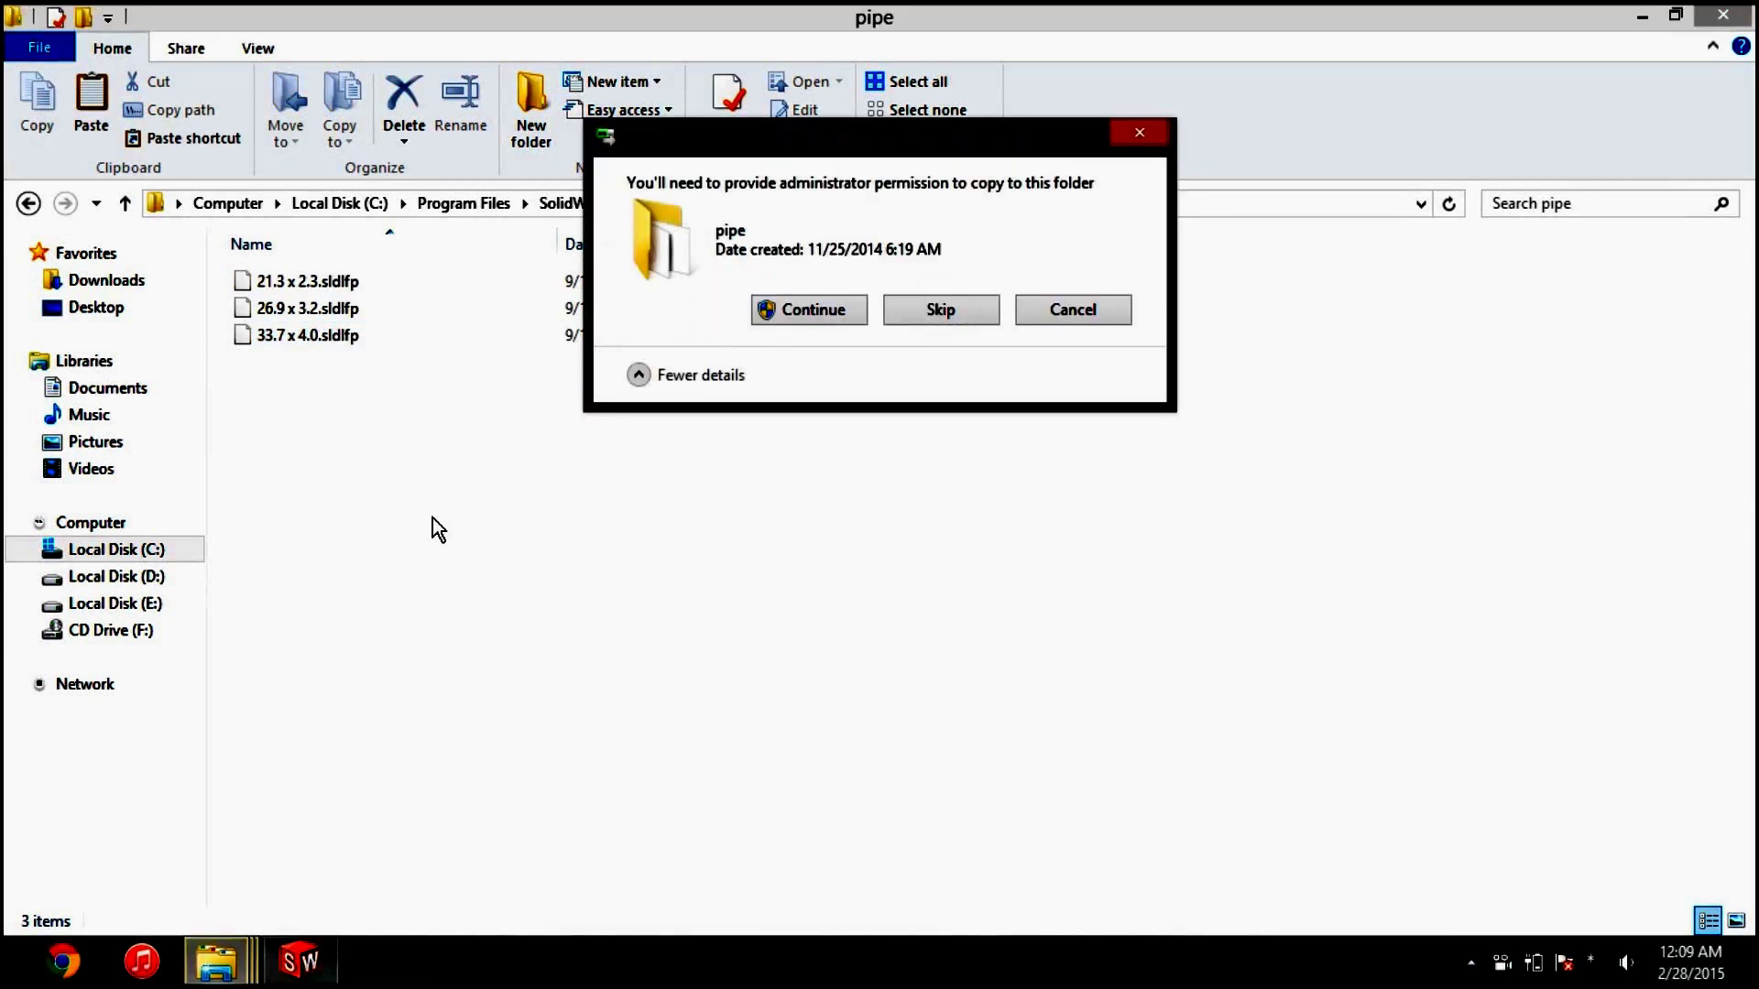
{"action": "left_click", "coordinate": [830, 316]}
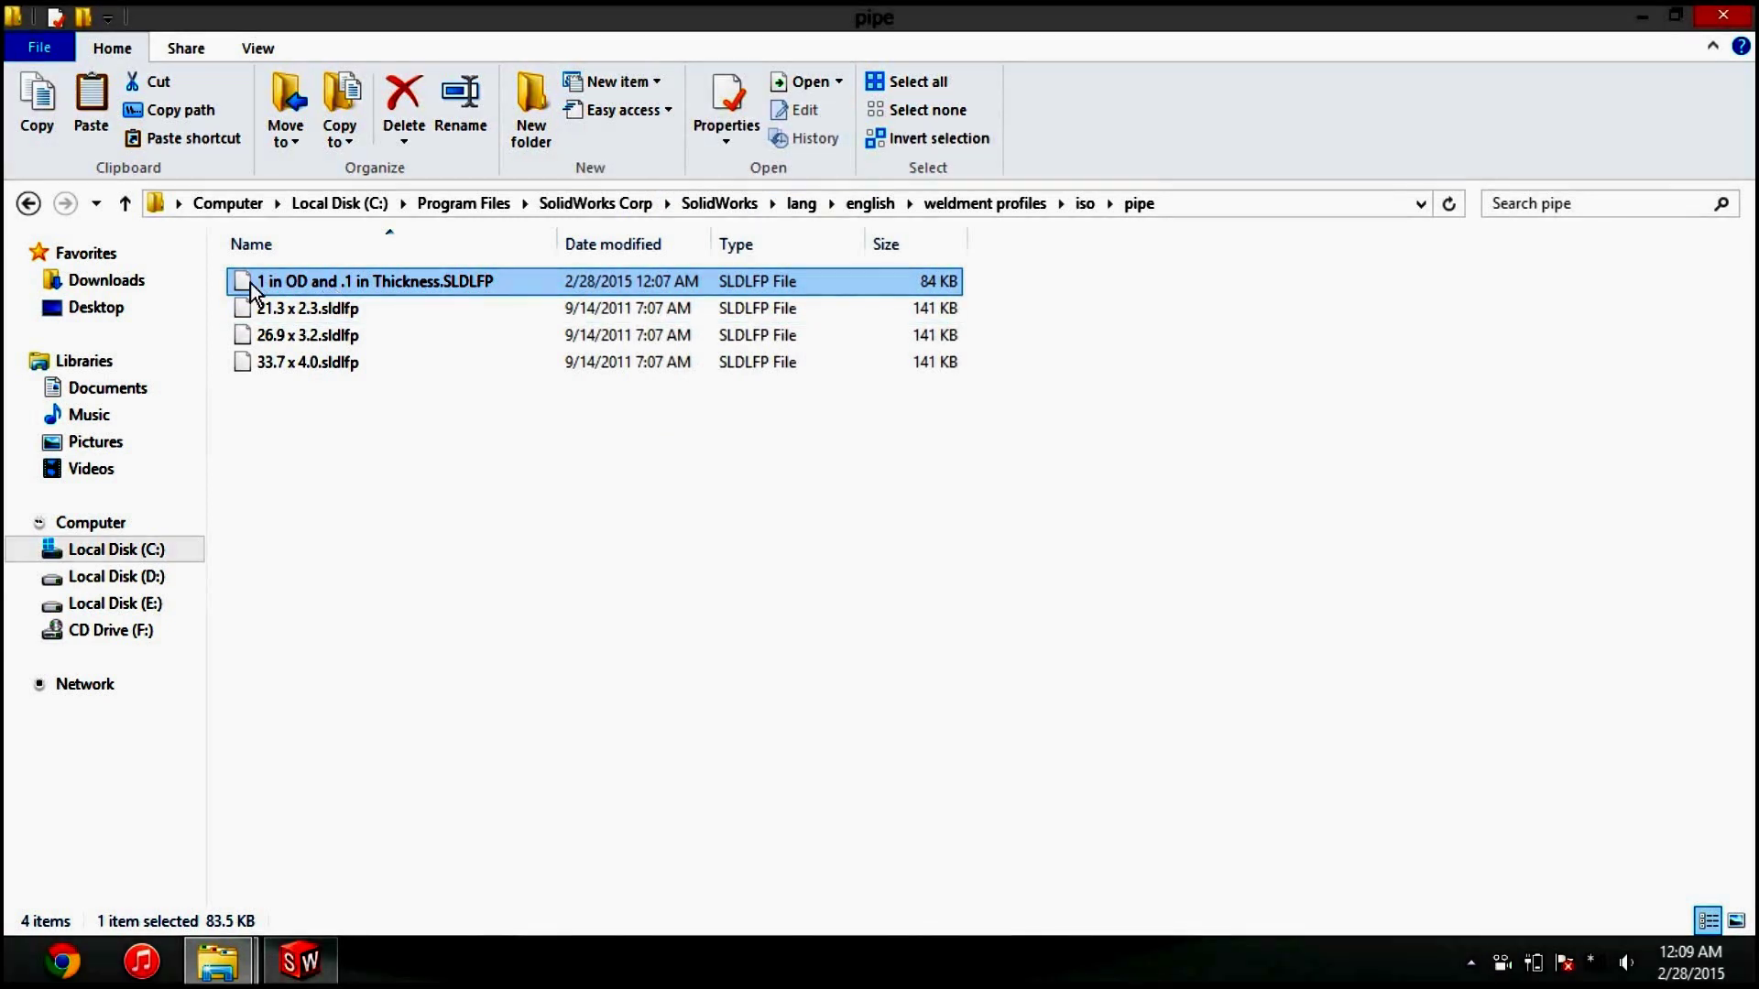
{"action": "left_click", "coordinate": [586, 750]}
{"action": "left_click", "coordinate": [1645, 16]}
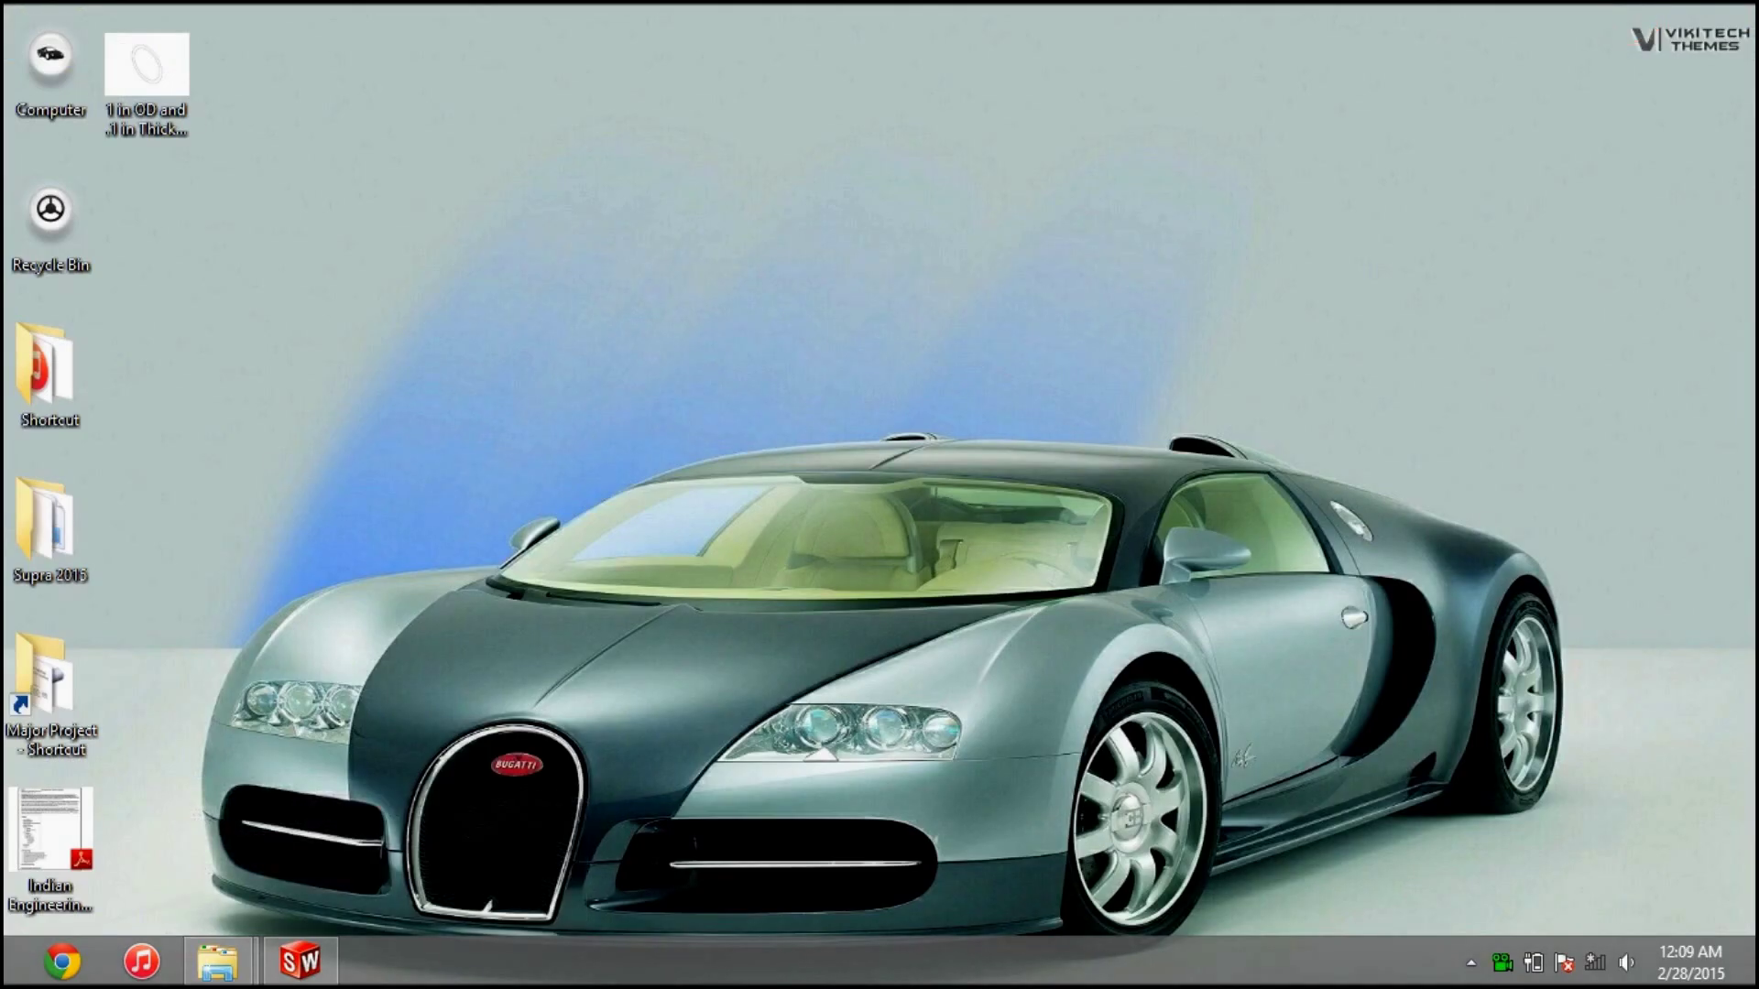
In SolidWorks, create a structural member along the horizontal sketch line using the iso pipe profile "1 in OD and .1 in Thickness"
{"action": "left_click", "coordinate": [328, 962]}
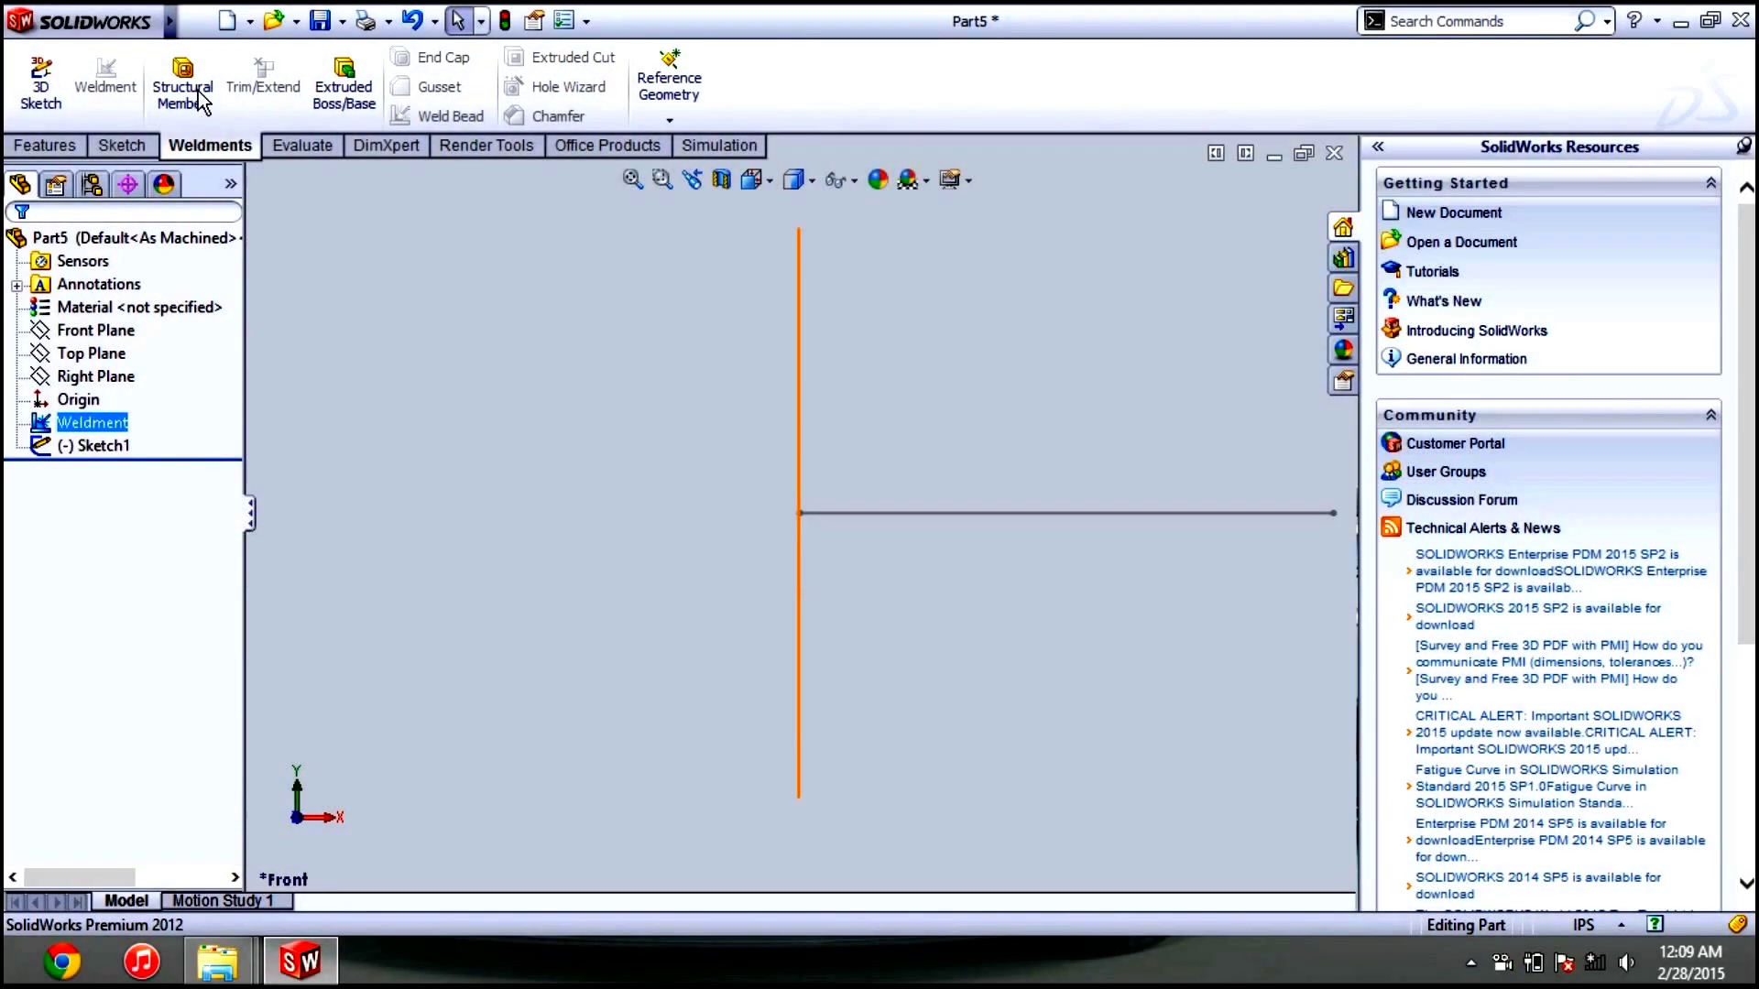
{"action": "left_click", "coordinate": [182, 75]}
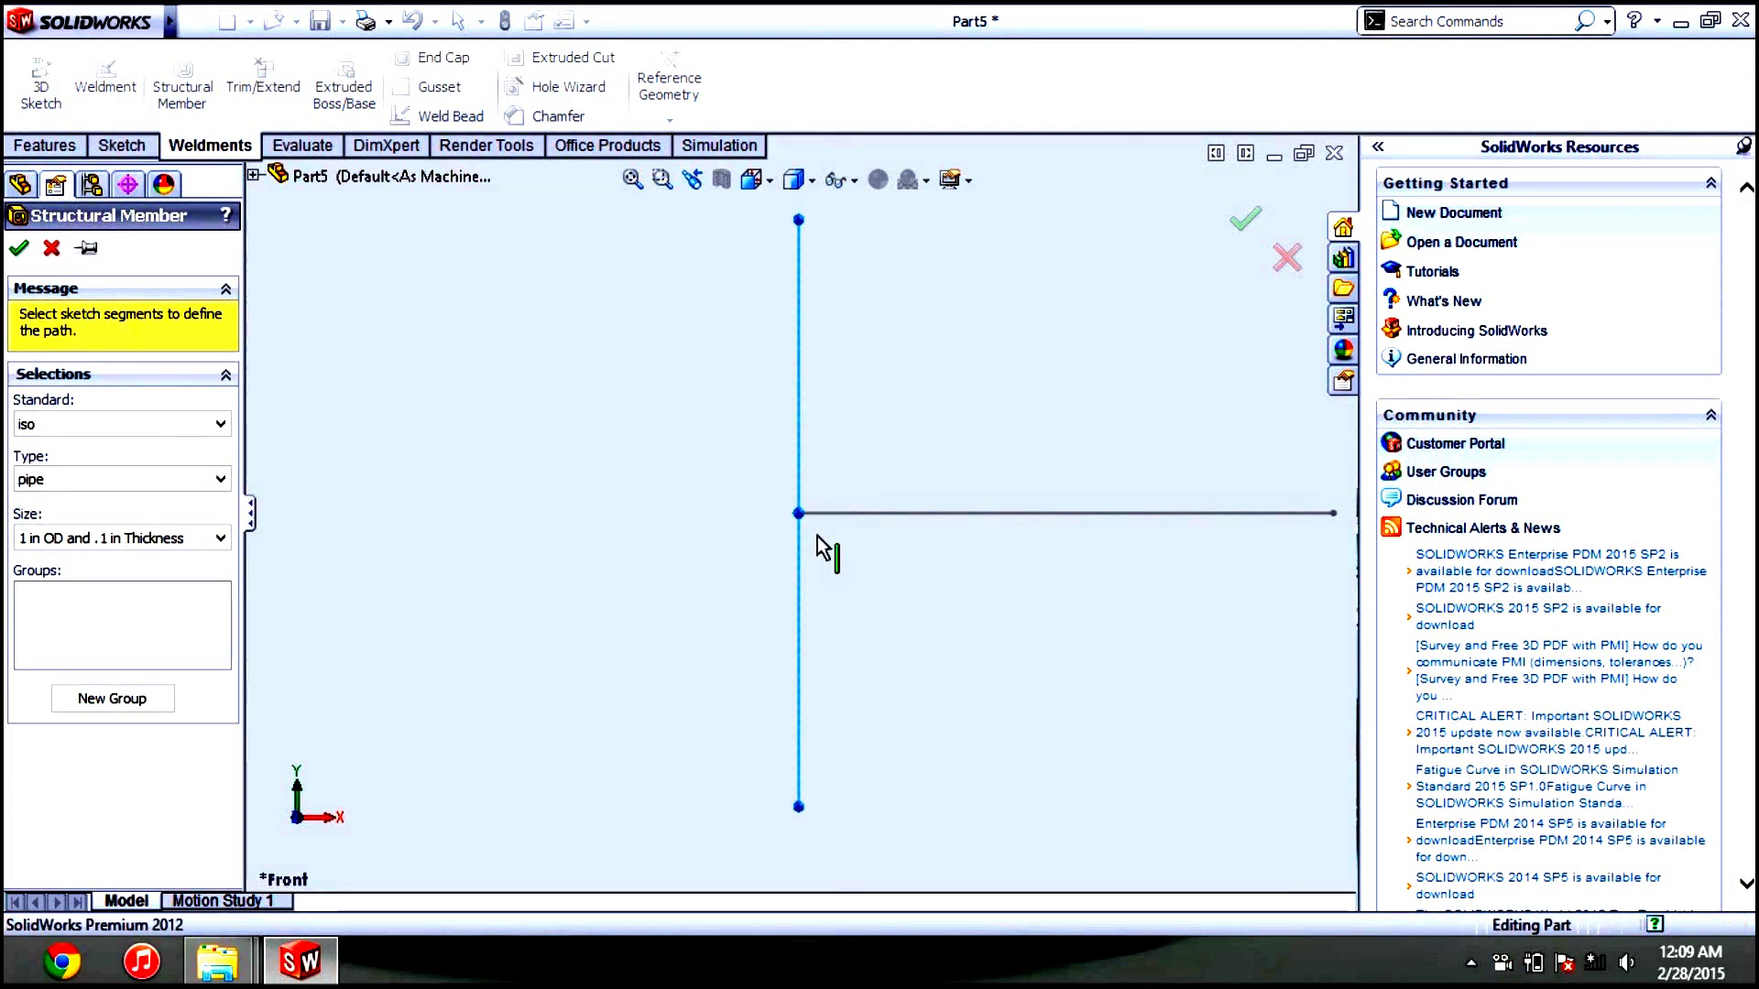
{"action": "left_click", "coordinate": [816, 538]}
{"action": "left_click", "coordinate": [19, 251]}
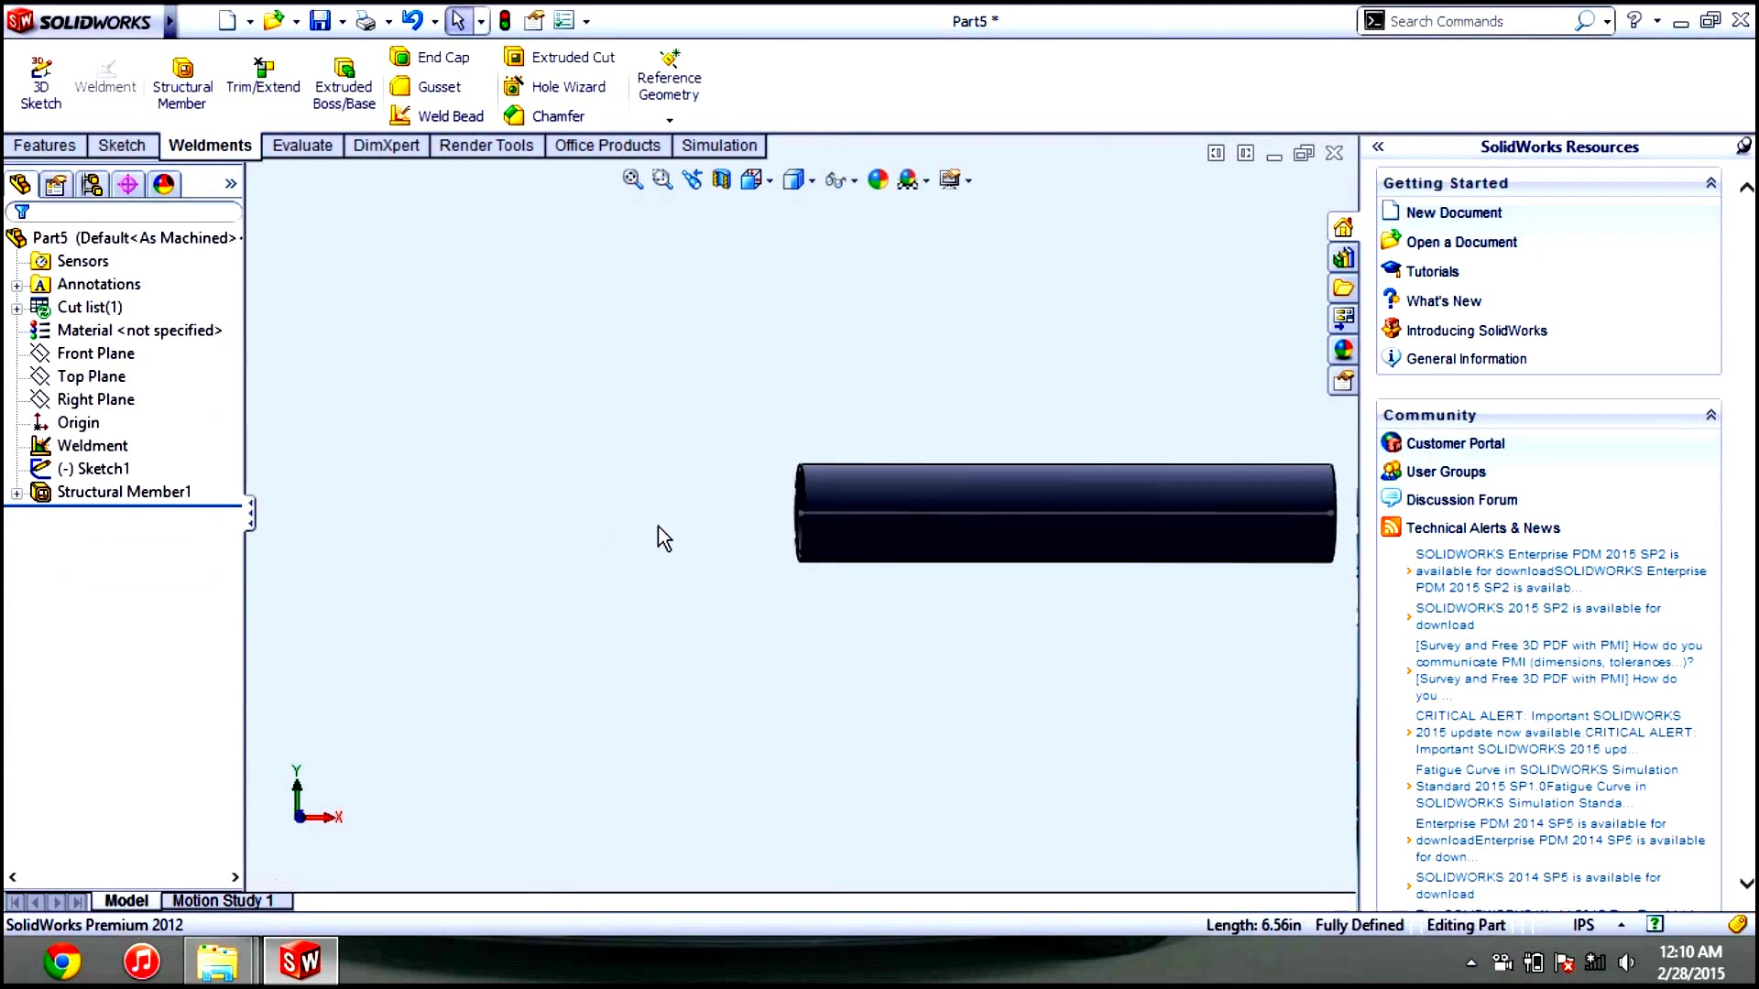
{"action": "middle_click_drag", "start_coordinate": [664, 539], "coordinate": [746, 620]}
{"action": "scroll", "coordinate": [797, 576], "scroll_direction": "down", "scroll_amount": 3}
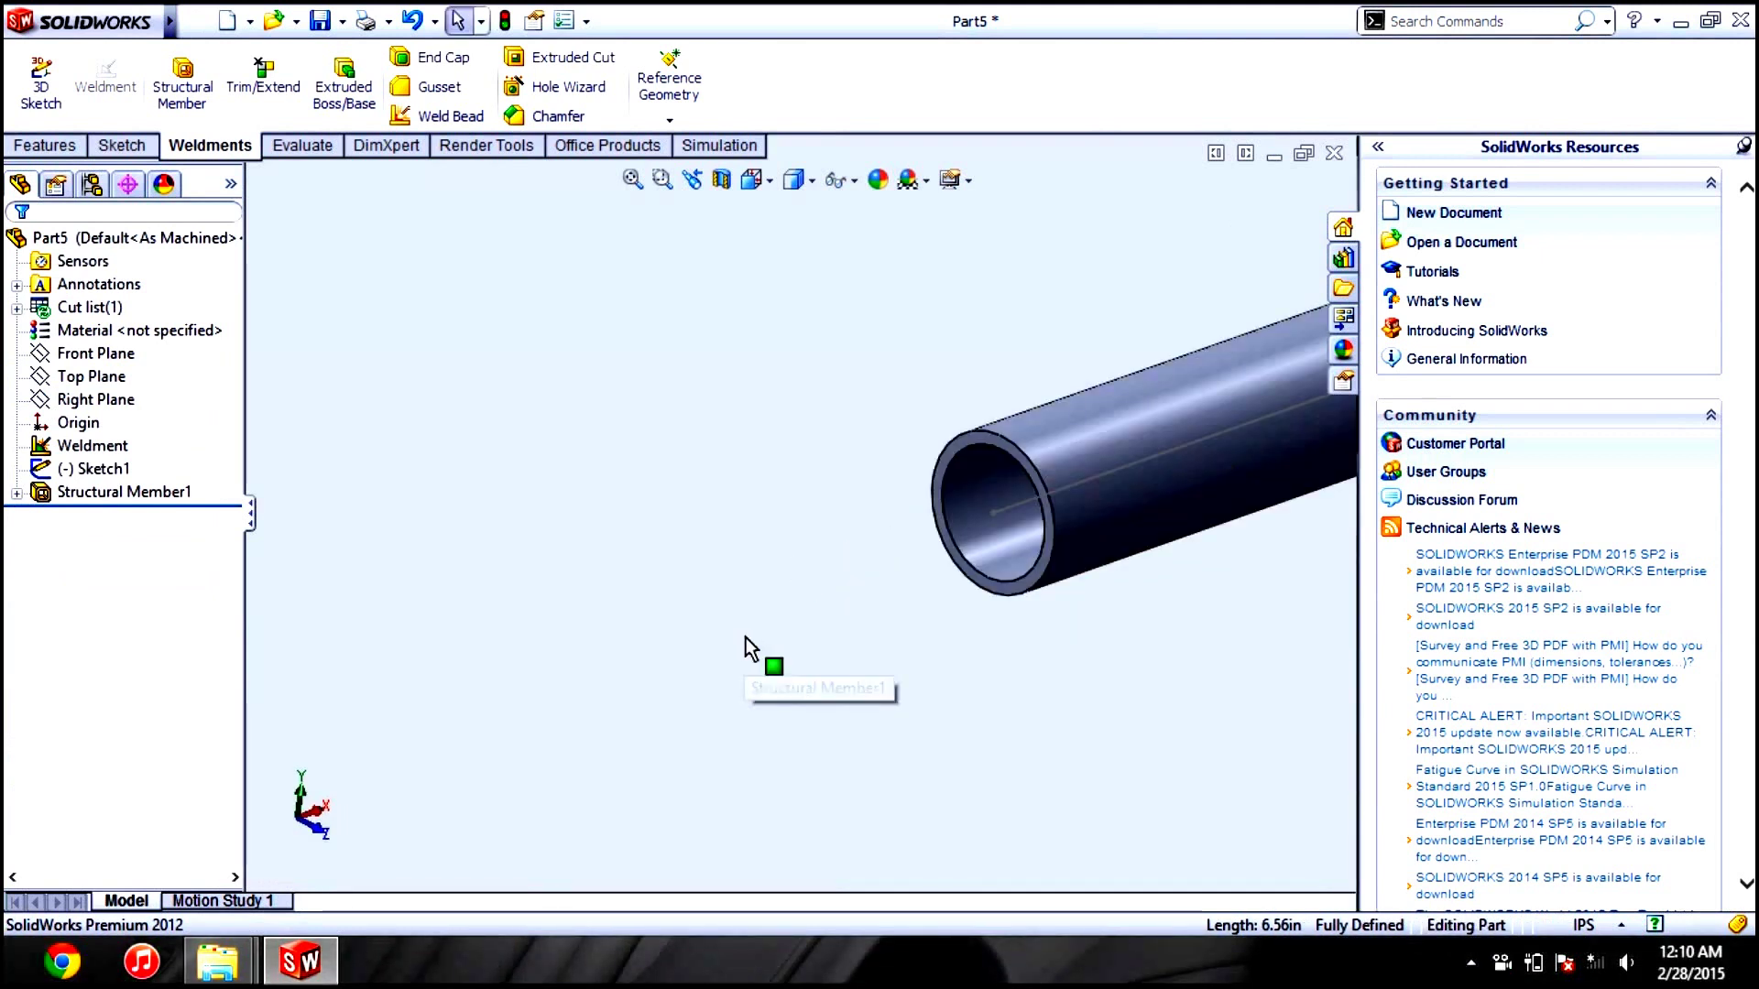
{"action": "scroll", "coordinate": [922, 612], "scroll_direction": "down", "scroll_amount": 2}
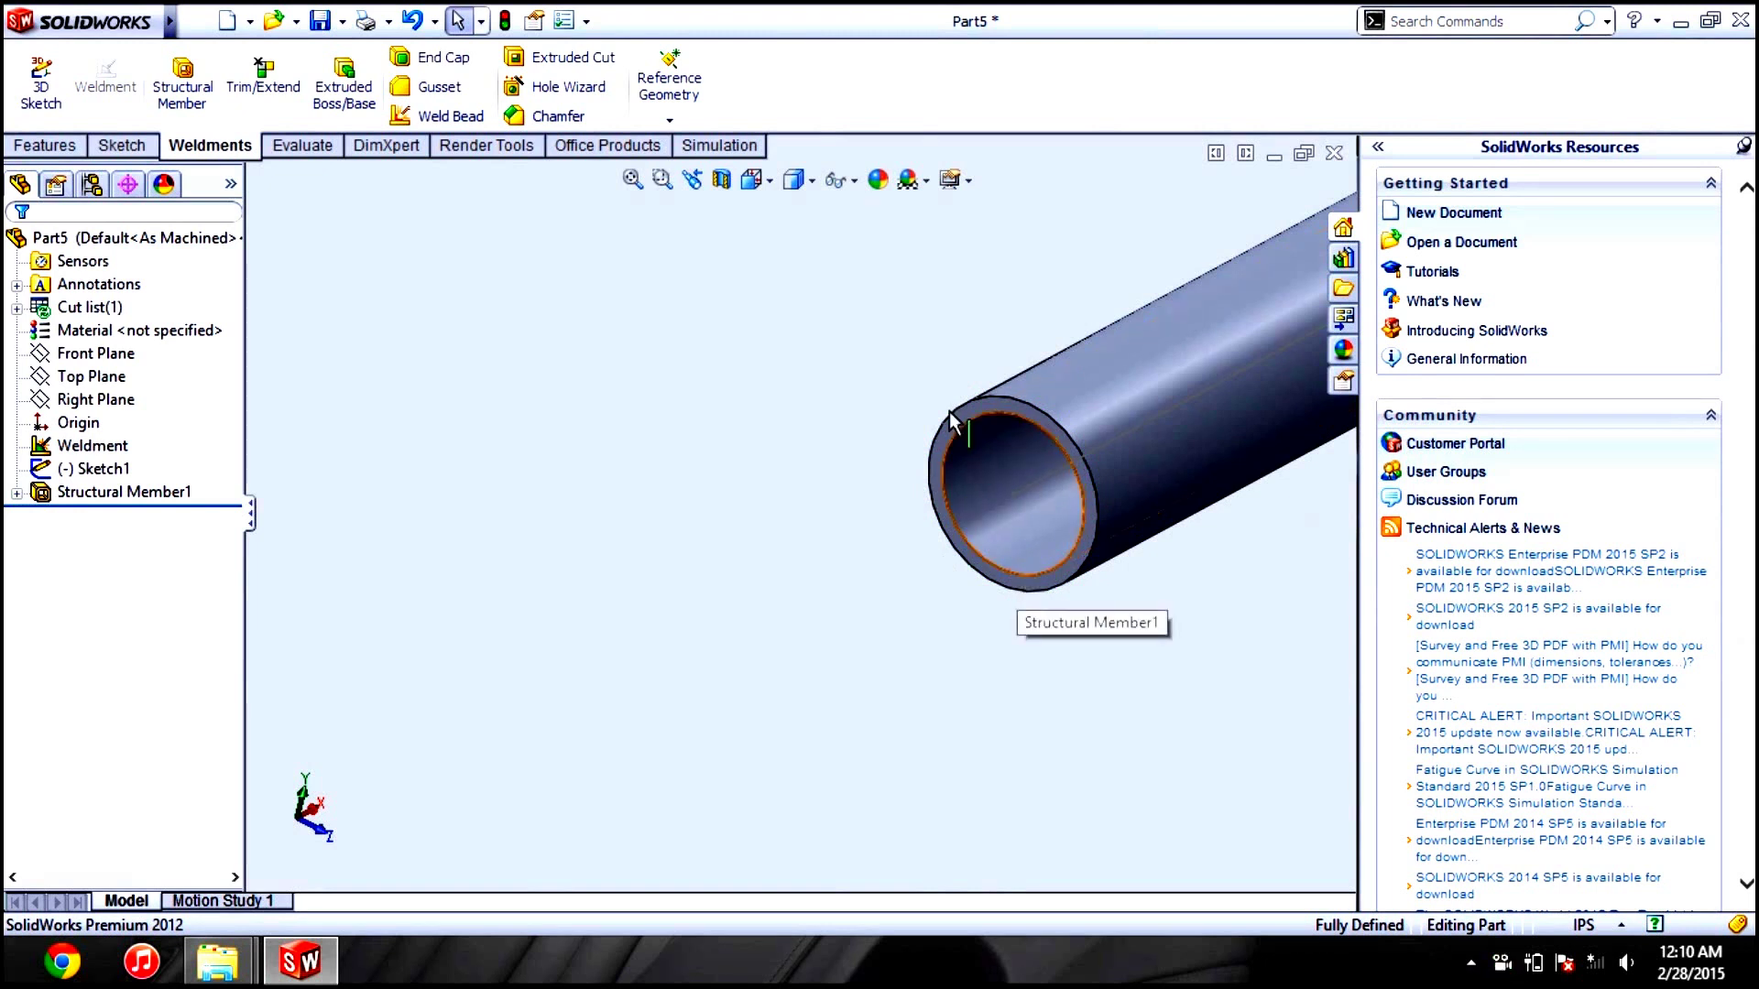
{"action": "scroll", "coordinate": [998, 458], "scroll_direction": "up", "scroll_amount": 3}
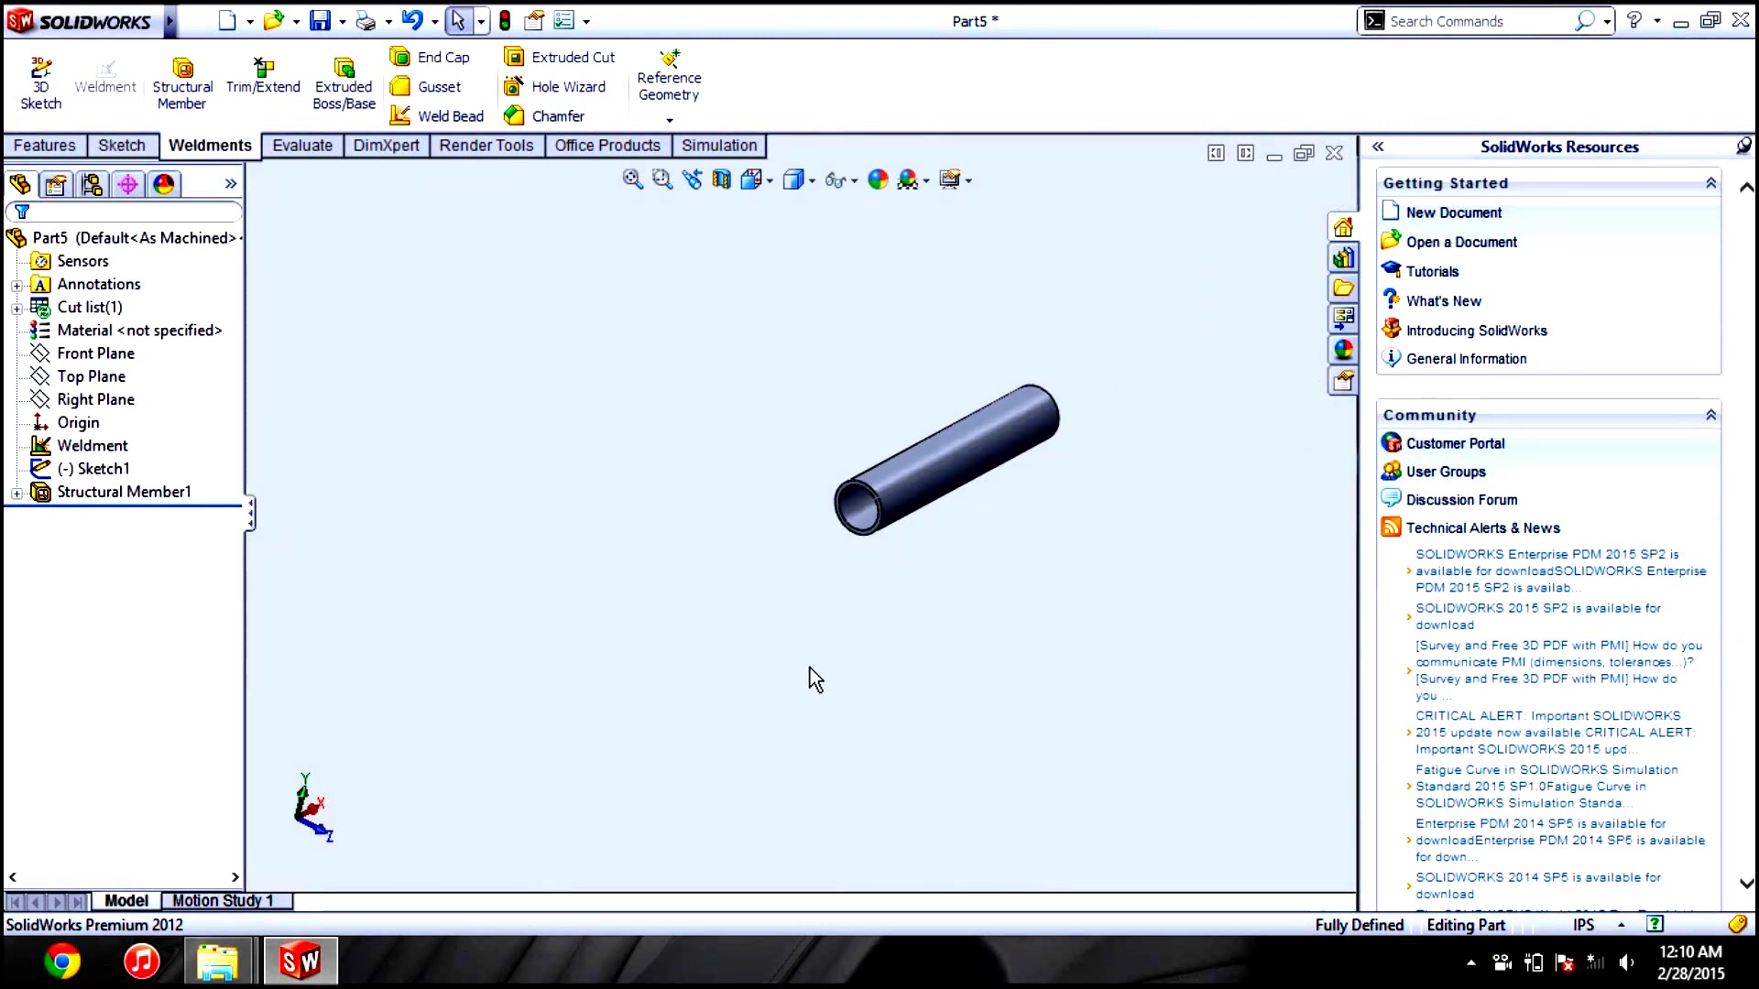
Close the current part without saving and create a new part document
{"action": "middle_click_drag", "start_coordinate": [930, 586], "coordinate": [1390, 358]}
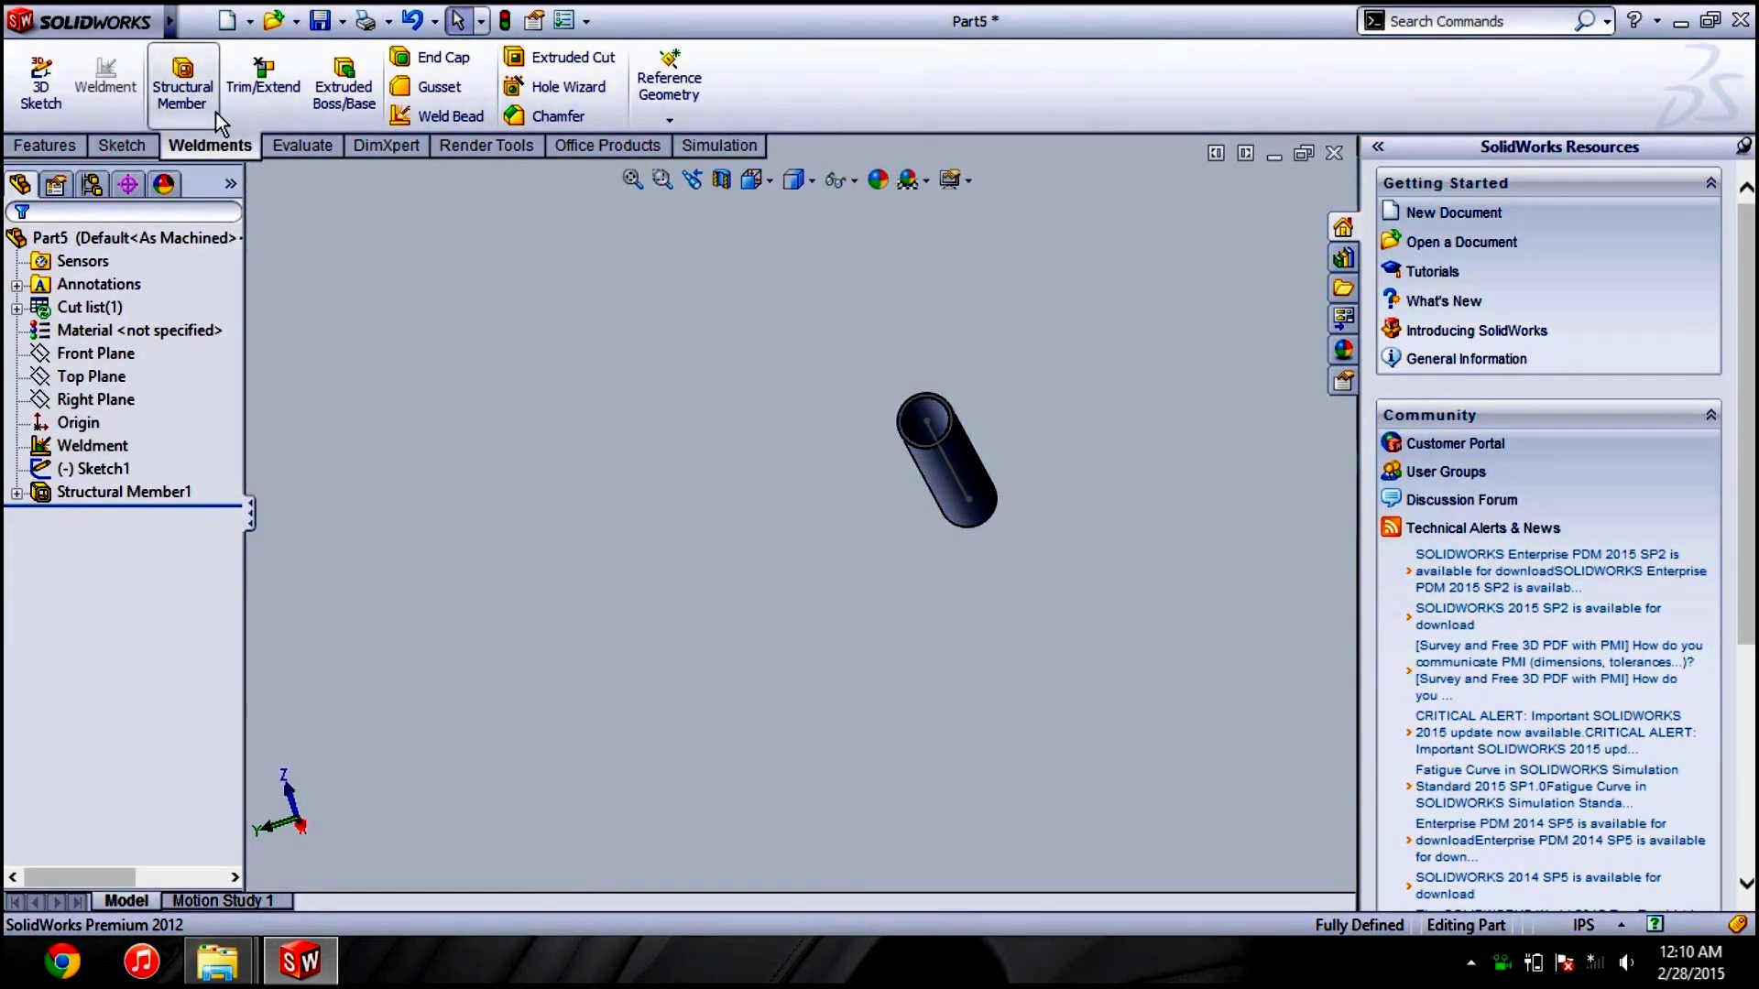
{"action": "left_click", "coordinate": [1333, 160]}
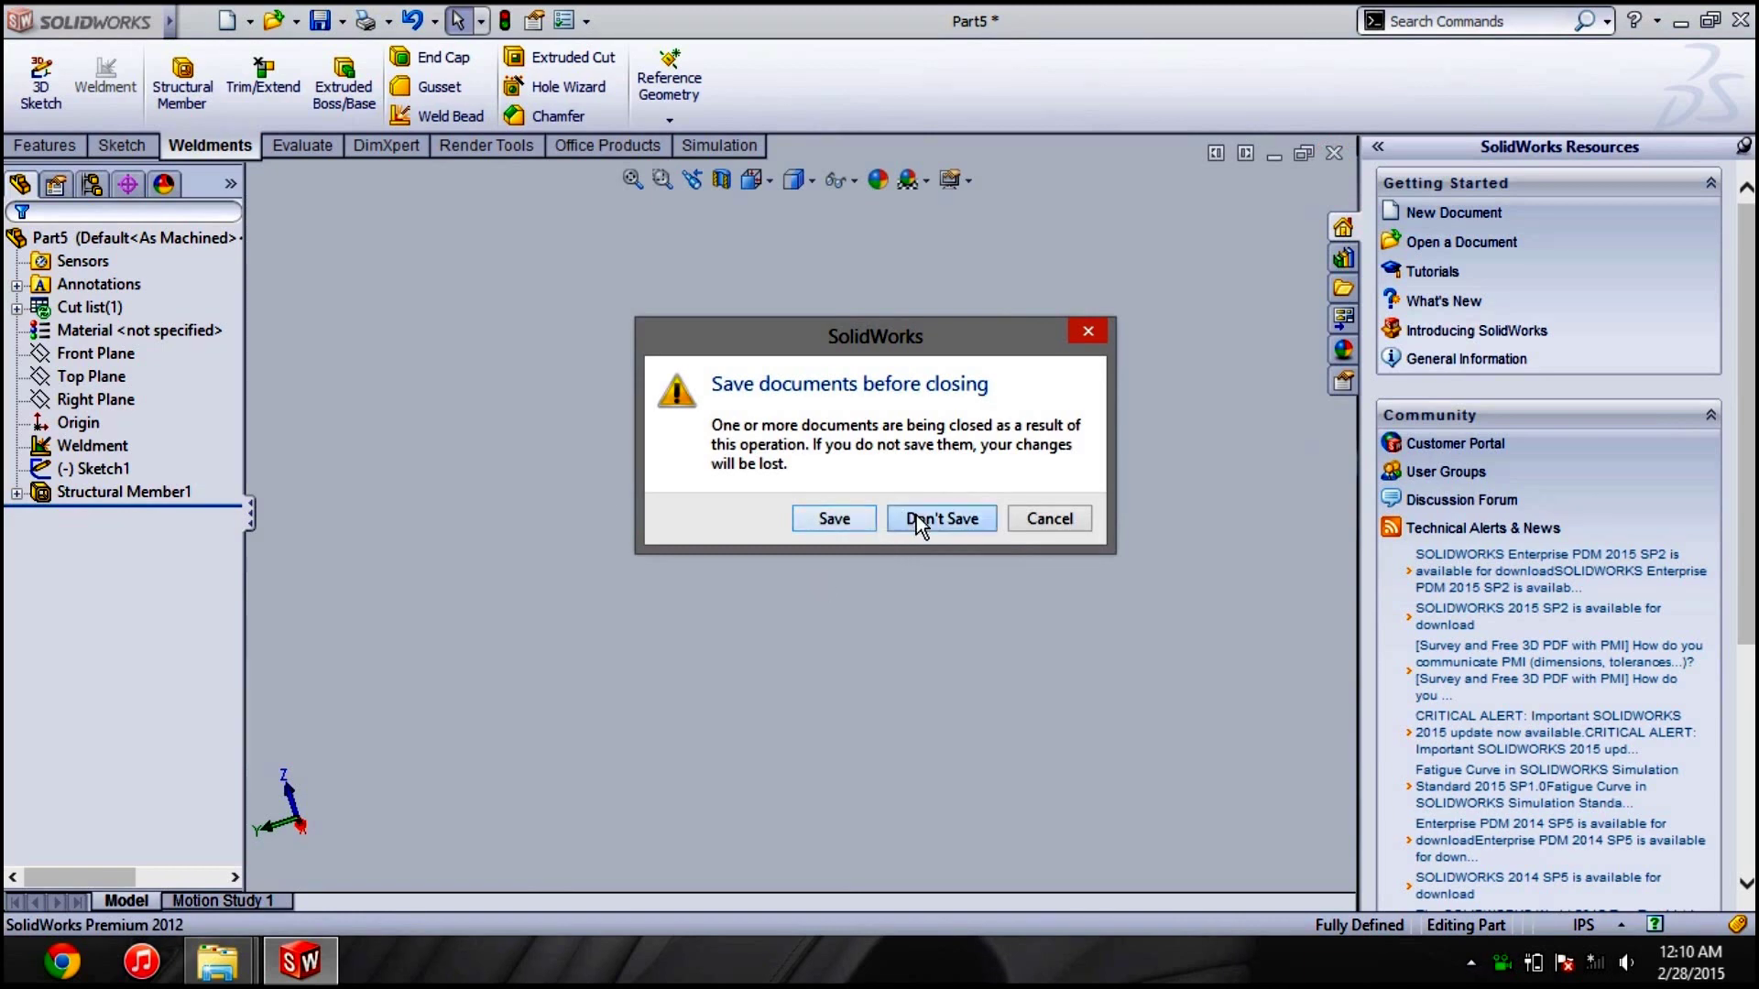
{"action": "left_click", "coordinate": [919, 522]}
{"action": "left_click", "coordinate": [225, 21]}
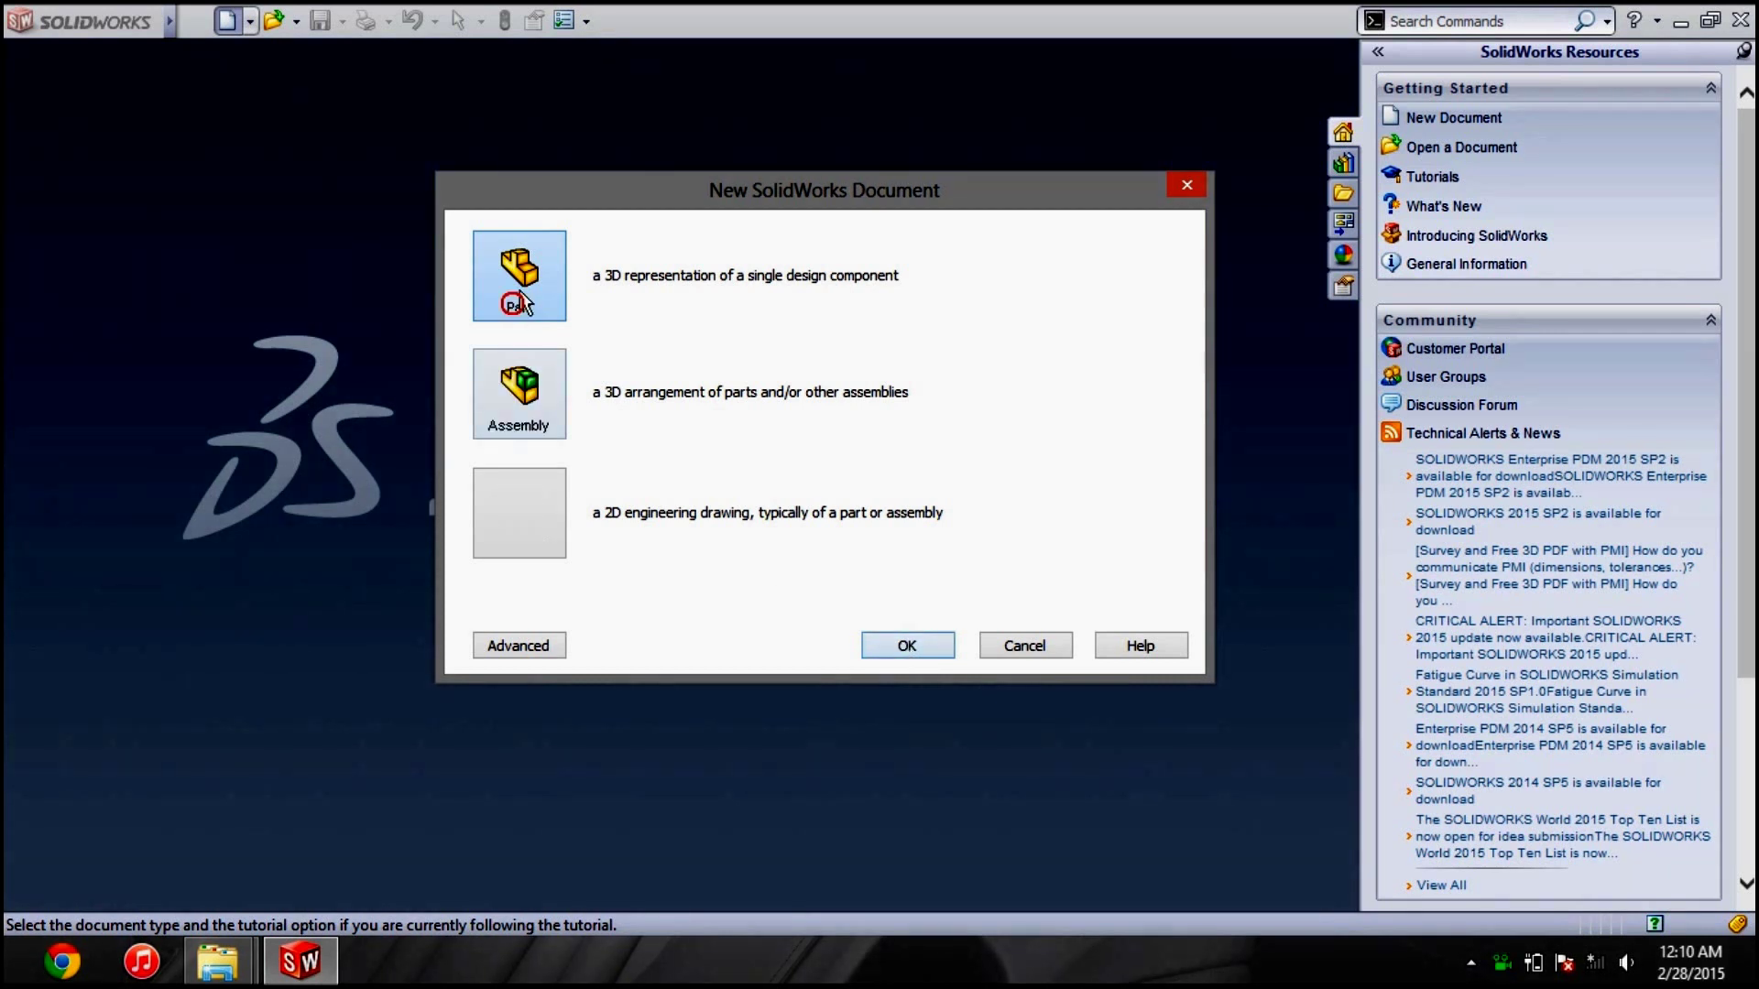
{"action": "left_click", "coordinate": [932, 643]}
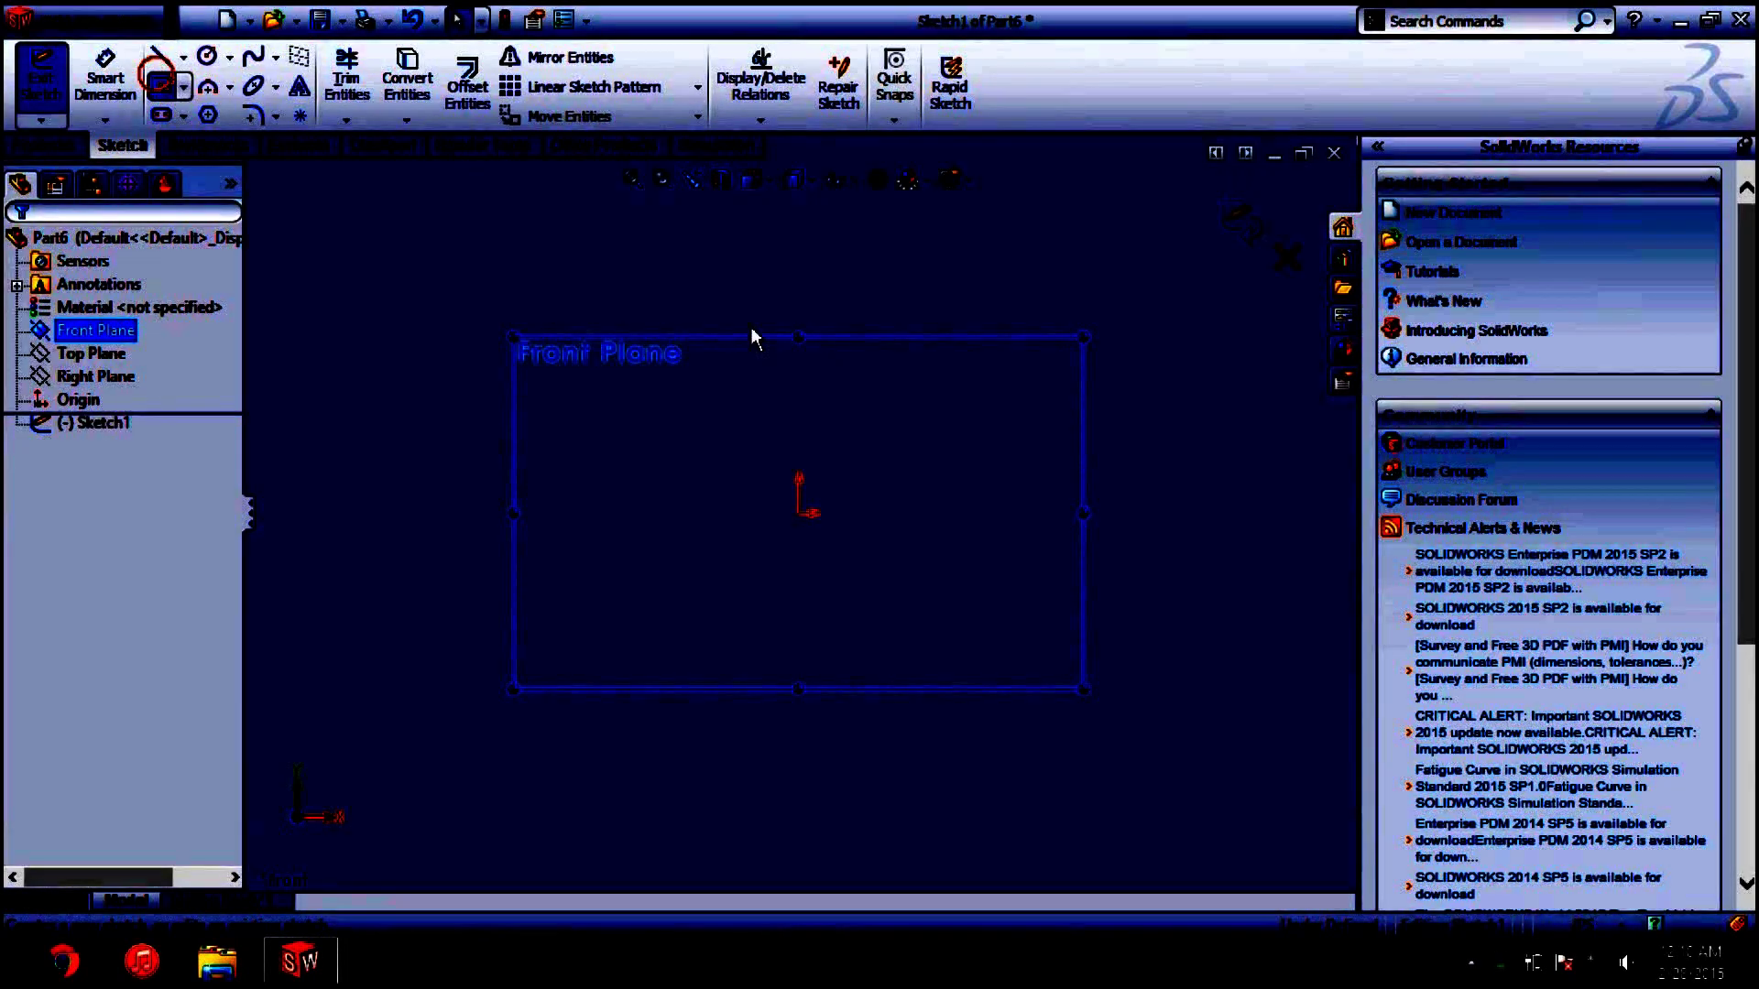
Sketch two center rectangles at the origin on the Front Plane, about 3.4 × 2.6 in and 4.8 × 3.6 in, and exit the sketch
{"action": "left_click", "coordinate": [798, 504]}
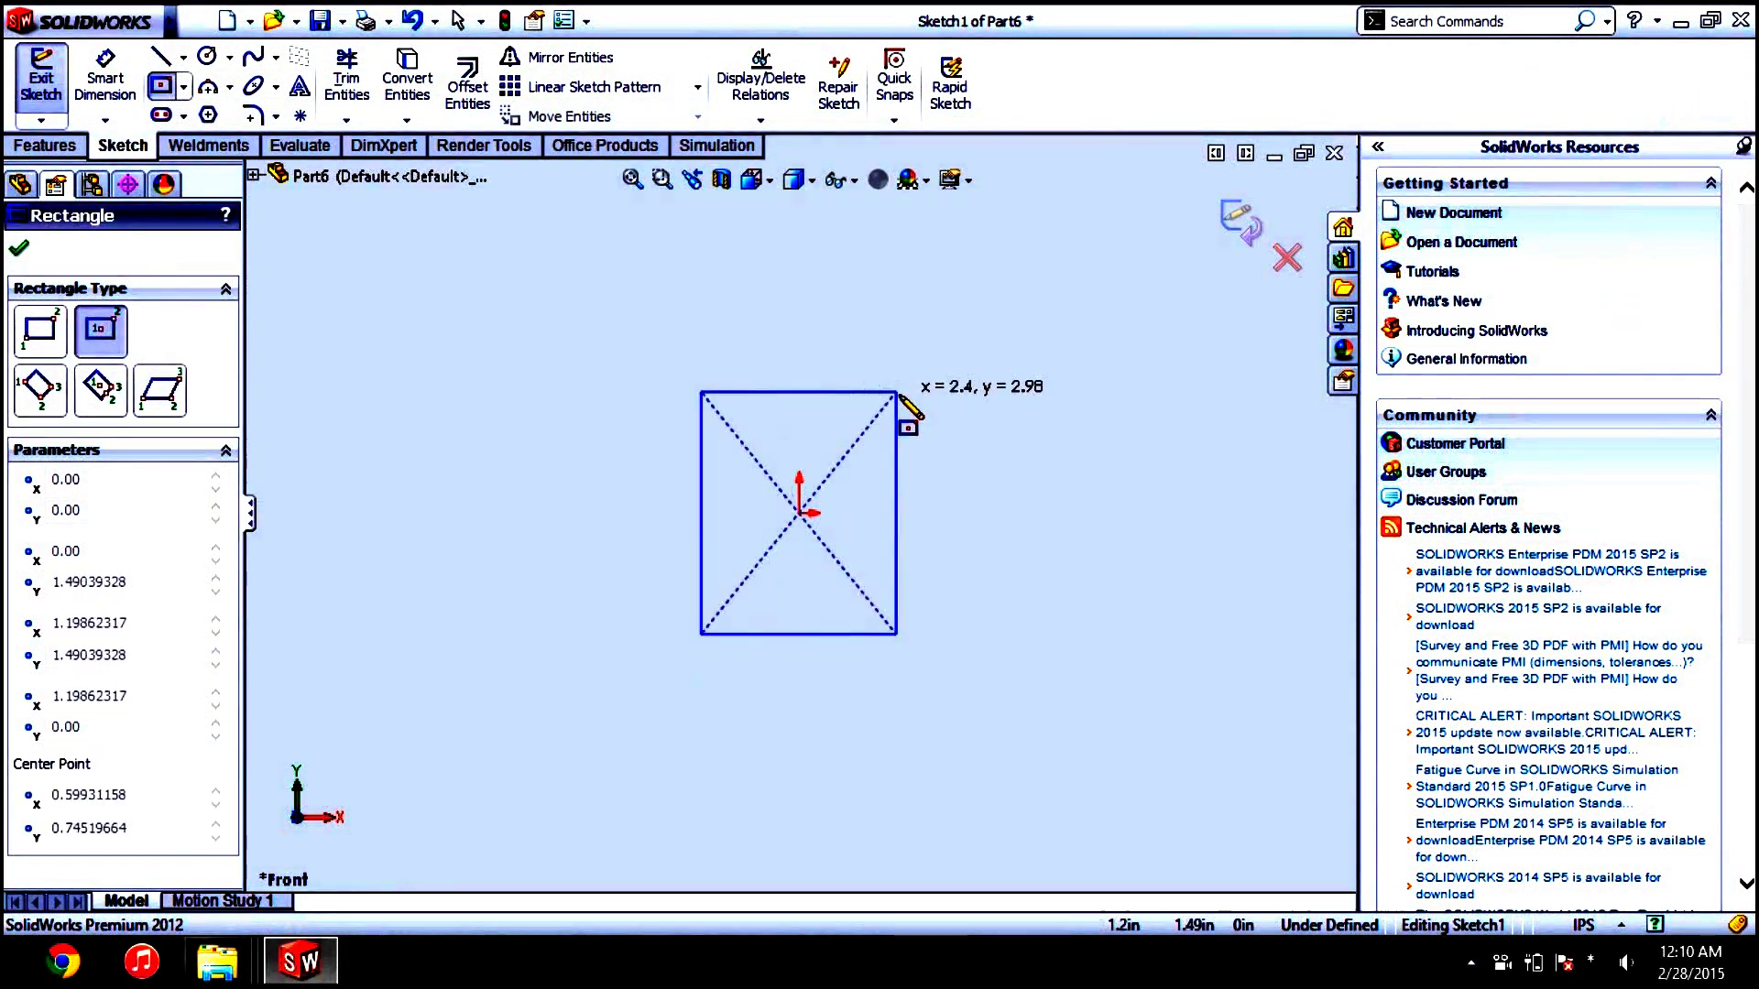
{"action": "left_click", "coordinate": [939, 407]}
{"action": "left_click", "coordinate": [801, 513]}
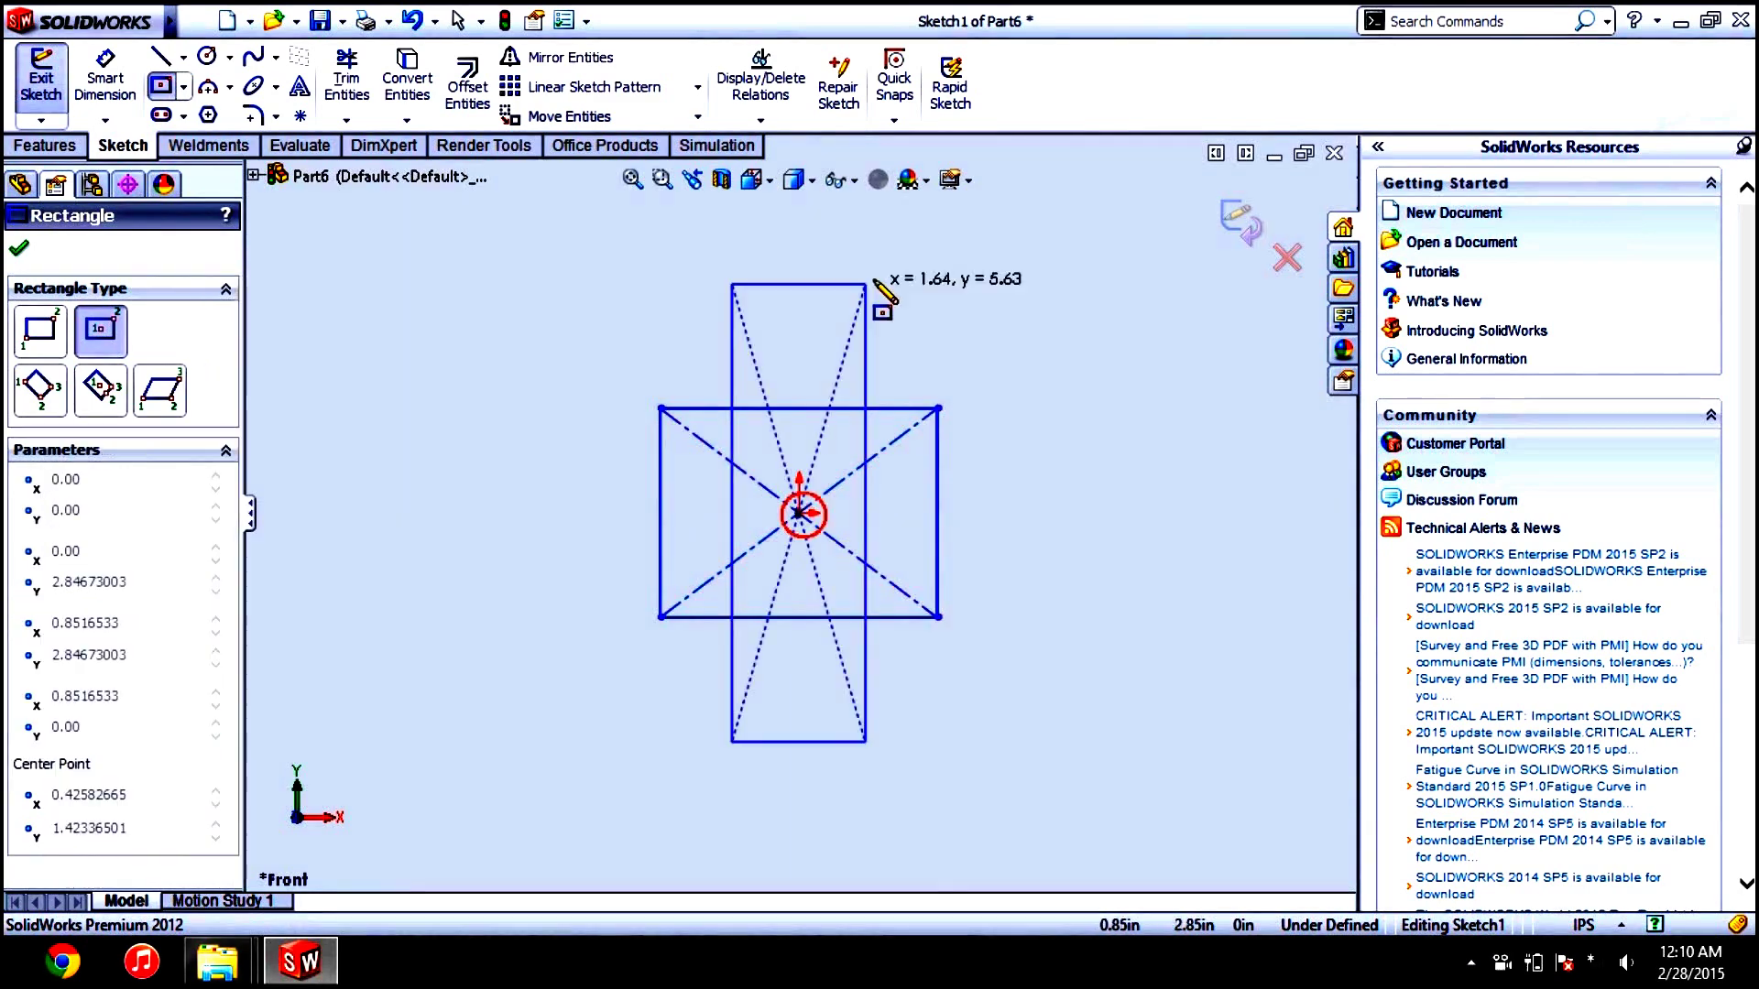
{"action": "left_click", "coordinate": [994, 365]}
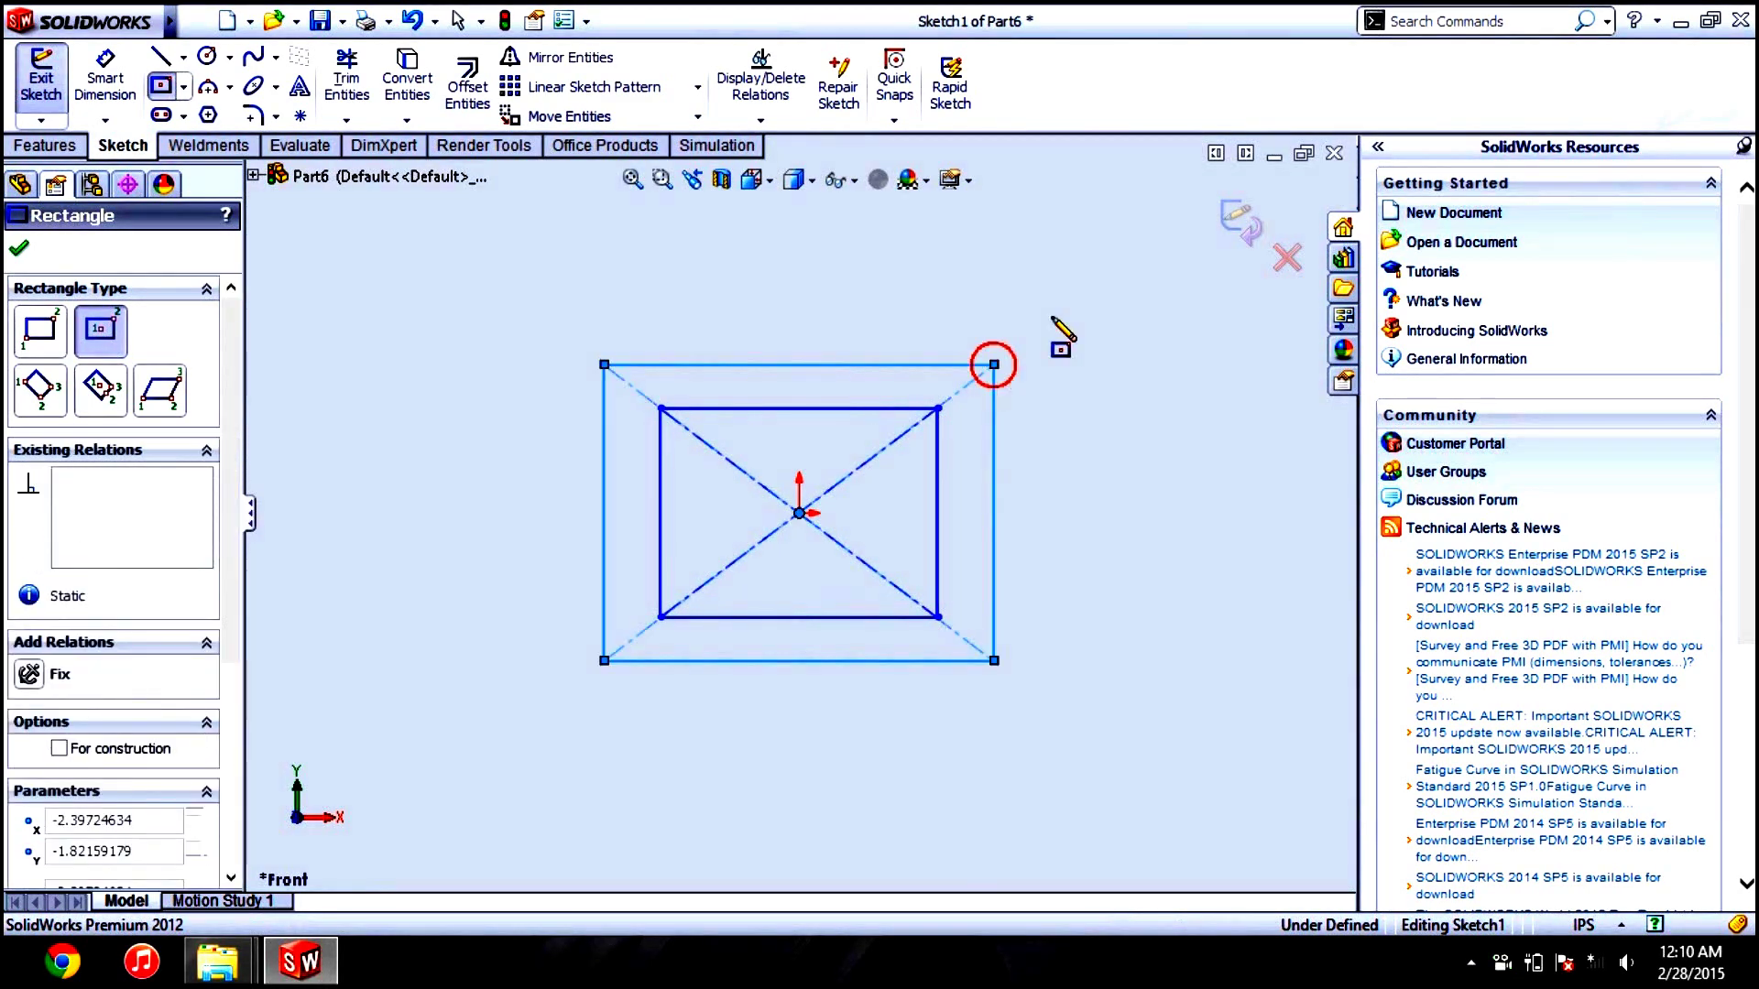
{"action": "left_click", "coordinate": [1236, 220]}
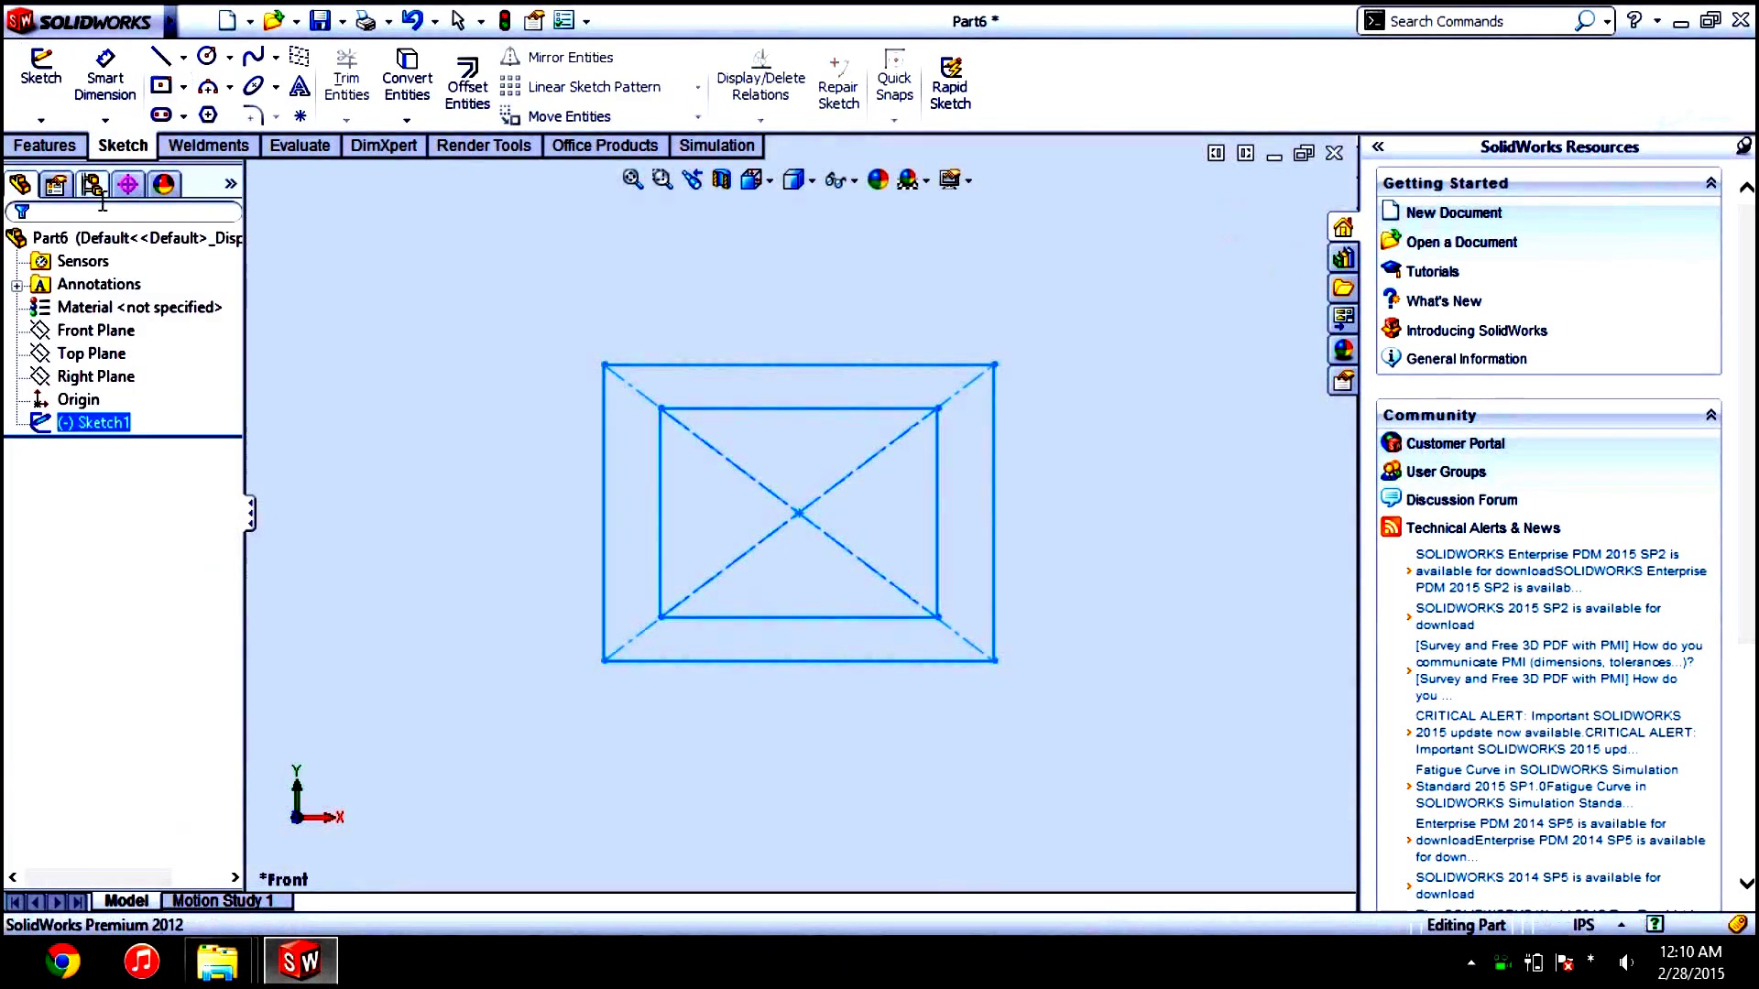
{"action": "left_click", "coordinate": [114, 101]}
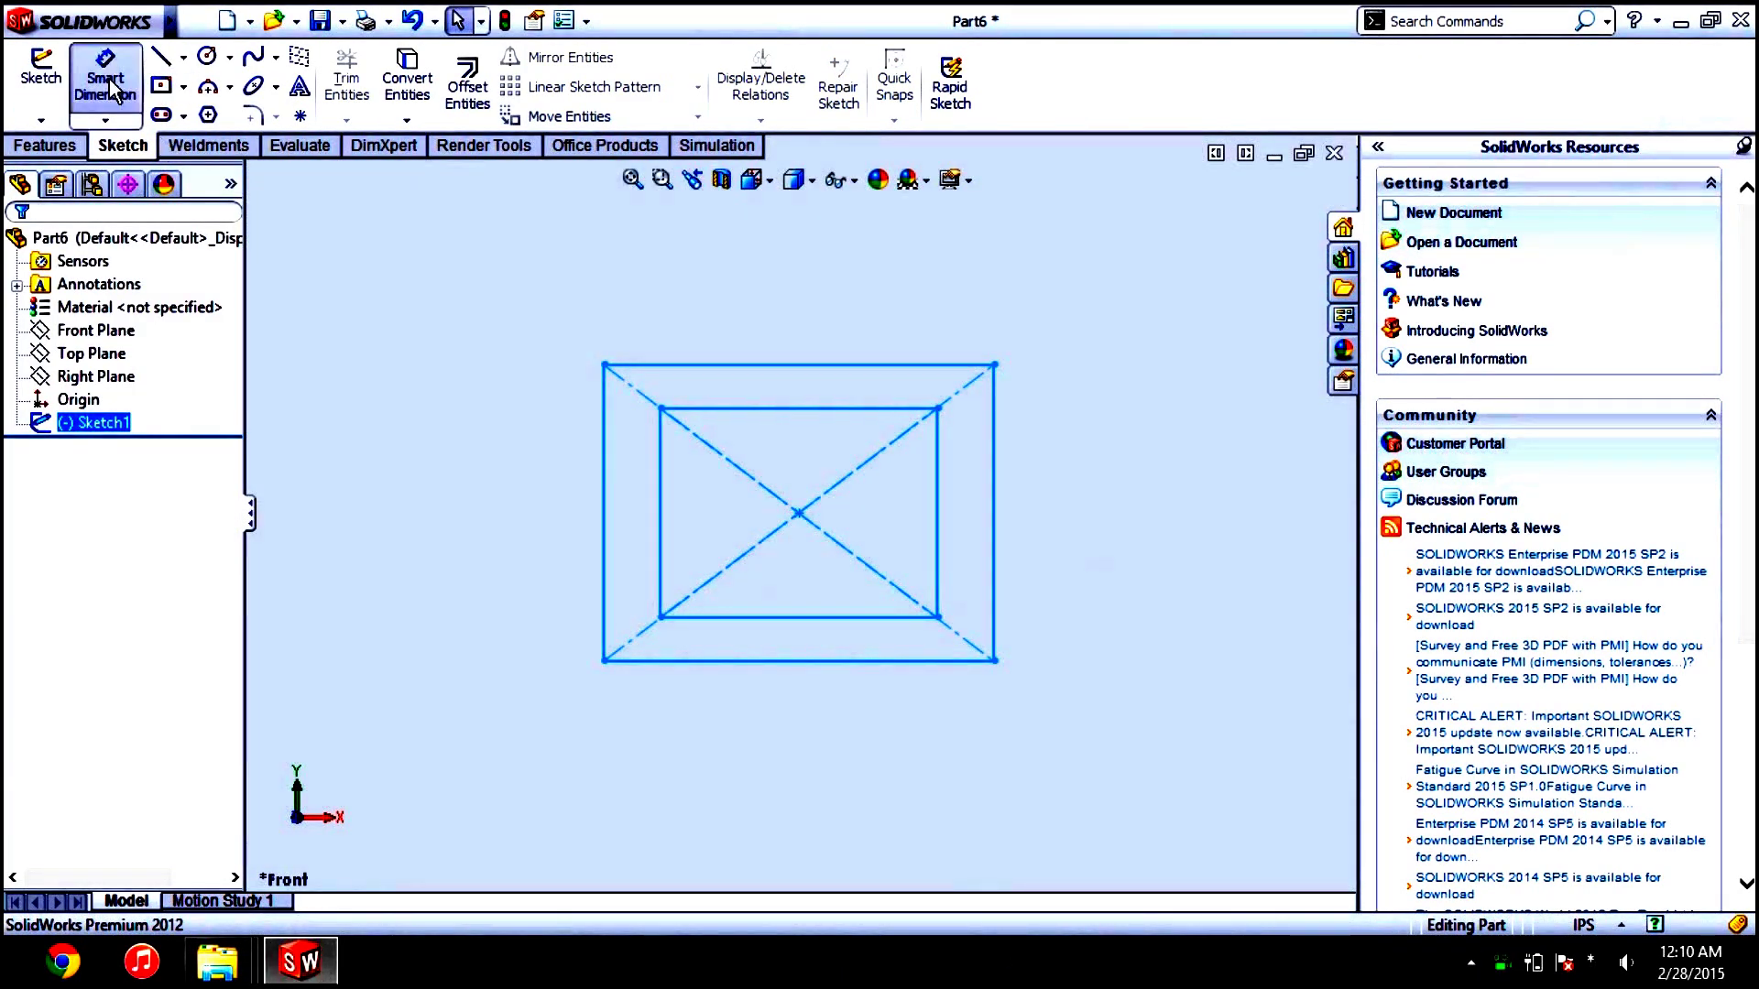
{"action": "left_click", "coordinate": [945, 548]}
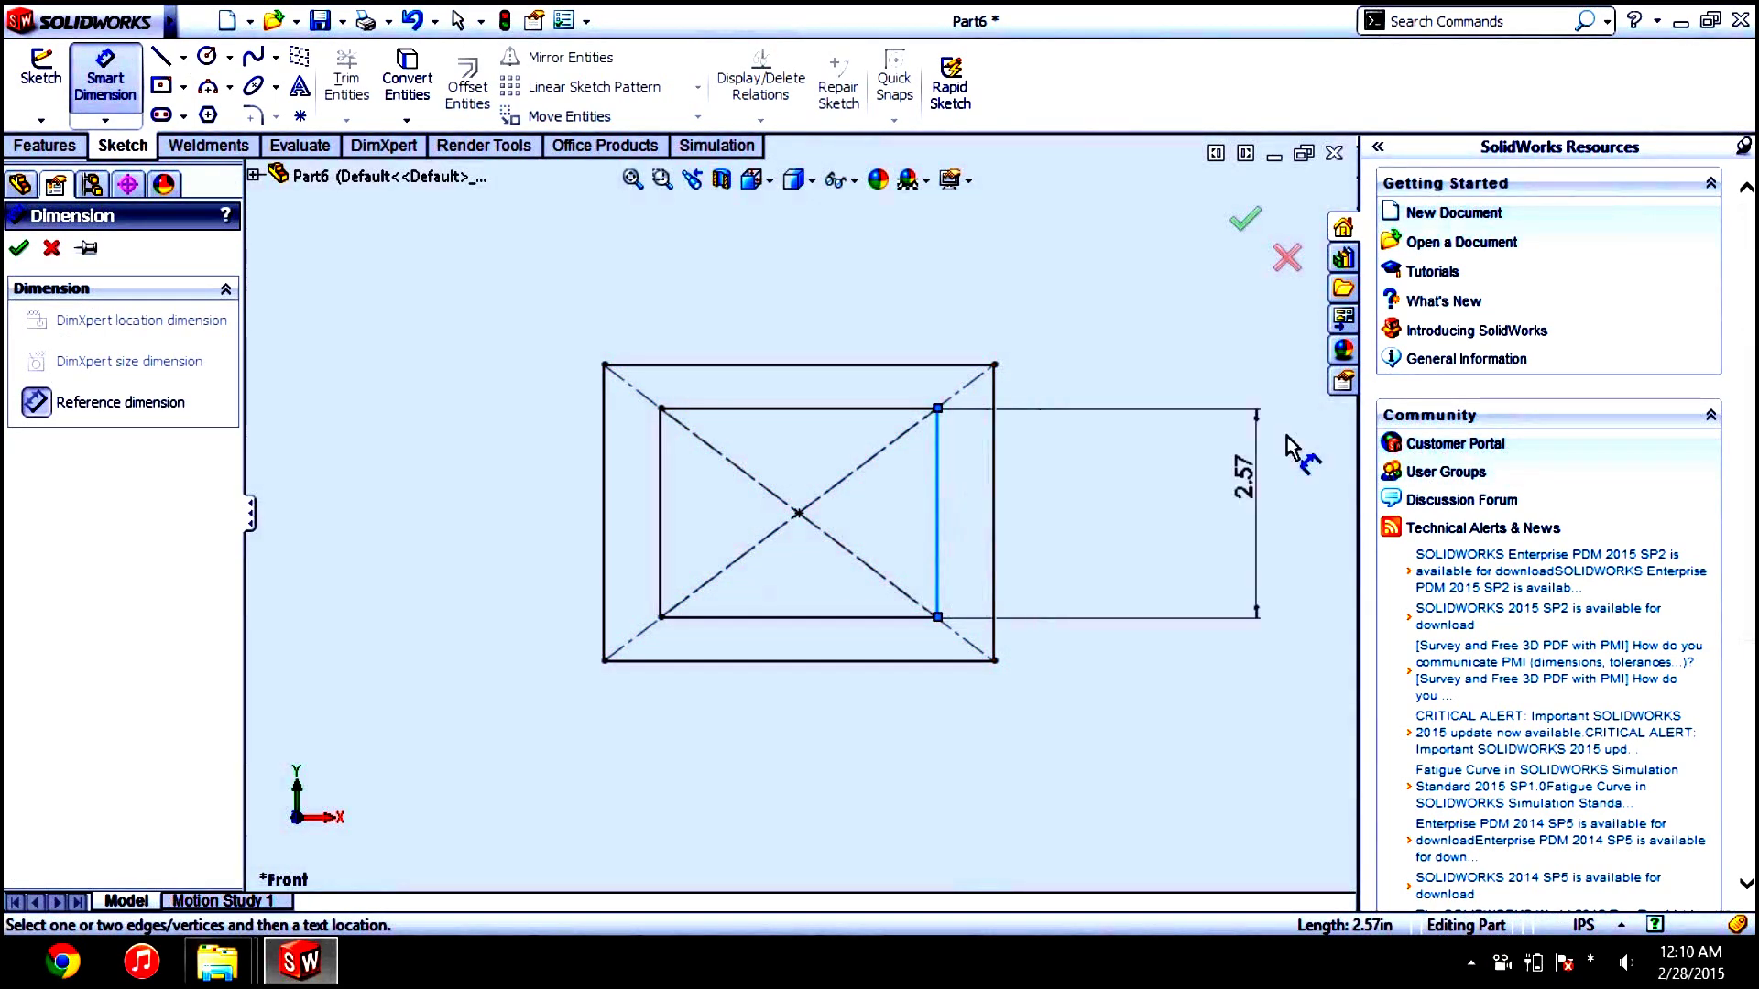
{"action": "left_click", "coordinate": [1290, 257]}
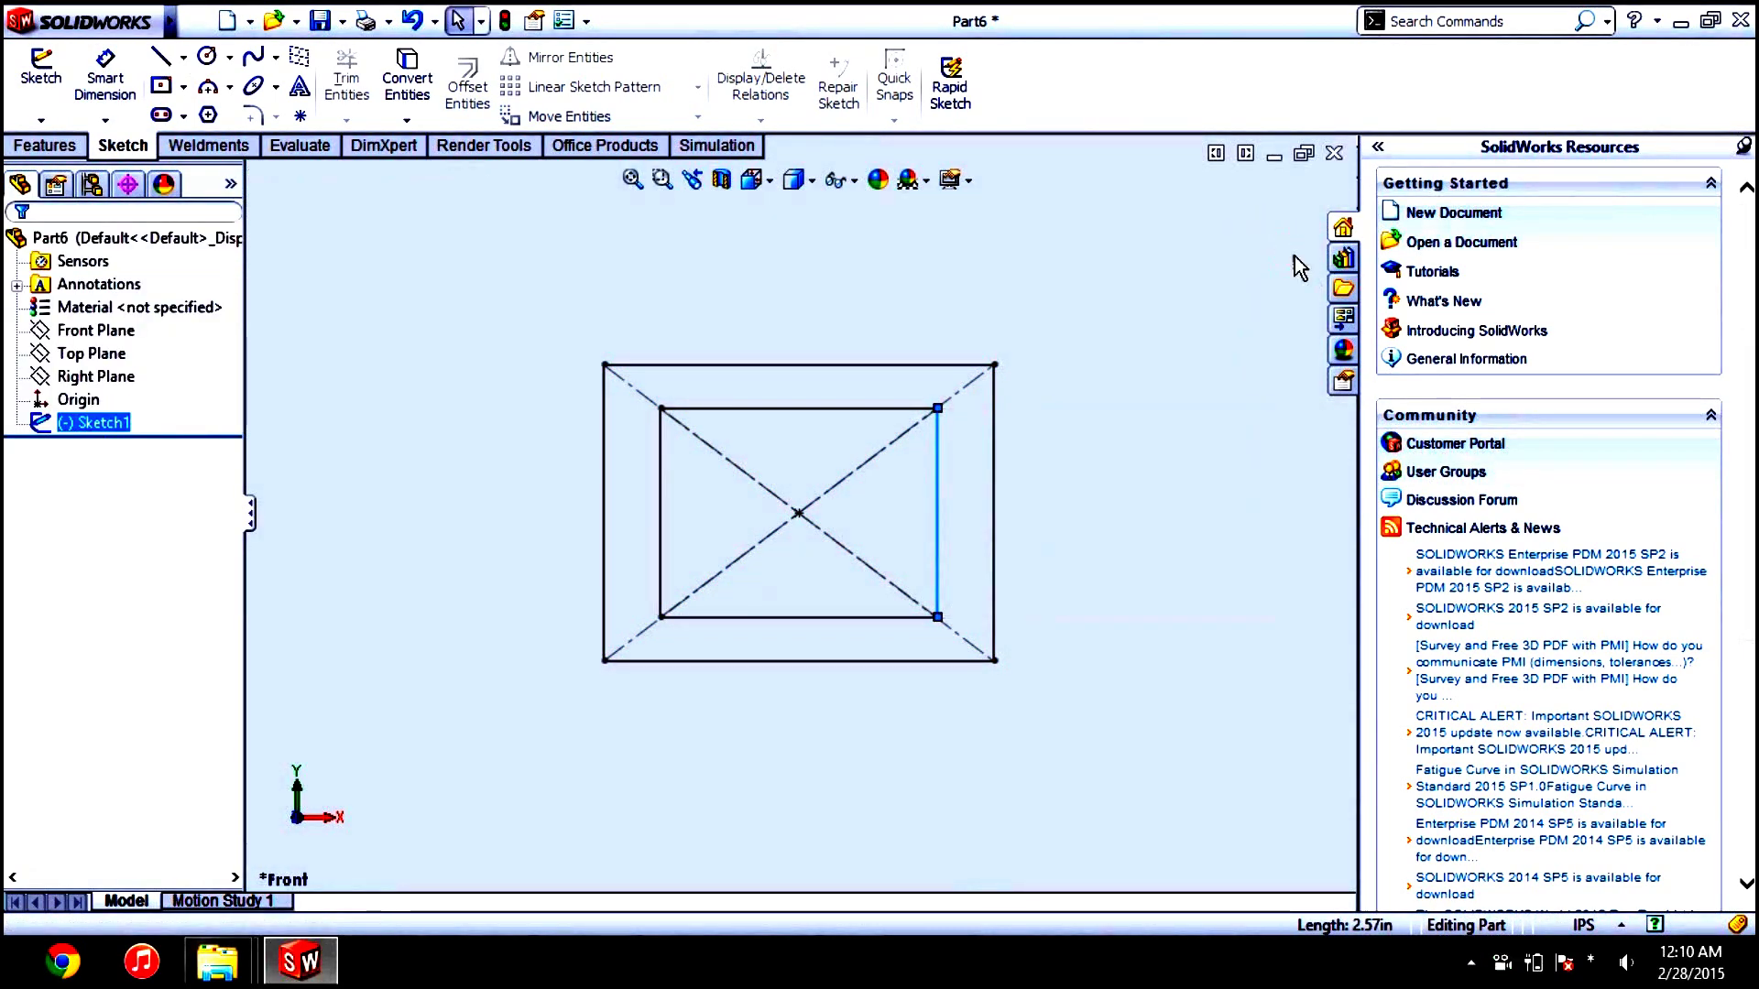
Reopen Sketch1 for editing and dimension the inner rectangle's height to 1 in
{"action": "right_click", "coordinate": [87, 424]}
{"action": "left_click", "coordinate": [113, 389]}
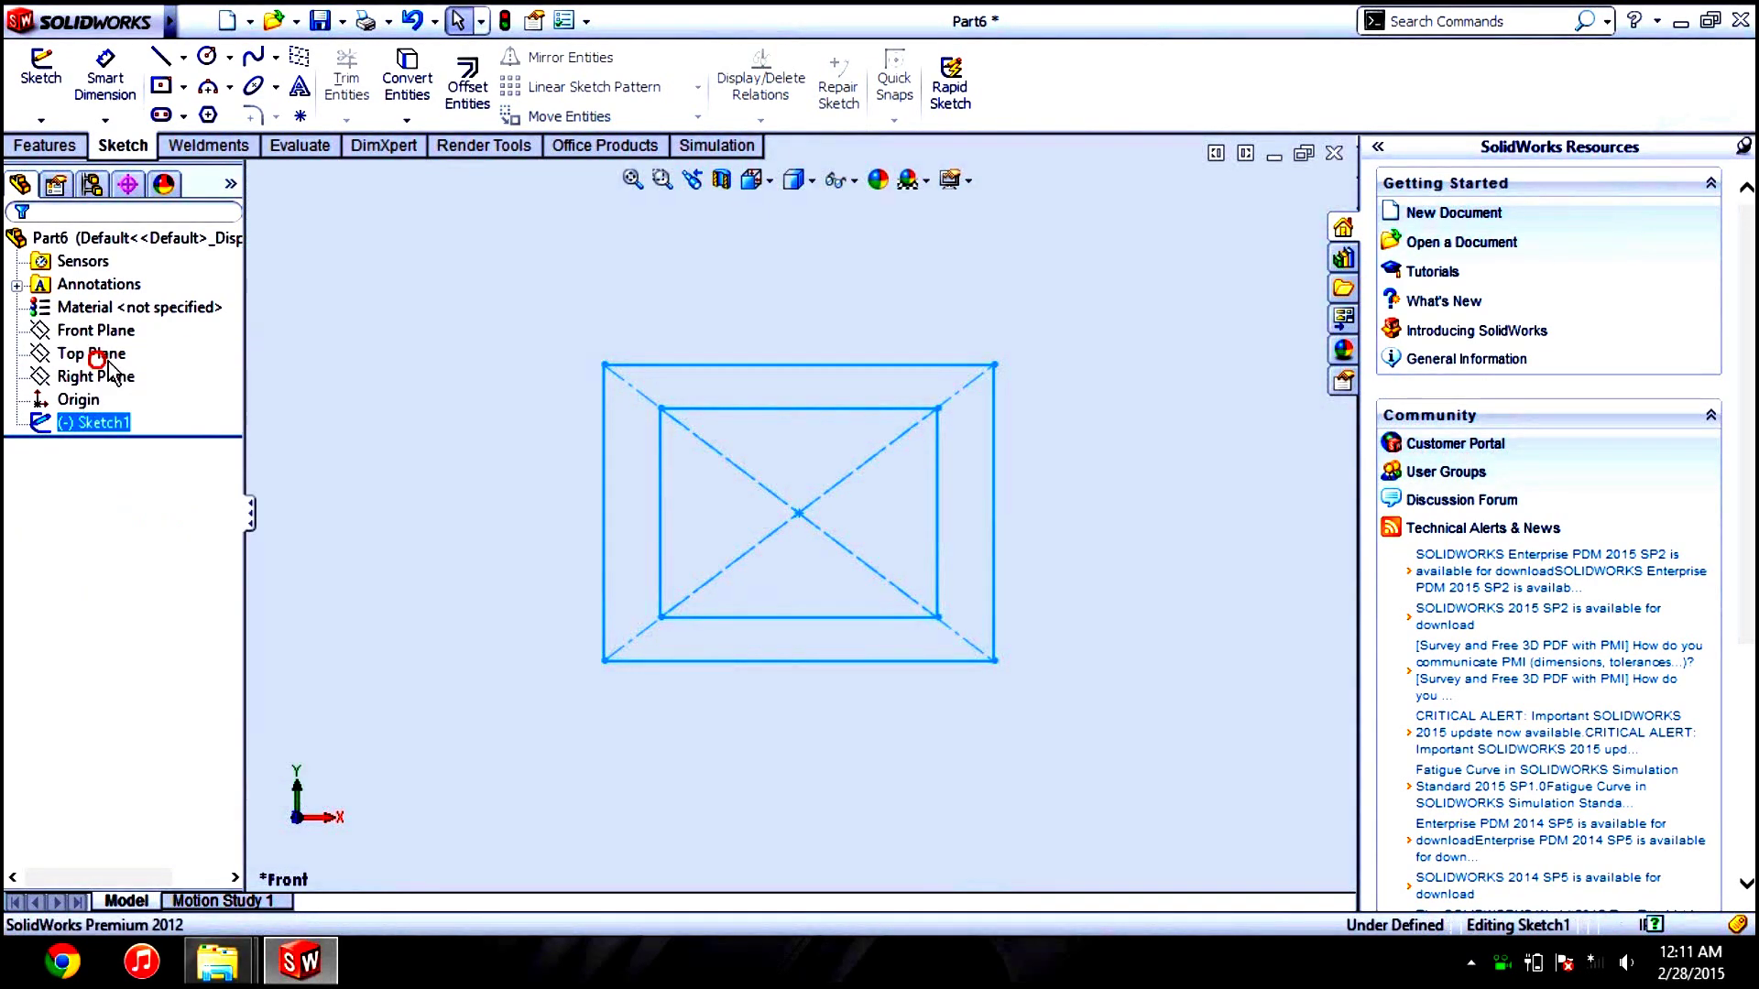
{"action": "left_click", "coordinate": [104, 82]}
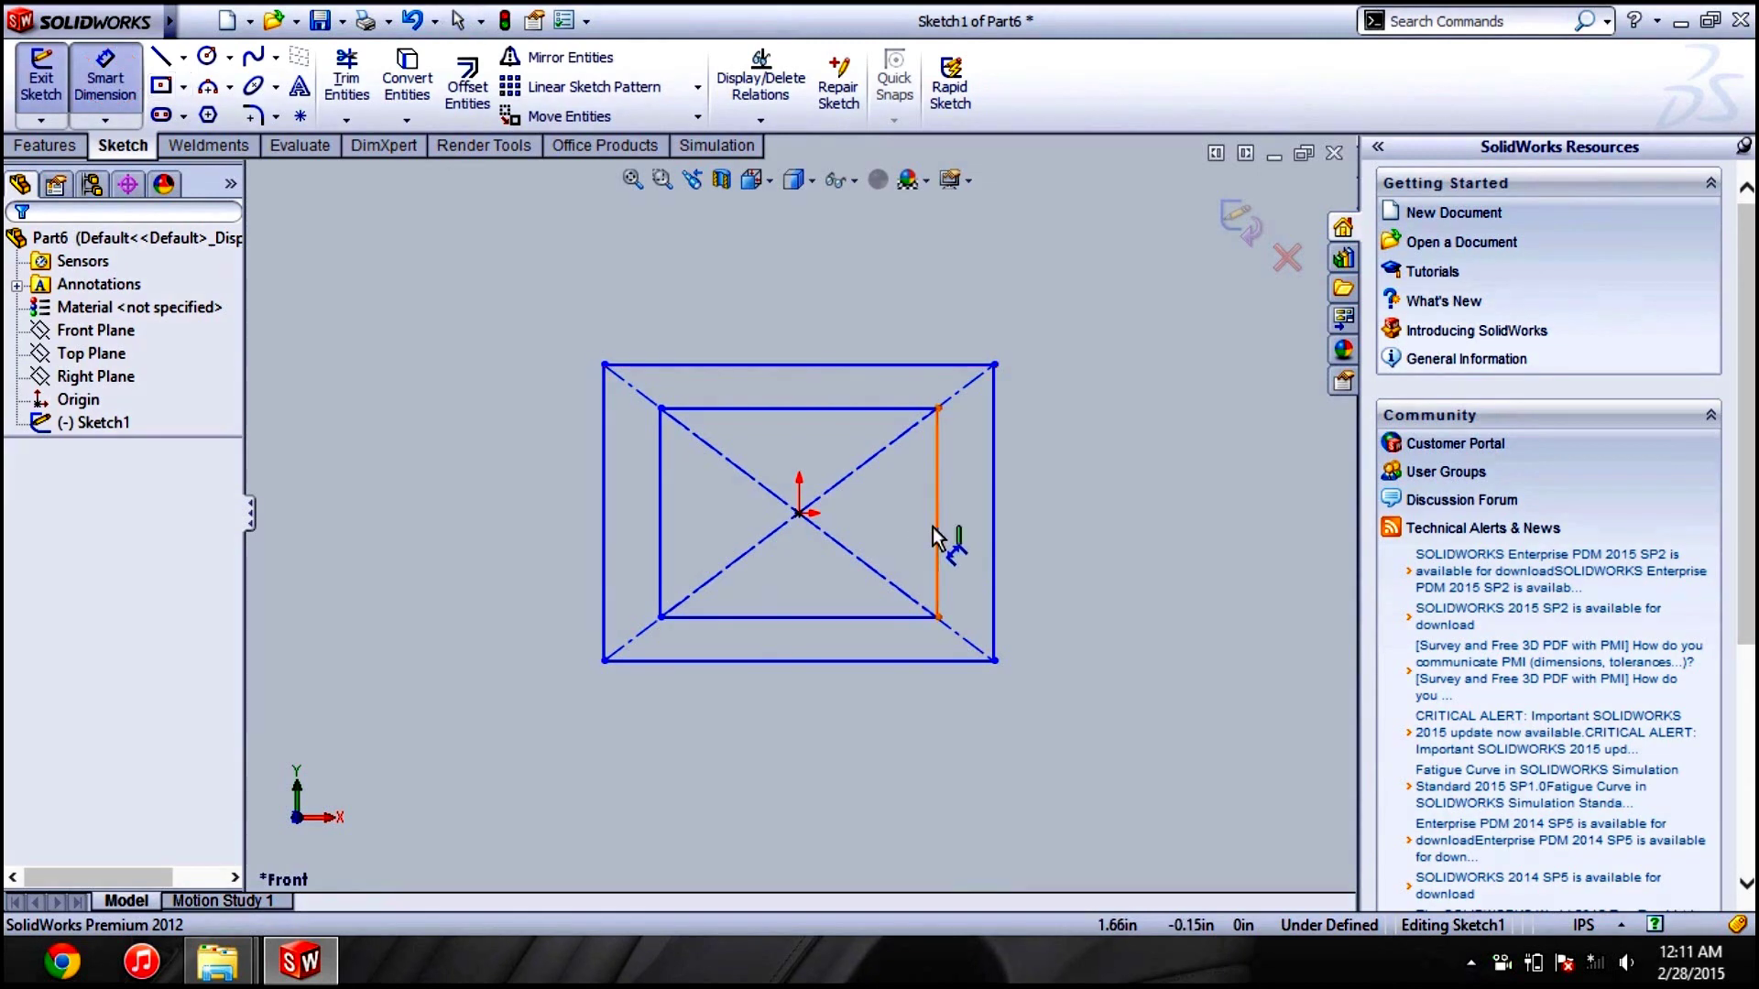
{"action": "left_click", "coordinate": [948, 524]}
{"action": "left_click", "coordinate": [1041, 510]}
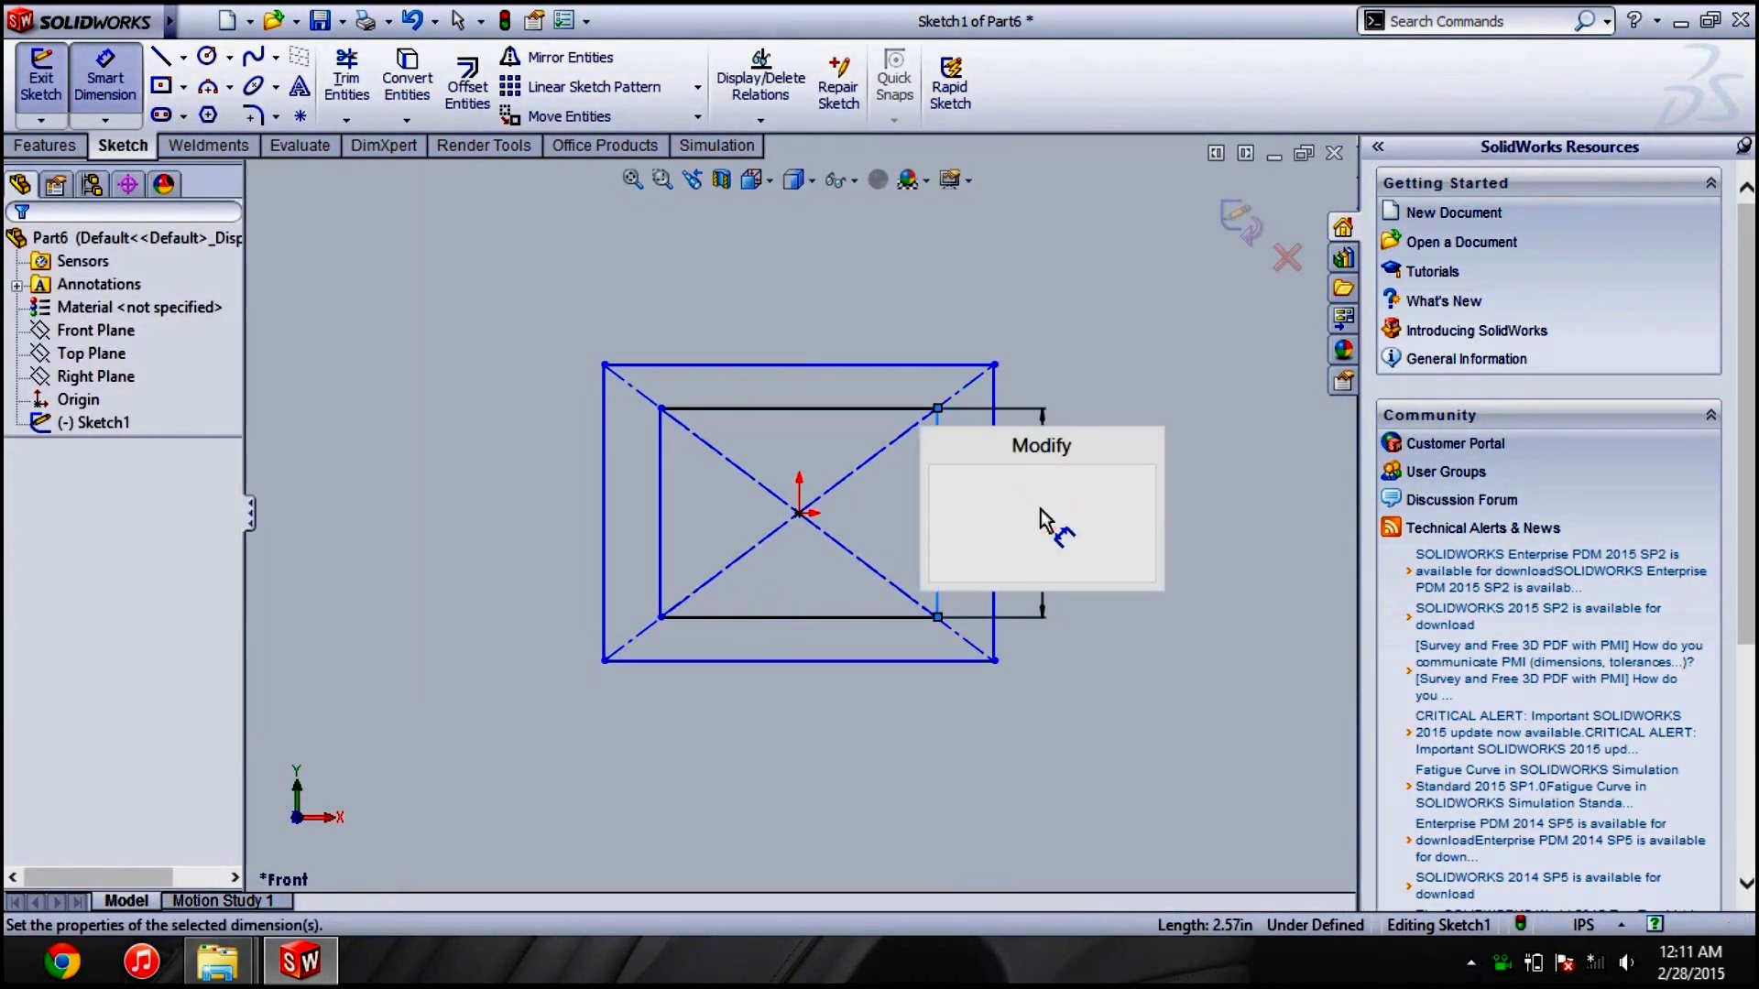
{"action": "type", "text": "1"}
{"action": "key", "text": "Return"}
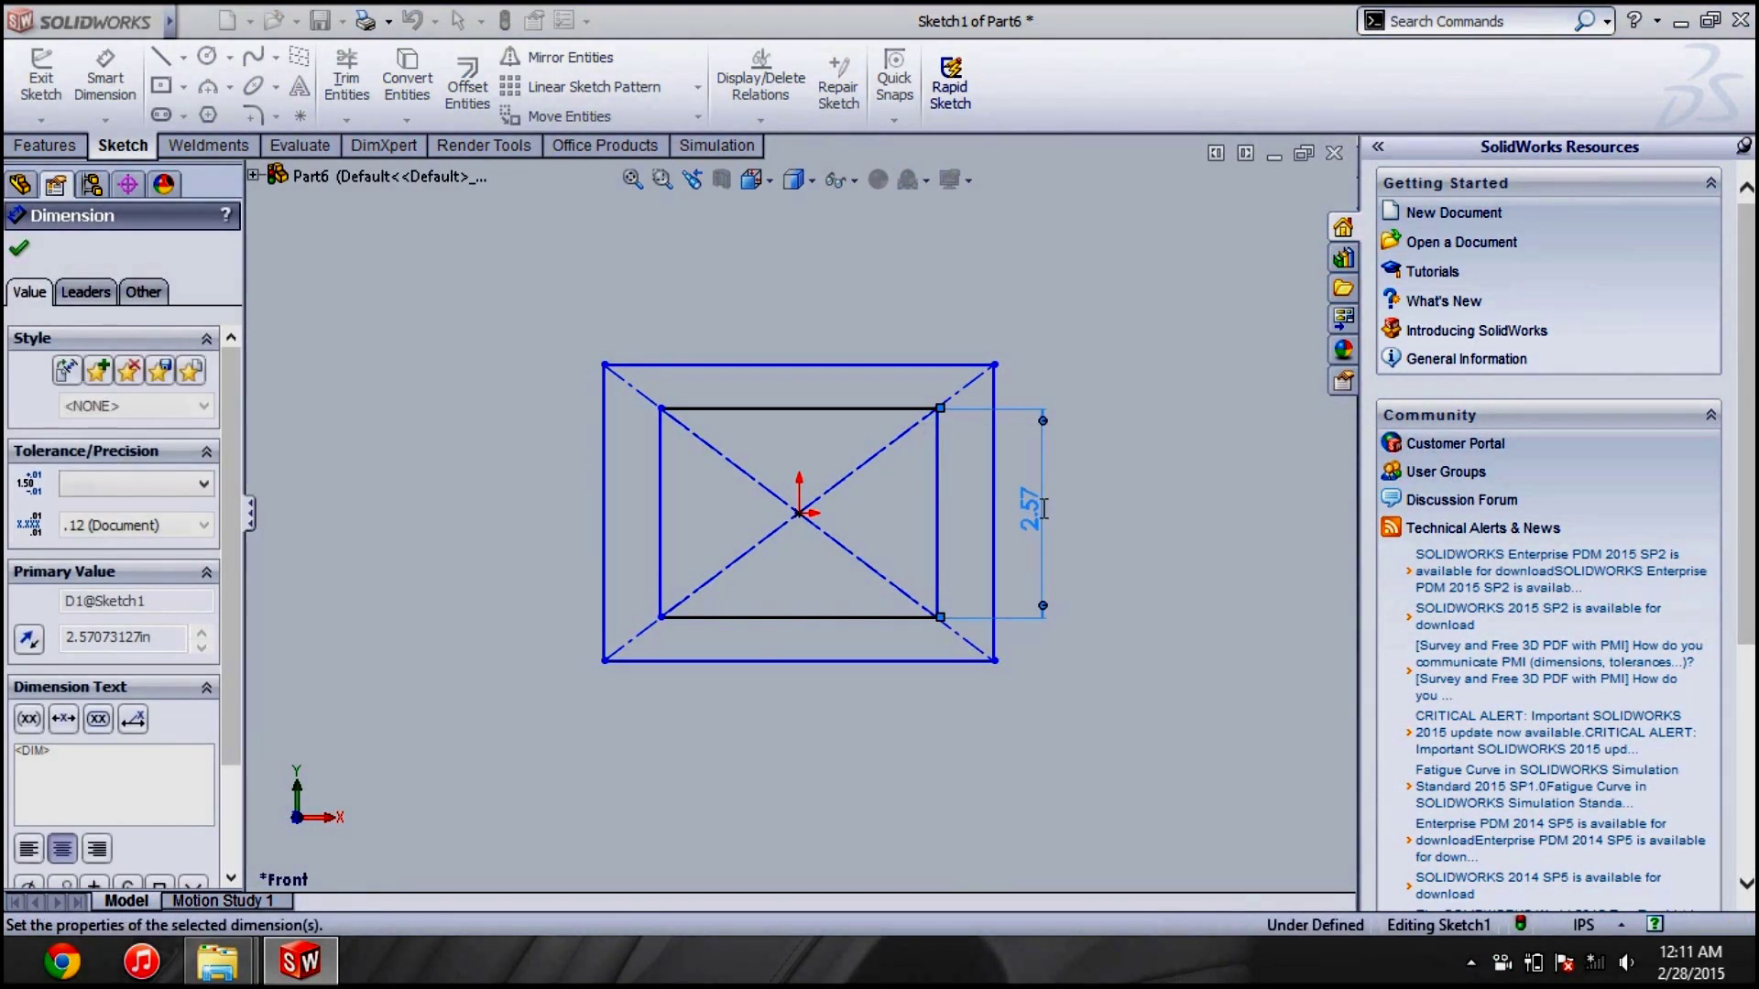
Dimension the inner rectangle's width to 1 in
{"action": "left_click", "coordinate": [836, 473]}
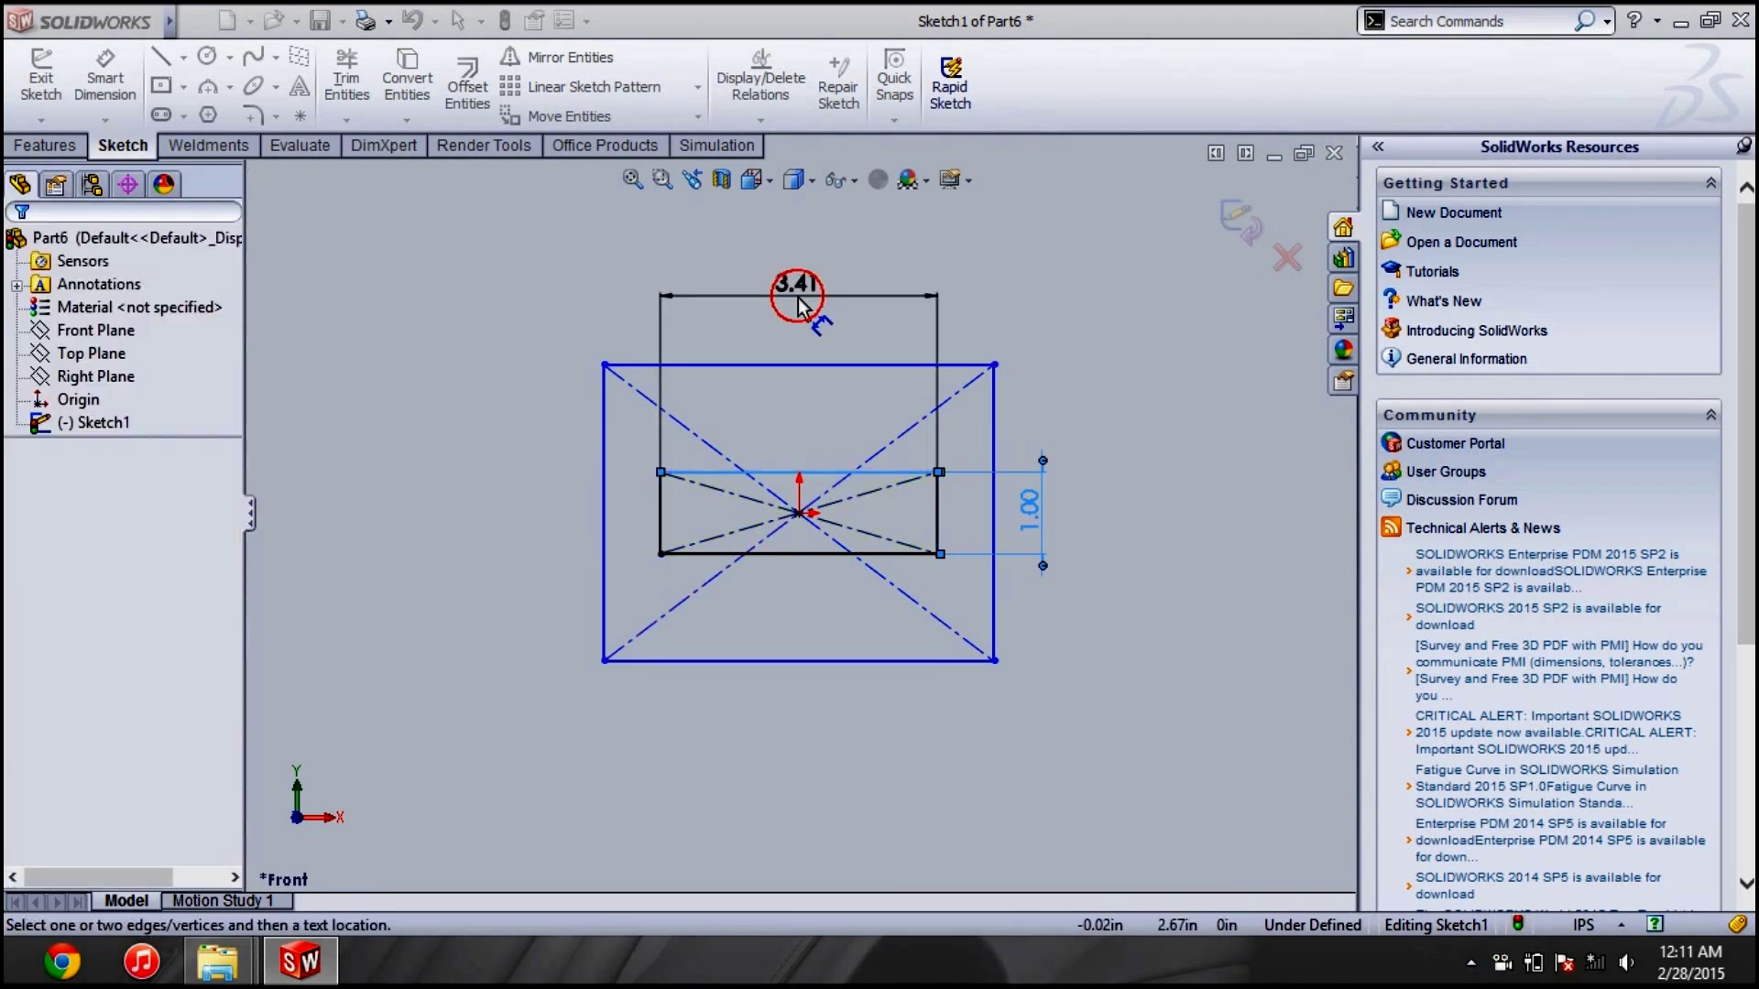
{"action": "left_click", "coordinate": [797, 309]}
{"action": "type", "text": "1"}
{"action": "key", "text": "Return"}
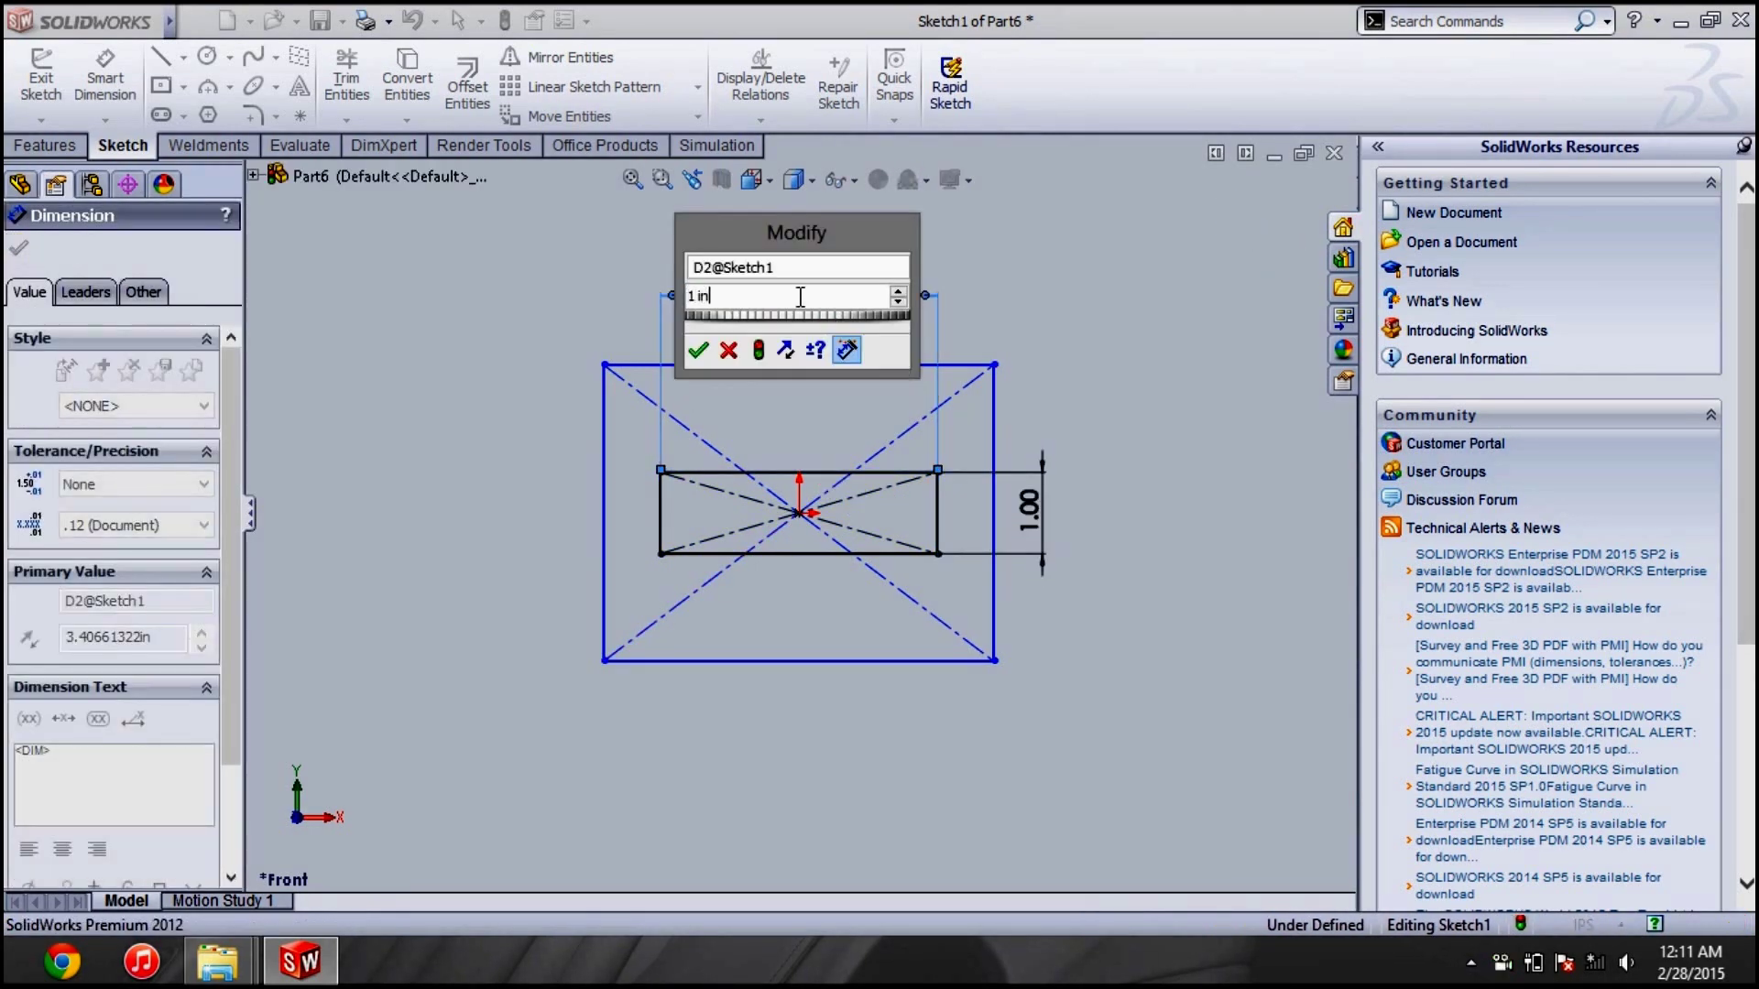
{"action": "key", "text": "Return"}
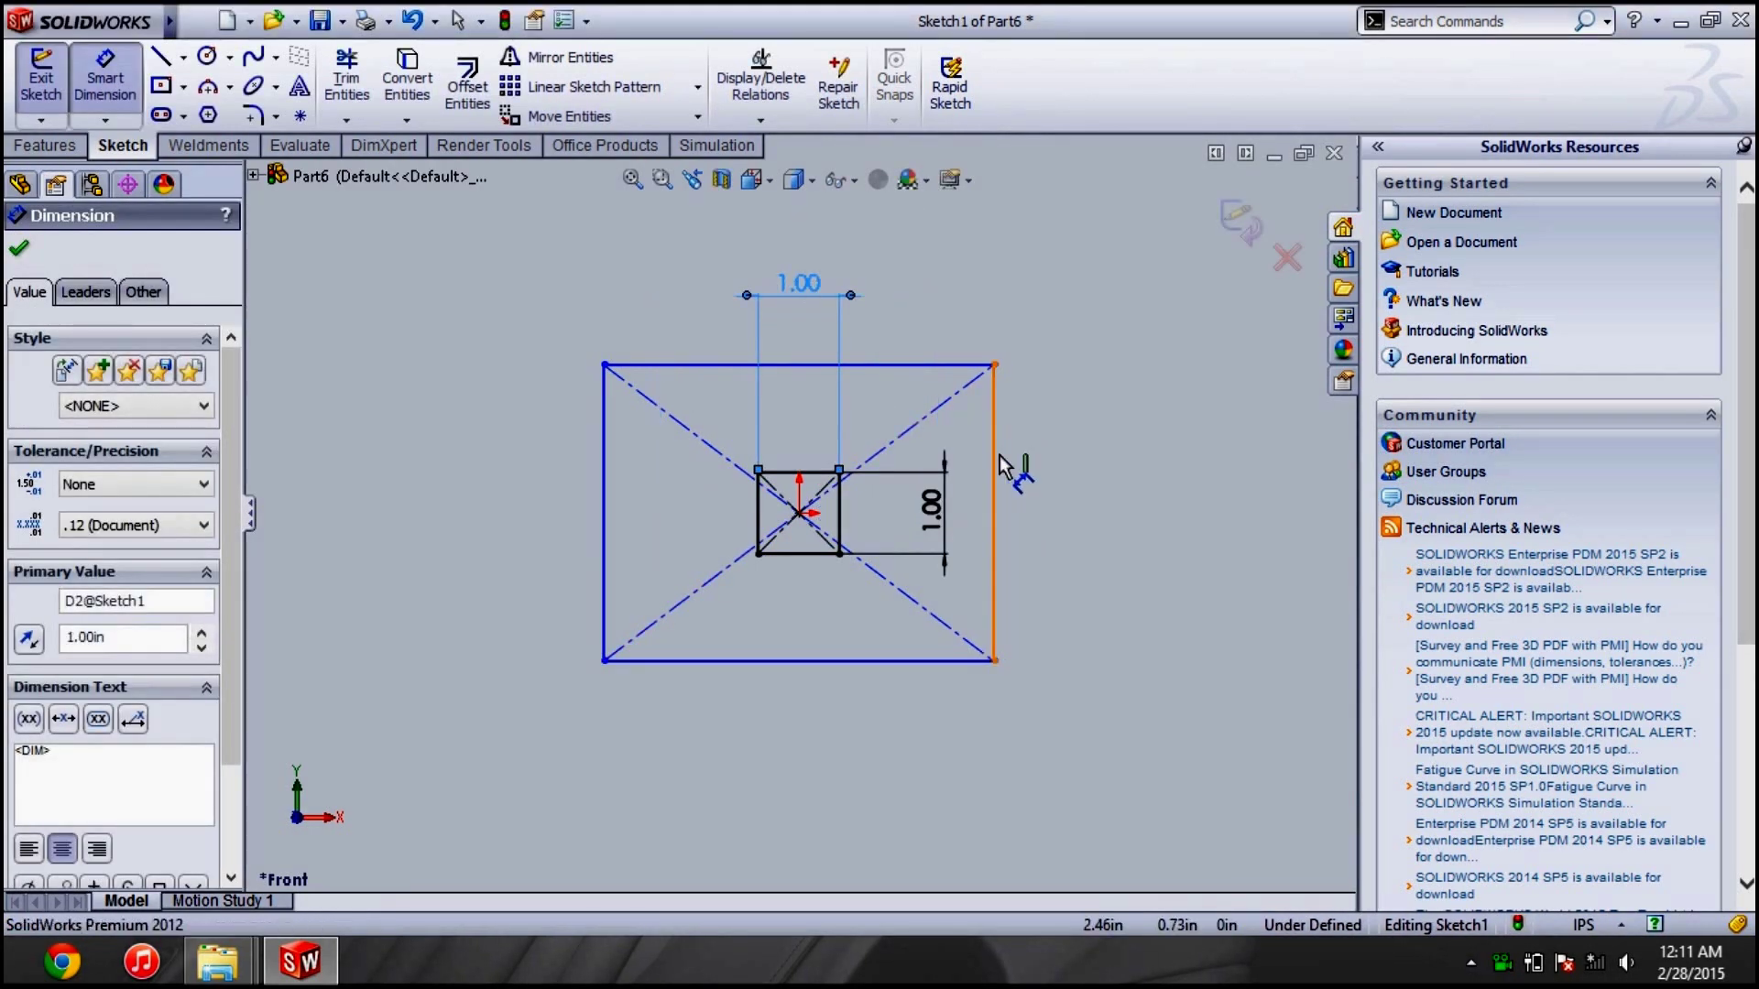
Dimension the outer rectangle's height and width to 1.3 in each and exit the sketch
{"action": "left_click", "coordinate": [998, 467]}
{"action": "left_click", "coordinate": [1070, 462]}
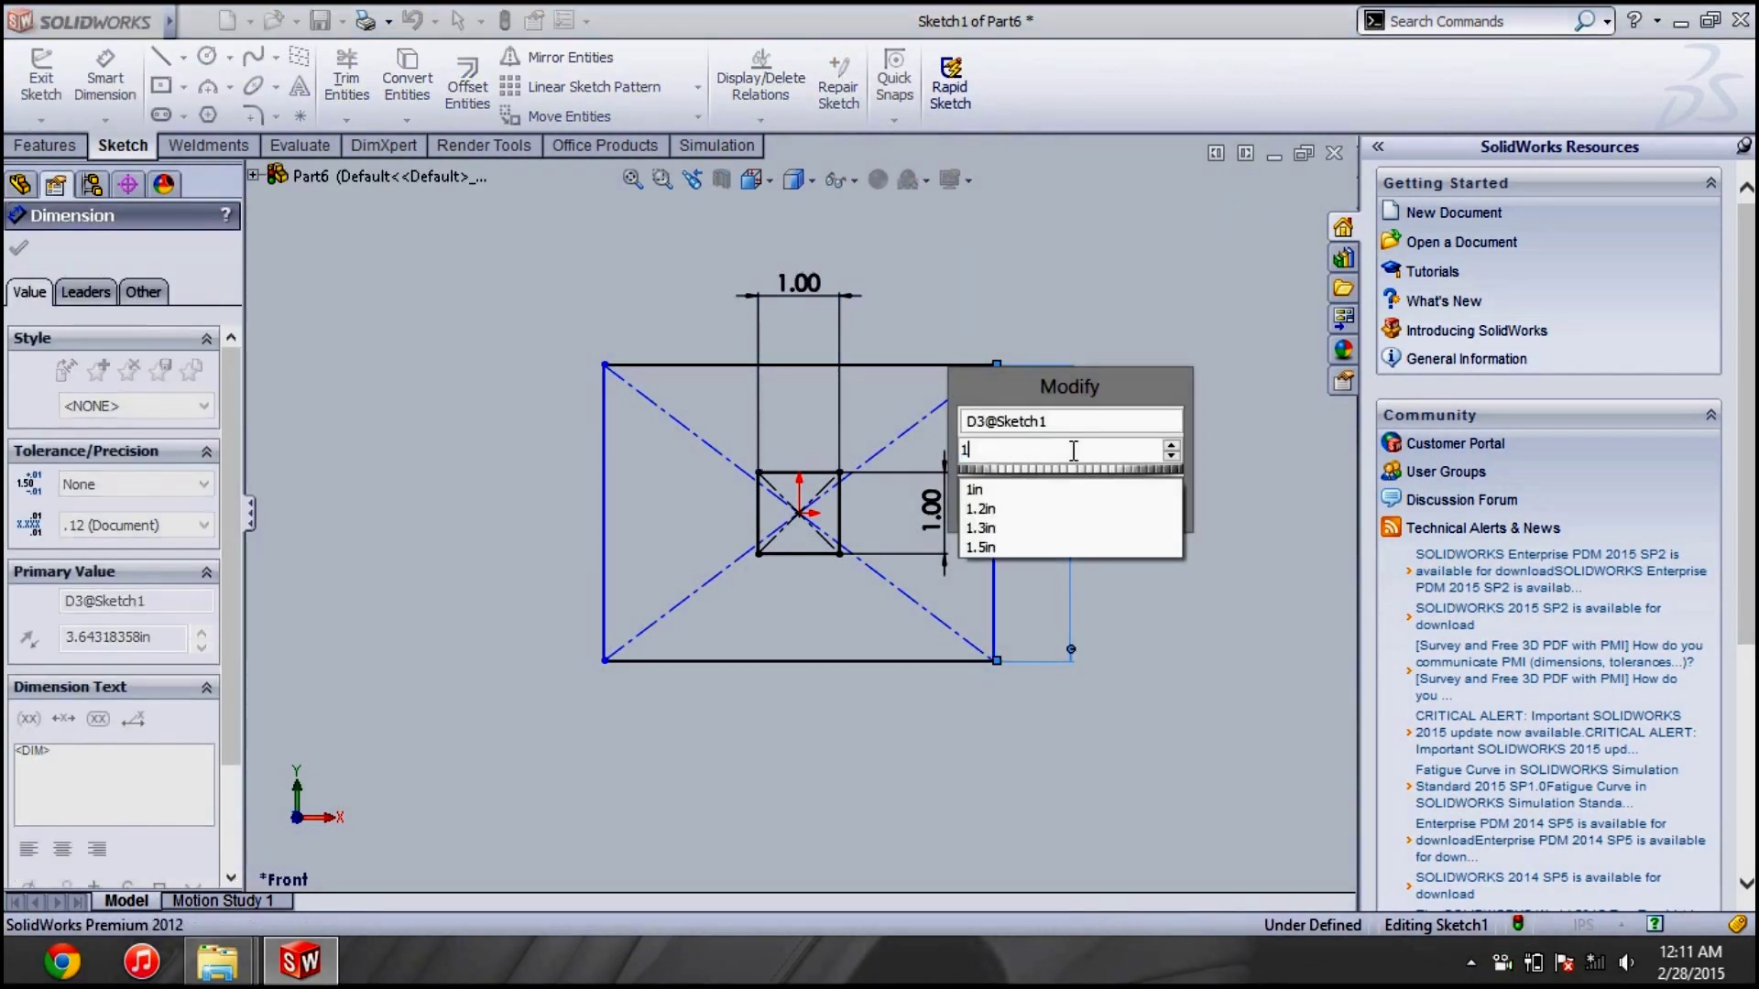
{"action": "key", "text": "Return"}
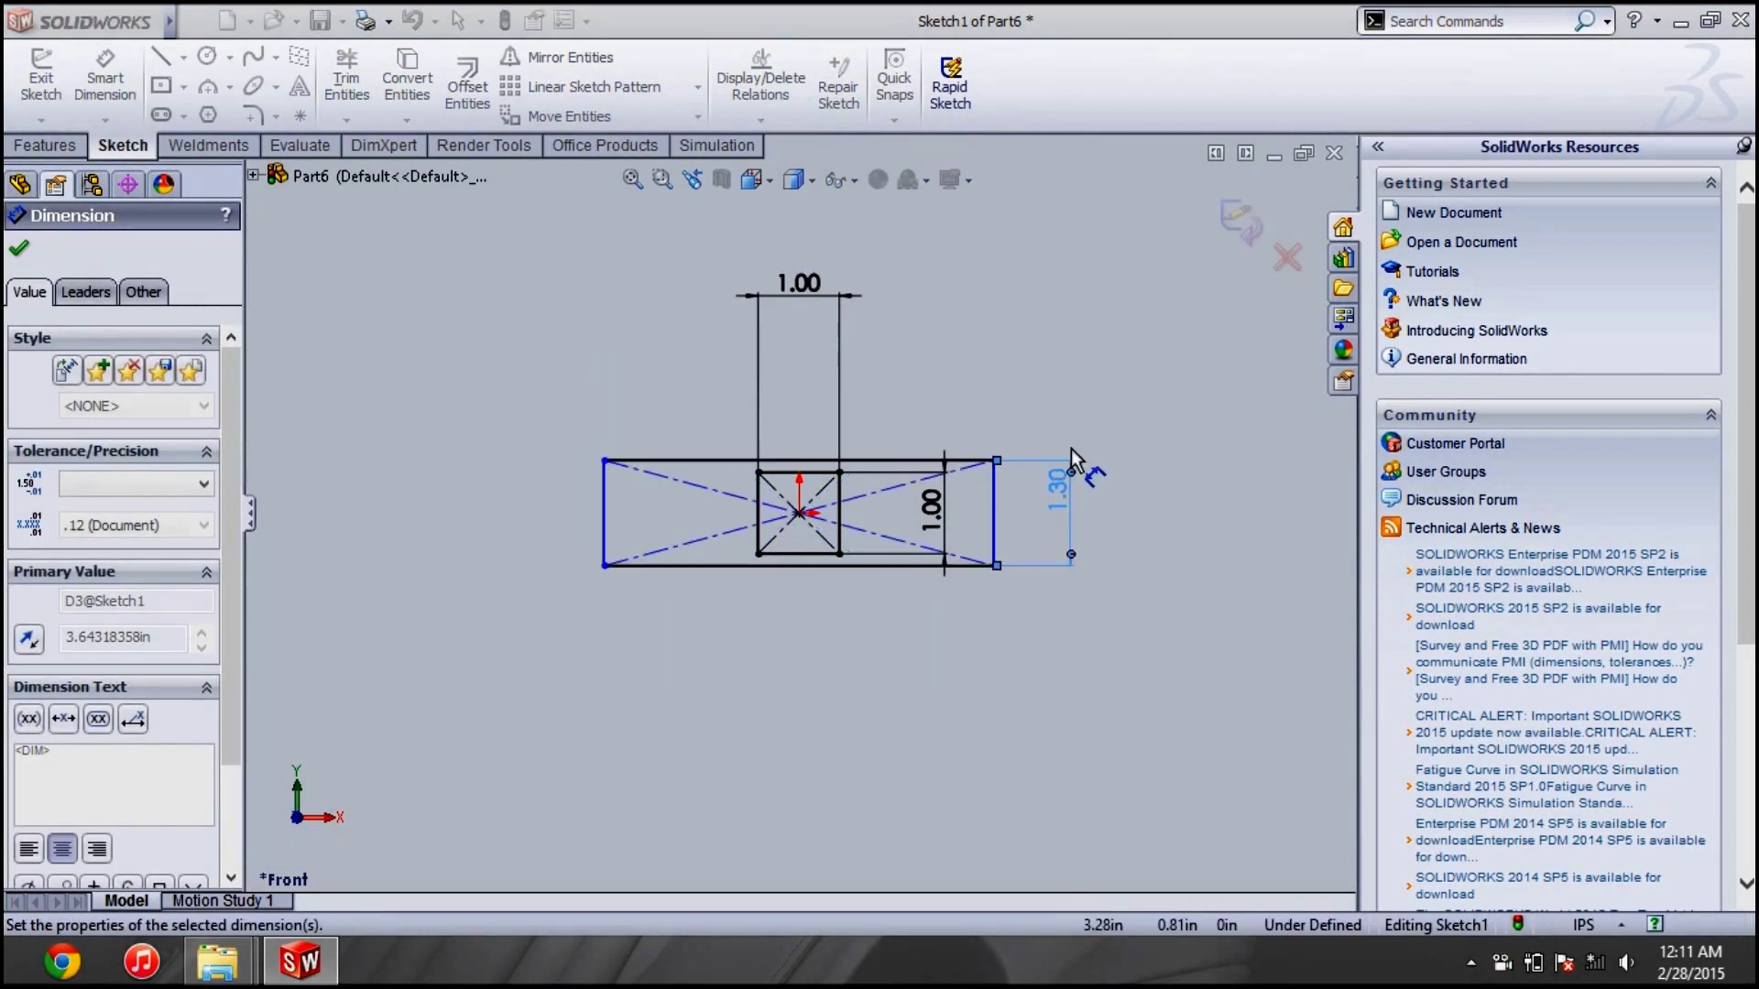
{"action": "left_click", "coordinate": [901, 389]}
{"action": "type", "text": "1.30"}
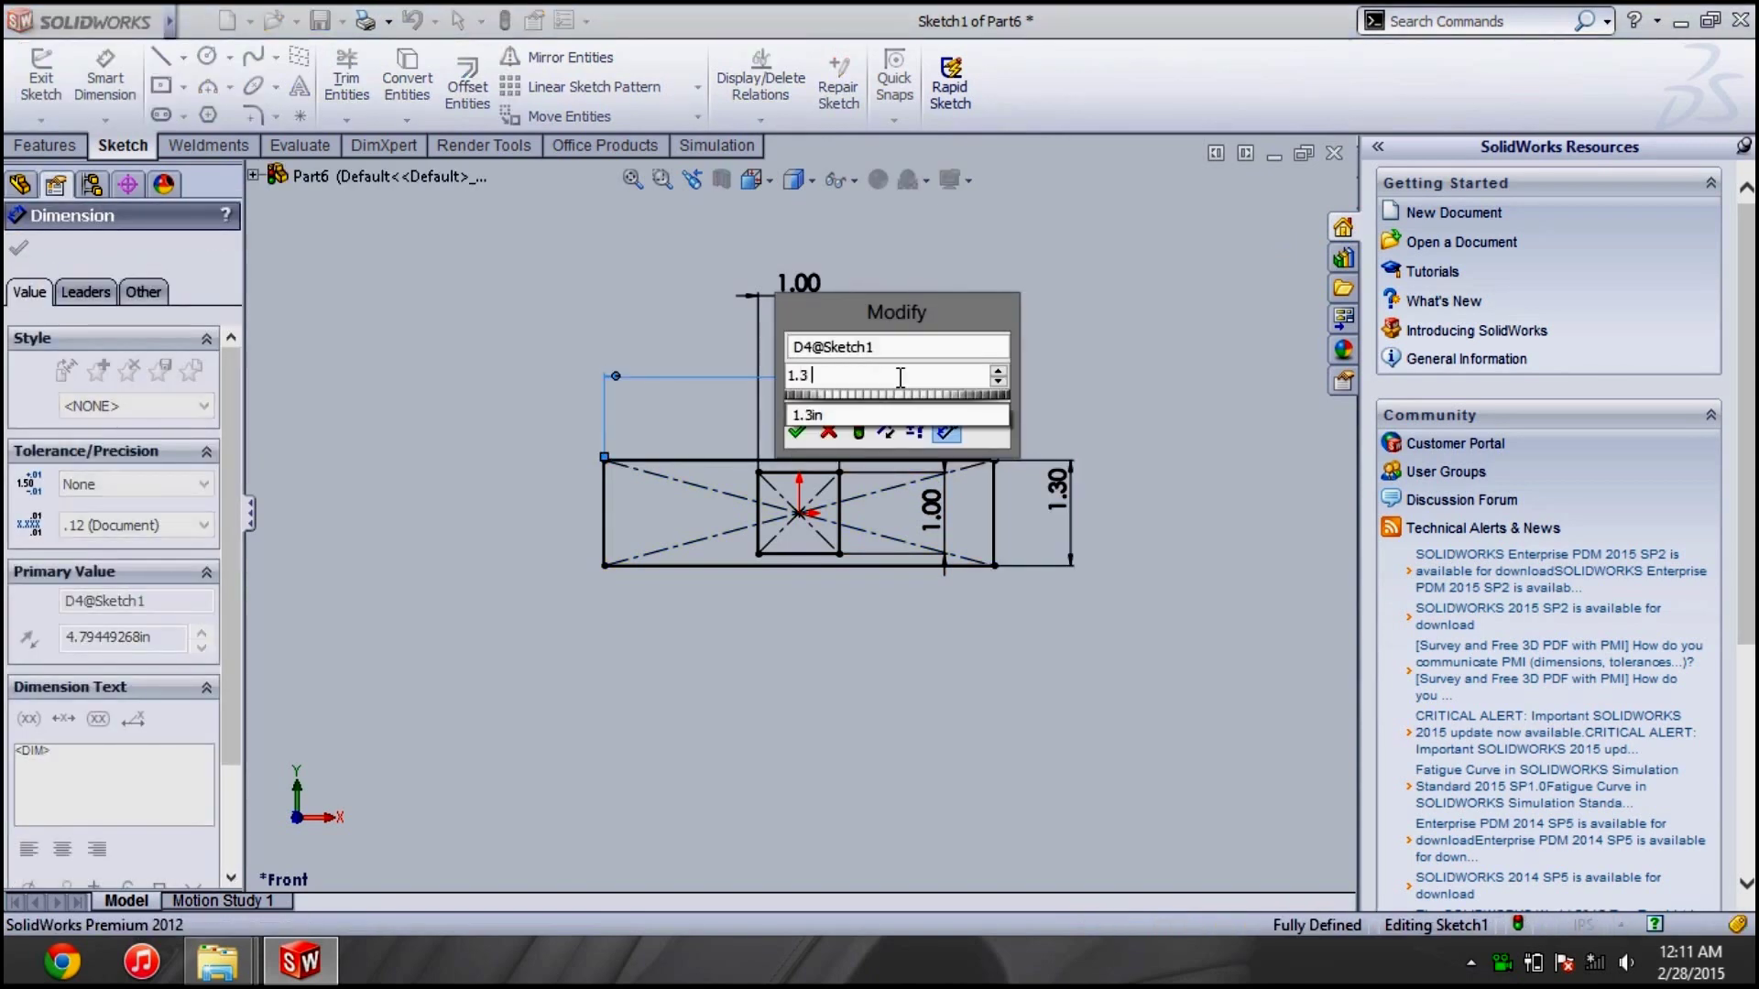
{"action": "key", "text": "Return"}
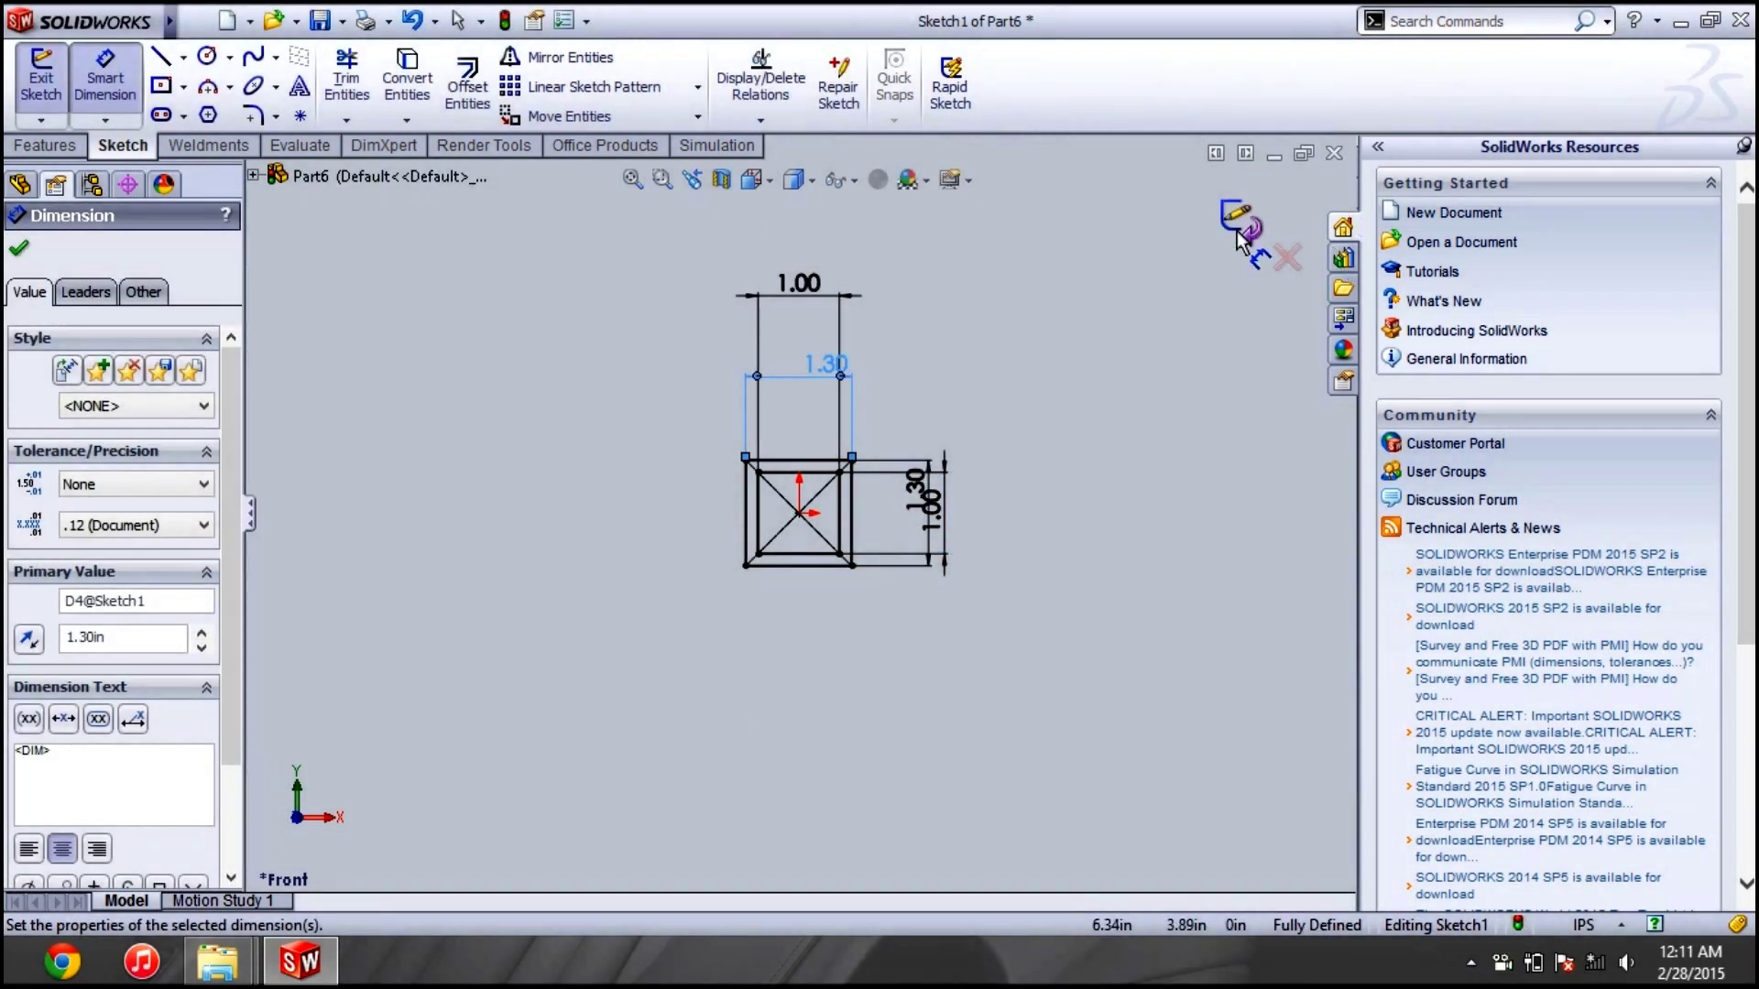
{"action": "scroll", "coordinate": [795, 554], "scroll_direction": "down", "scroll_amount": 3}
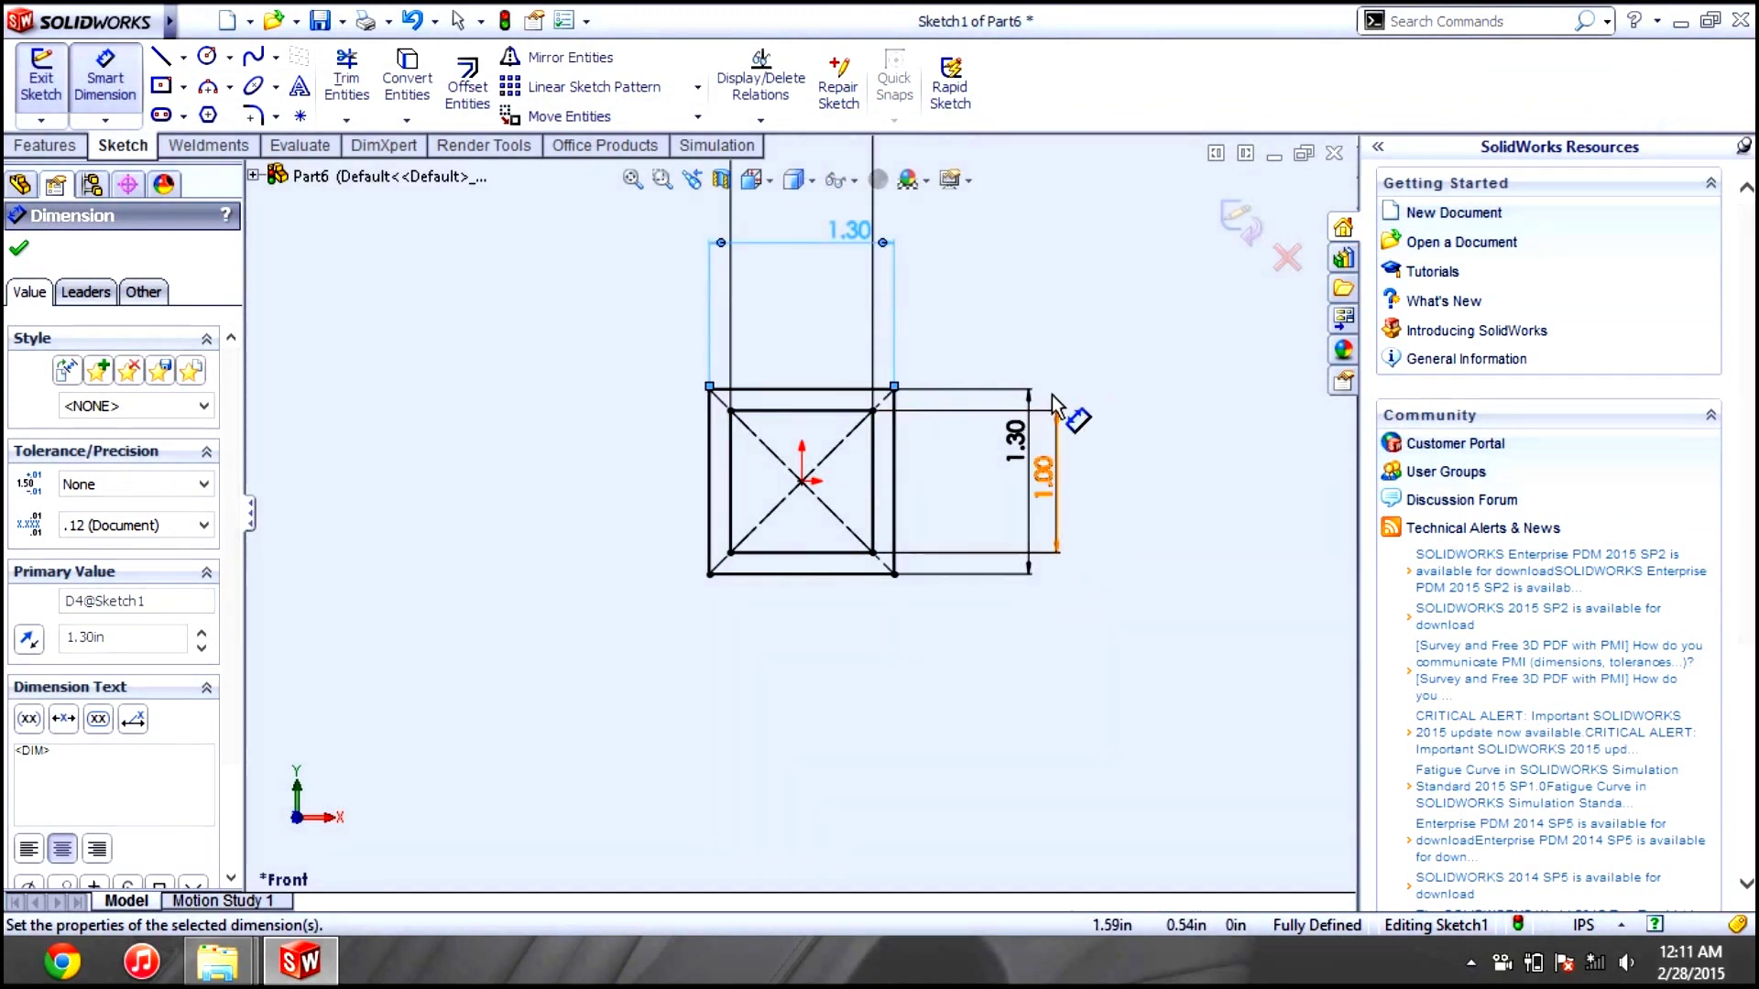
{"action": "left_click", "coordinate": [1238, 232]}
{"action": "left_click", "coordinate": [1239, 231]}
{"action": "scroll", "coordinate": [844, 579], "scroll_direction": "up", "scroll_amount": 1}
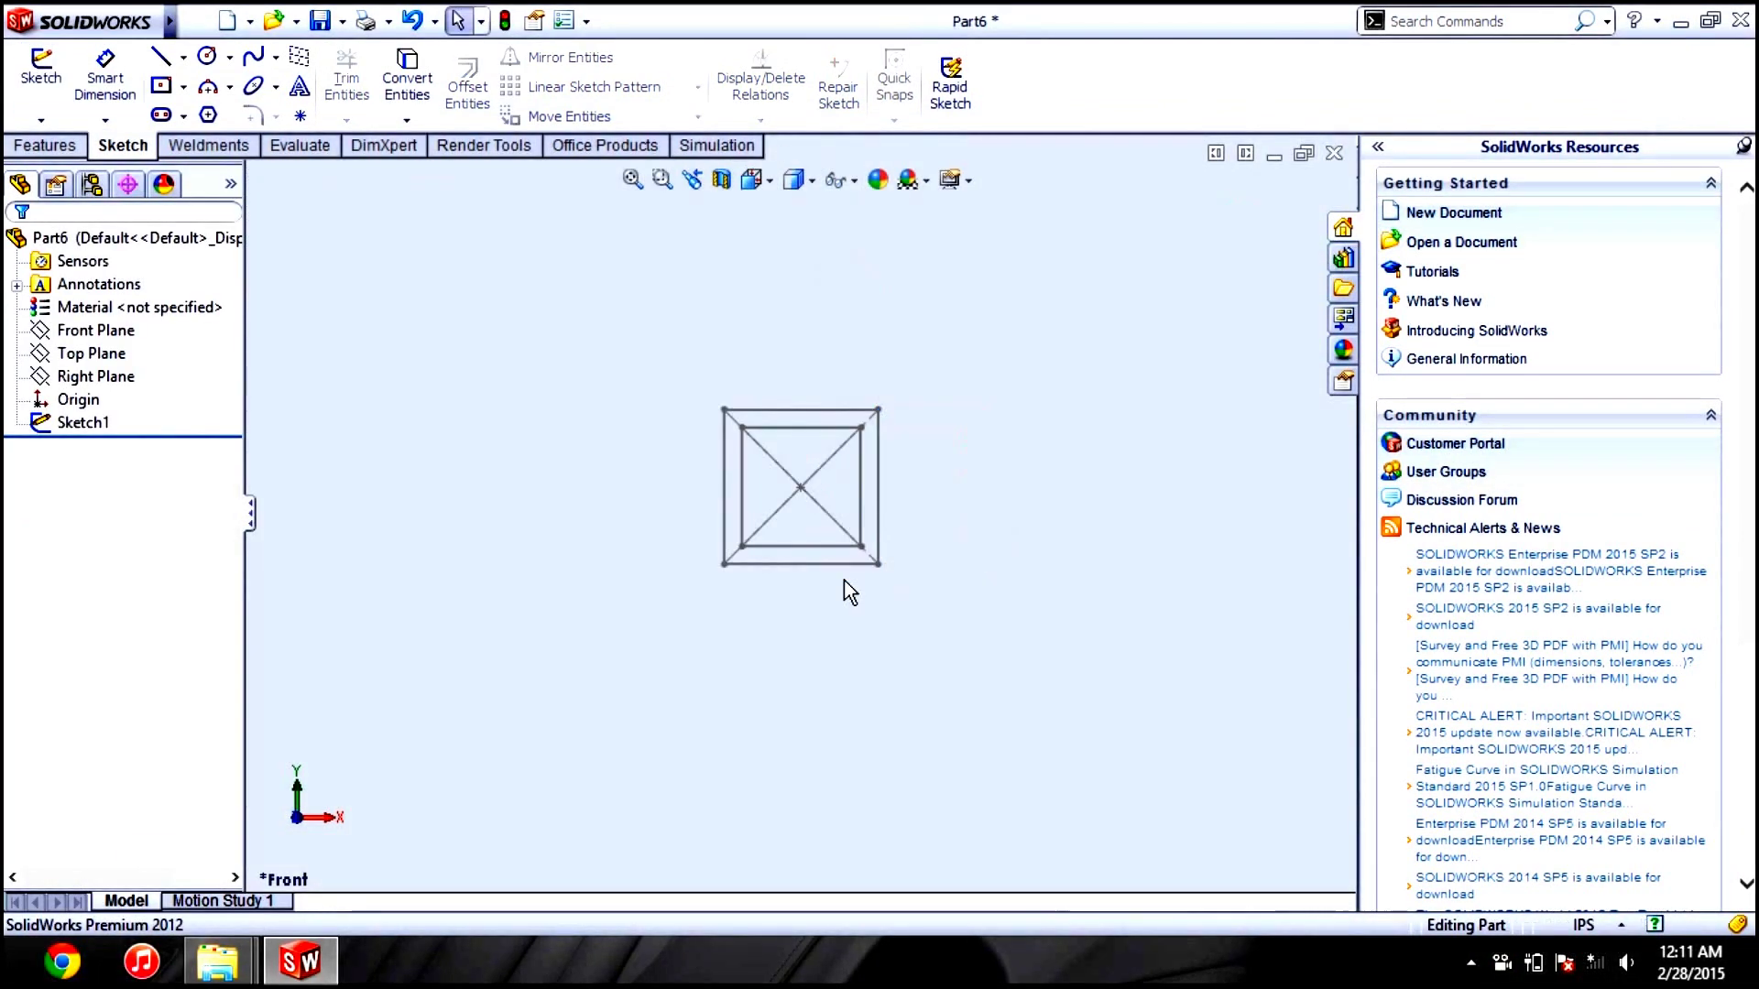
Select all eight sides of the inner and outer squares together, leaving out the construction diagonals
{"action": "left_click", "coordinate": [808, 563]}
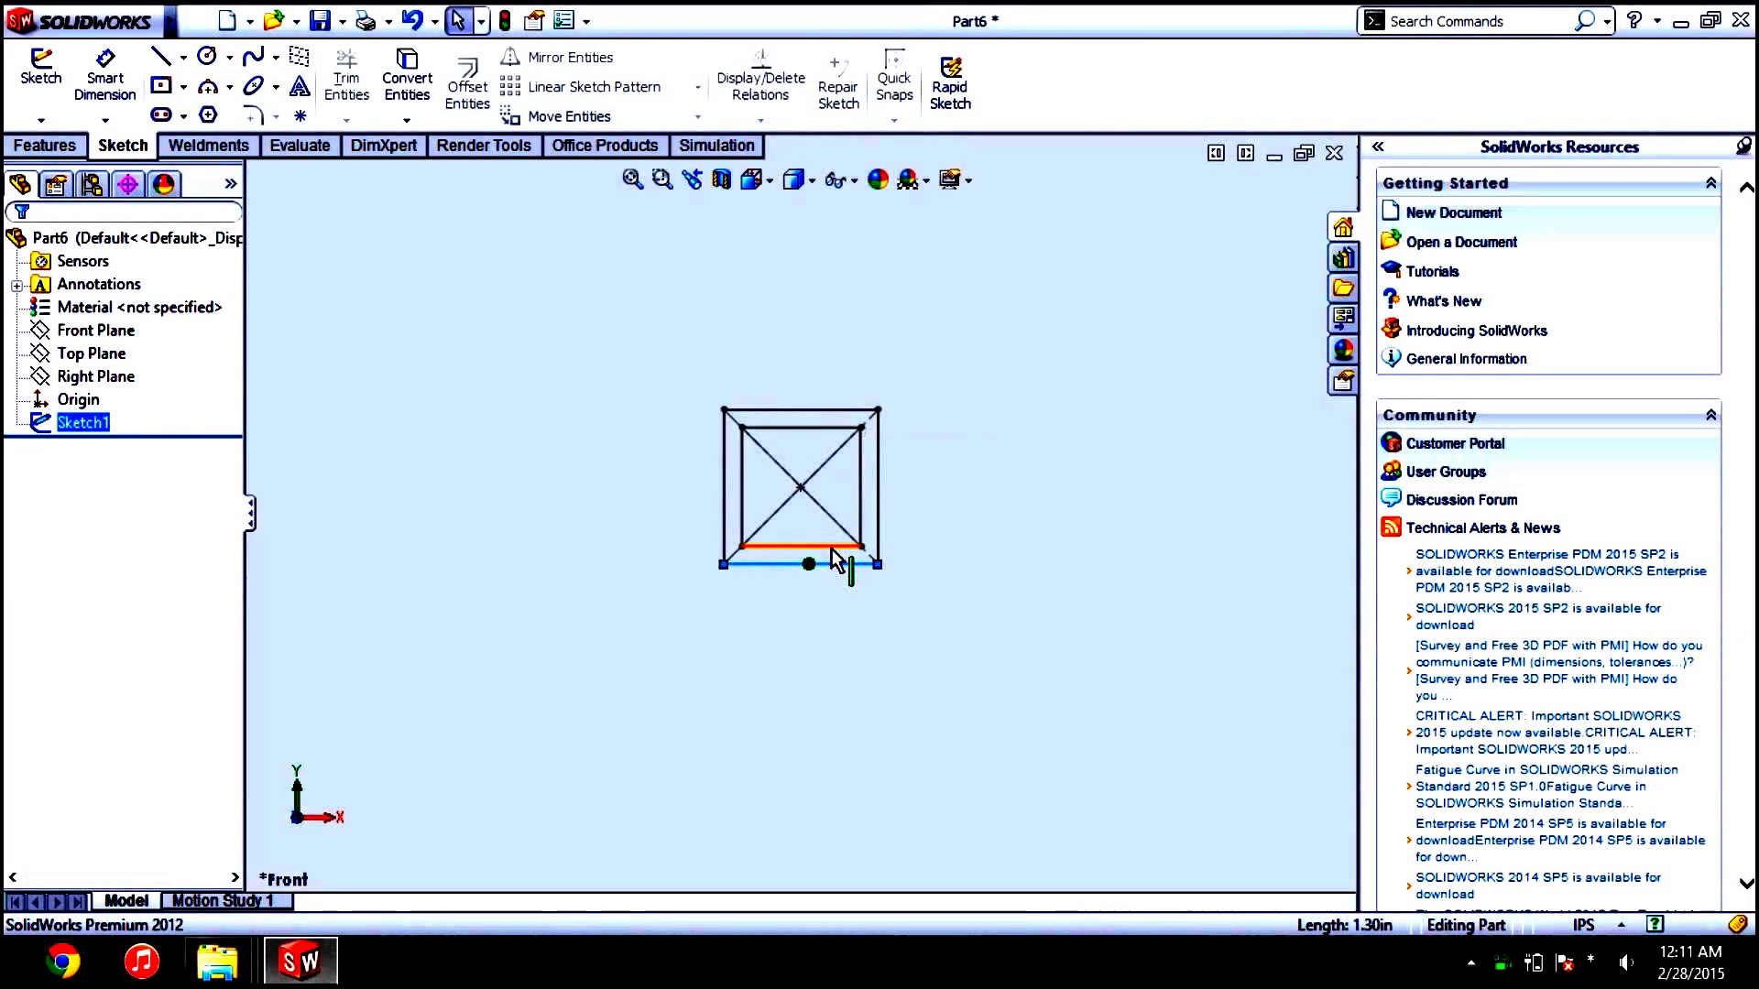
{"action": "left_click", "coordinate": [835, 552], "text": "ctrl"}
{"action": "left_click", "coordinate": [877, 510], "text": "ctrl"}
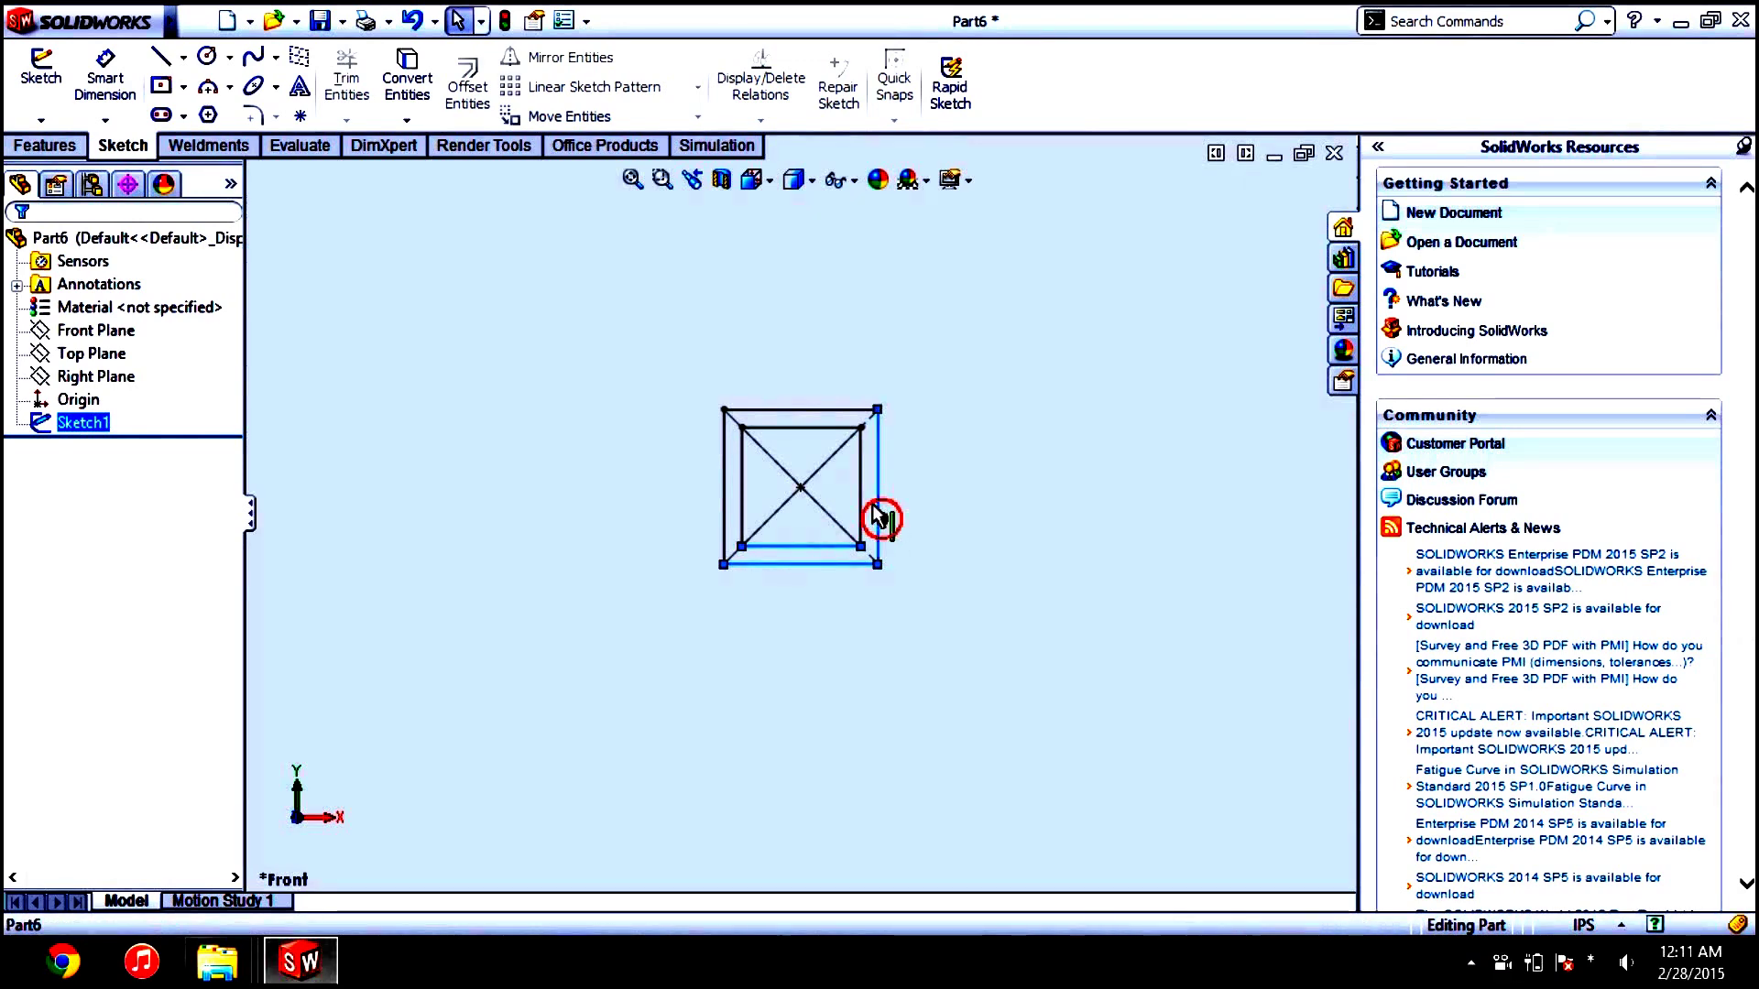
{"action": "left_click", "coordinate": [861, 502], "text": "ctrl"}
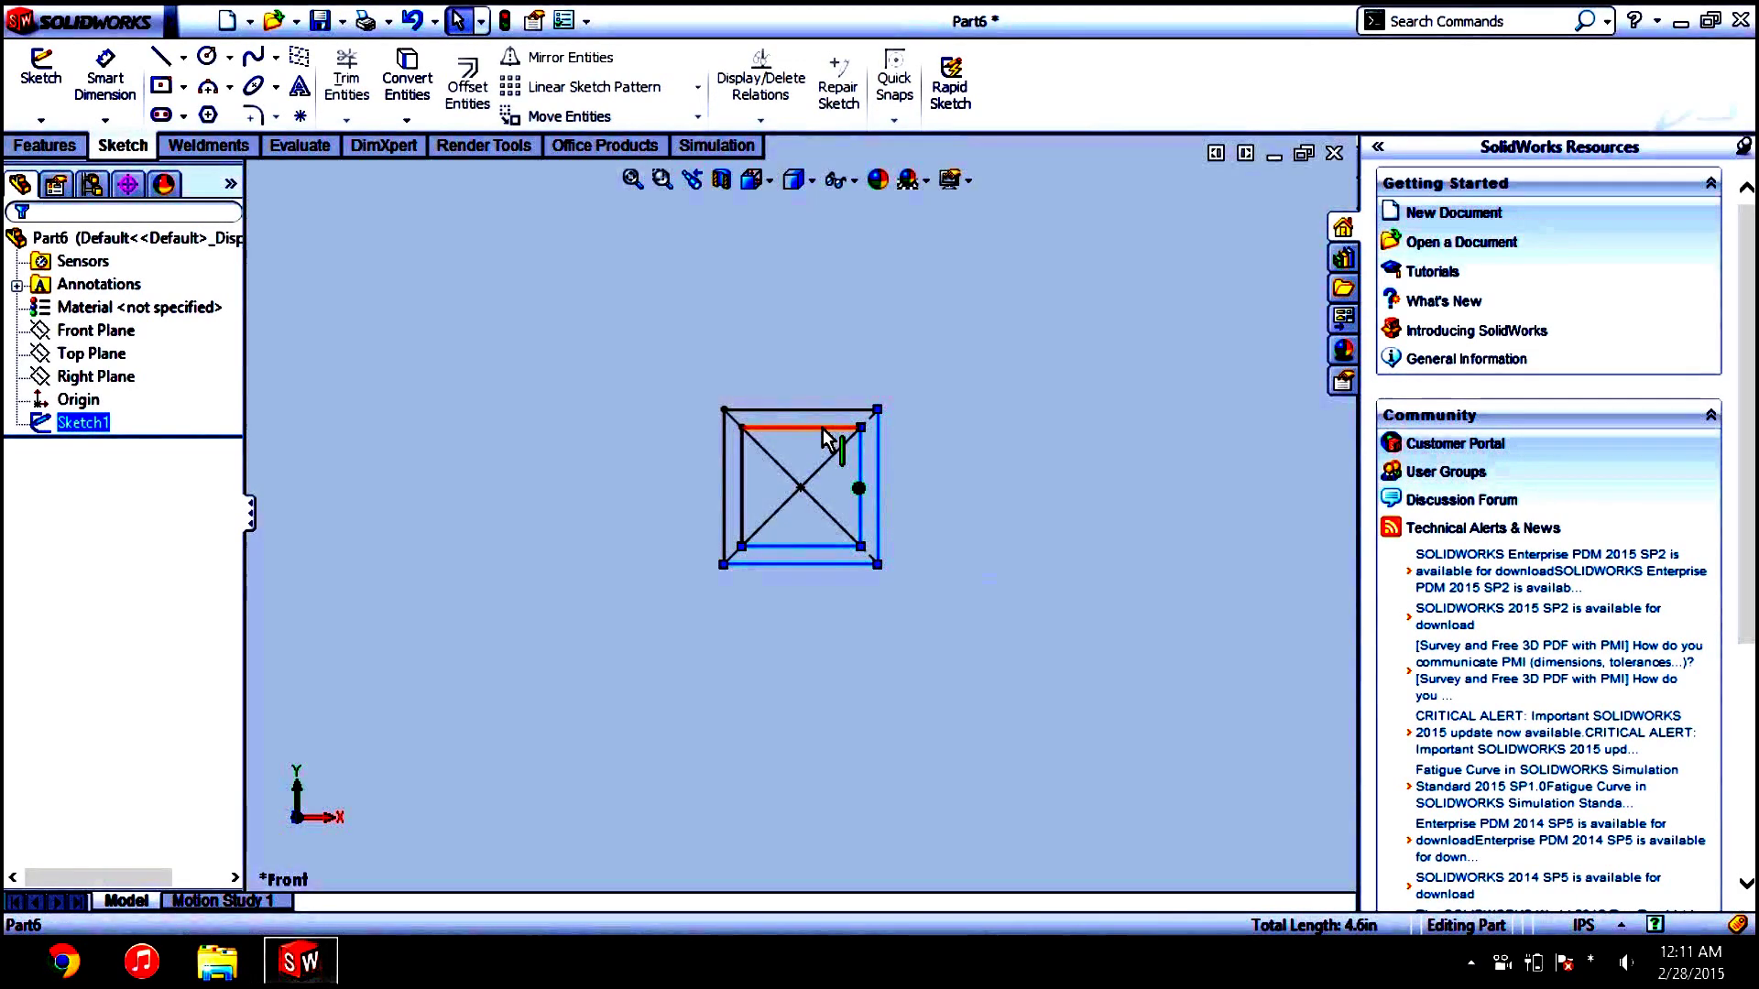
{"action": "left_click", "coordinate": [823, 427], "text": "ctrl"}
{"action": "left_click", "coordinate": [821, 410], "text": "ctrl"}
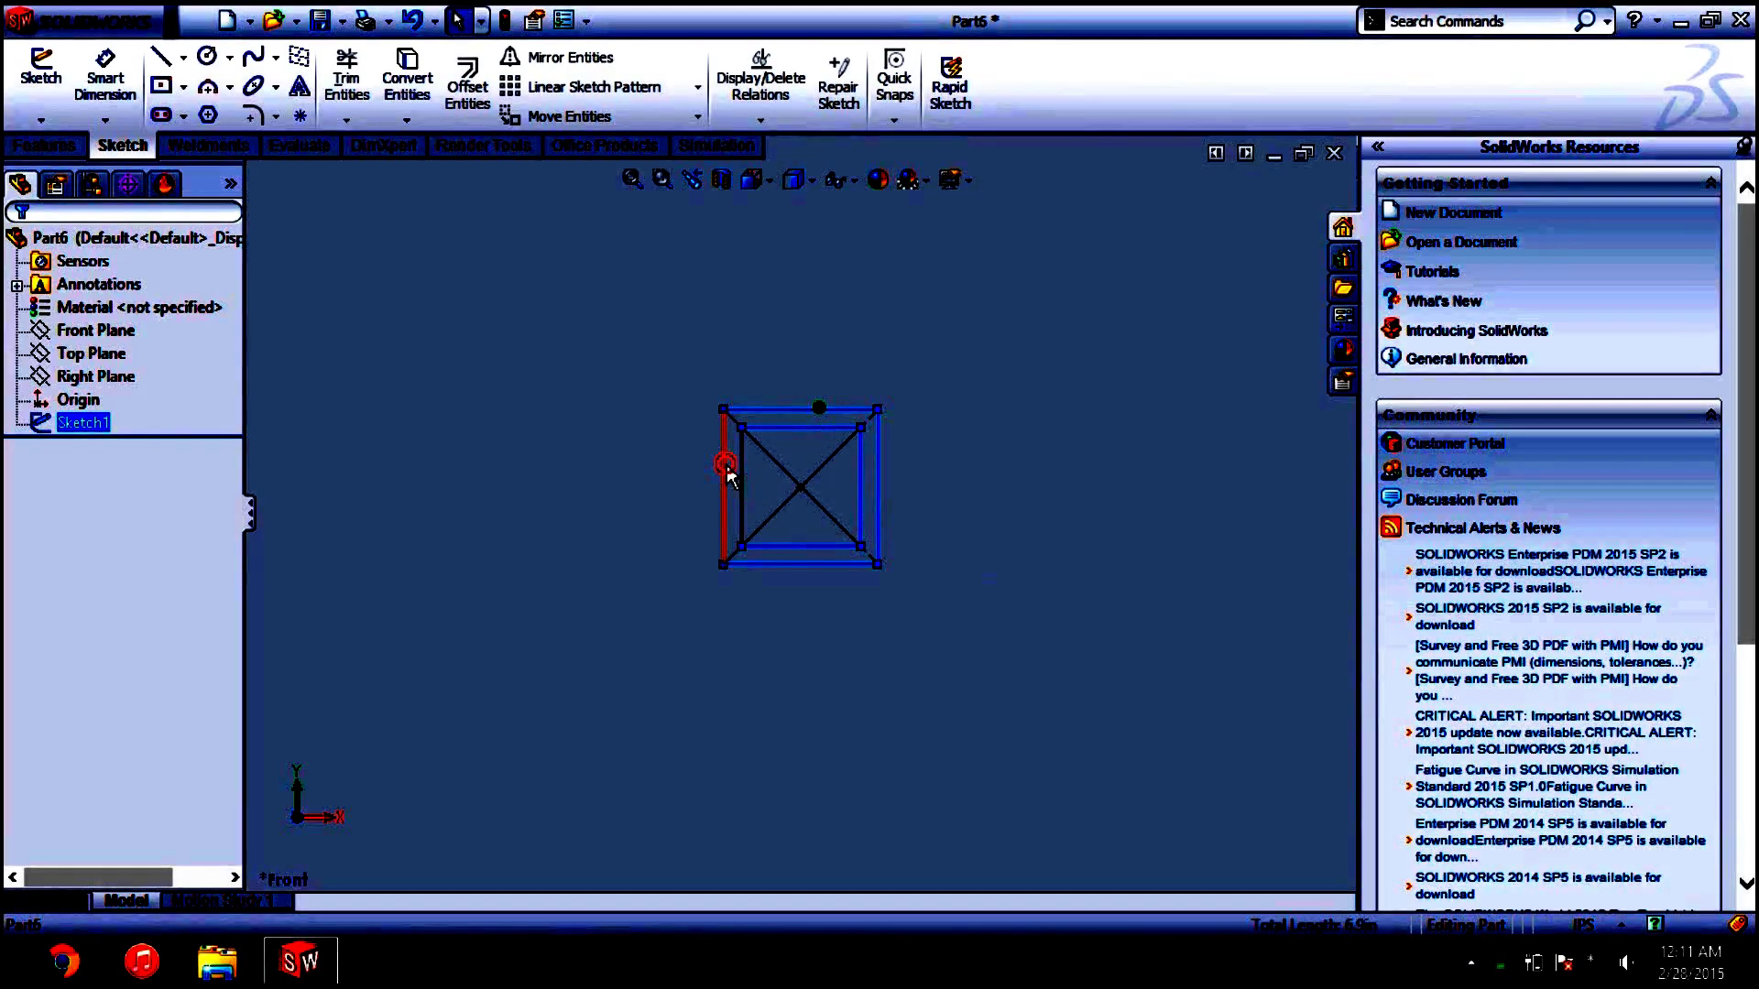
{"action": "left_click", "coordinate": [724, 469], "text": "ctrl"}
{"action": "left_click", "coordinate": [741, 486], "text": "ctrl"}
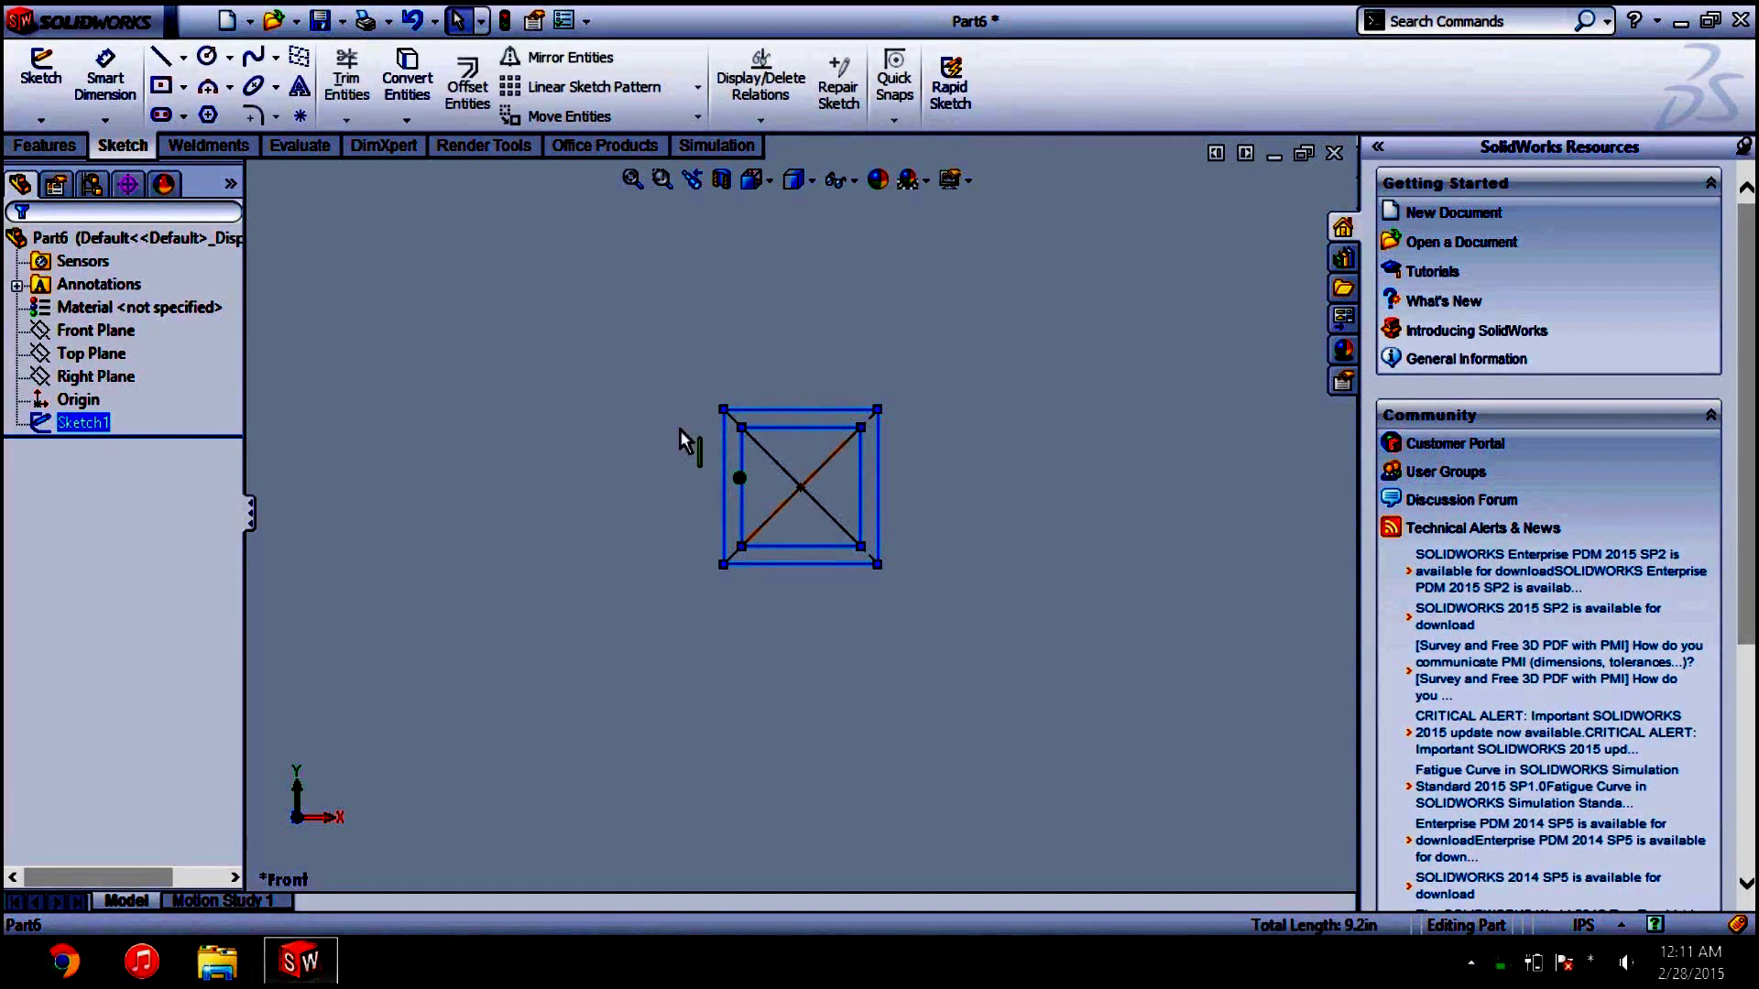
Start saving the part under a new name and set its file type to Lib Feat Part (*.sldlfp)
{"action": "left_click", "coordinate": [342, 20]}
{"action": "left_click", "coordinate": [377, 75]}
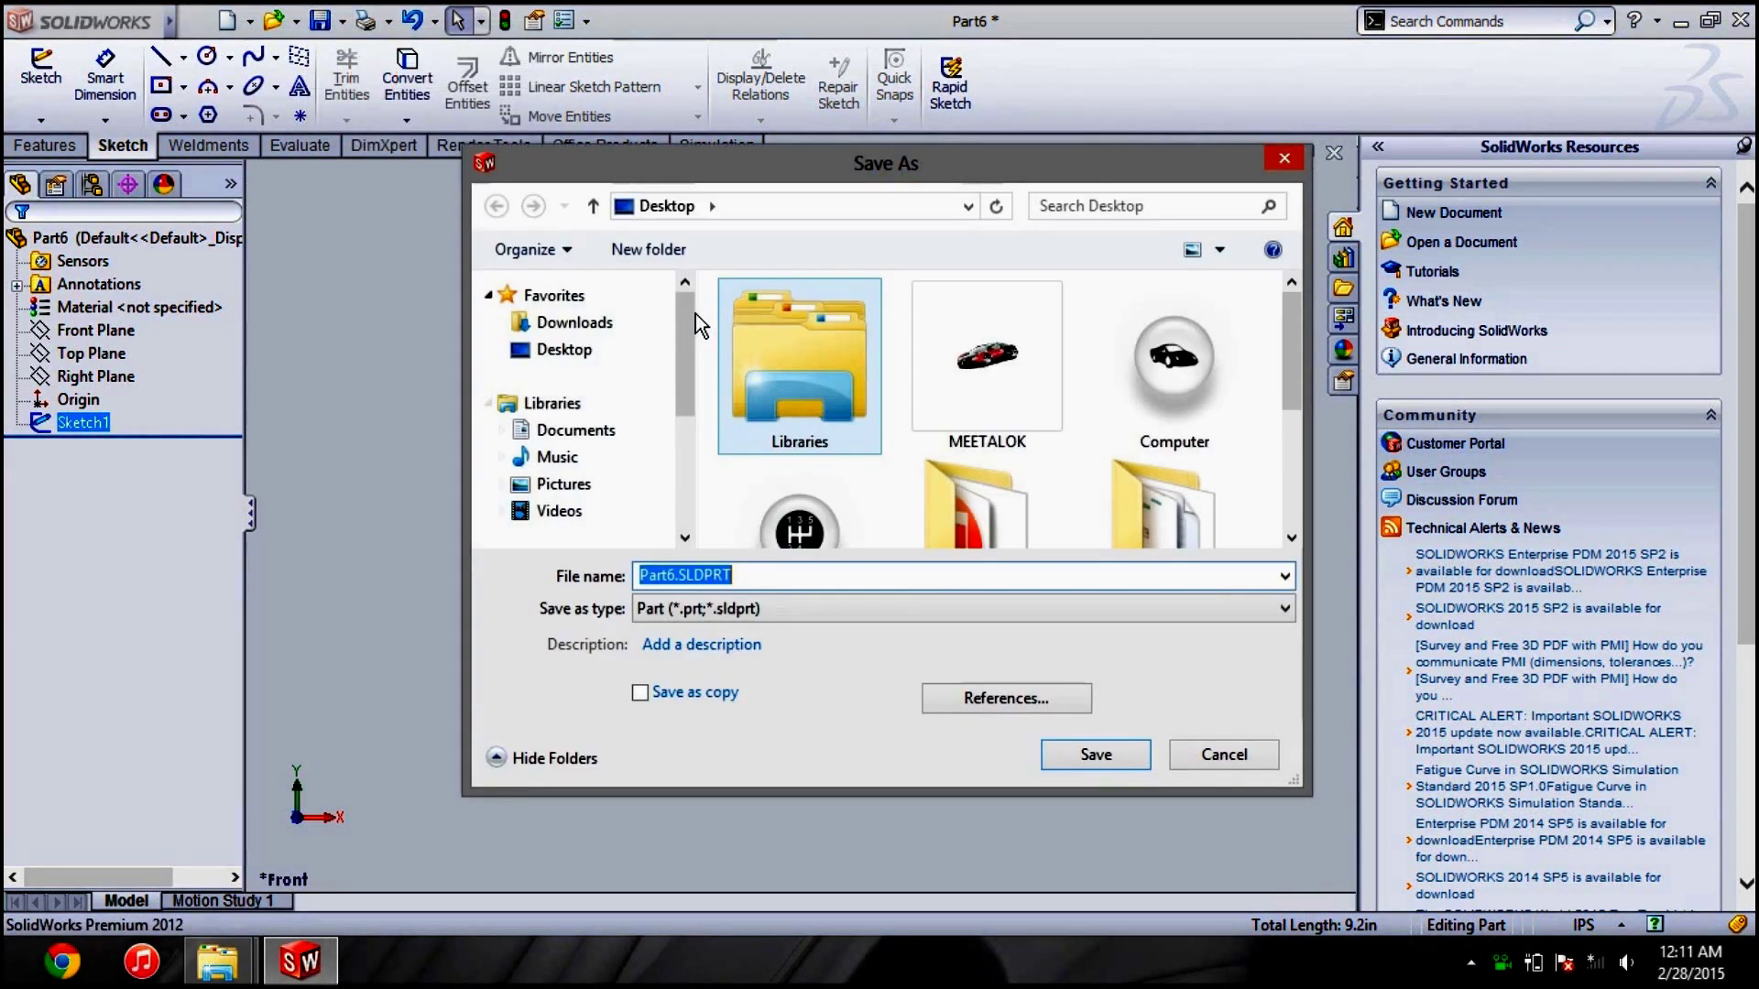
{"action": "left_click", "coordinate": [593, 350]}
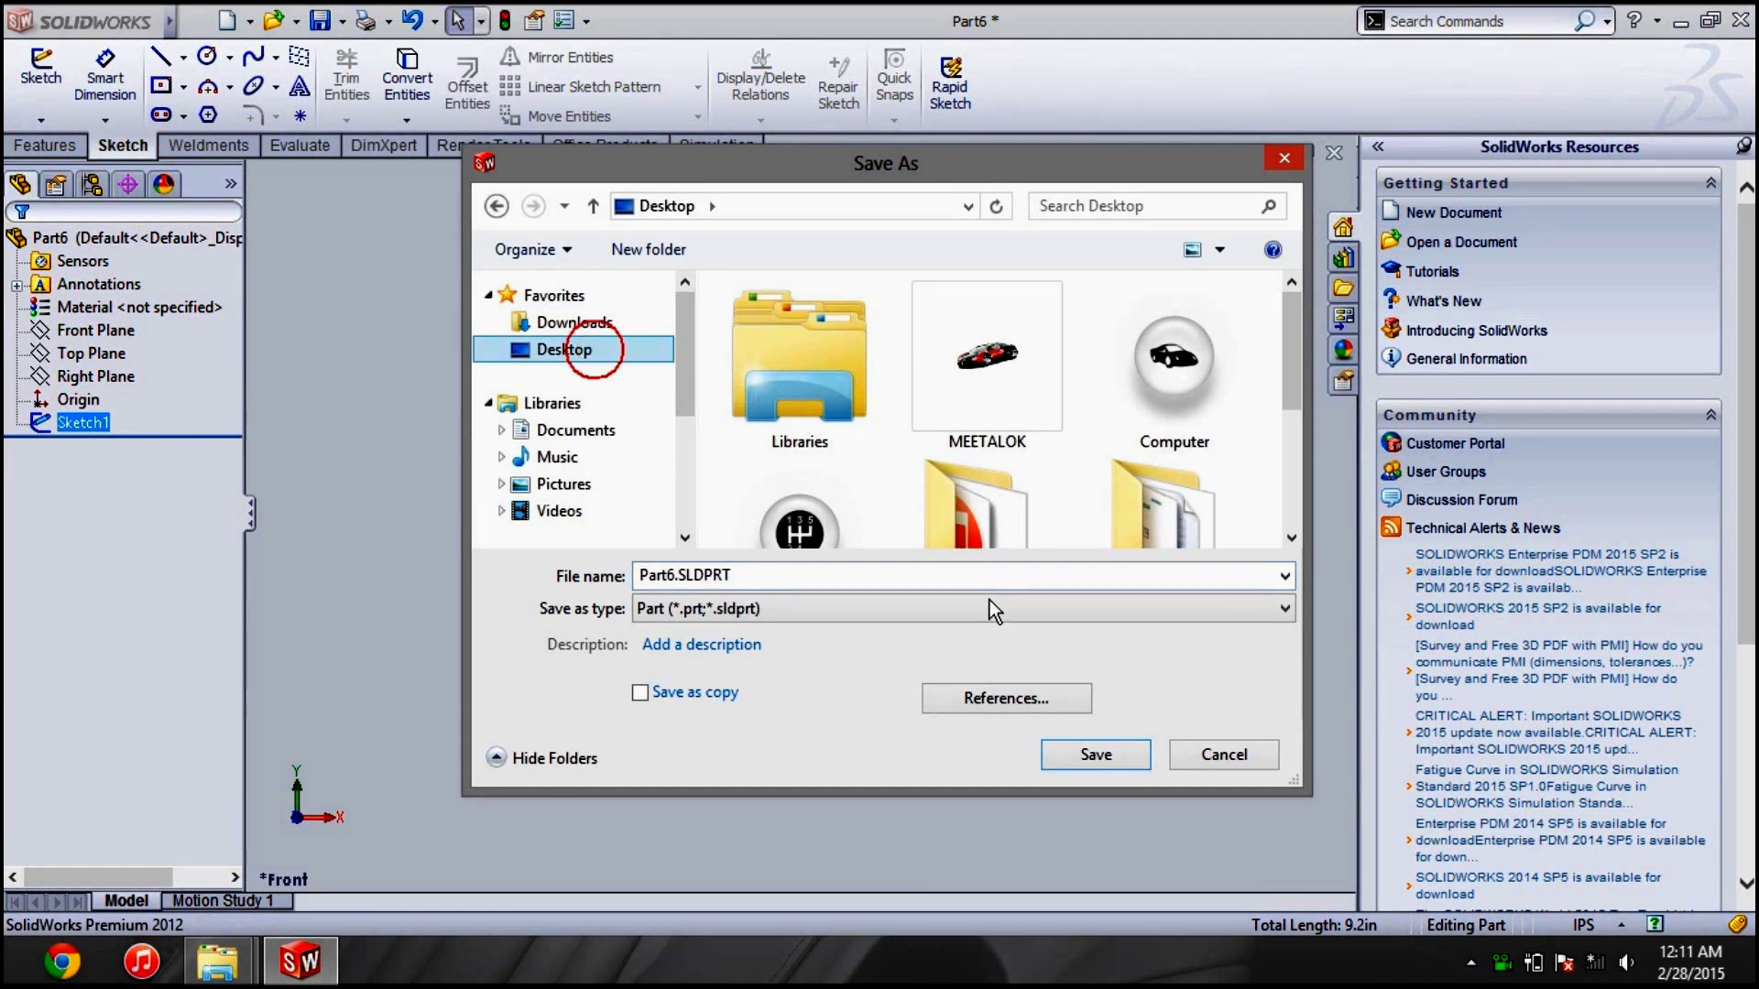
{"action": "left_click", "coordinate": [820, 617]}
{"action": "left_click", "coordinate": [819, 51]}
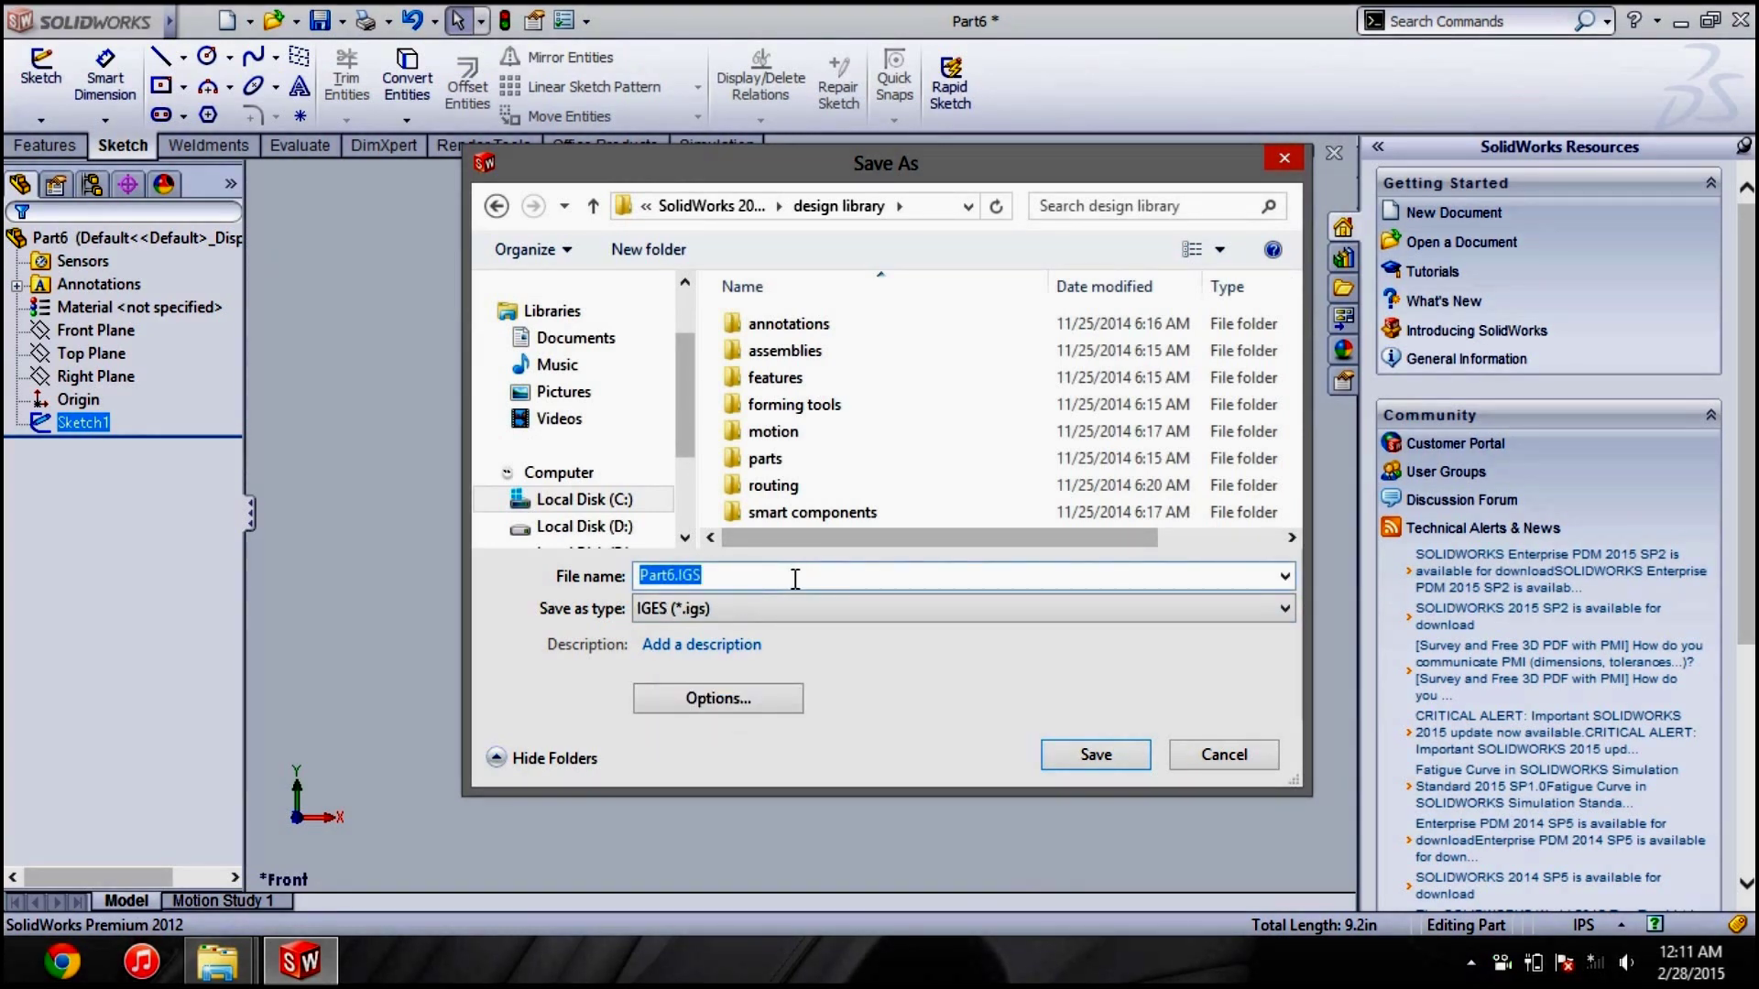
{"action": "left_click", "coordinate": [701, 609]}
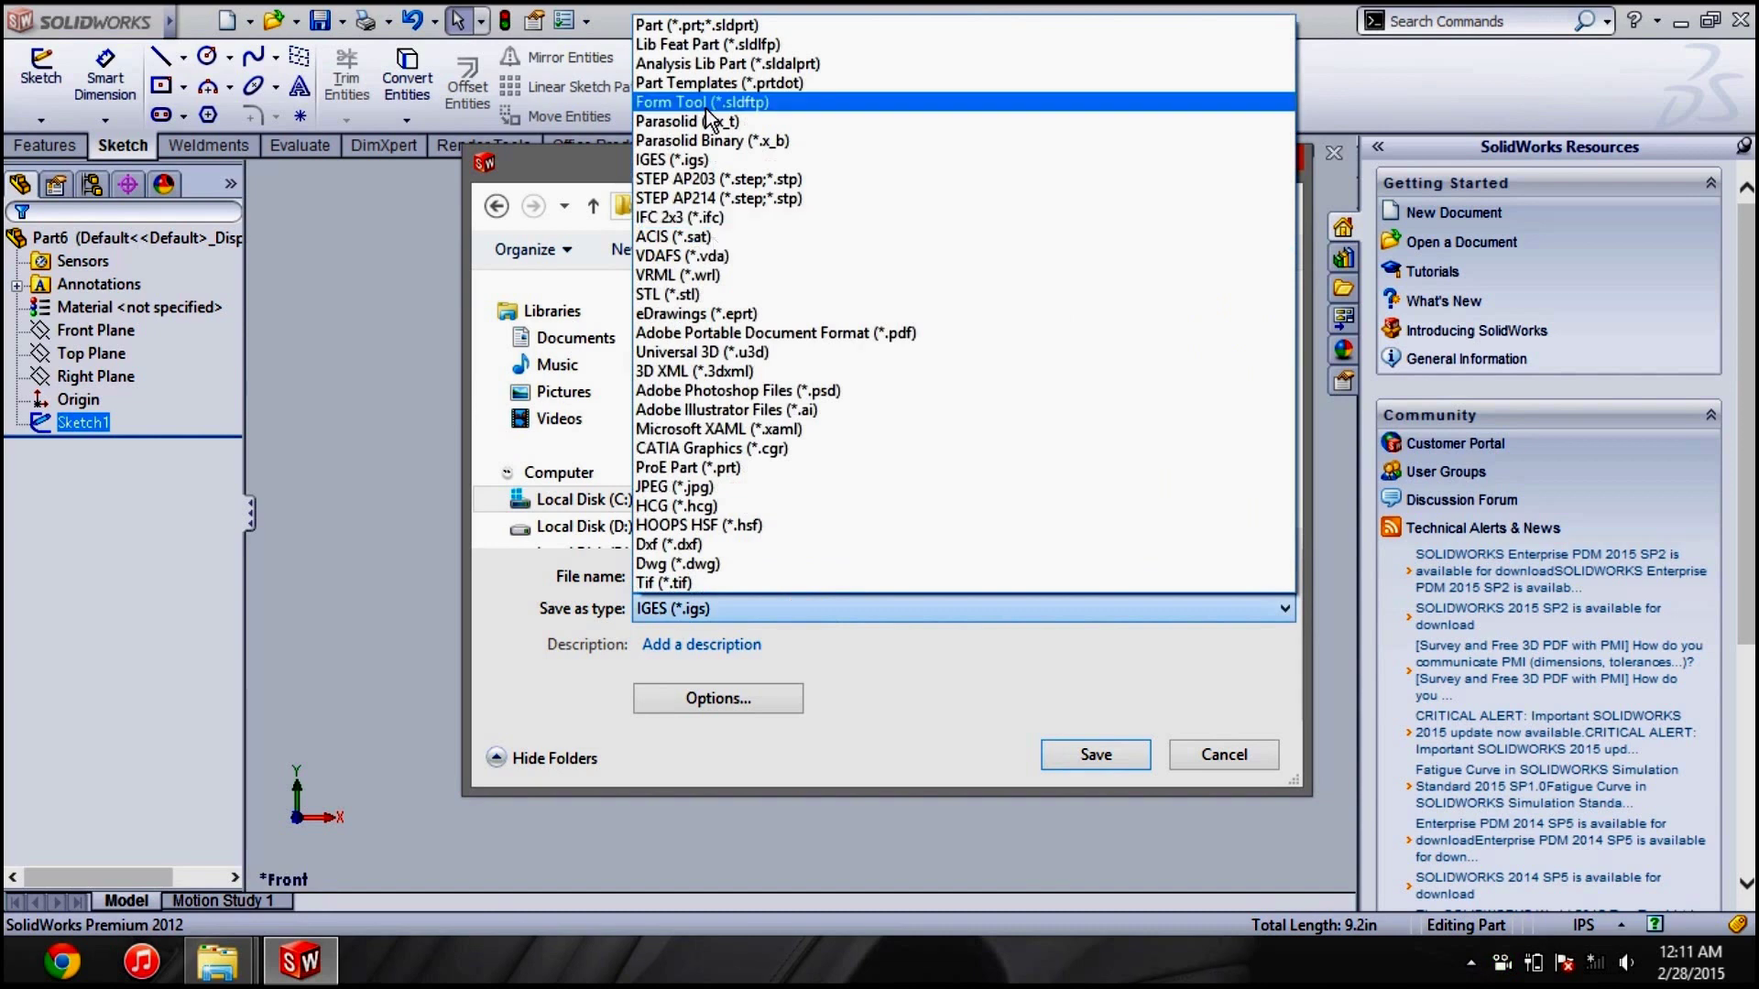
{"action": "left_click", "coordinate": [701, 44]}
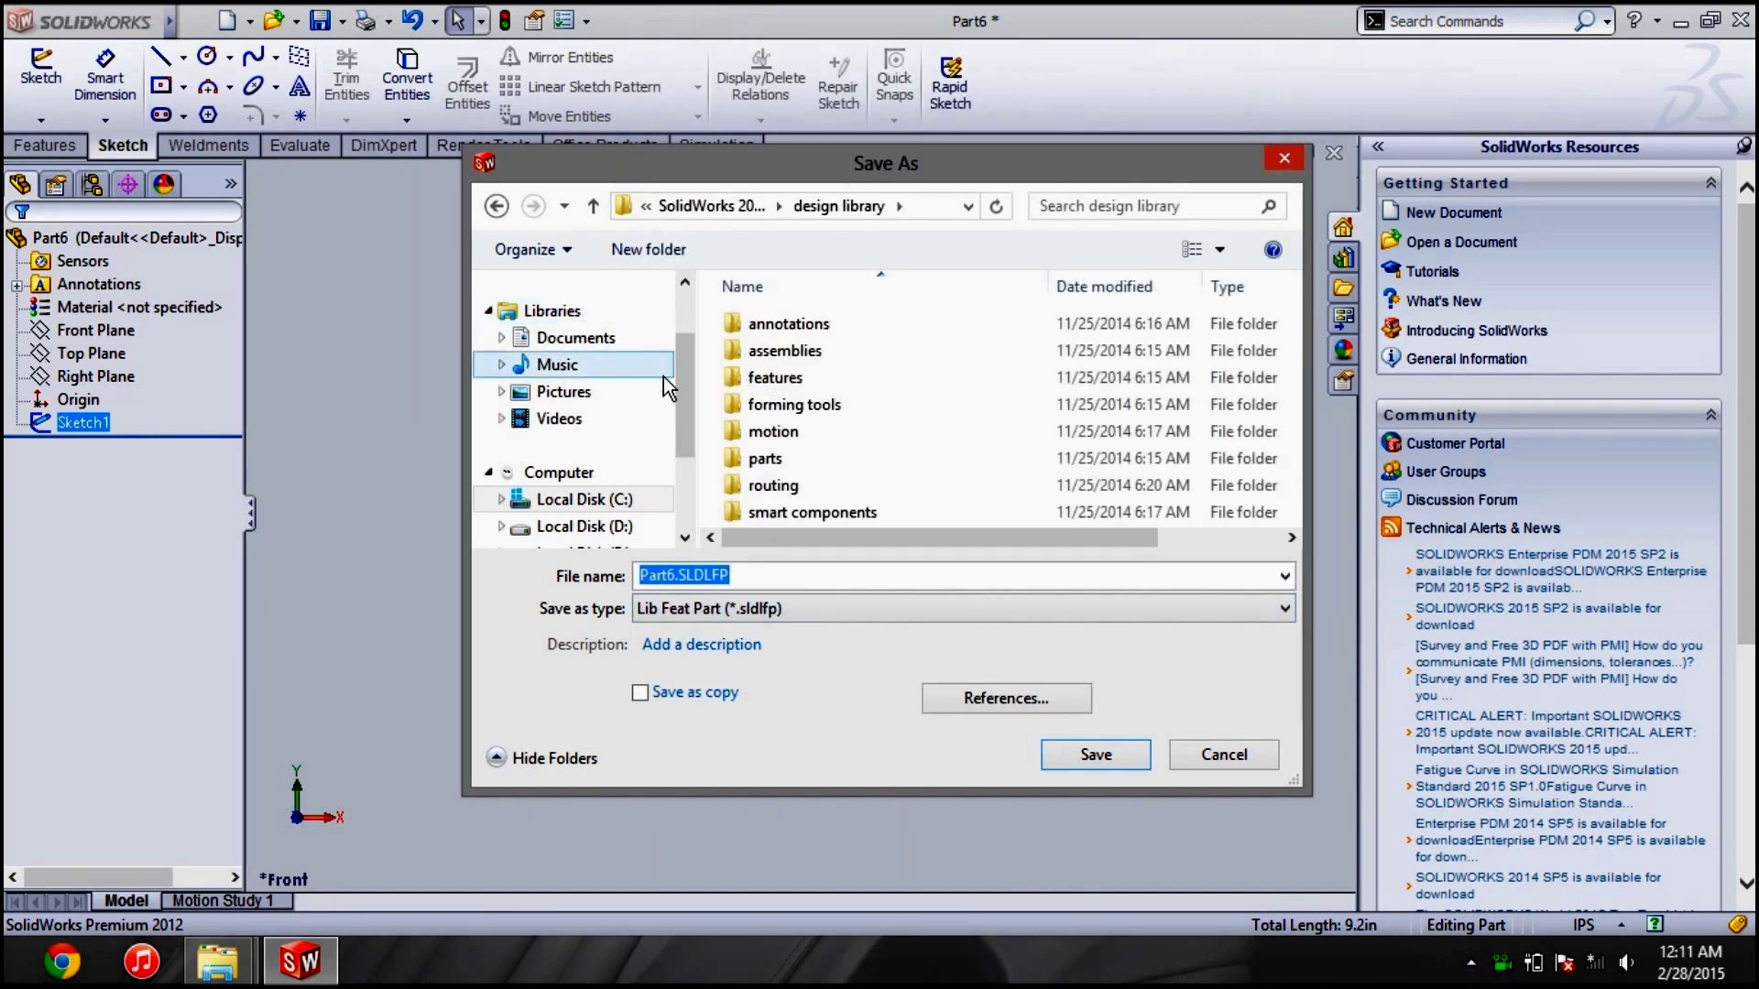
Save the library feature part to the Desktop with the file name "sqaure 1.3 X 1.3"
{"action": "left_click_drag", "start_coordinate": [683, 361], "coordinate": [683, 324]}
{"action": "left_click", "coordinate": [586, 348]}
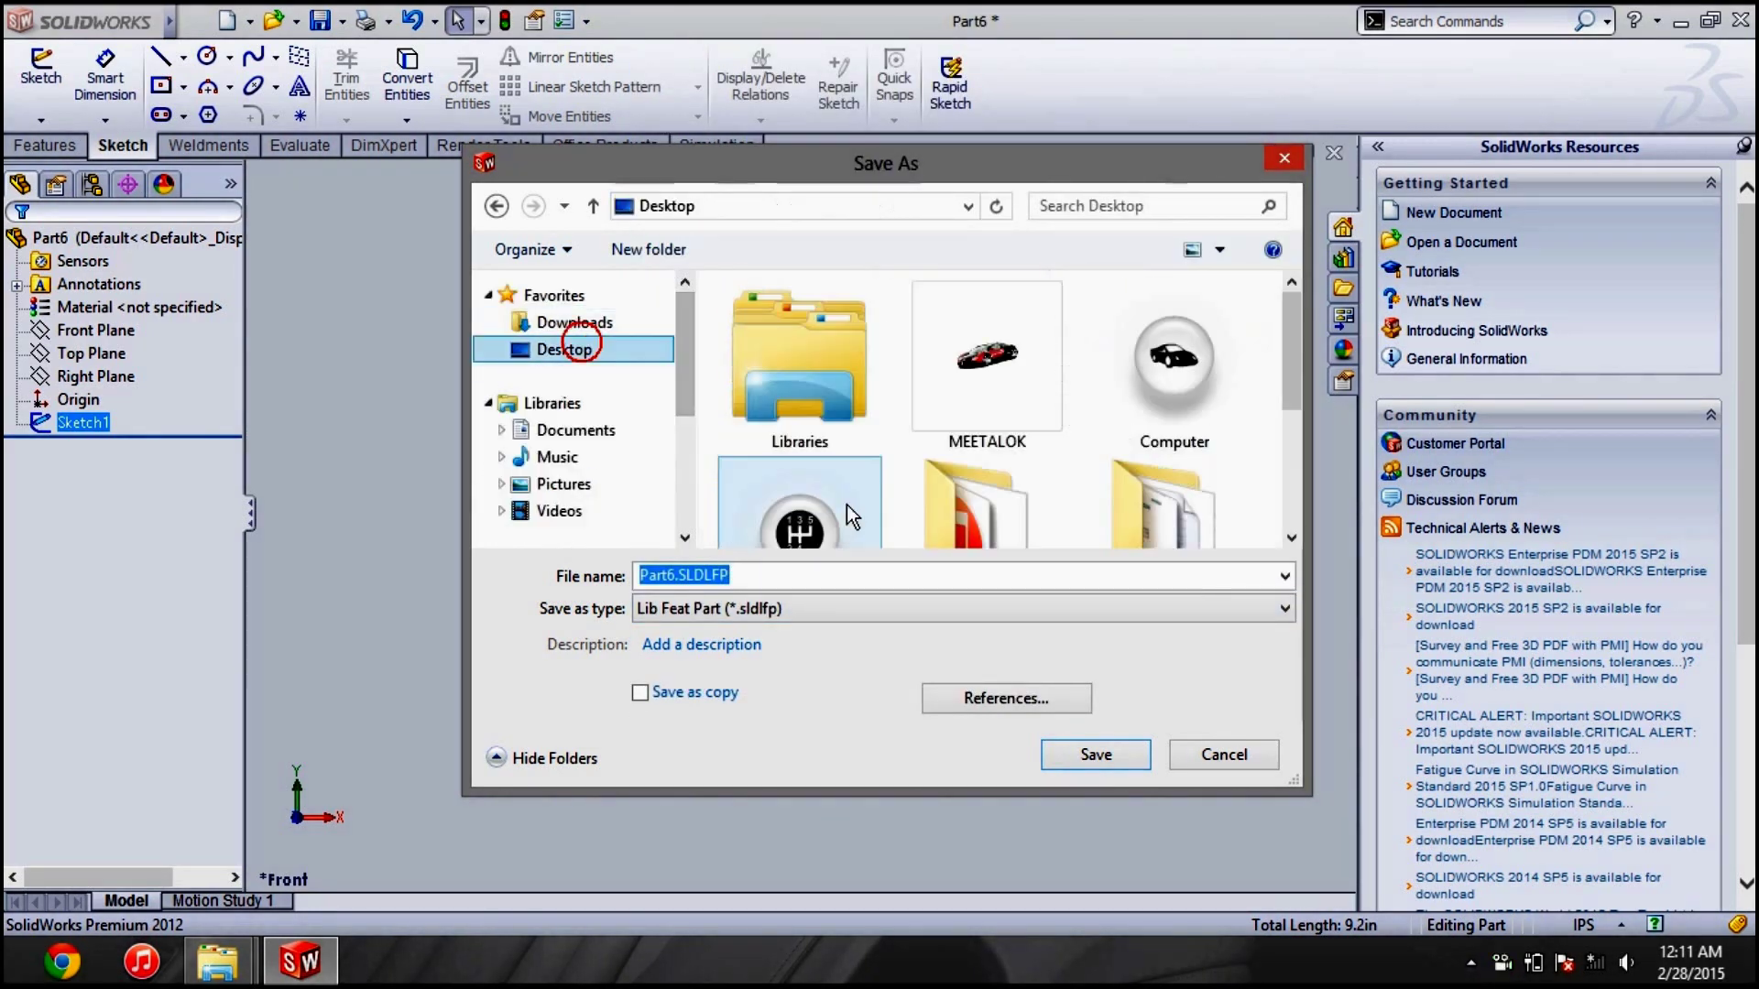
{"action": "double_click", "coordinate": [812, 584]}
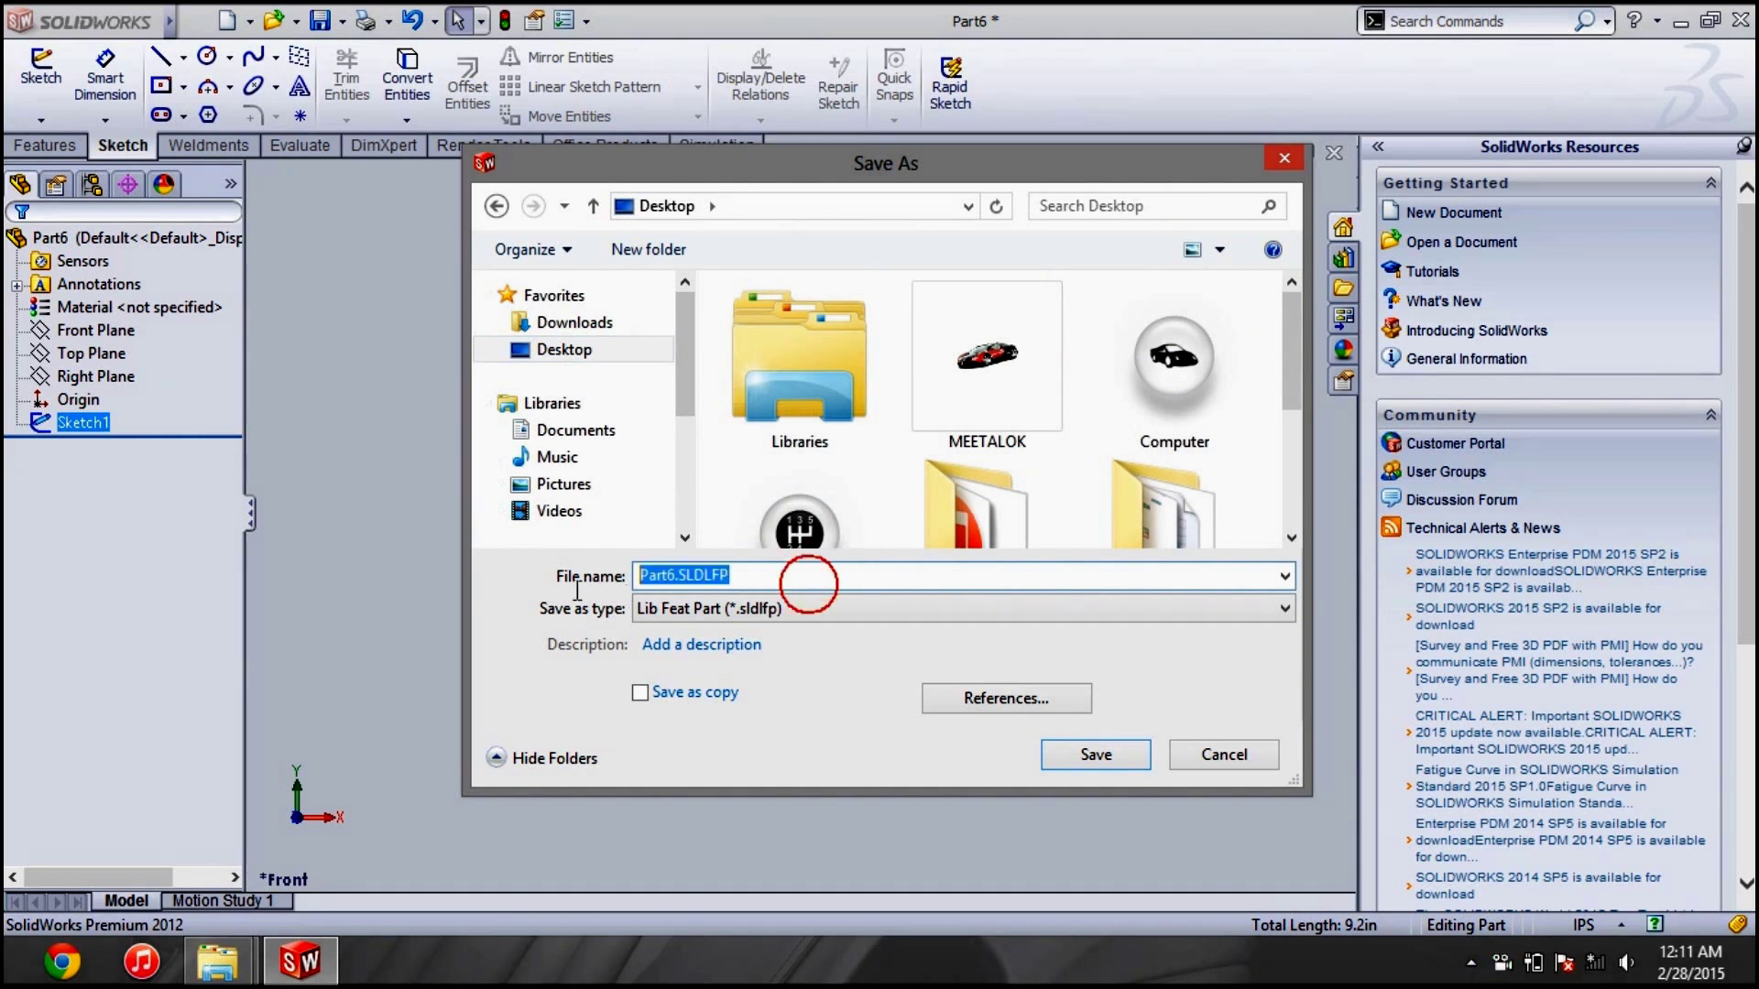
{"action": "key", "text": "BackSpace"}
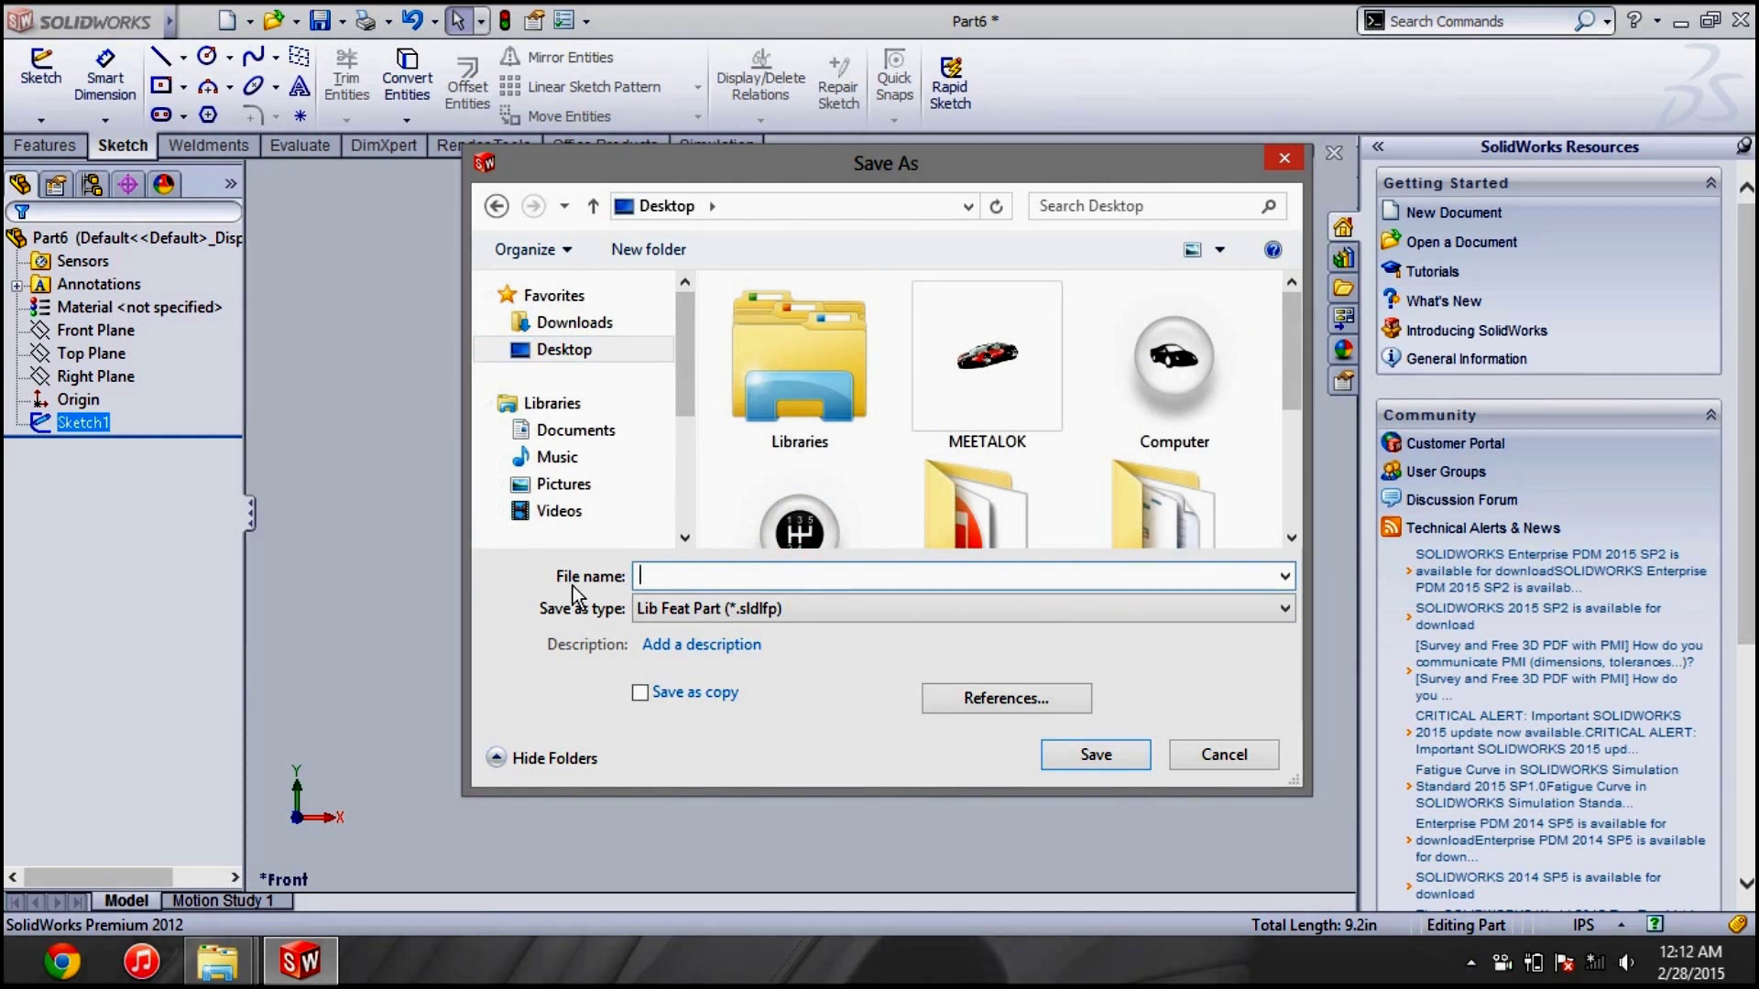
{"action": "type", "text": "s"}
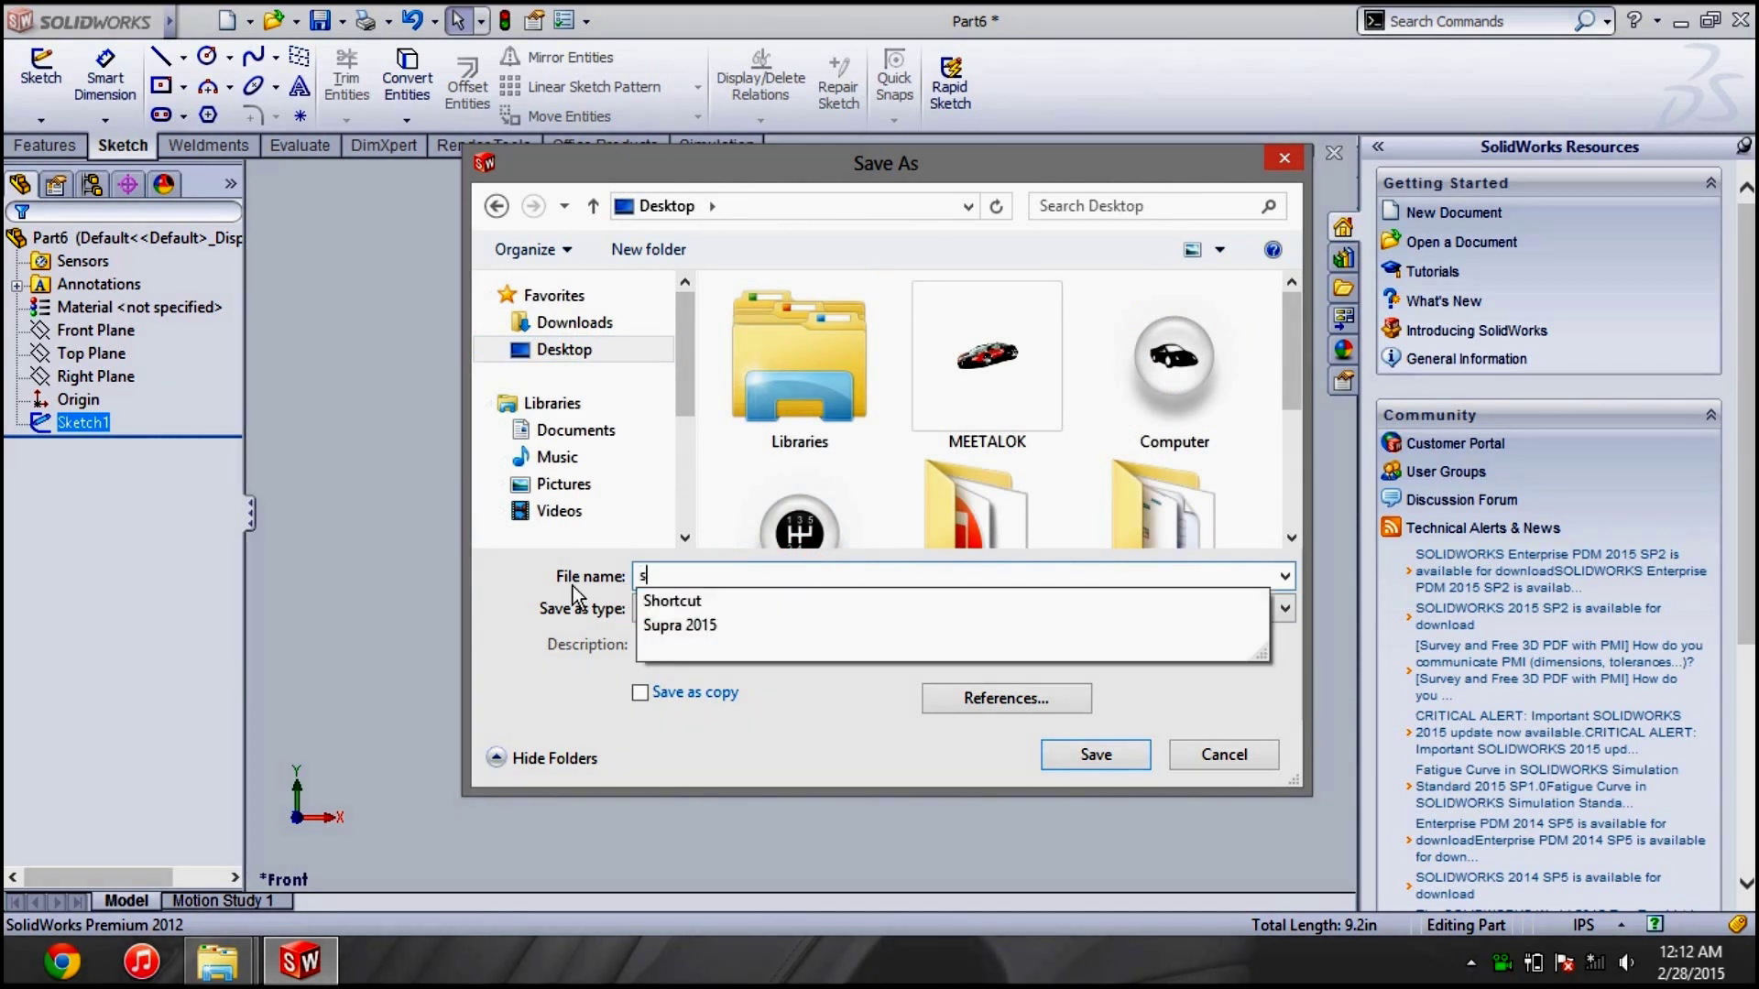
{"action": "type", "text": "qaure"}
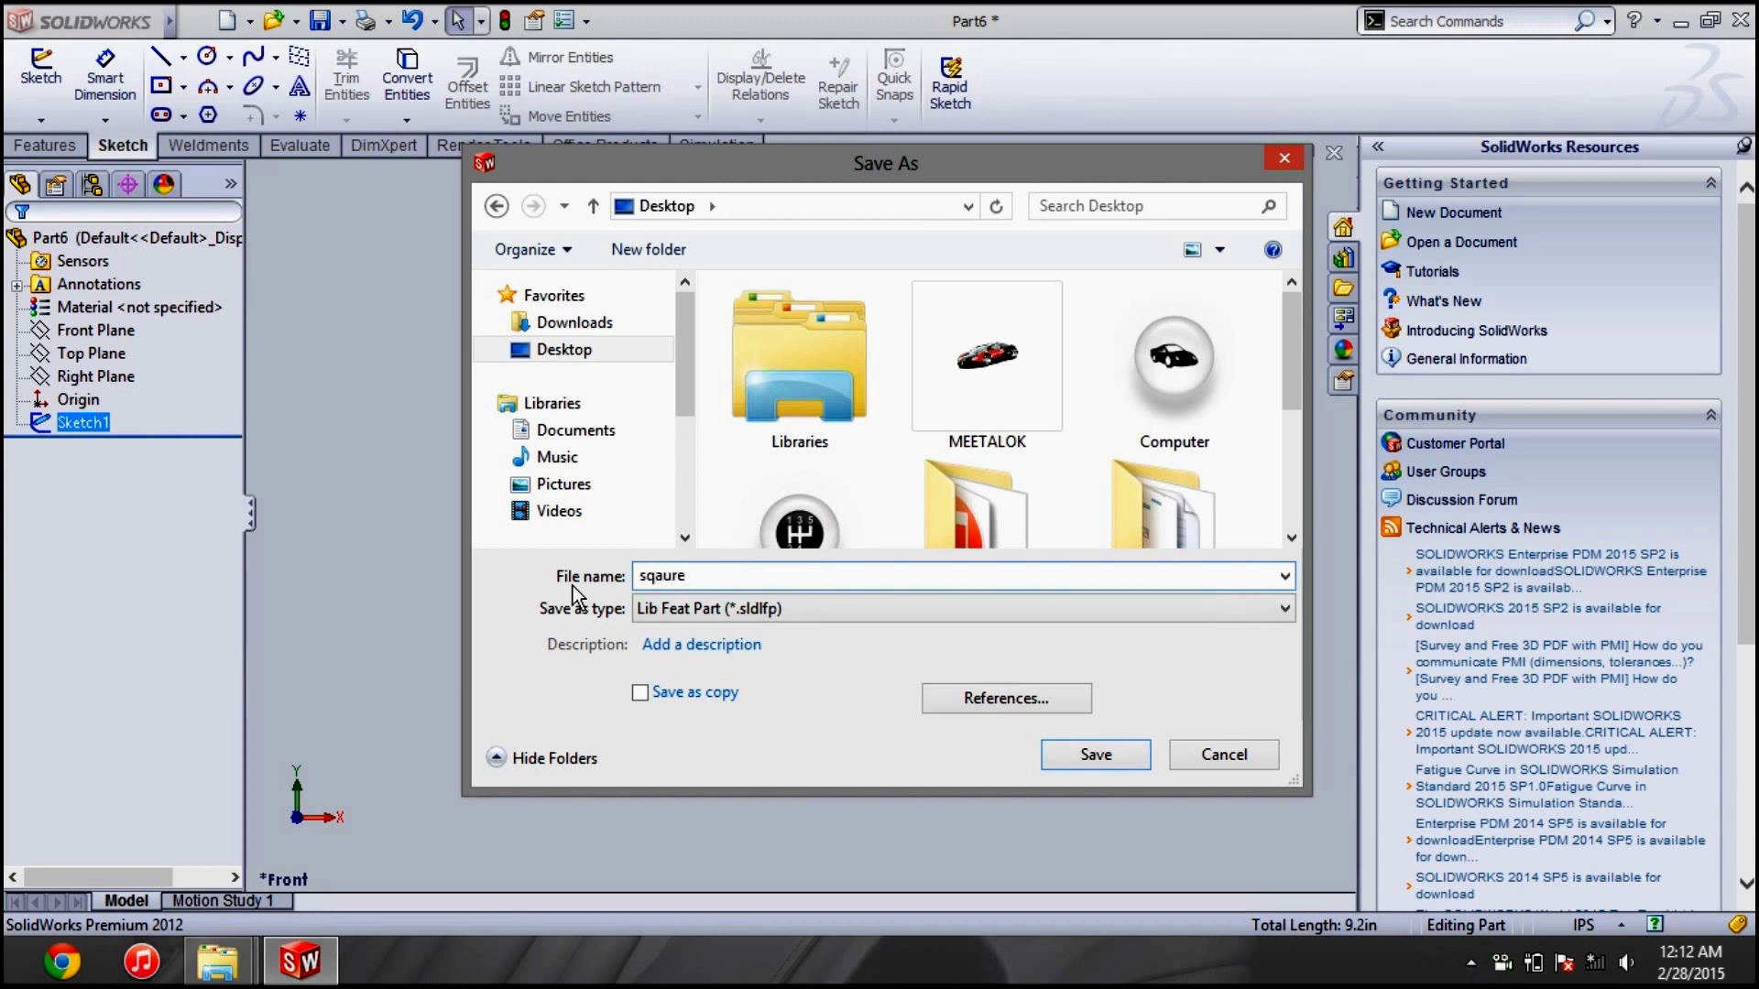
{"action": "type", "text": " 1.3 X 1.3"}
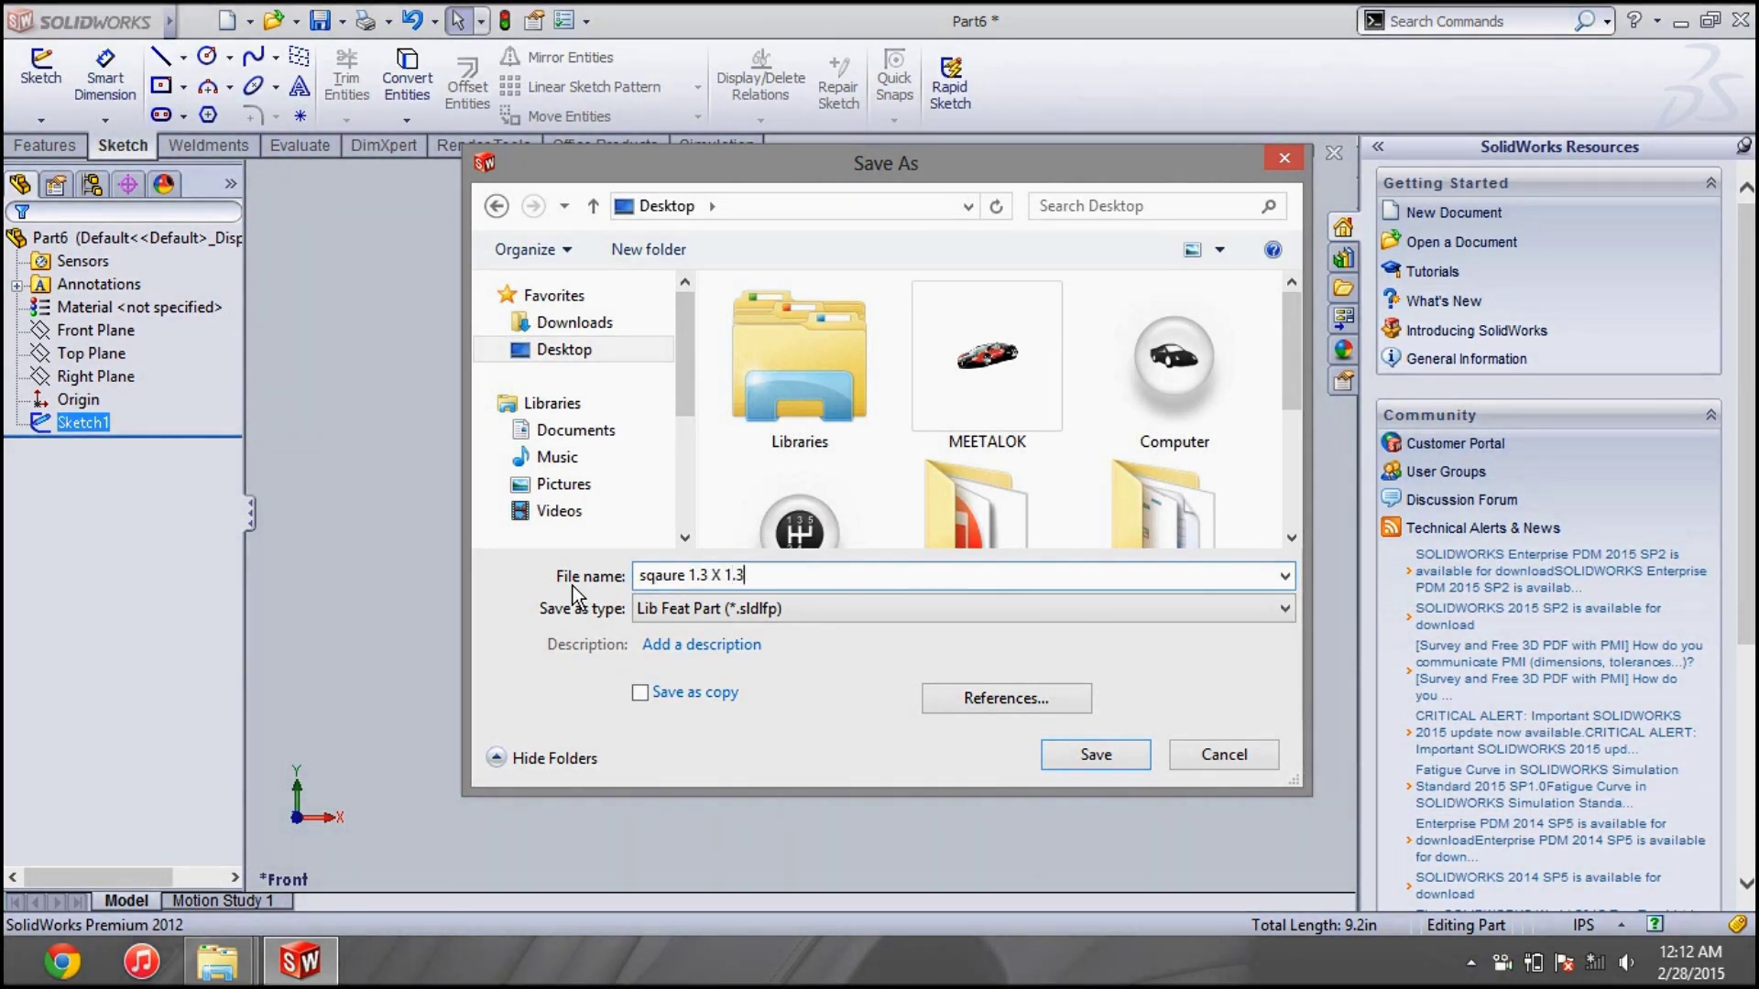
{"action": "left_click", "coordinate": [1095, 753]}
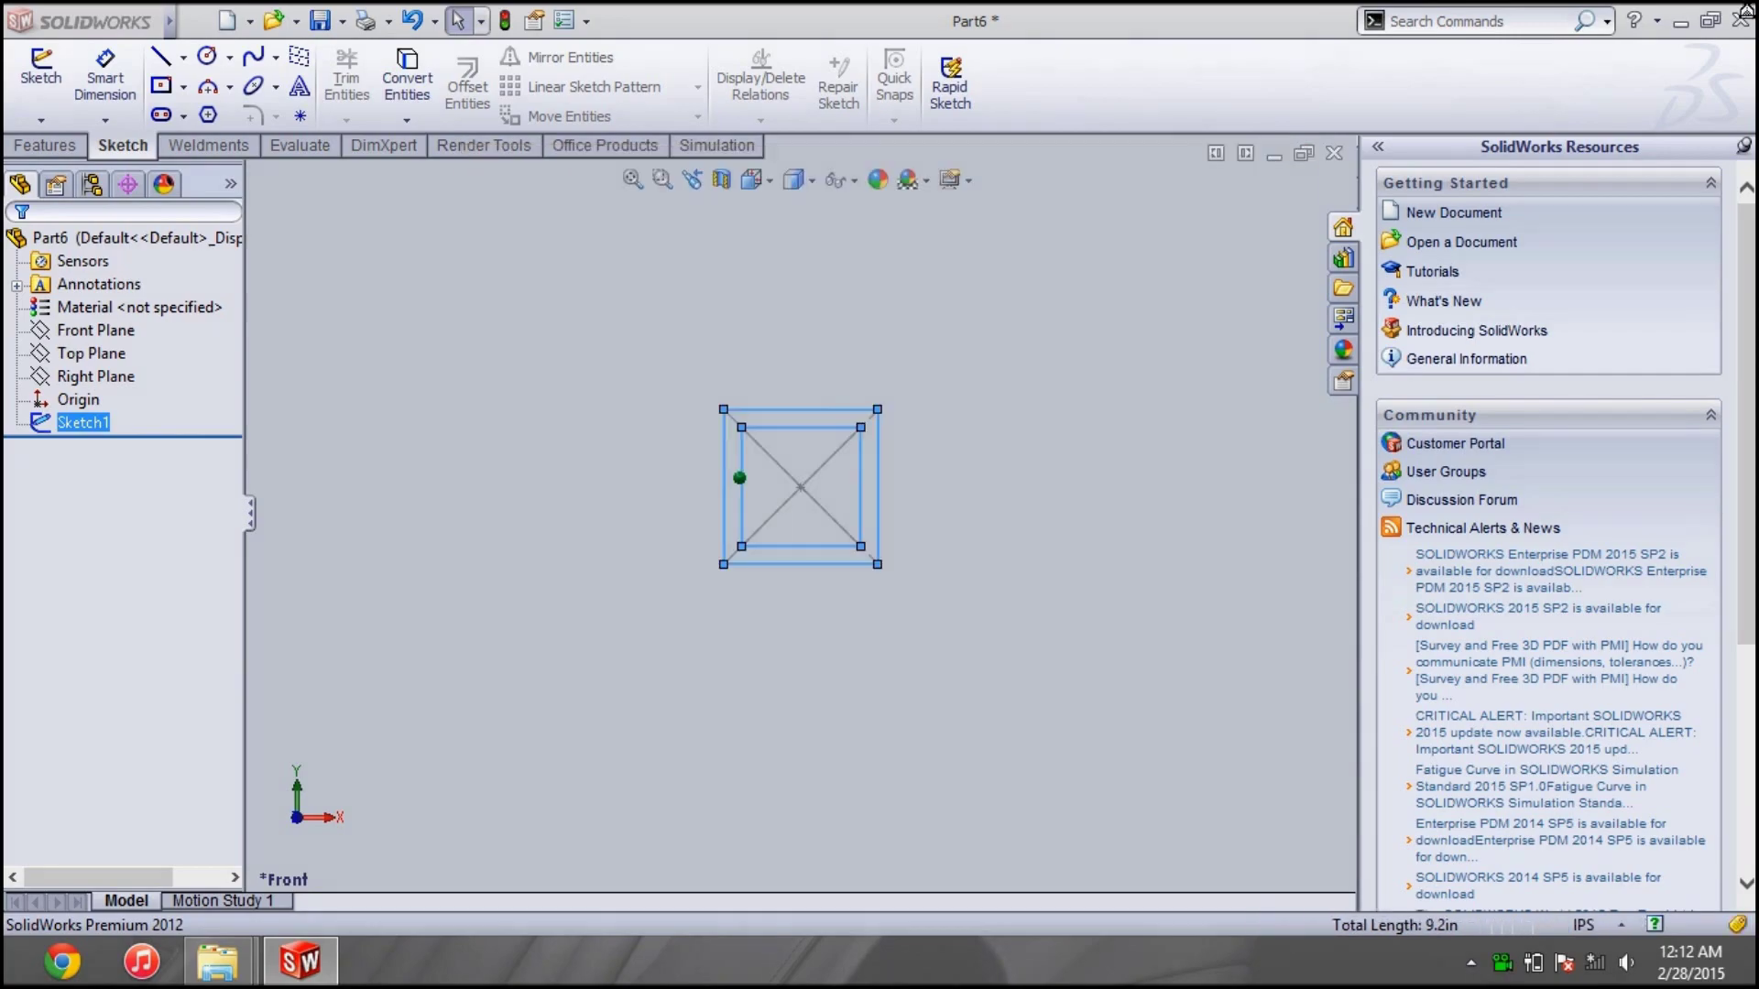
Copy sqaure 1.3 X 1.3.SLDLFP from the desktop and open the square tube folder under weldment profiles, iso in File Explorer
{"action": "left_click", "coordinate": [1678, 21]}
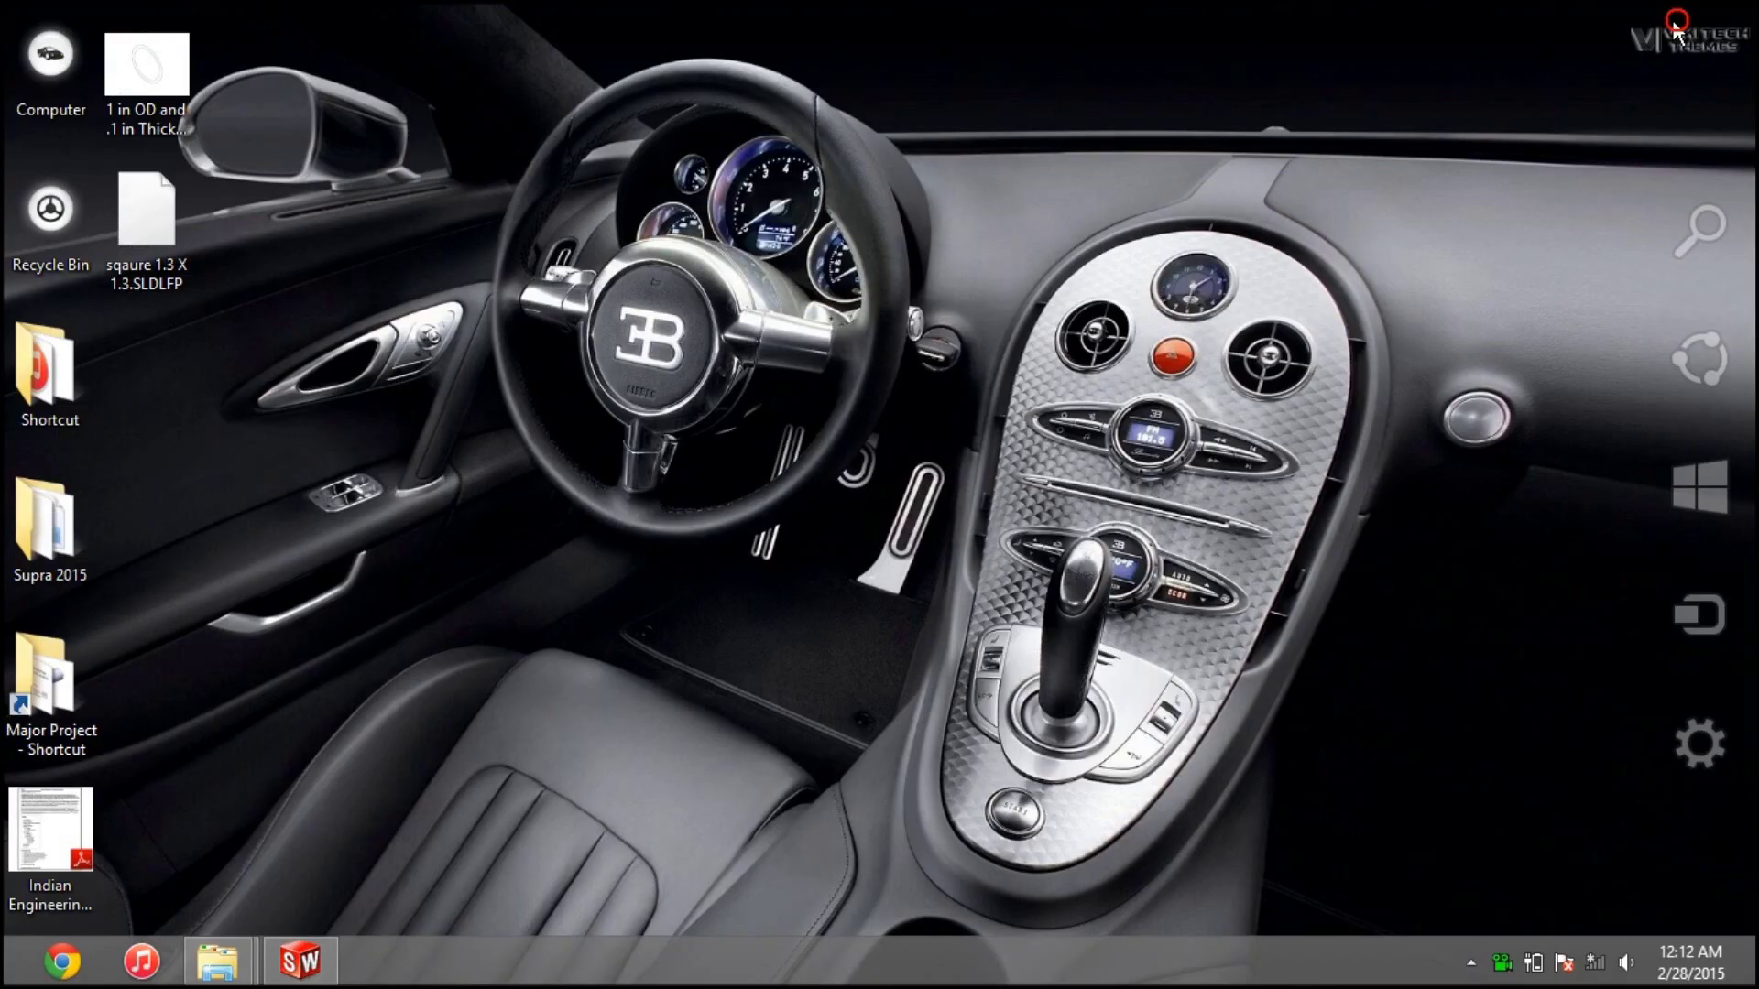
{"action": "left_click", "coordinate": [168, 224]}
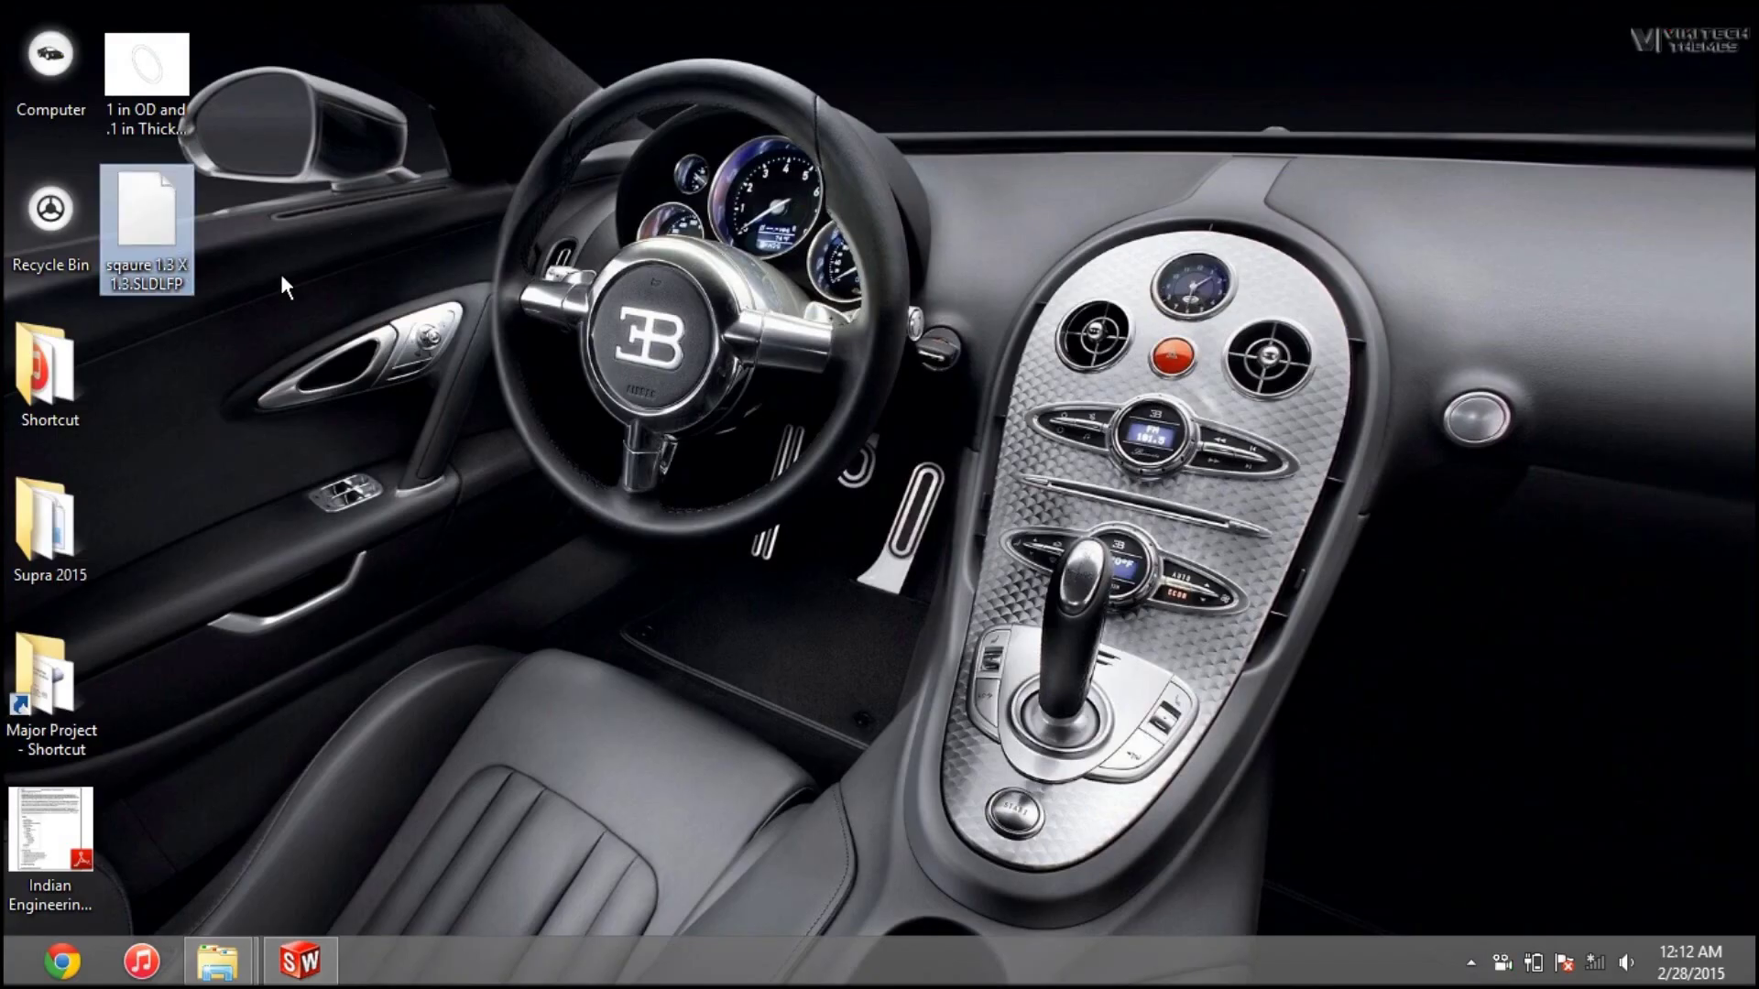
{"action": "mouse_move", "coordinate": [217, 960]}
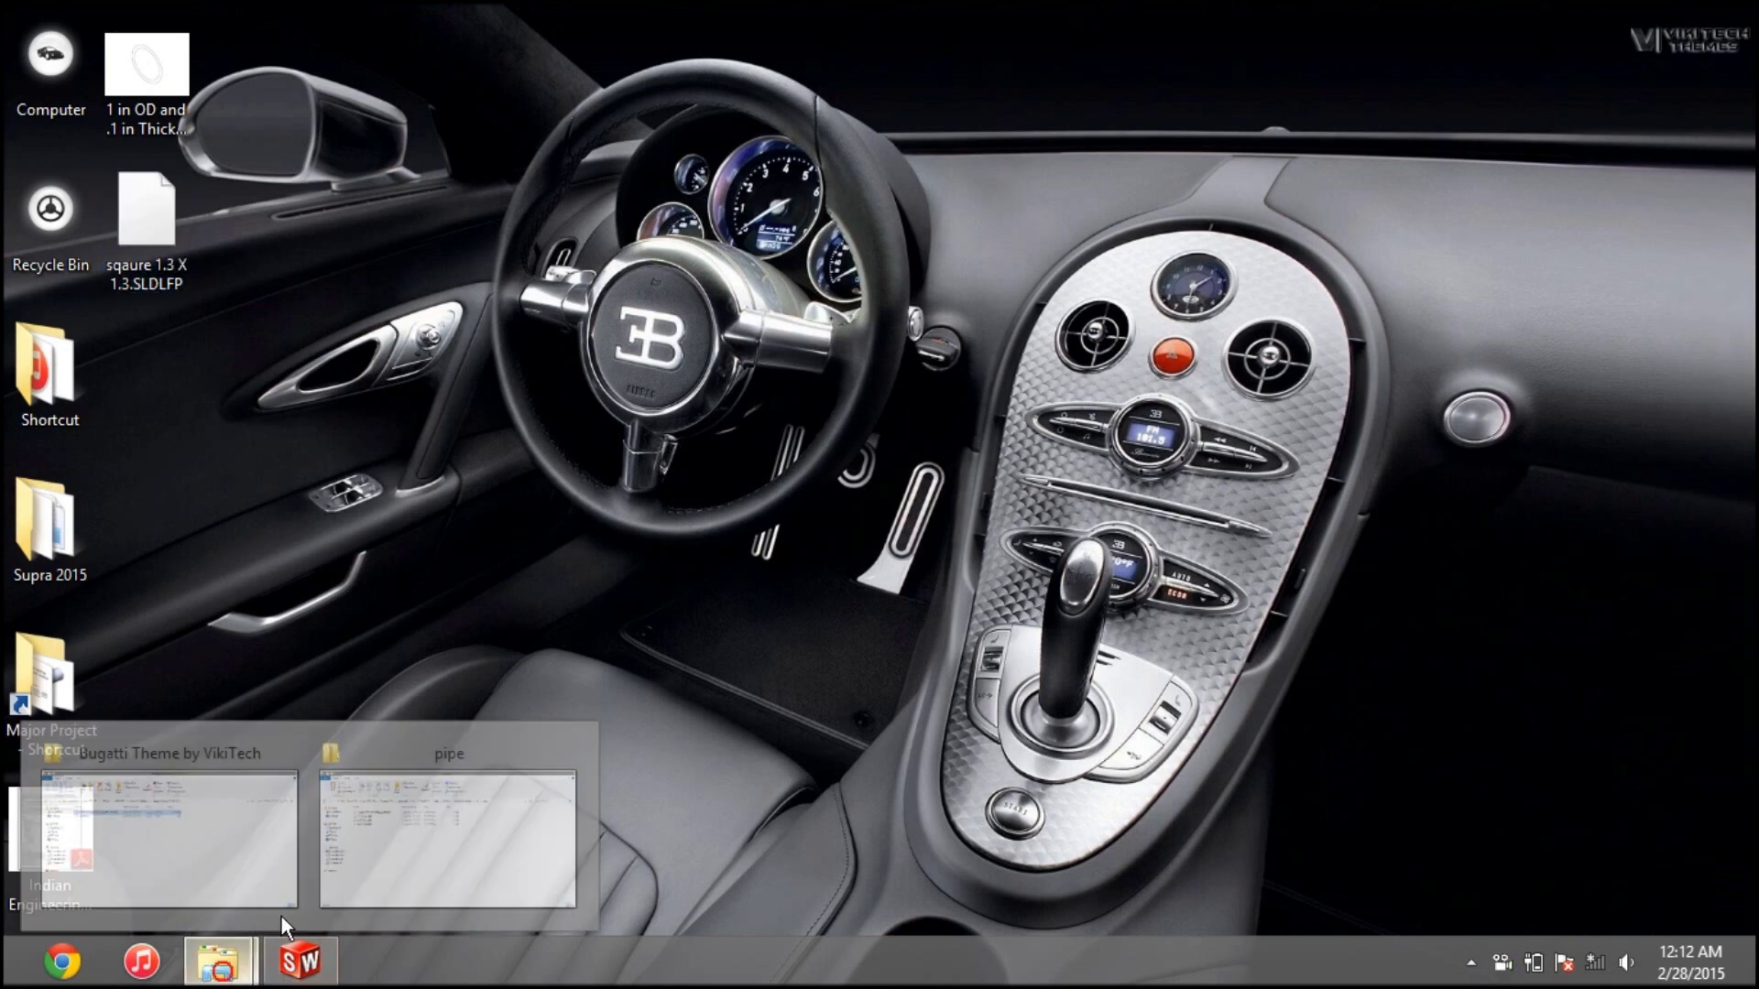
{"action": "left_click", "coordinate": [465, 832]}
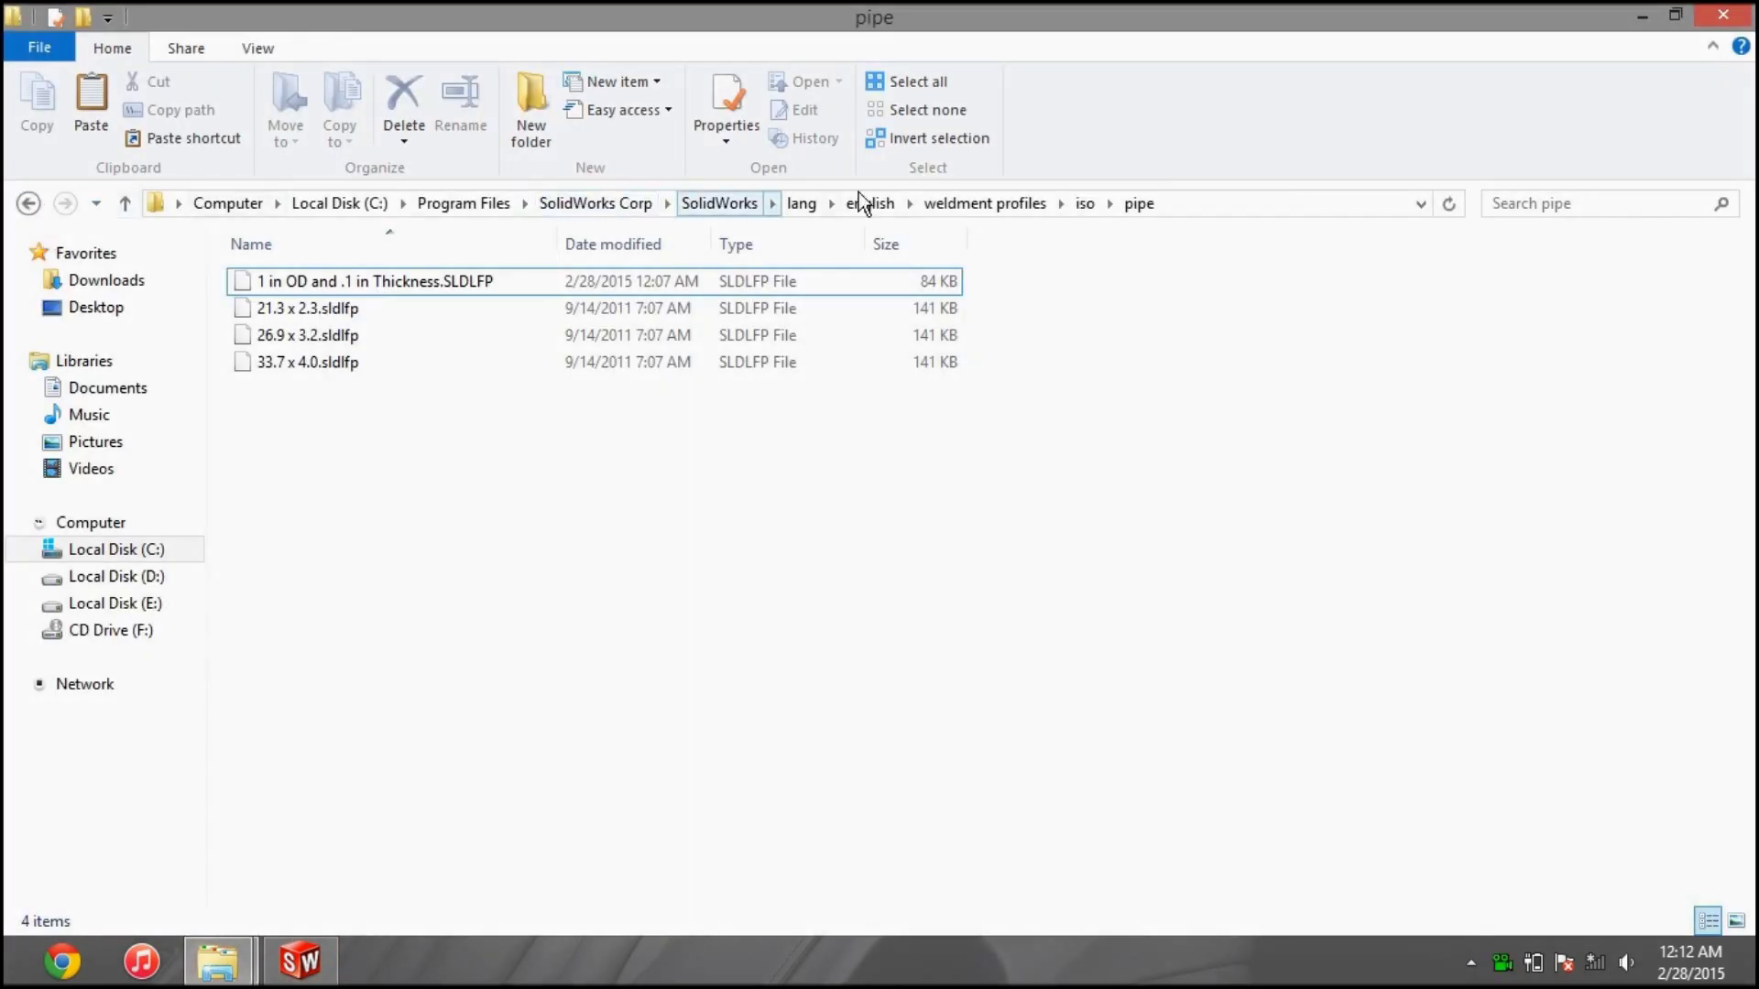
{"action": "left_click", "coordinate": [986, 204]}
{"action": "double_click", "coordinate": [401, 313]}
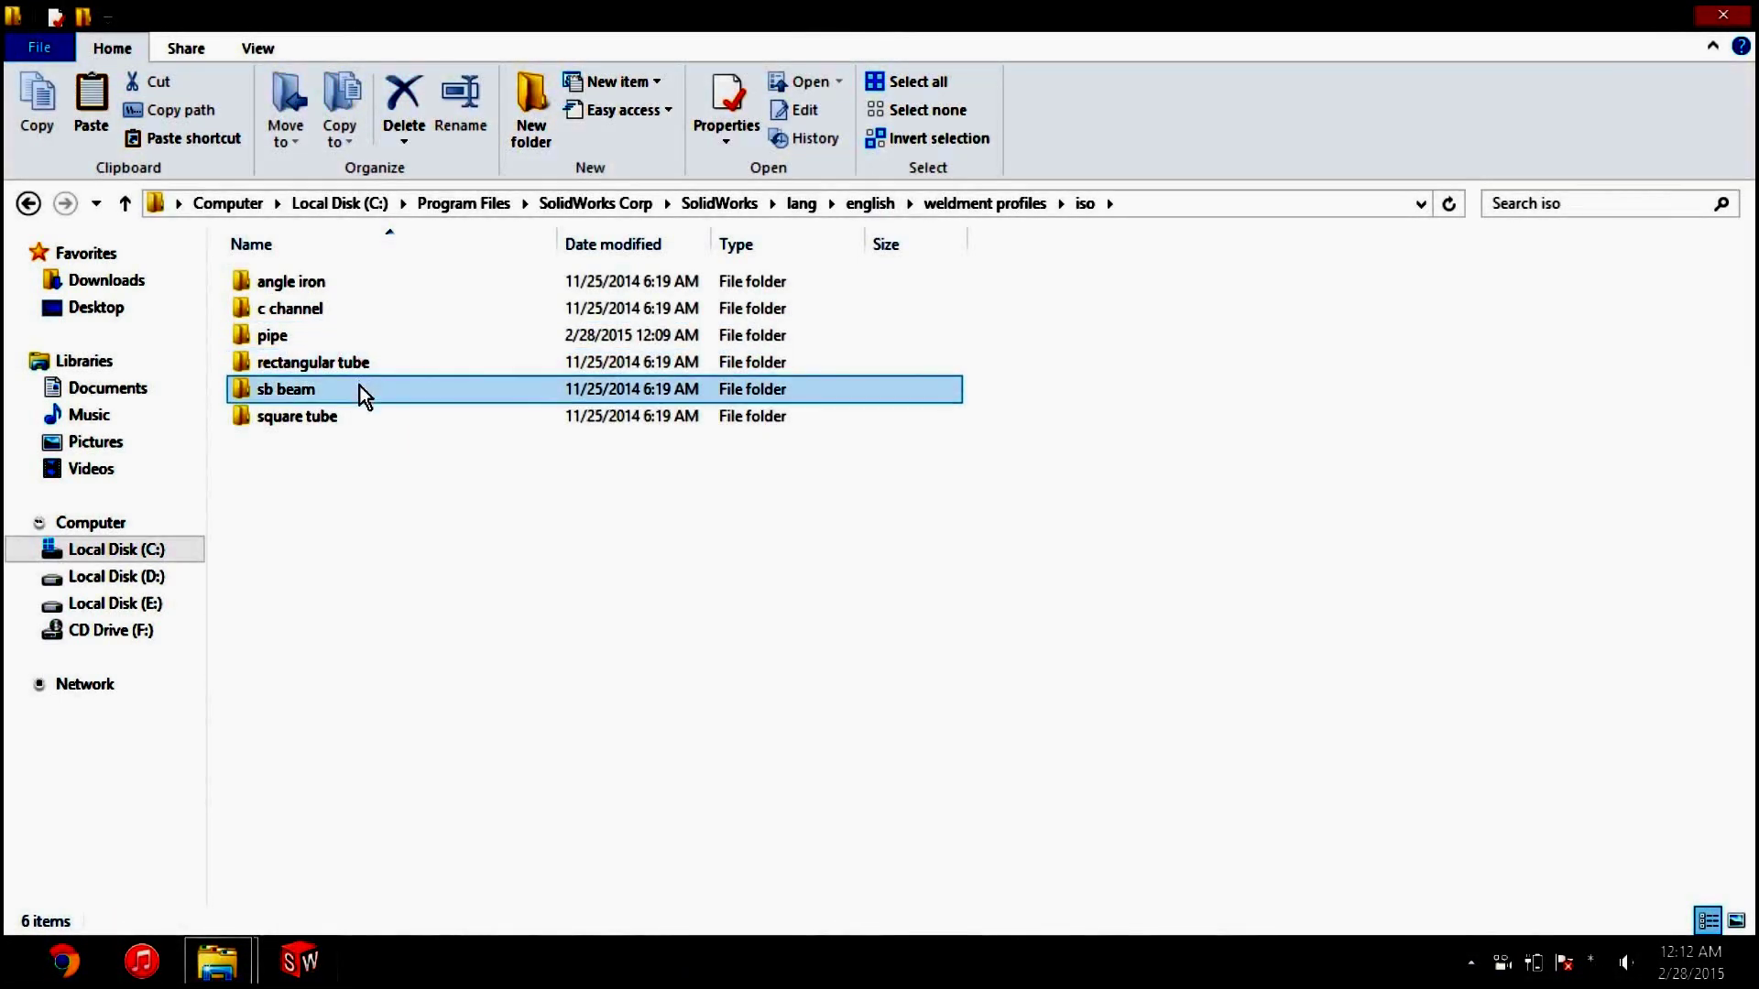
{"action": "double_click", "coordinate": [356, 417]}
Paste the copied square profile file into the iso square tube folder
{"action": "left_click", "coordinate": [623, 522]}
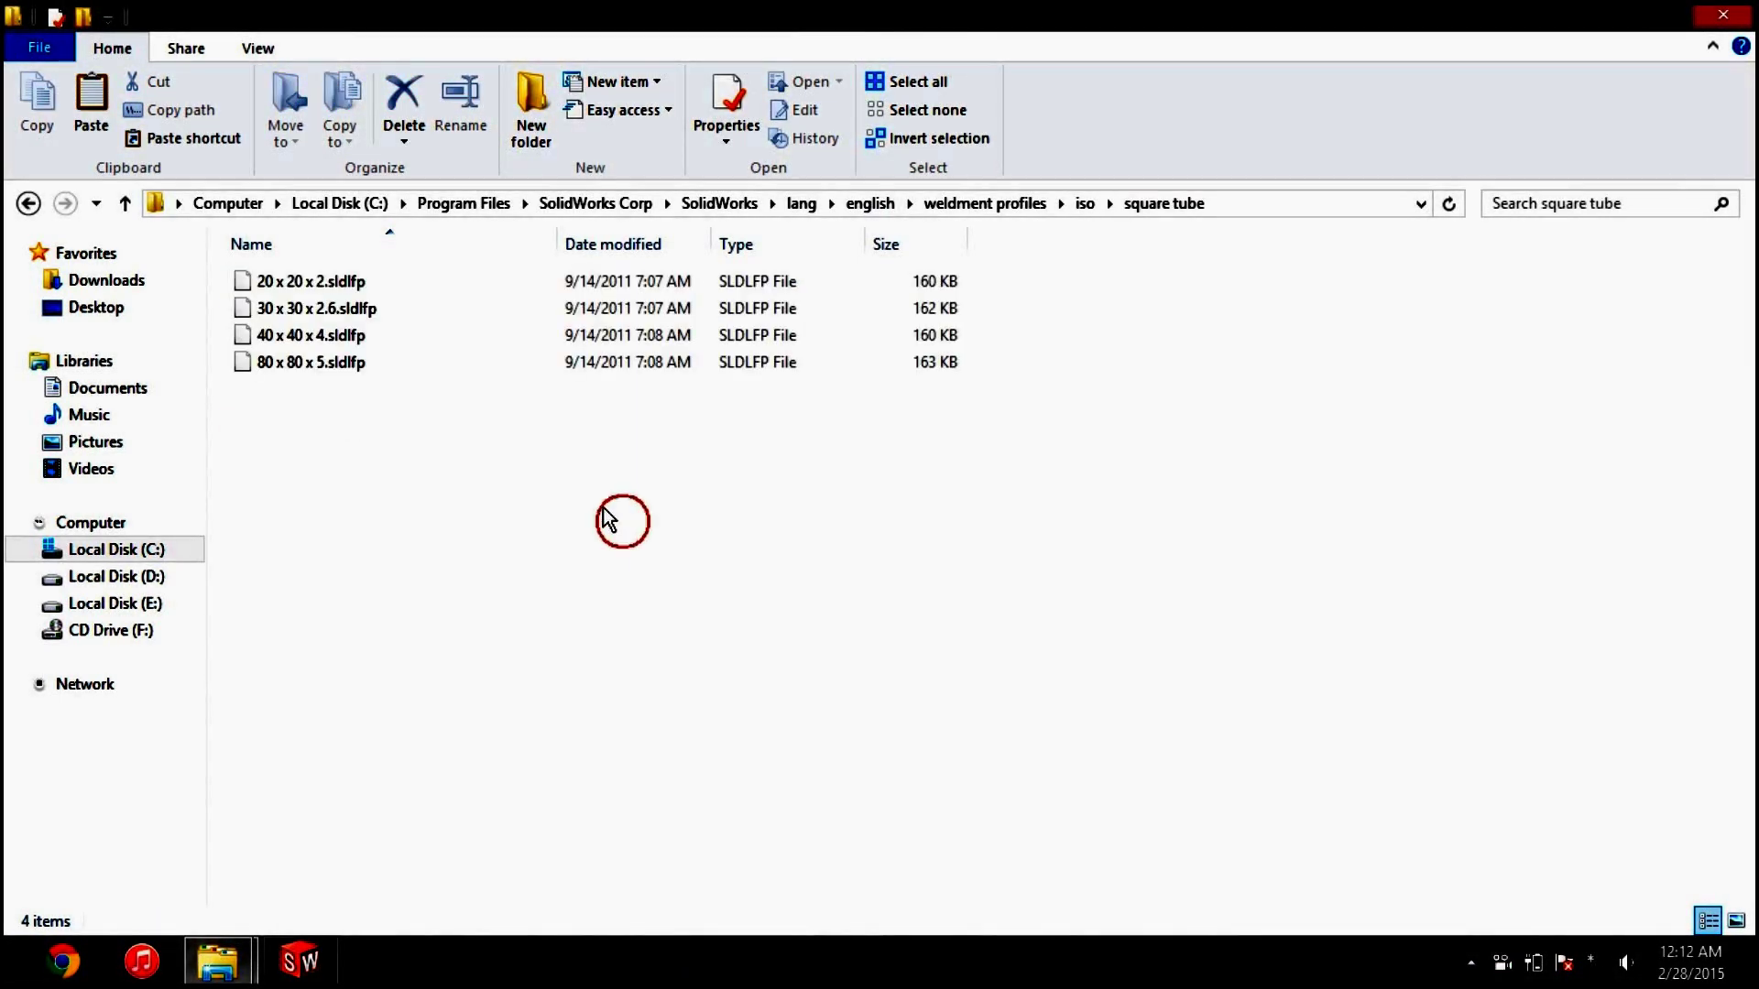
{"action": "key", "text": "ctrl+v"}
{"action": "left_click", "coordinate": [785, 309]}
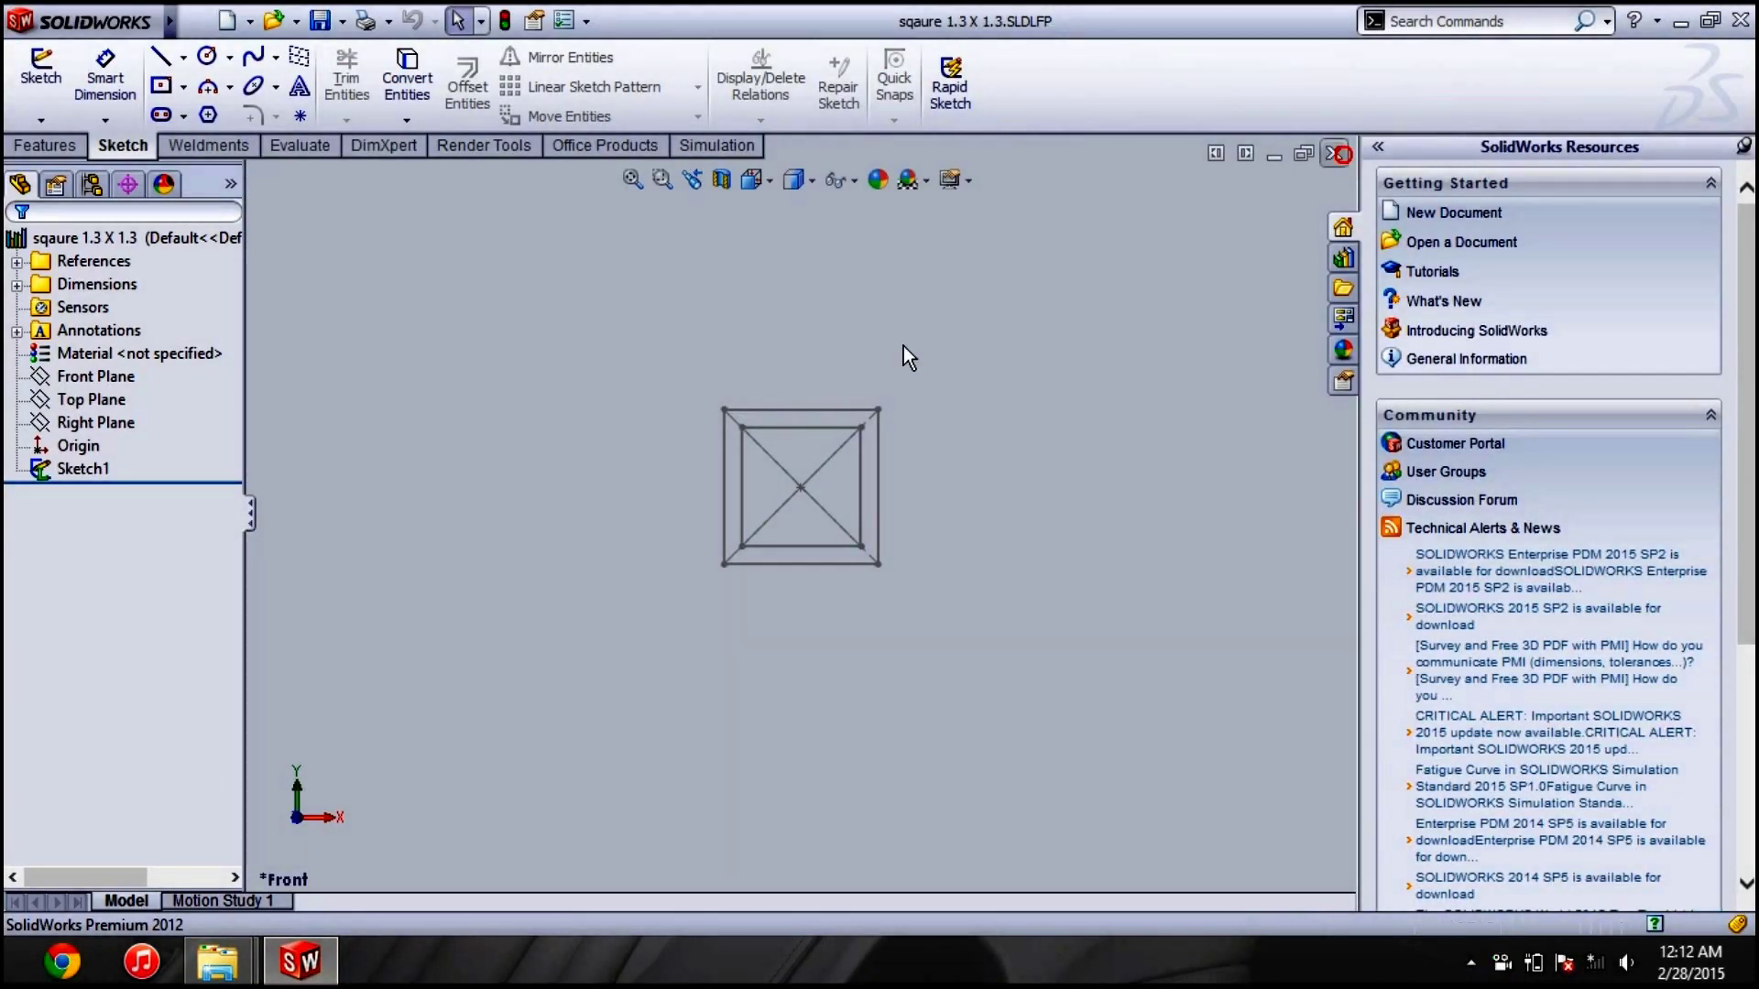
Switch to SolidWorks, close the square profile document and create a new part document
{"action": "key", "text": "ctrl+w"}
{"action": "left_click", "coordinate": [228, 20]}
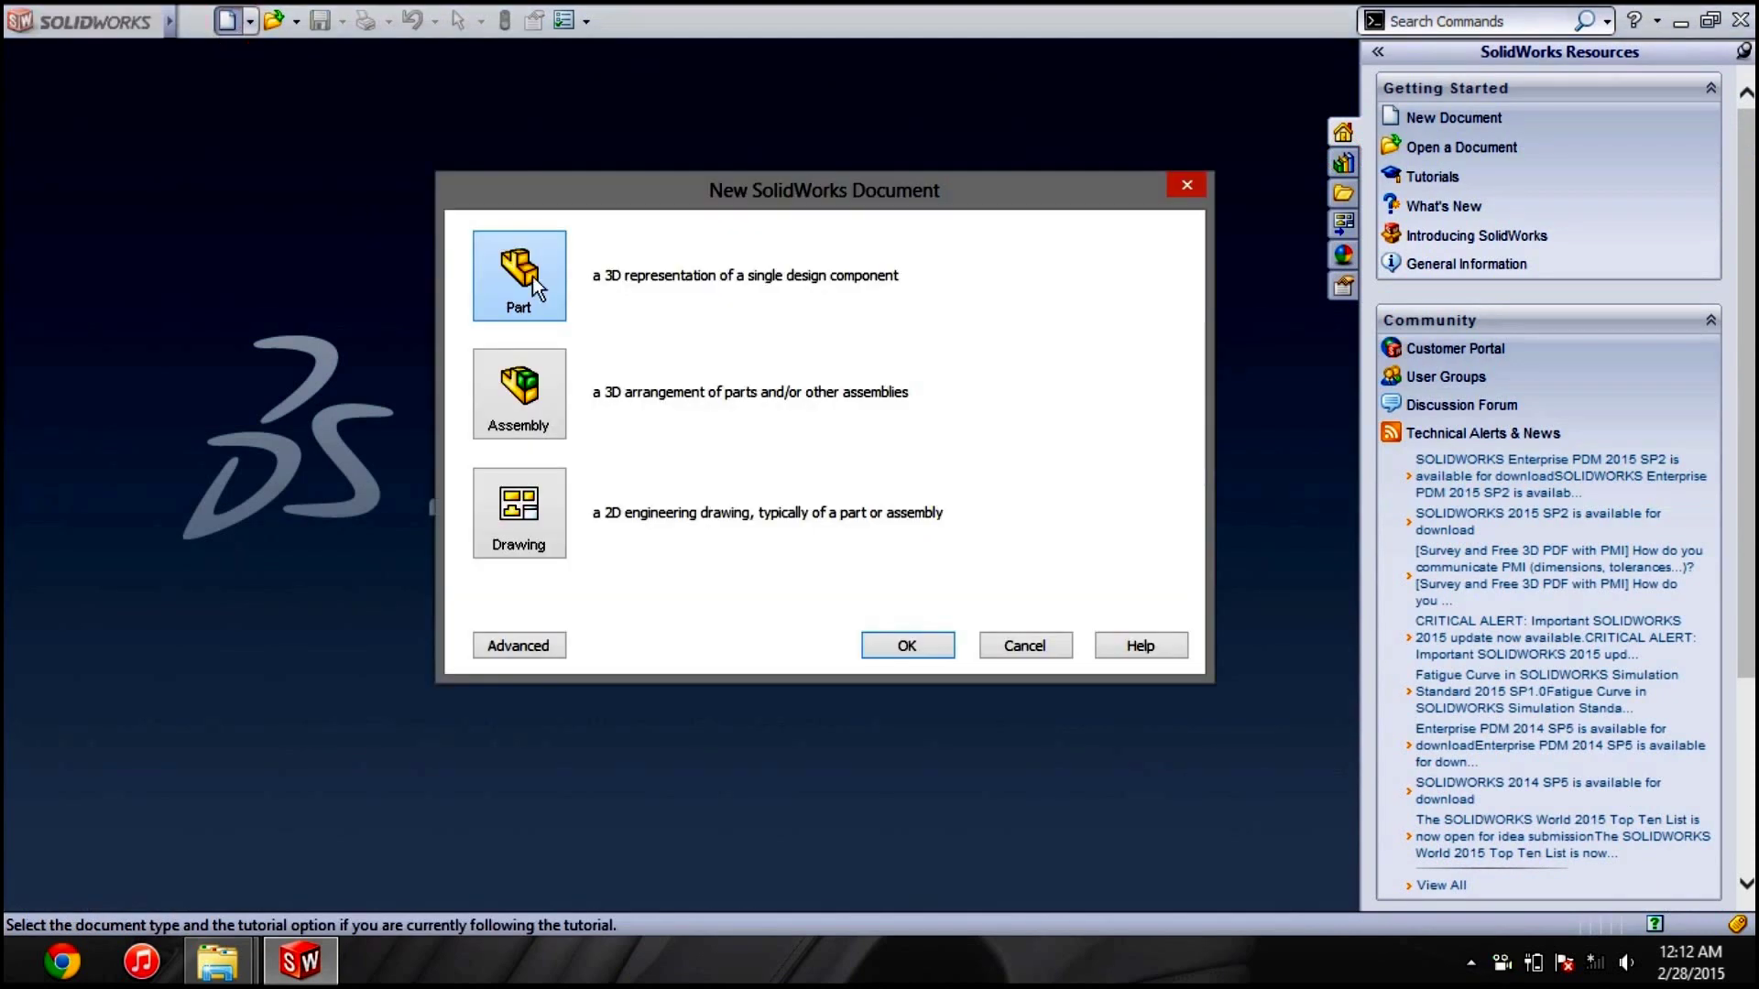
{"action": "left_click", "coordinate": [883, 641]}
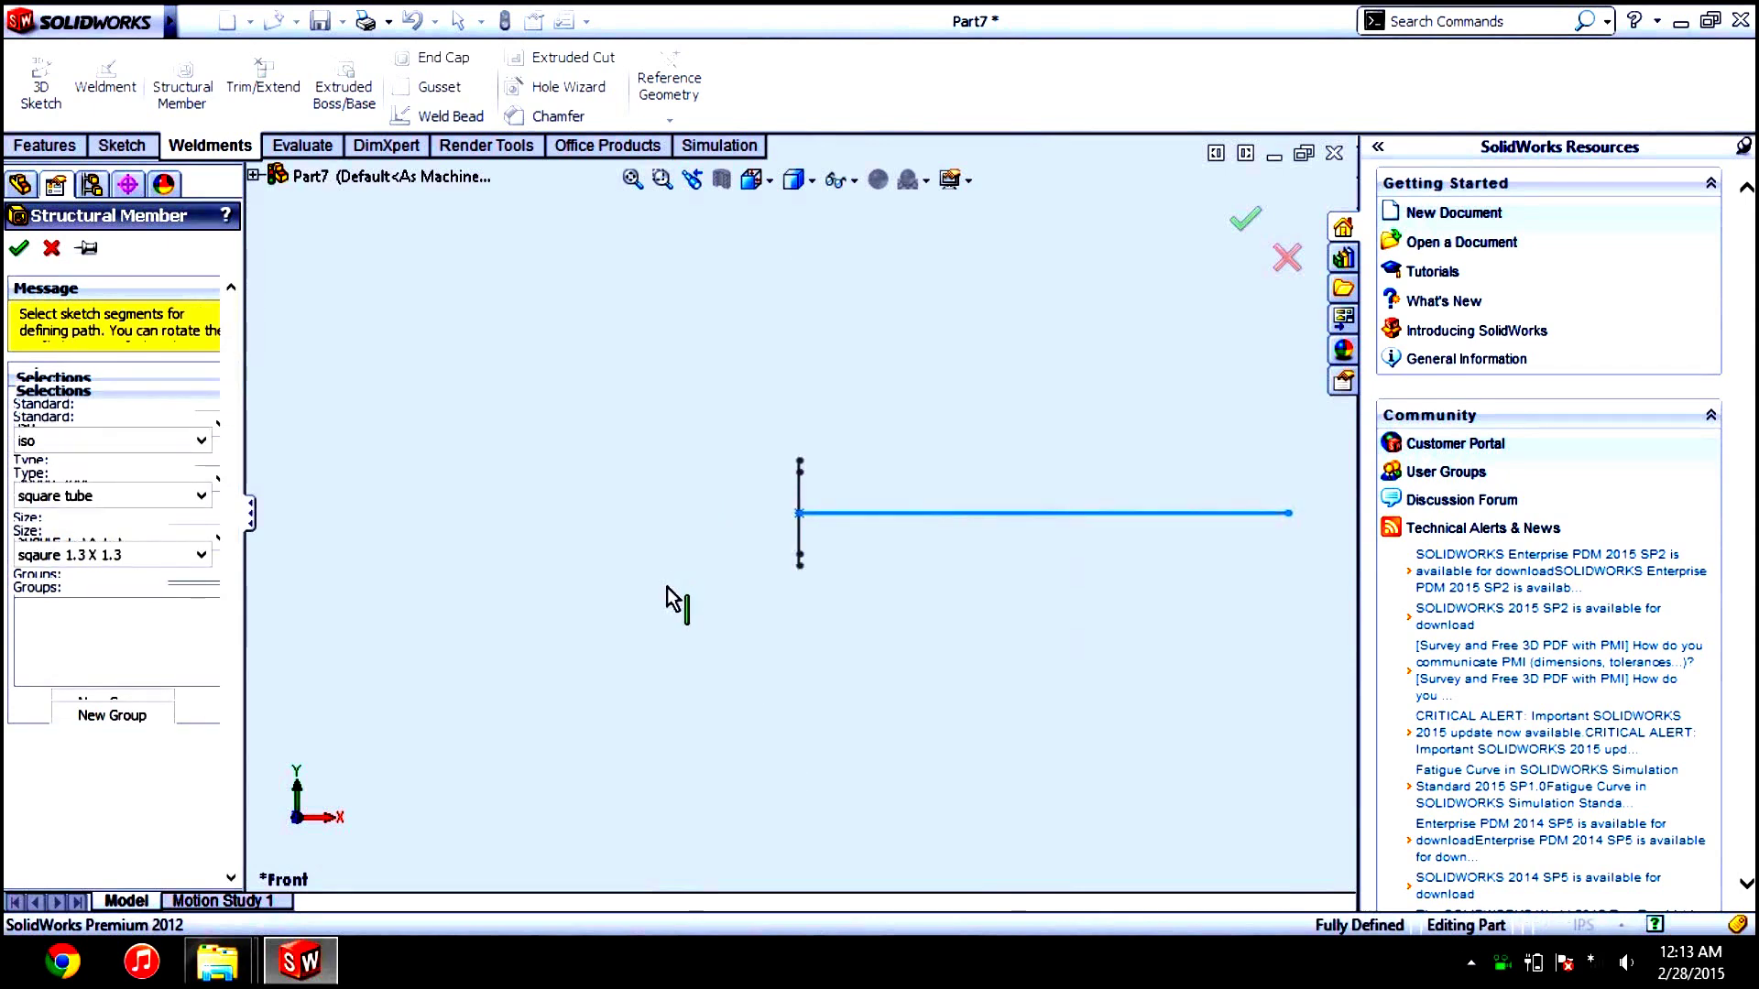
Create a structural member along the horizontal sketch line using the iso square tube profile of size sqaure 1.3 X 1.3
{"action": "middle_click_drag", "start_coordinate": [785, 596], "coordinate": [871, 740]}
{"action": "scroll", "coordinate": [872, 740], "scroll_direction": "up", "scroll_amount": 5}
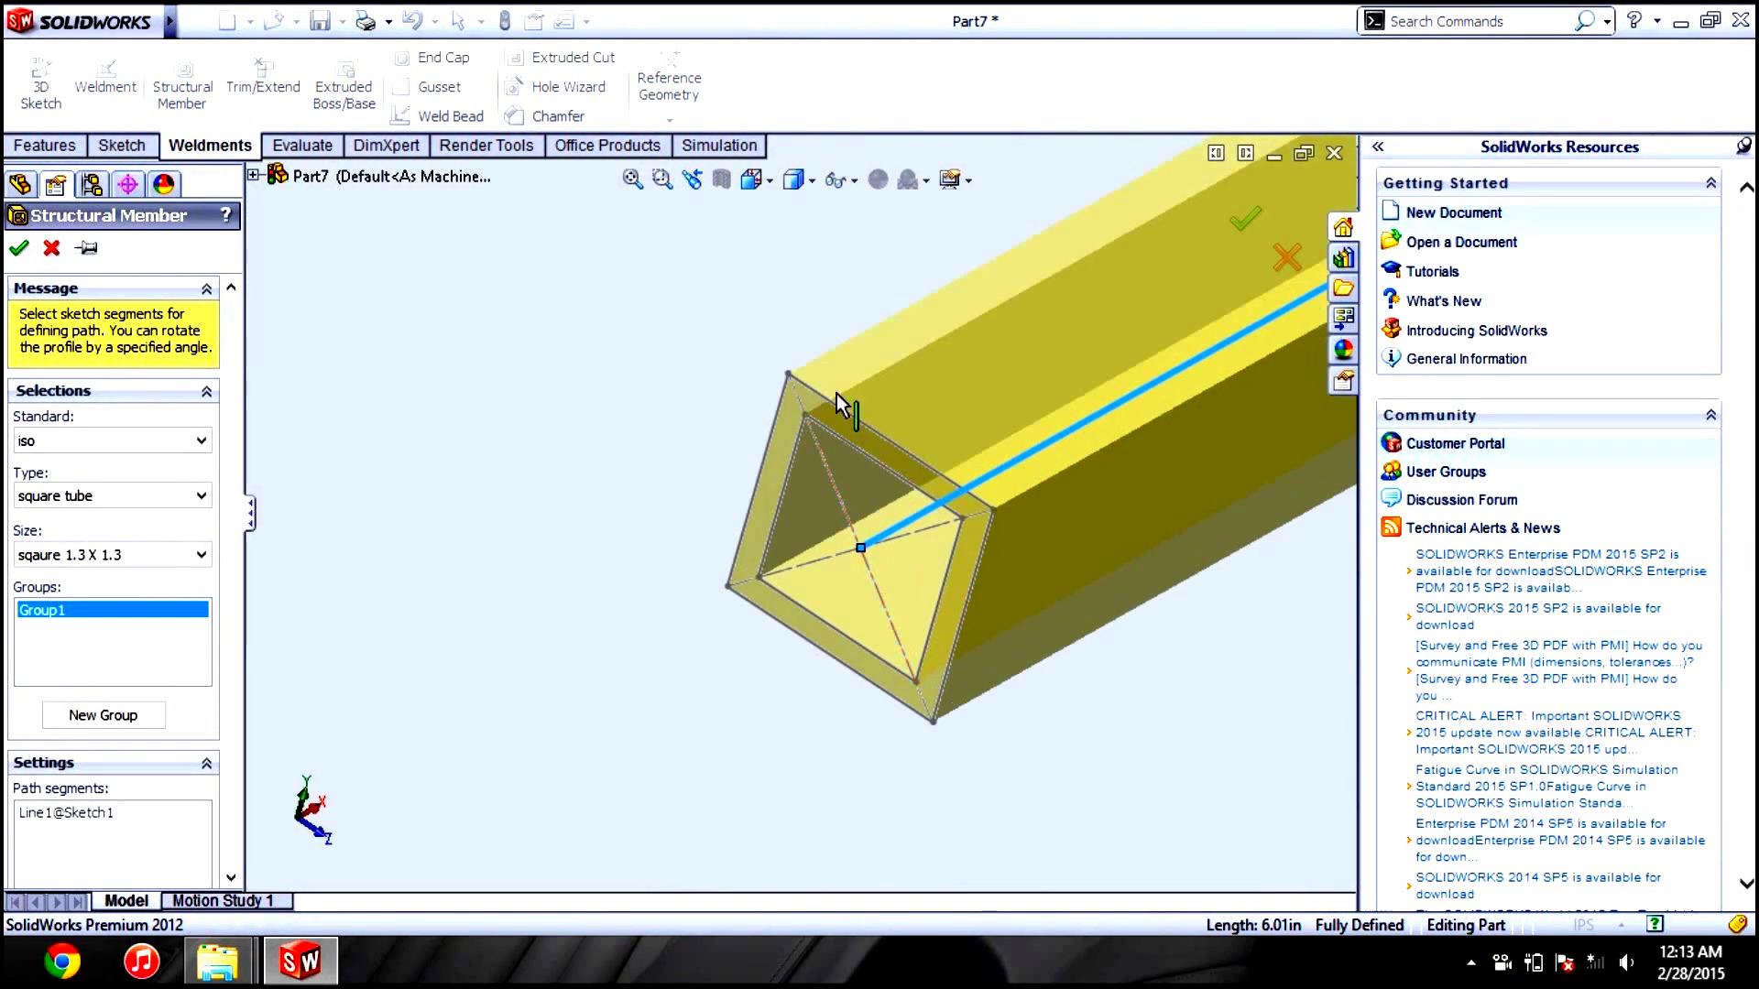
{"action": "left_click", "coordinate": [18, 247]}
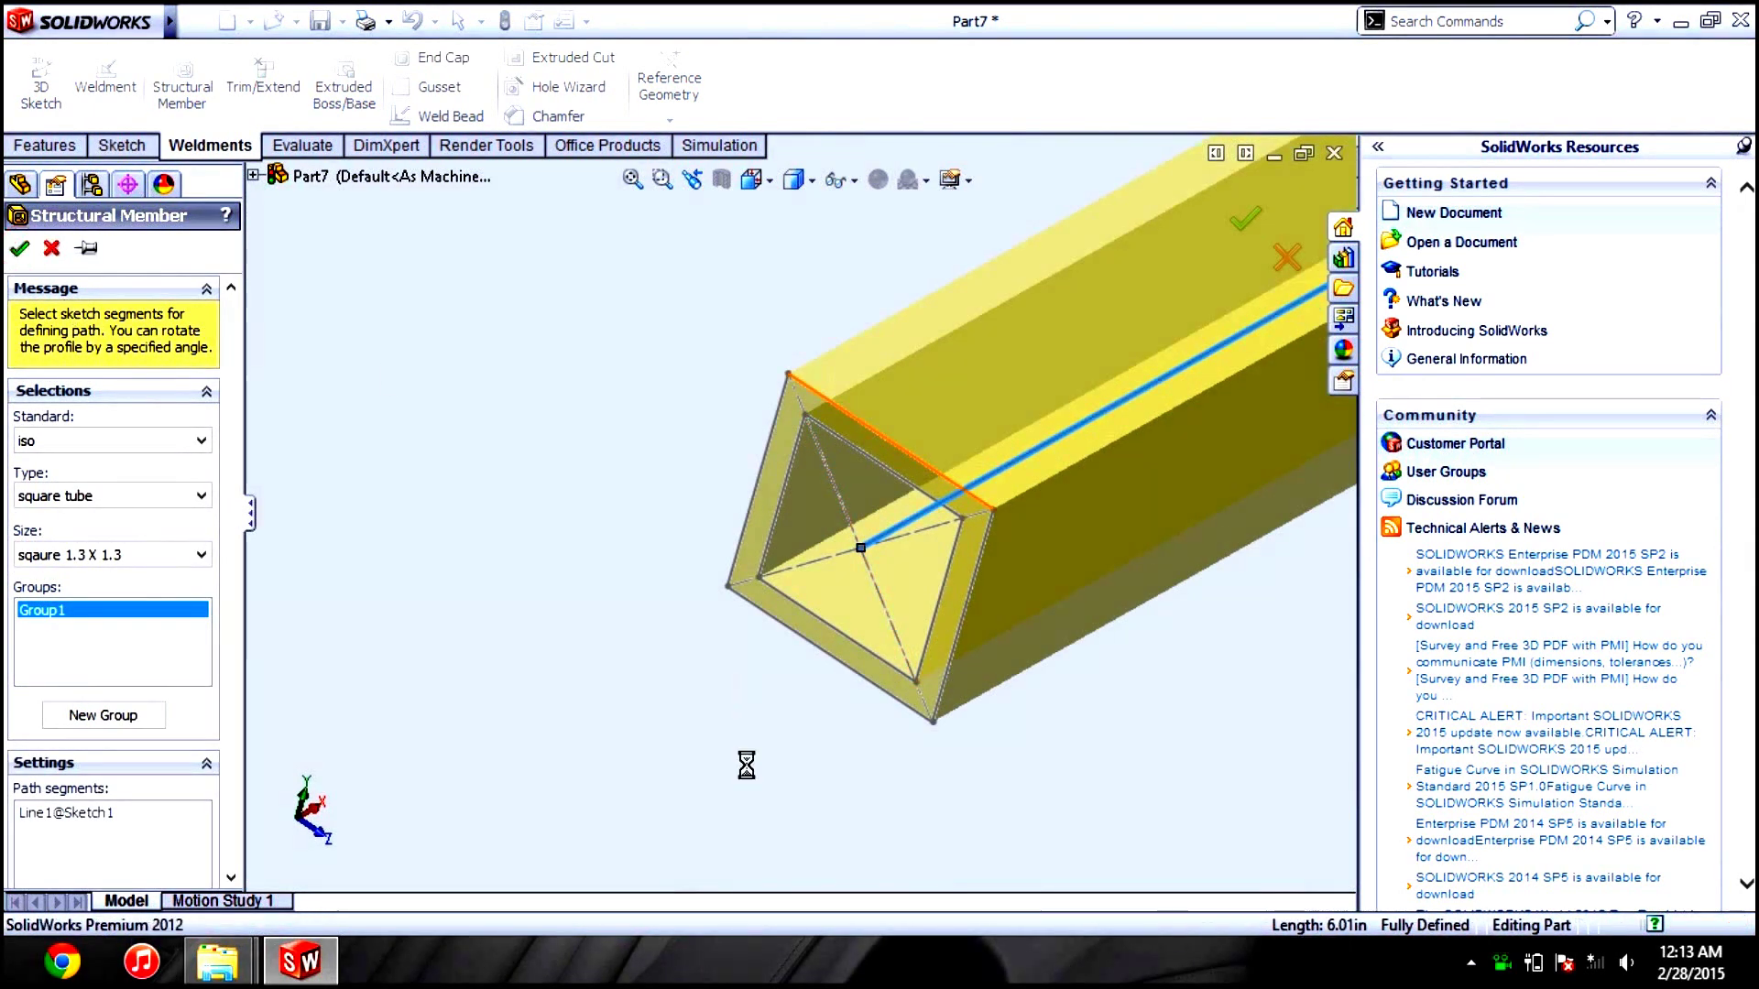
{"action": "scroll", "coordinate": [758, 767], "scroll_direction": "down", "scroll_amount": 5}
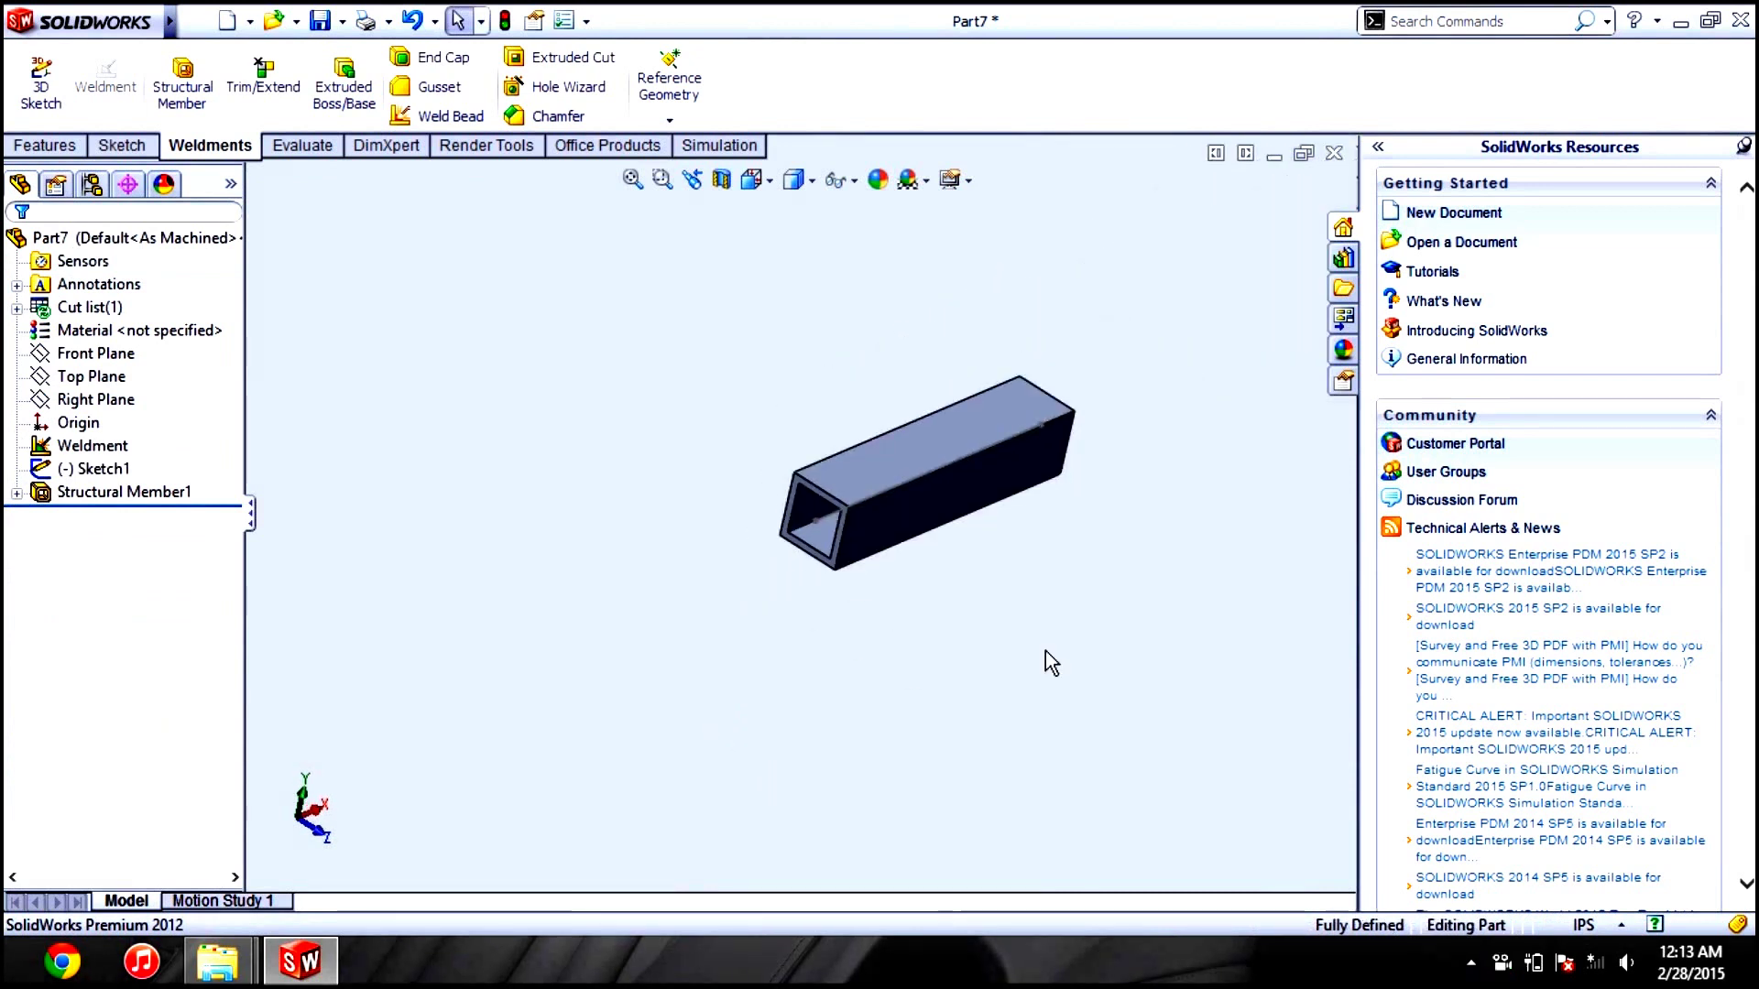
{"action": "middle_click_drag", "start_coordinate": [833, 711], "coordinate": [894, 945]}
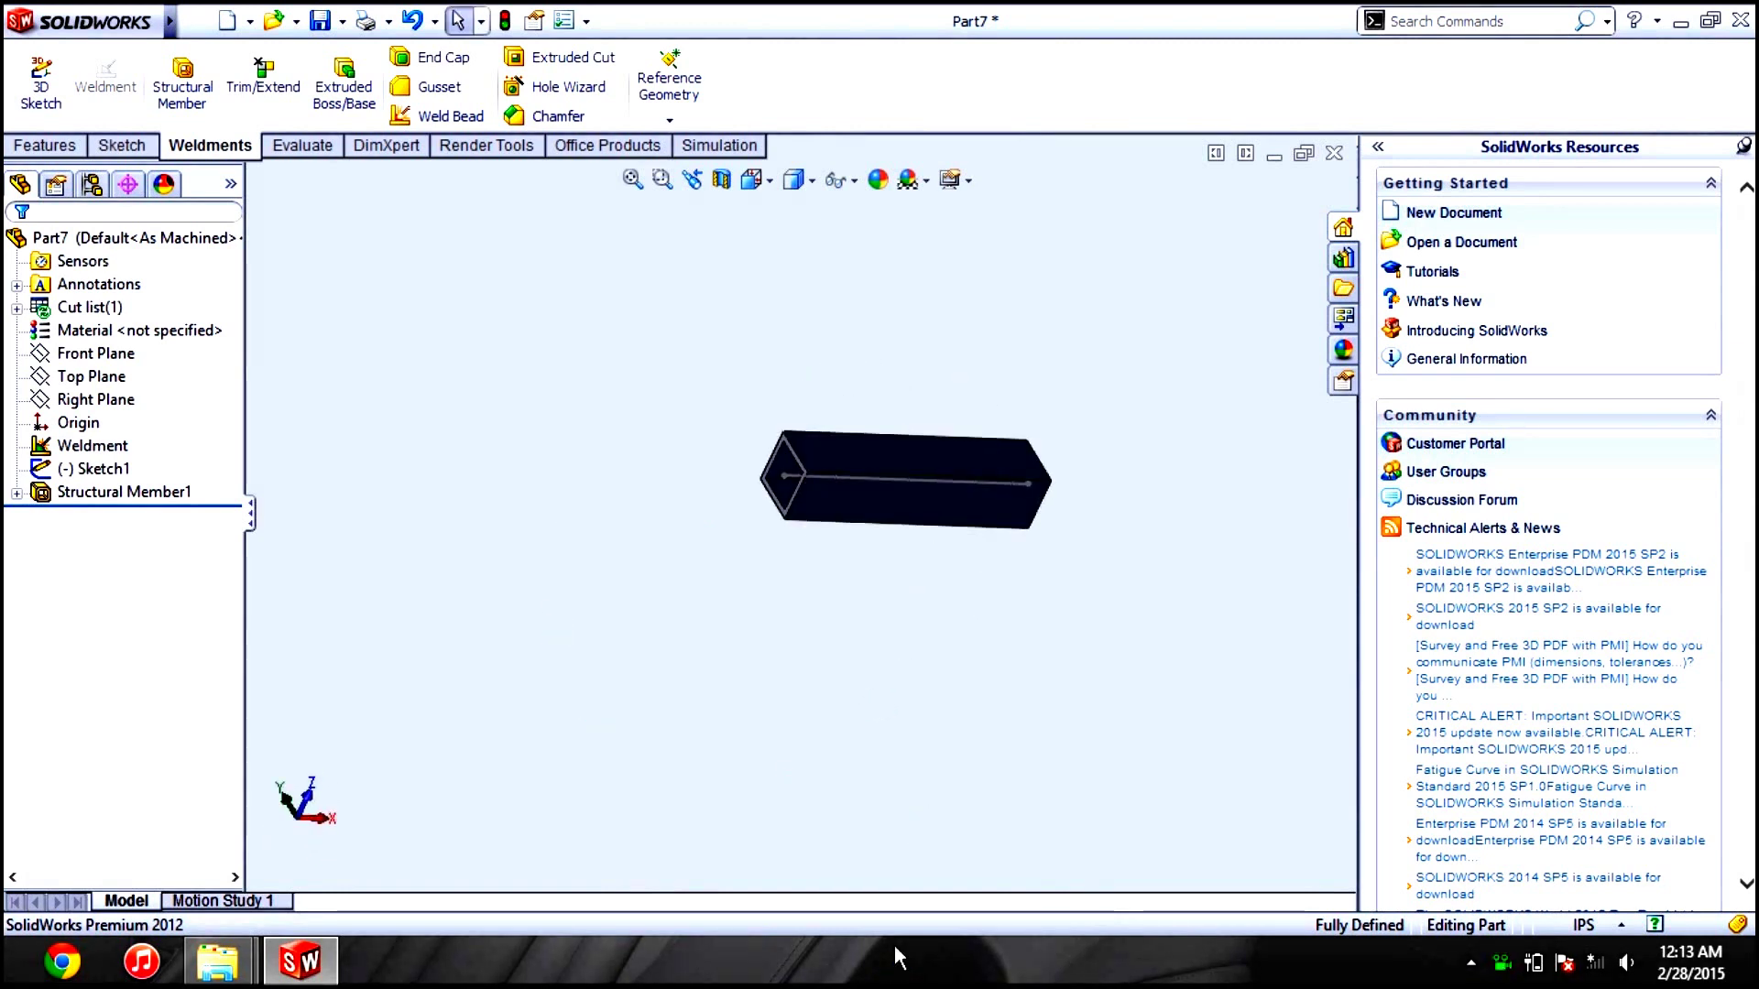